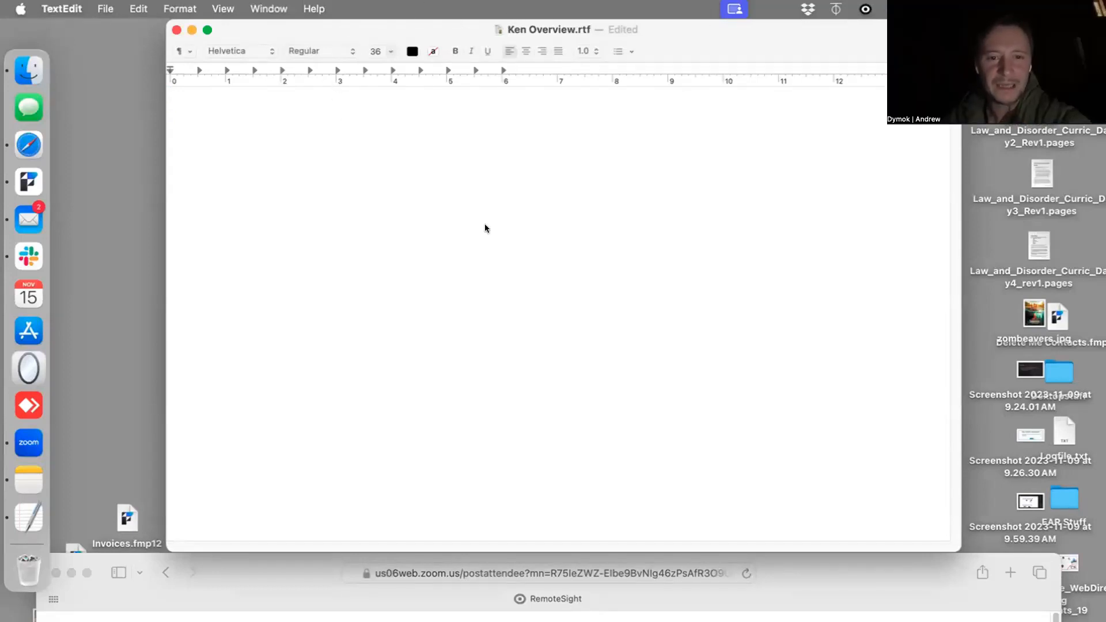
# - Move the document window lower on the desktop and write the first bullet "Producer of Theatre (Live Shows)"
pyautogui.moveTo(257, 32); pyautogui.dragTo(254, 117)
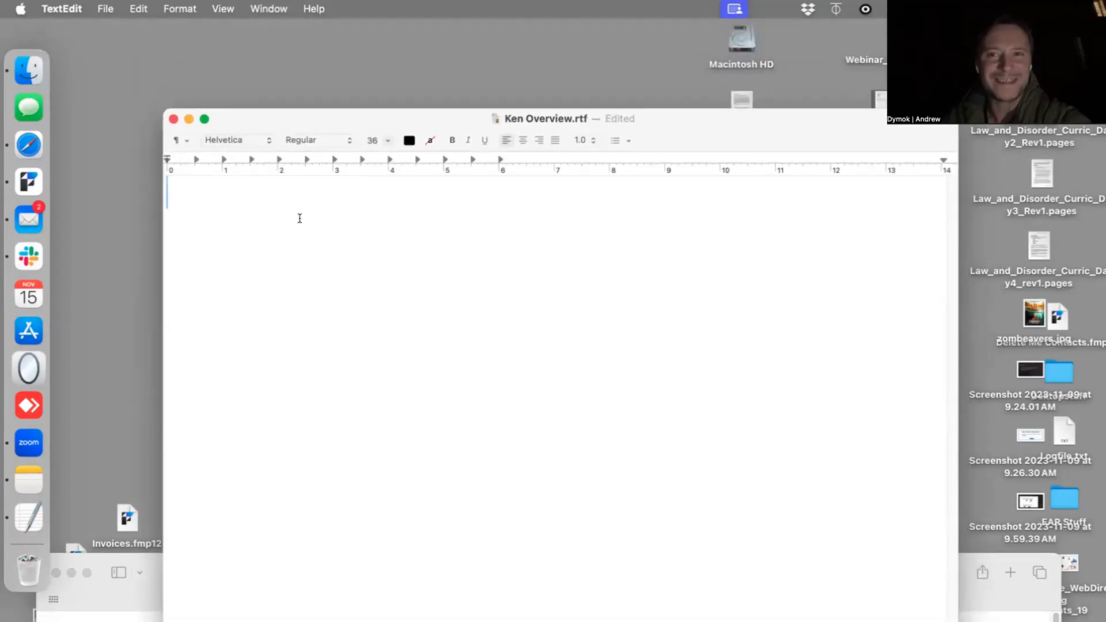
pyautogui.write('• ')
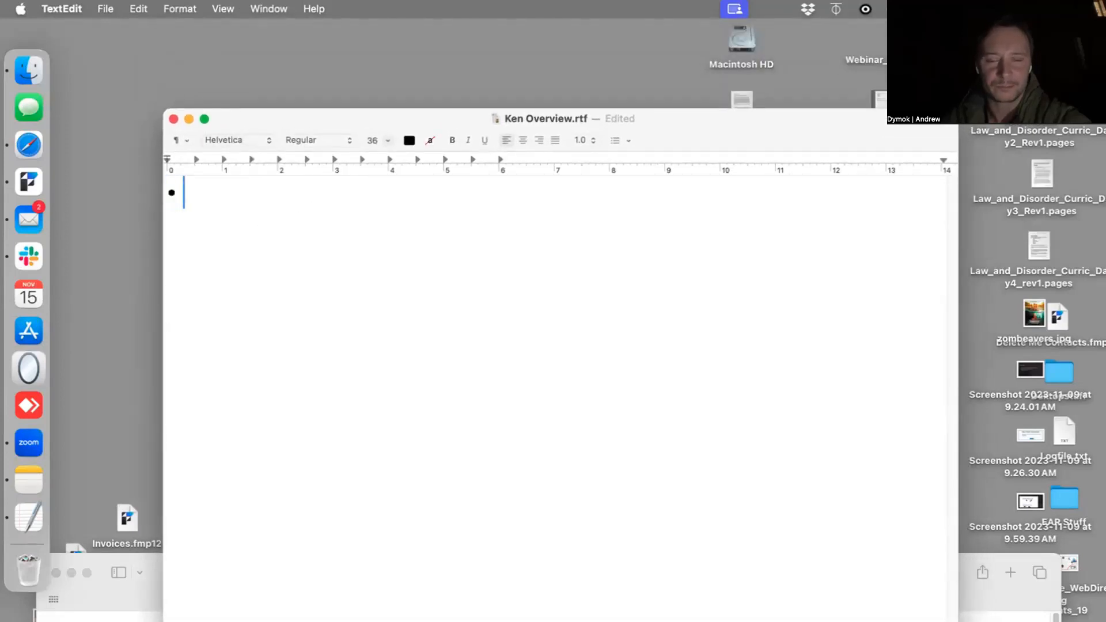
pyautogui.write('Producer of')
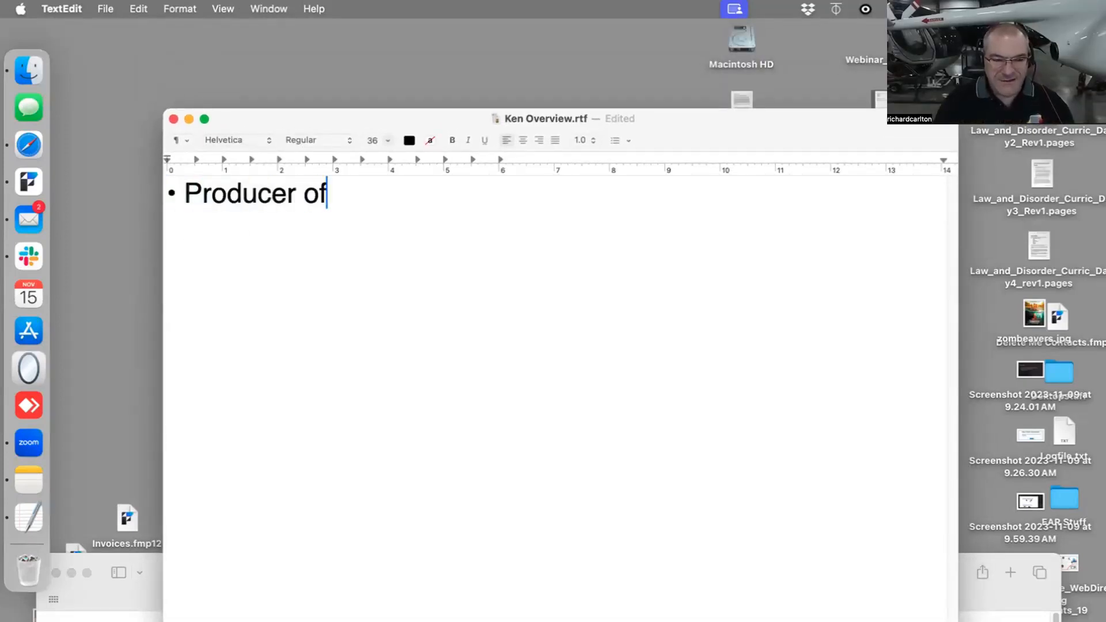
pyautogui.write(' a')
pyautogui.press('BackSpace')
pyautogui.write('Thr')
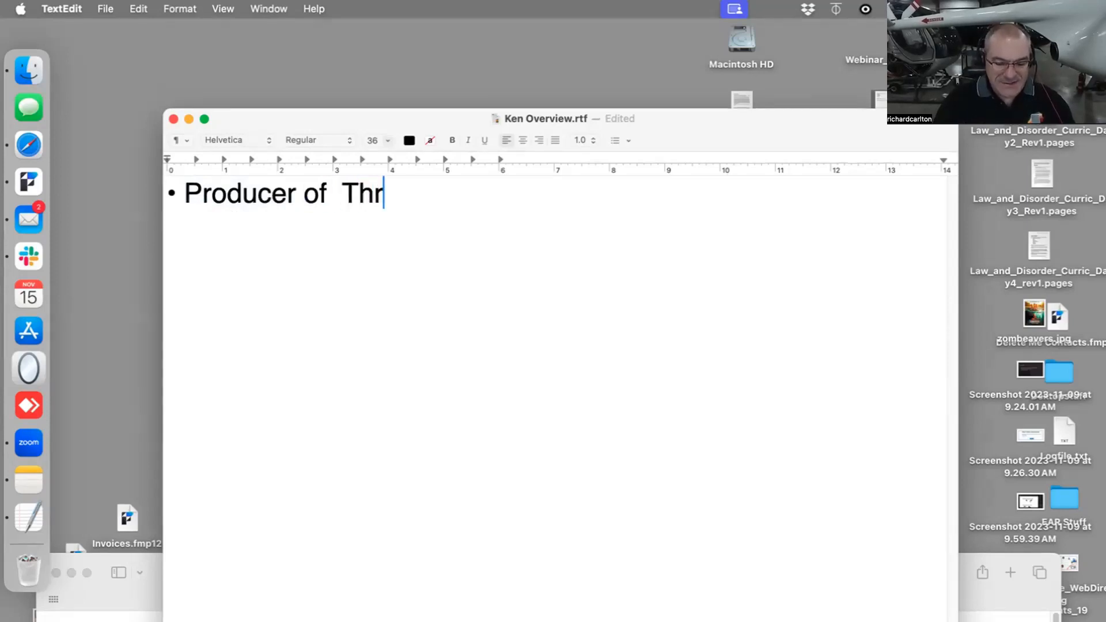
pyautogui.press('BackSpace')
pyautogui.write('eatre')
pyautogui.click(405, 196)
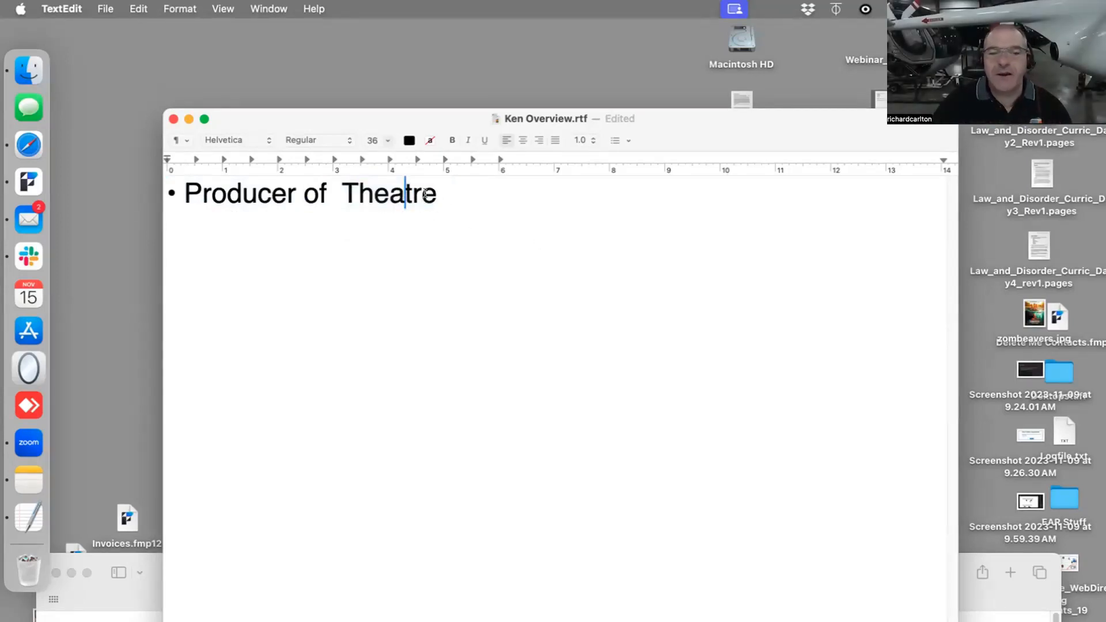
pyautogui.click(448, 194)
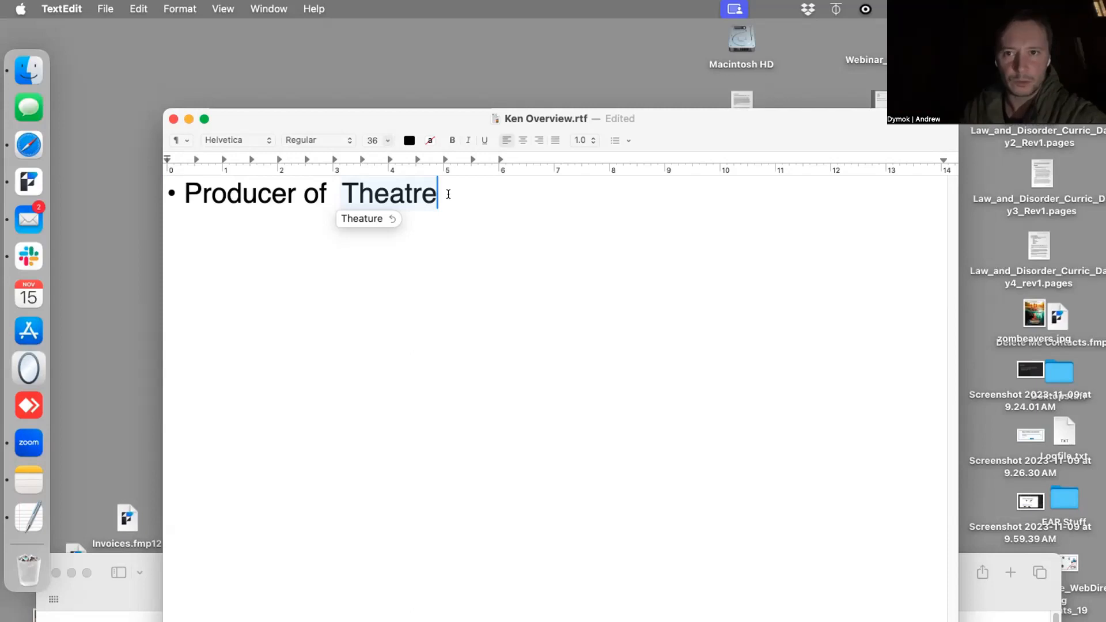
pyautogui.write('(Live Shows)')
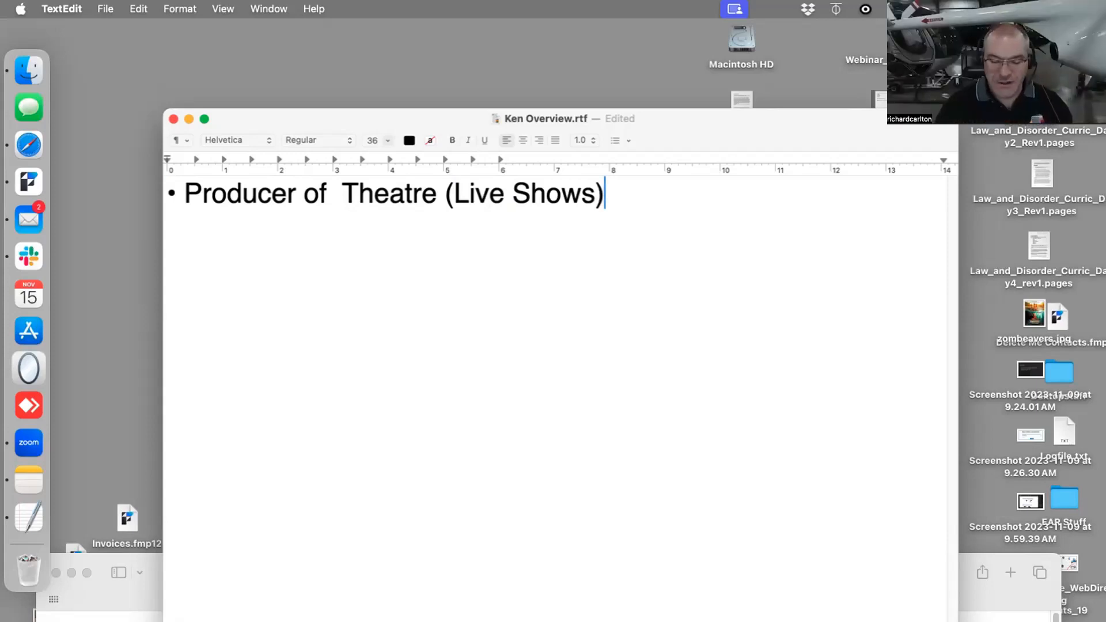
# - Add a second bullet reading "Contracts for the Workers (staff)", separated from the first by a blank line
pyautogui.press('Return')
pyautogui.press('Return')
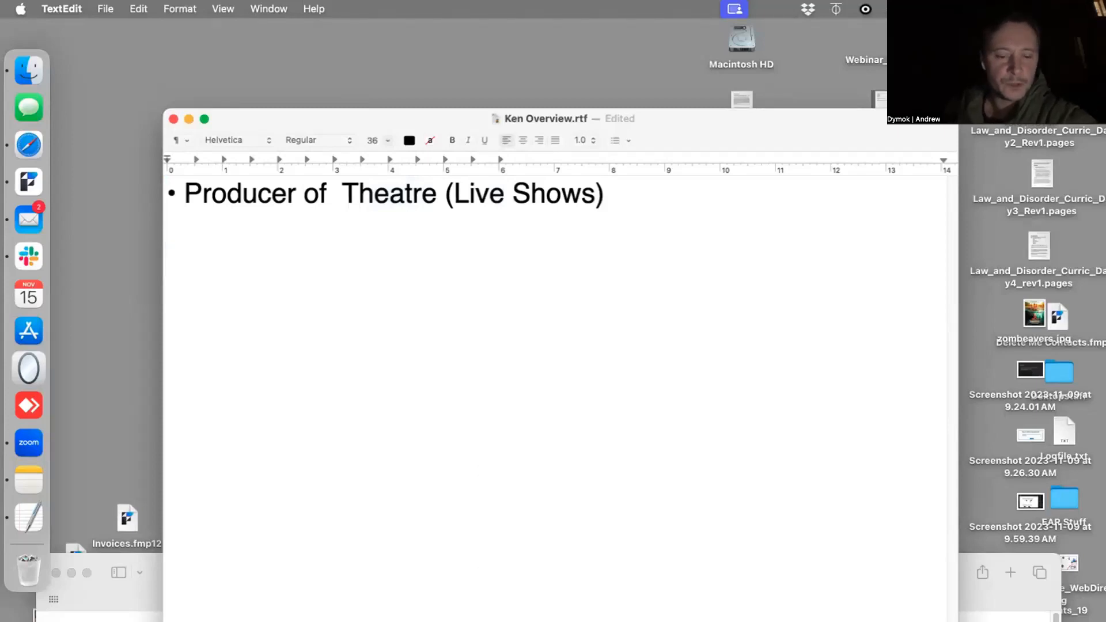
pyautogui.write('• ')
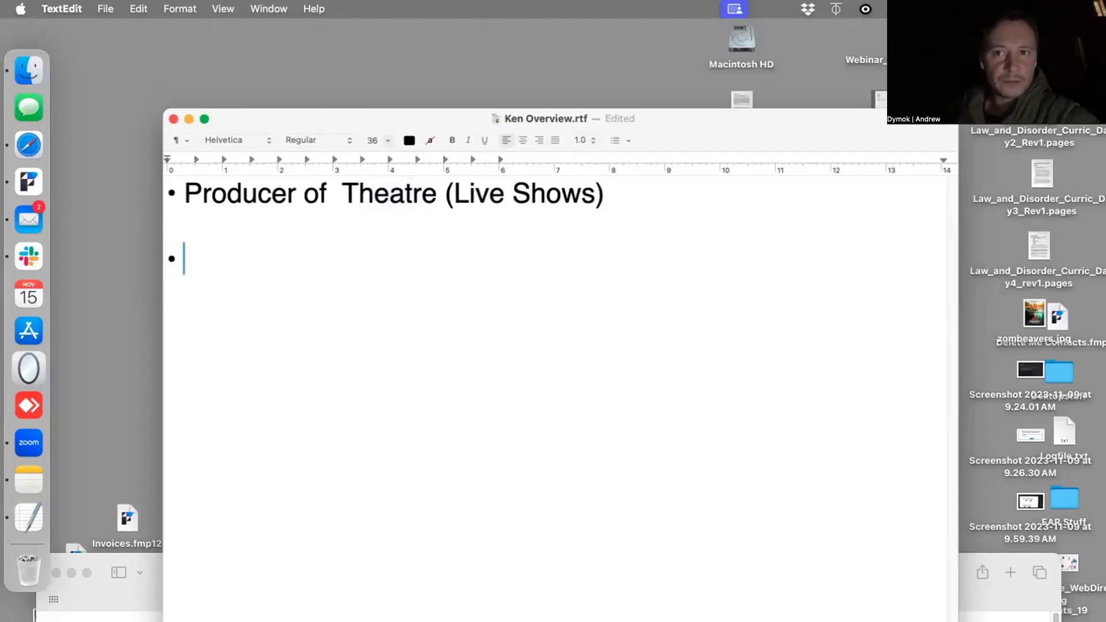
pyautogui.write('Contr')
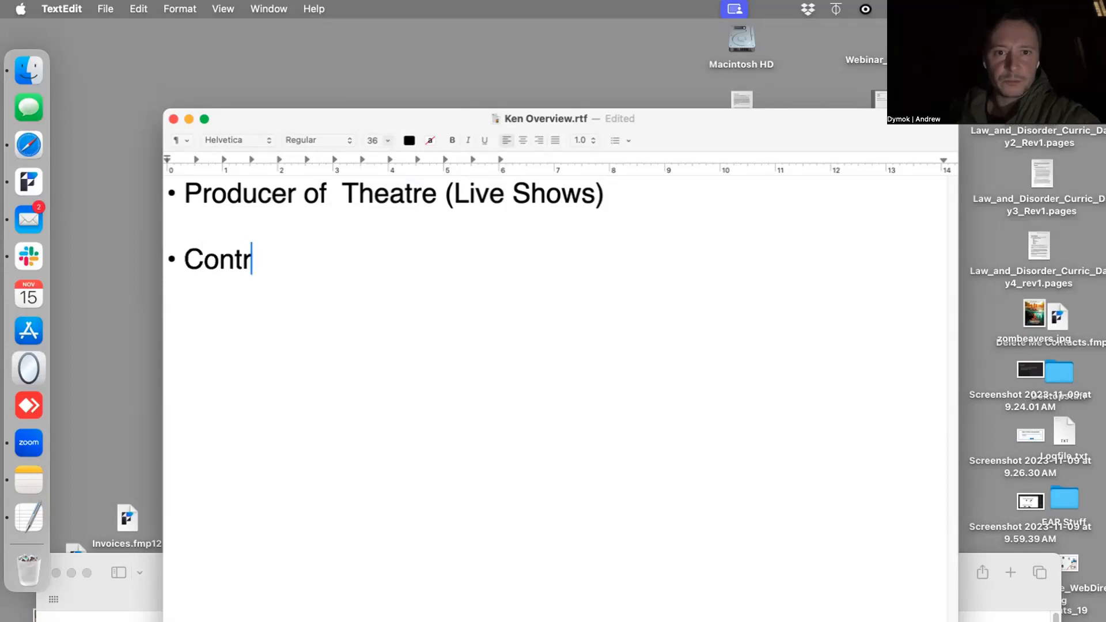
pyautogui.write('acts ')
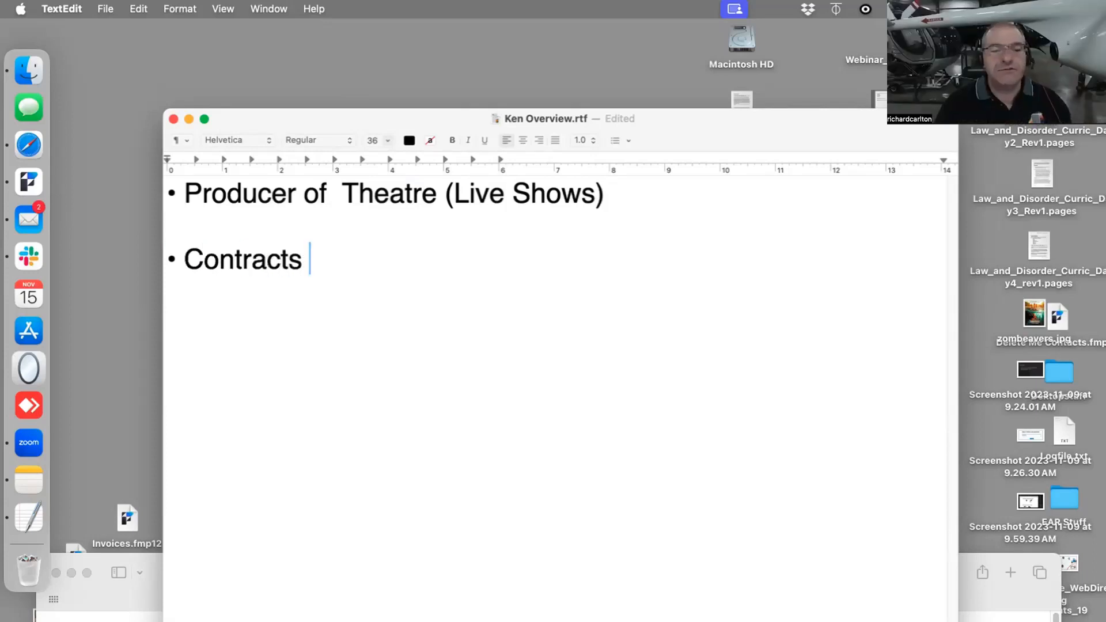
pyautogui.write('for the Wor')
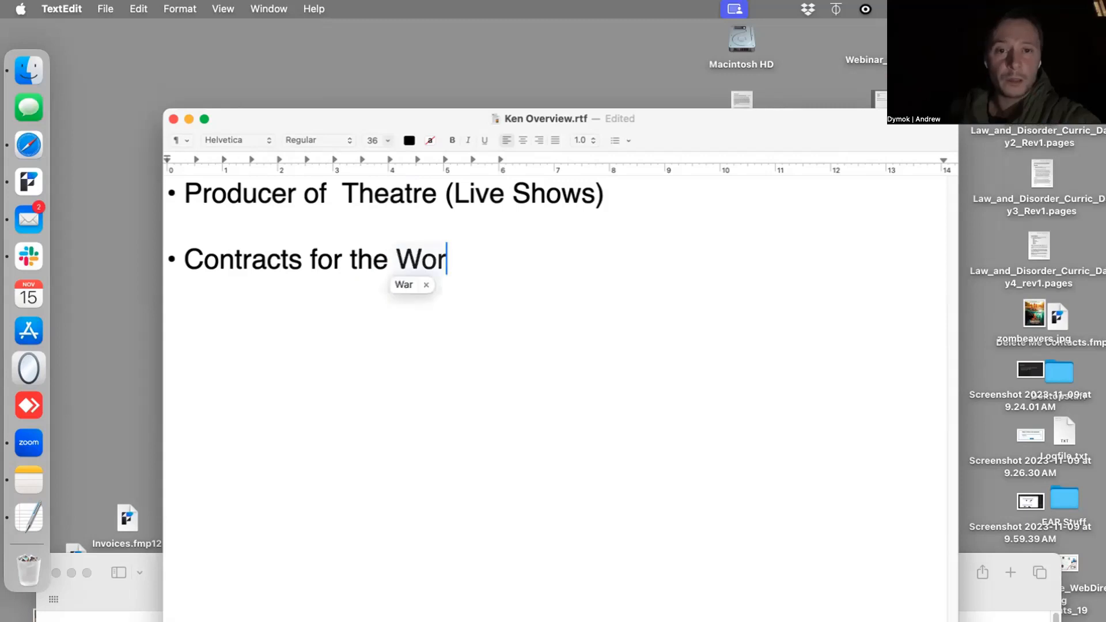
pyautogui.write('kers (')
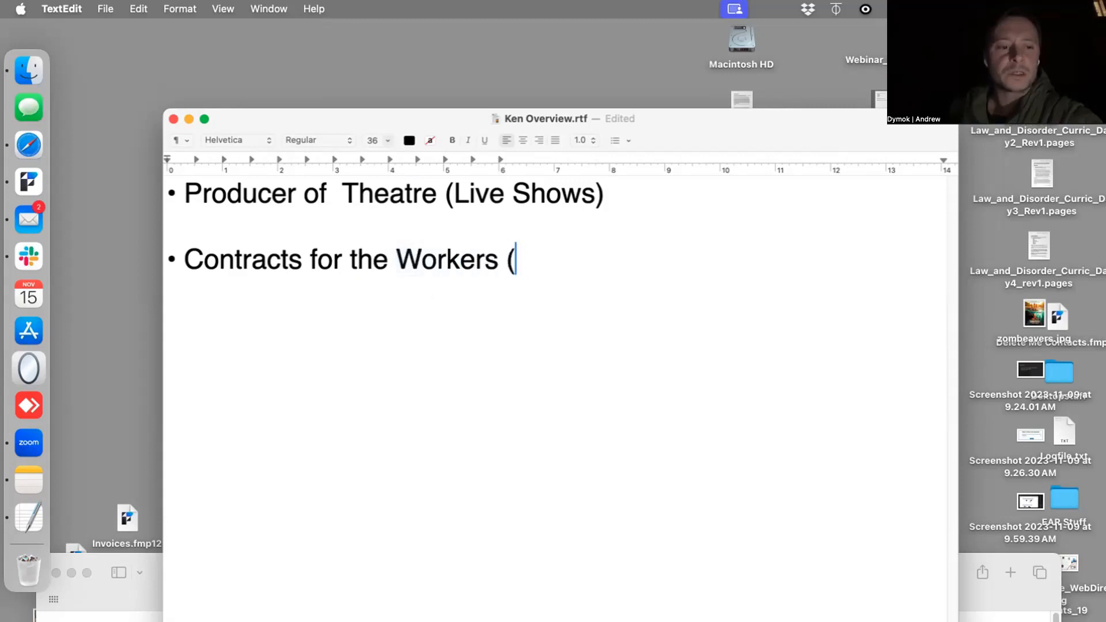
pyautogui.write('staff)')
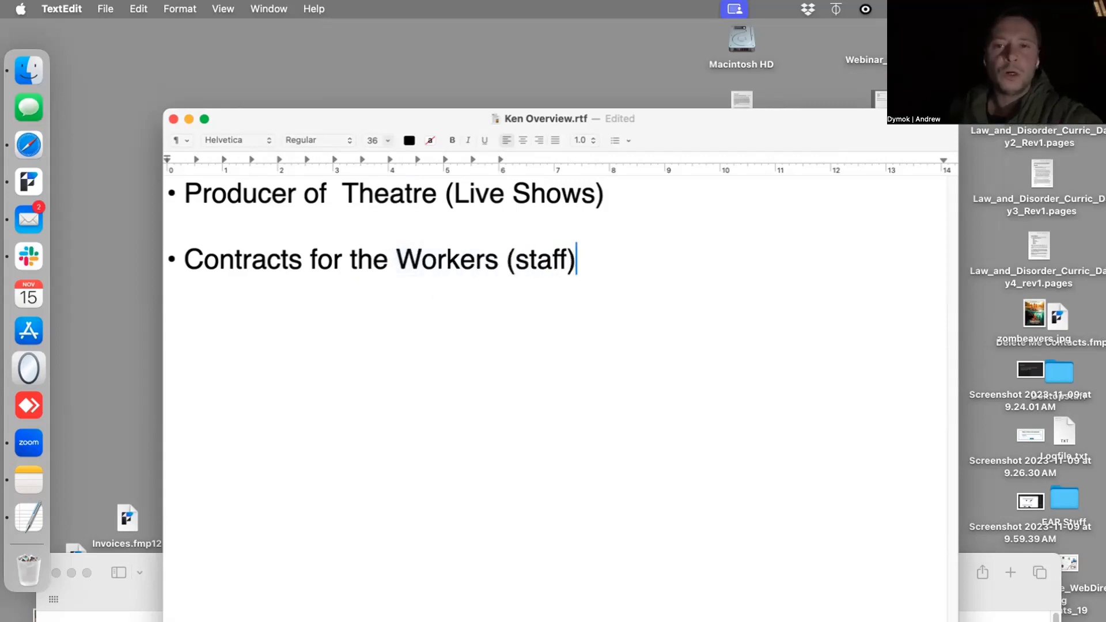
pyautogui.write(' (')
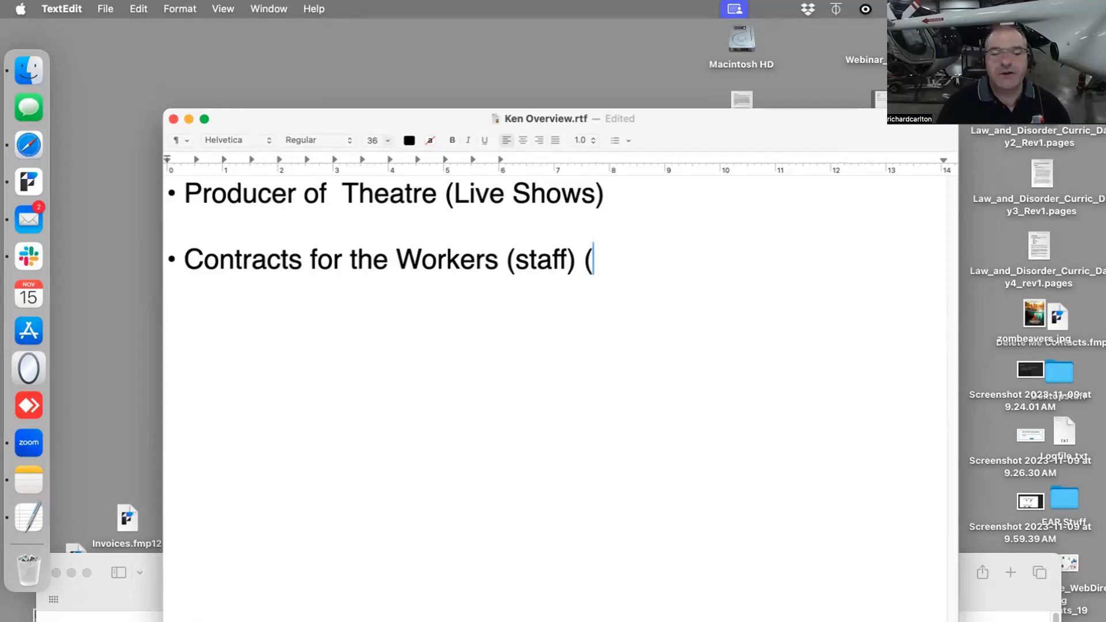
pyautogui.press('BackSpace')
pyautogui.press('BackSpace')
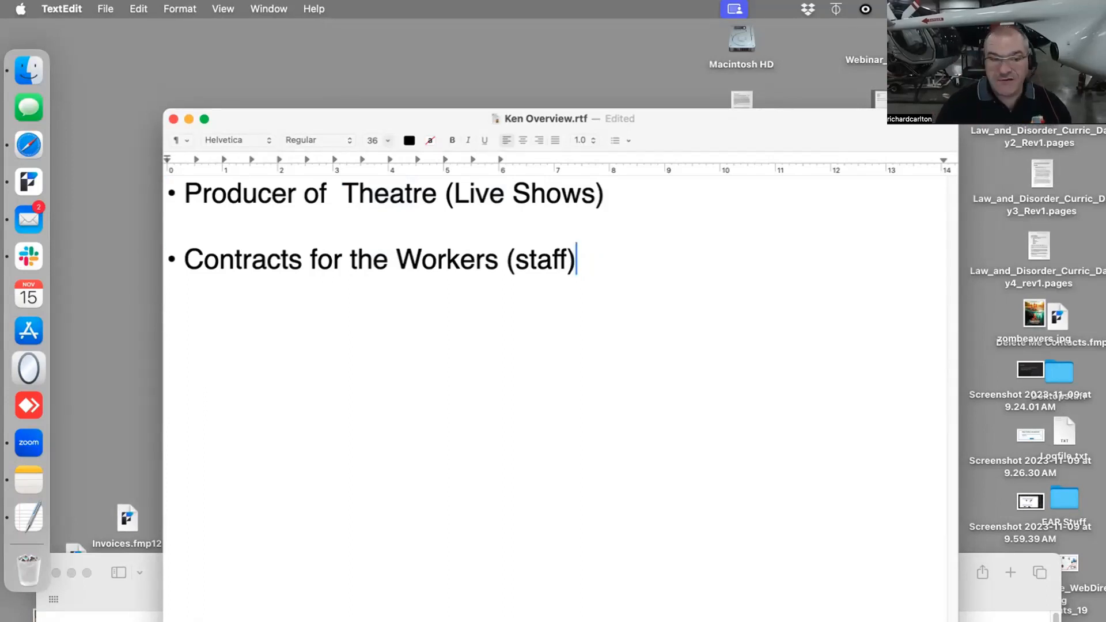
# - Add the line "(one Record = one contact for one staff)" beneath the Contracts bullet, indented by two tab stops
pyautogui.press('Return')
pyautogui.press('Tab')
pyautogui.press('Tab')
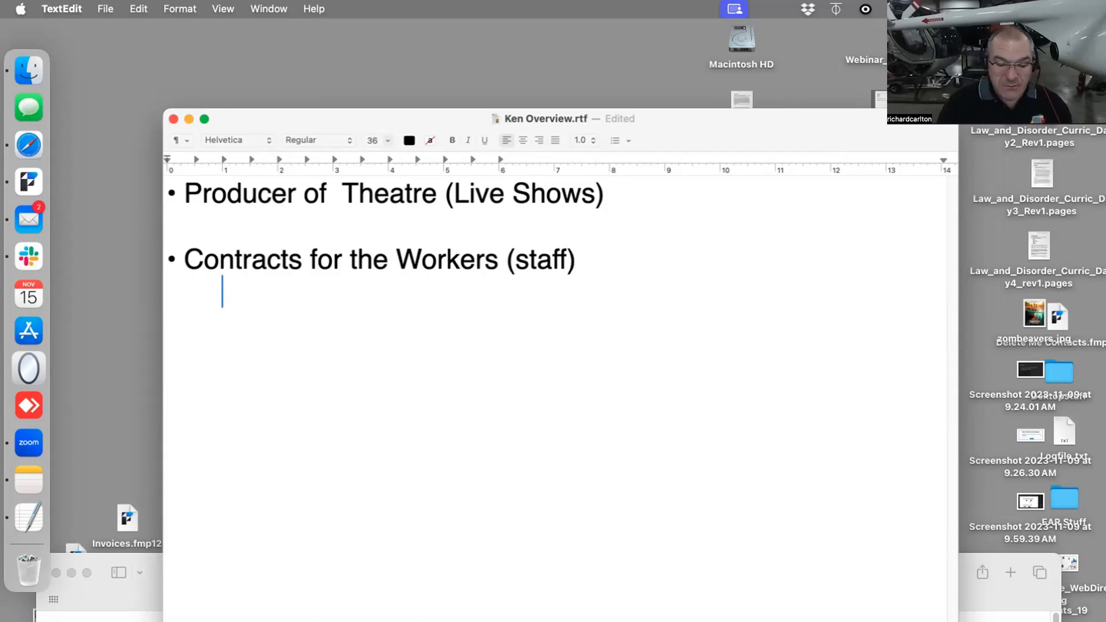
pyautogui.write('(one ')
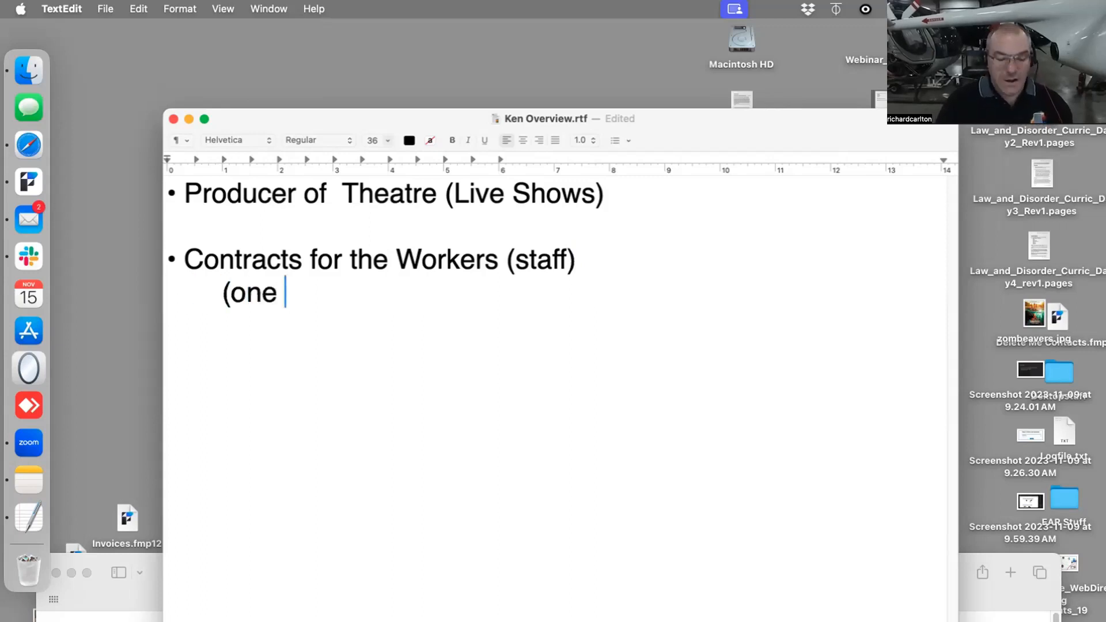
pyautogui.write('Record = ')
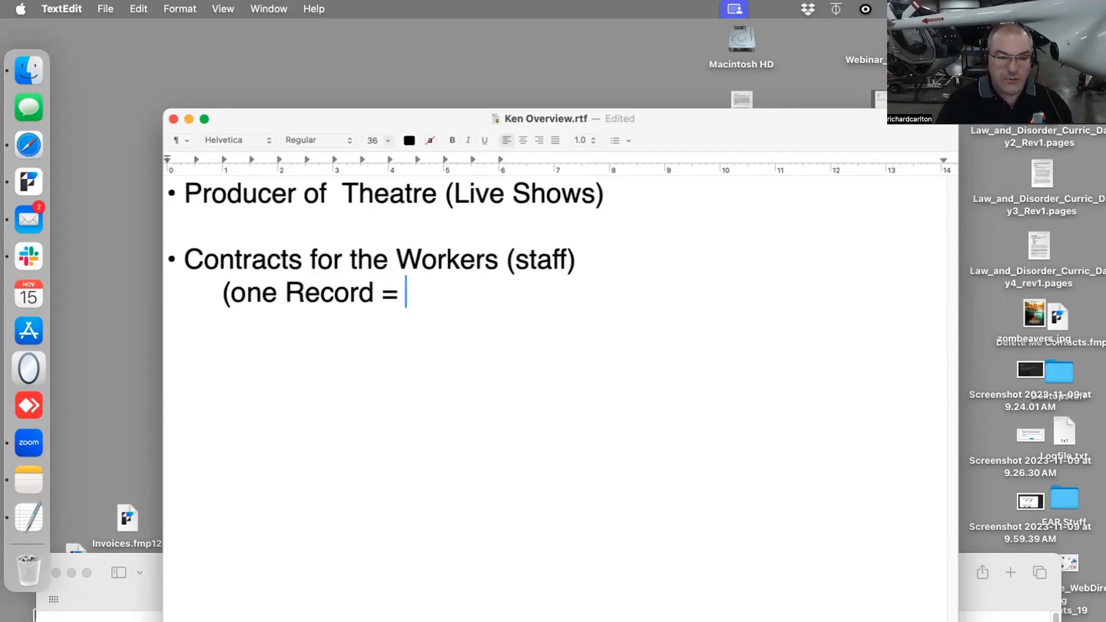
pyautogui.write('one ')
pyautogui.write('cpontra')
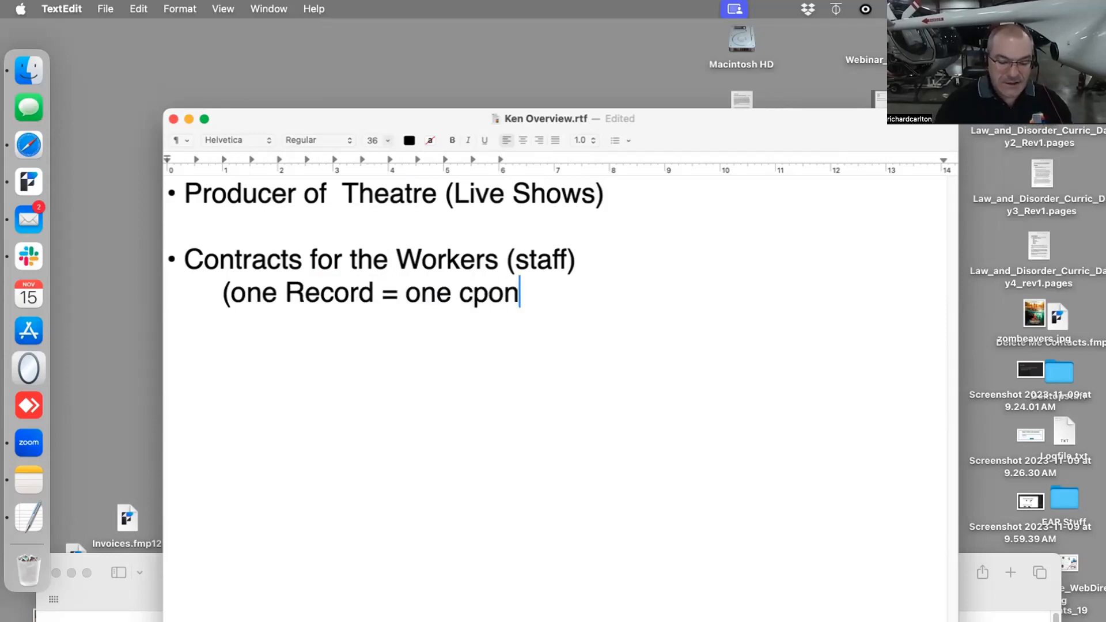
pyautogui.press('BackSpace')
pyautogui.press('BackSpace')
pyautogui.press('BackSpace')
pyautogui.press('BackSpace')
pyautogui.press('BackSpace')
pyautogui.press('BackSpace')
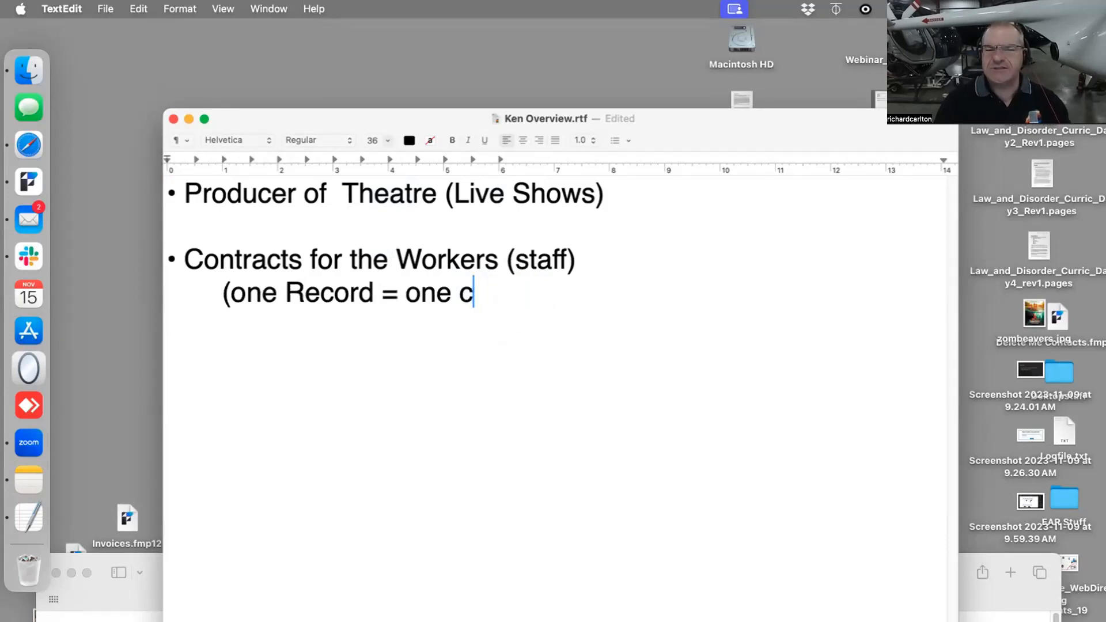
pyautogui.write('ontact for p')
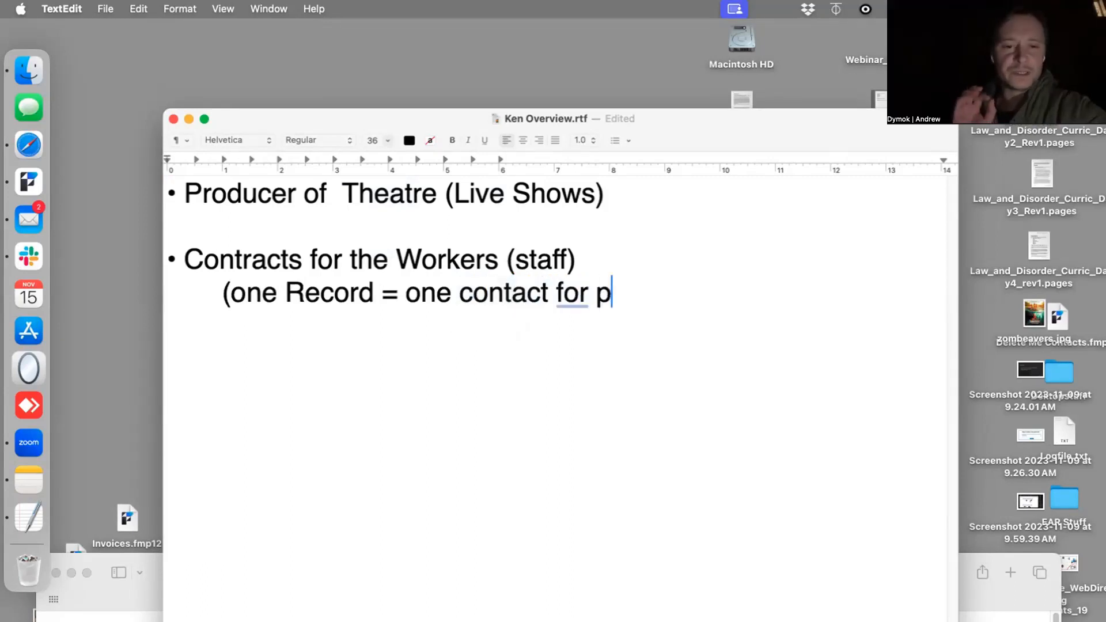
pyautogui.press('BackSpace')
pyautogui.write('one ')
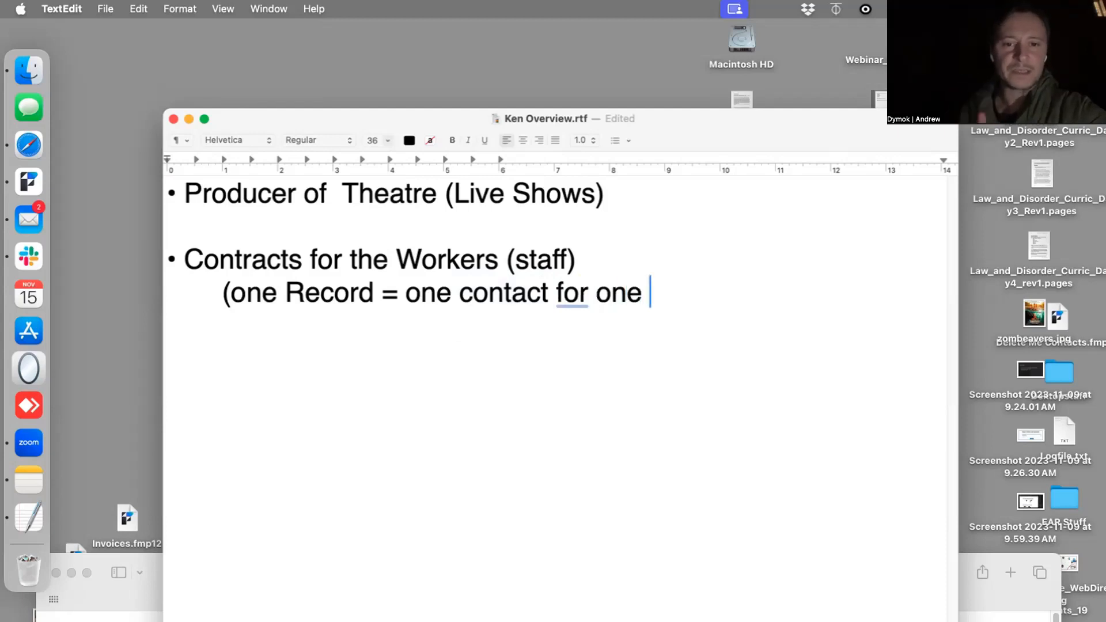
pyautogui.write('staff)')
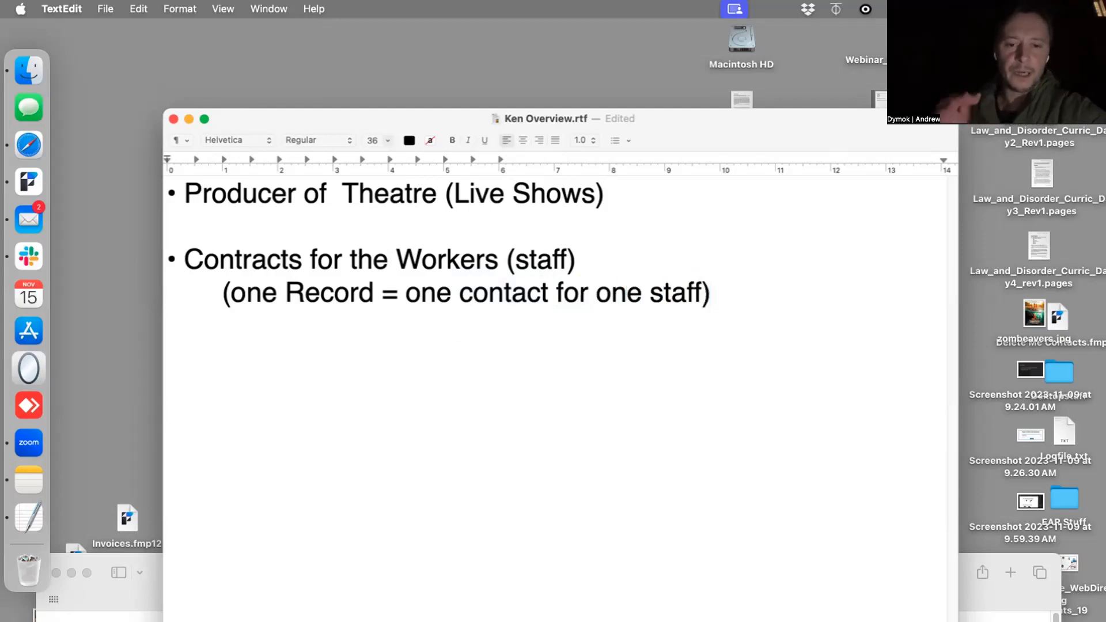
# - Add a third bullet reading "Shows", leaving a blank line after the contracts note
pyautogui.press('Return')
pyautogui.press('Return')
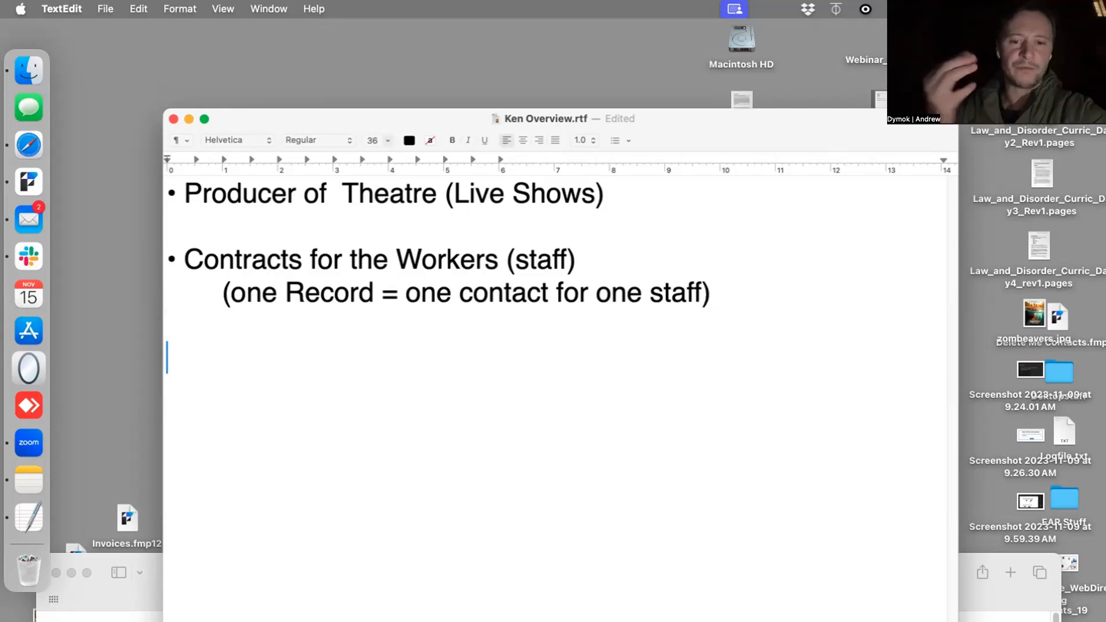
pyautogui.write('•')
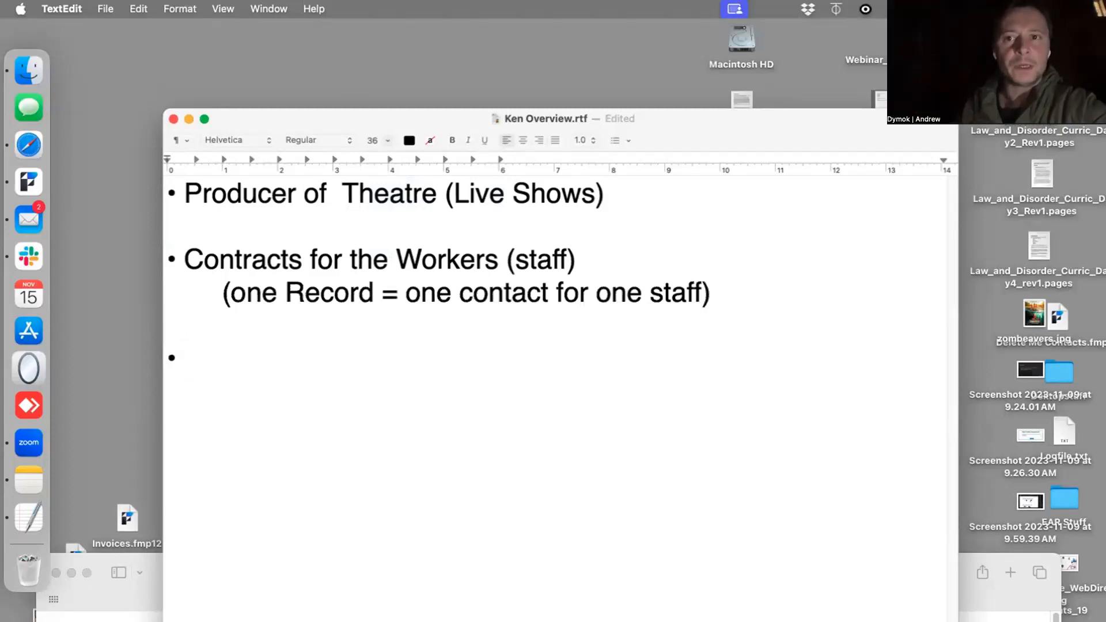
pyautogui.write('Show')
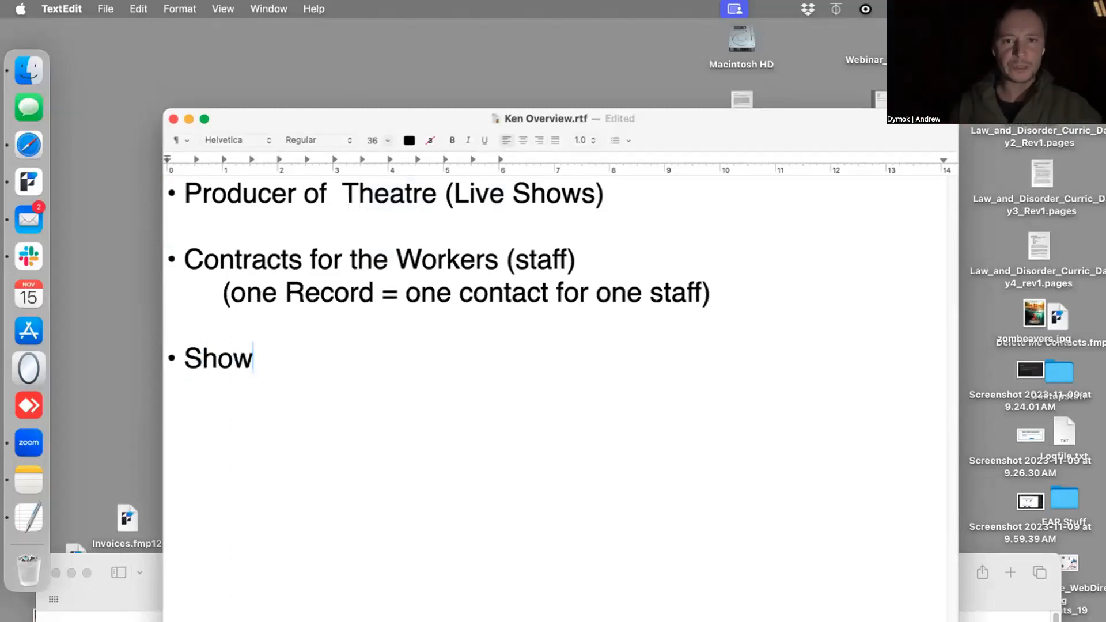
pyautogui.write('a')
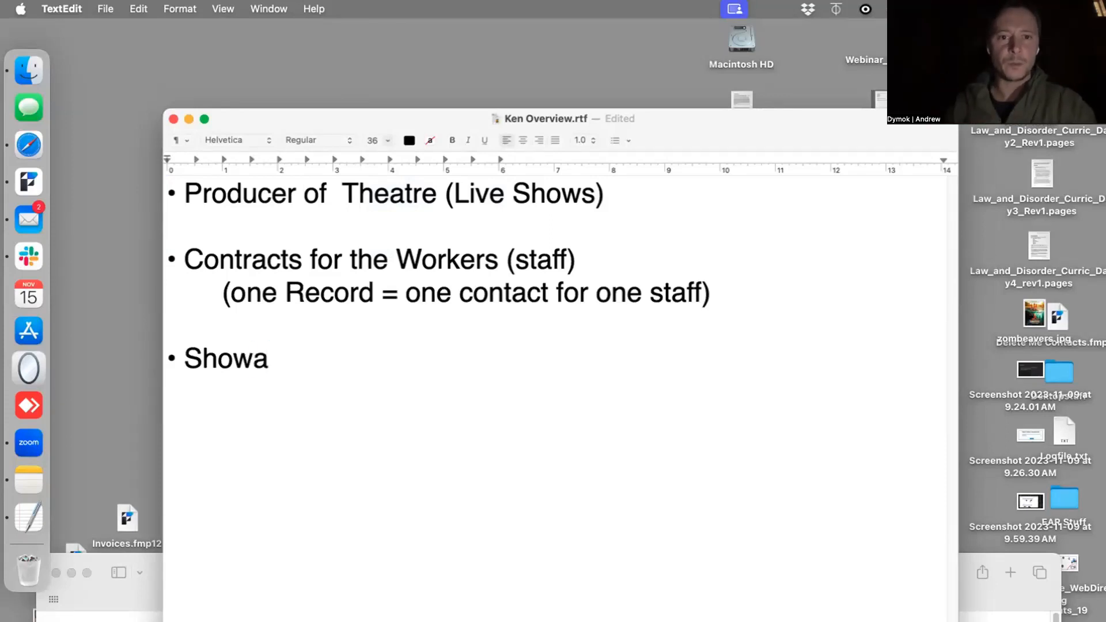
pyautogui.press('BackSpace')
pyautogui.write('s')
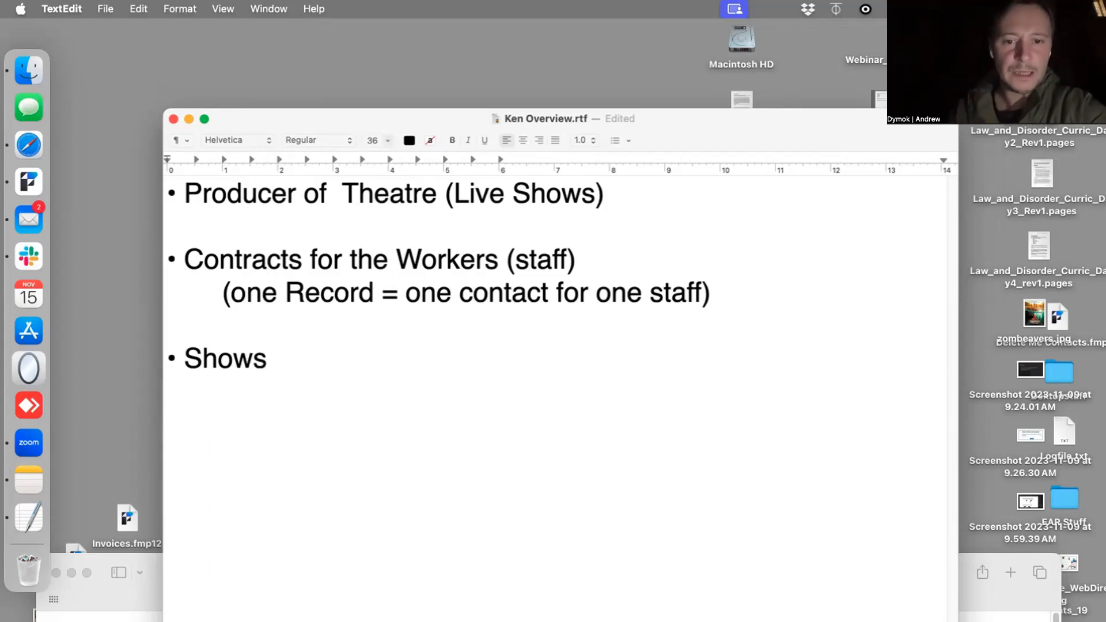
# - Beneath Shows, add the indented note "(one record is a specific show… the show might be repeated…but we don’t notate that here)."
pyautogui.press('Return')
pyautogui.press('Tab')
pyautogui.press('Tab')
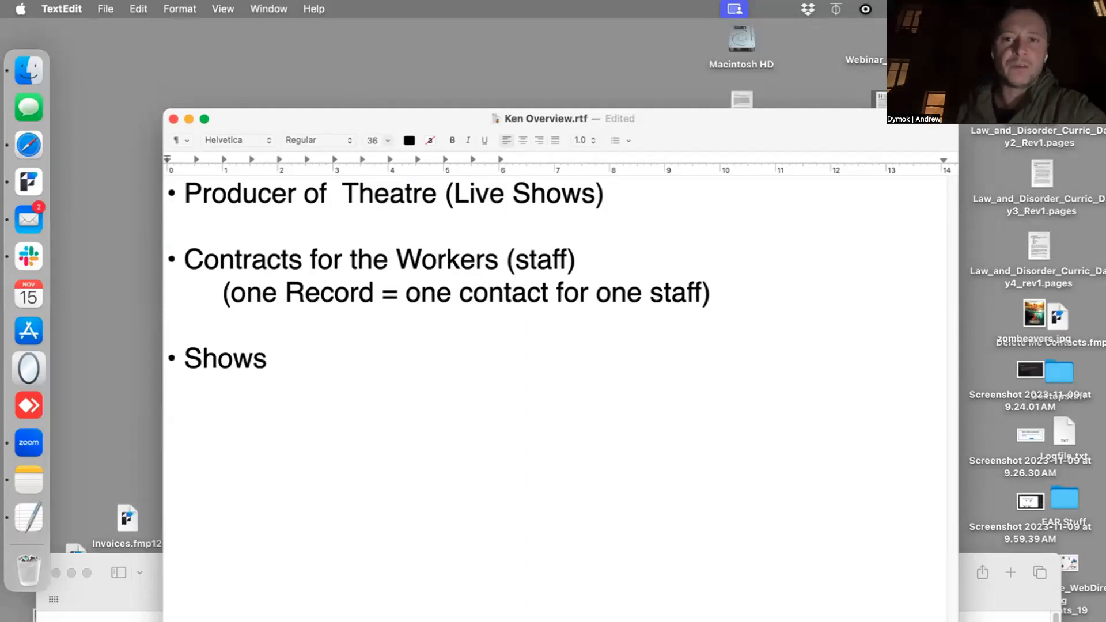
pyautogui.write('(')
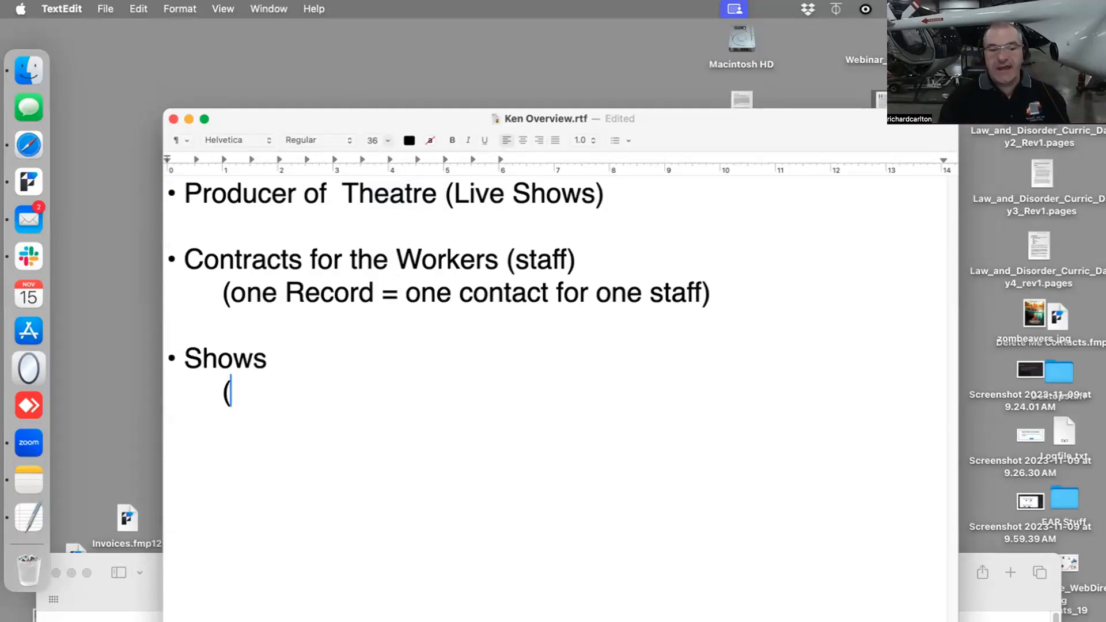
pyautogui.write('one reco')
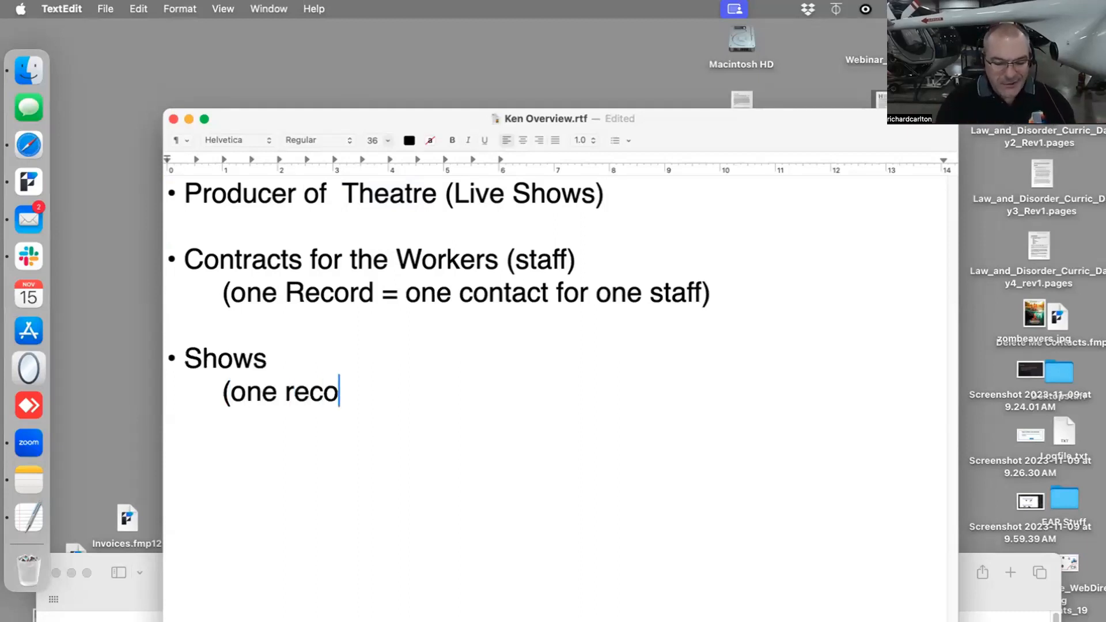
pyautogui.write('rd is a speci')
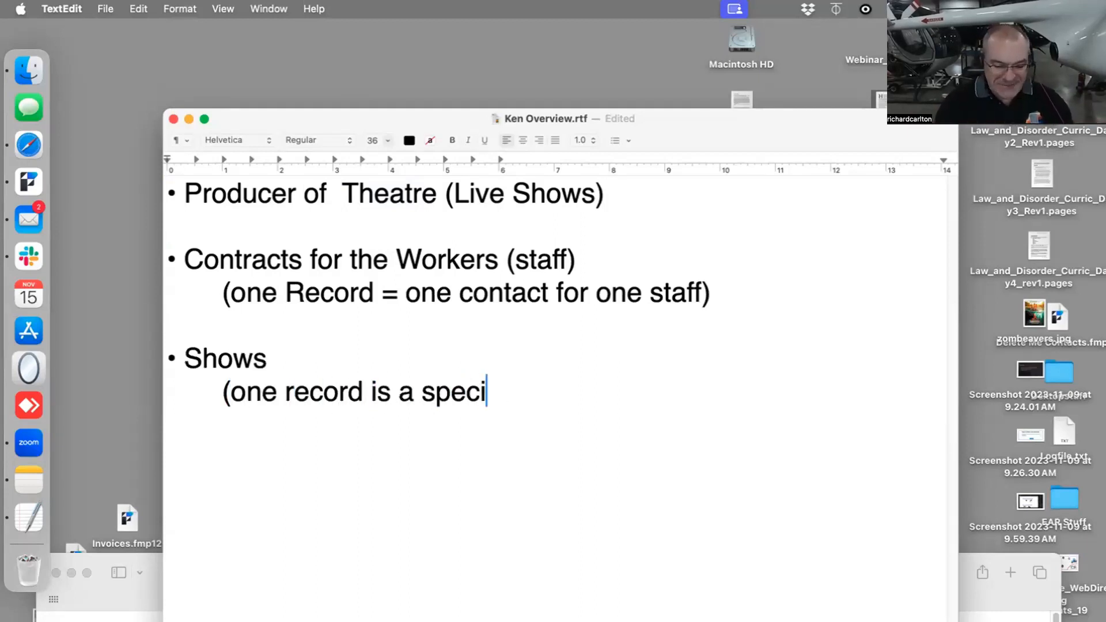
pyautogui.write('fic show, with a')
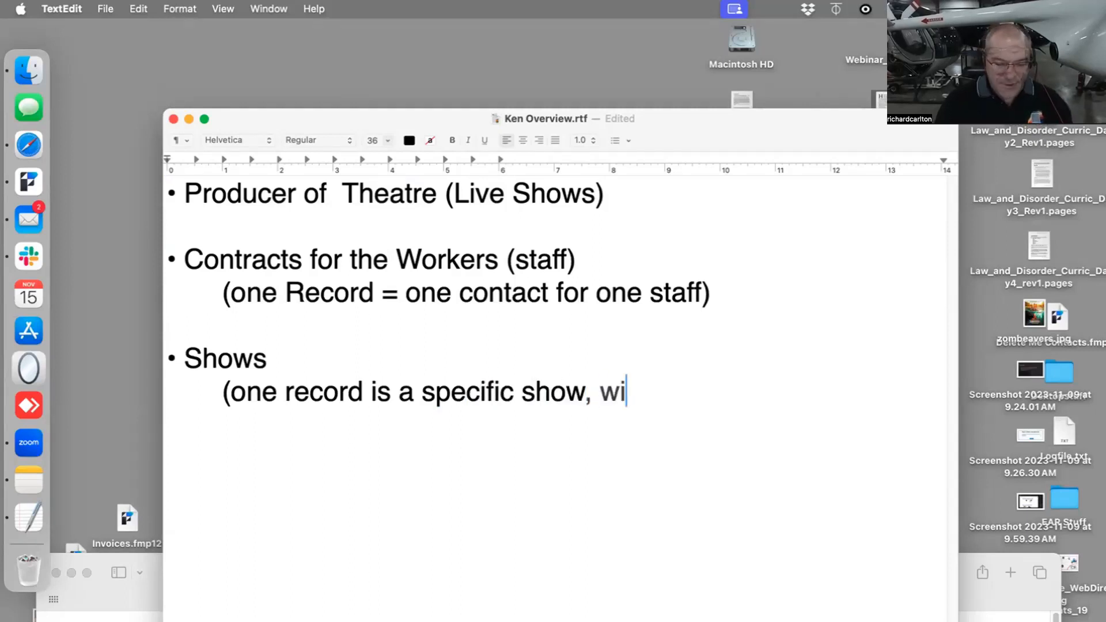
pyautogui.press('BackSpace')
pyautogui.press('BackSpace')
pyautogui.press('BackSpace')
pyautogui.press('BackSpace')
pyautogui.press('BackSpace')
pyautogui.press('BackSpace')
pyautogui.press('BackSpace')
pyautogui.press('BackSpace')
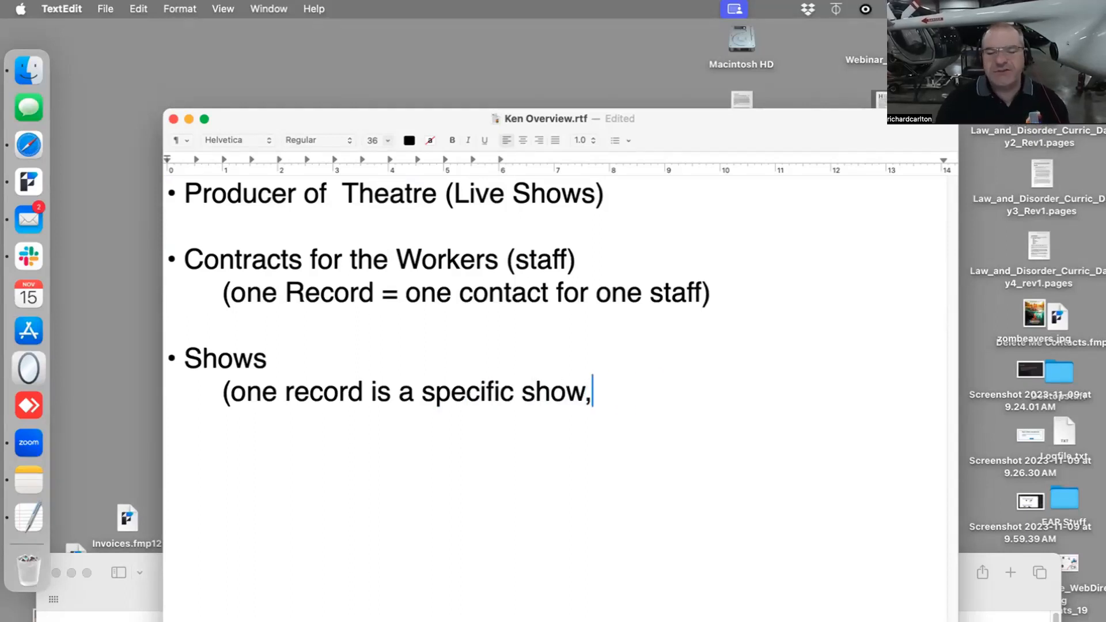
pyautogui.write('... the sh')
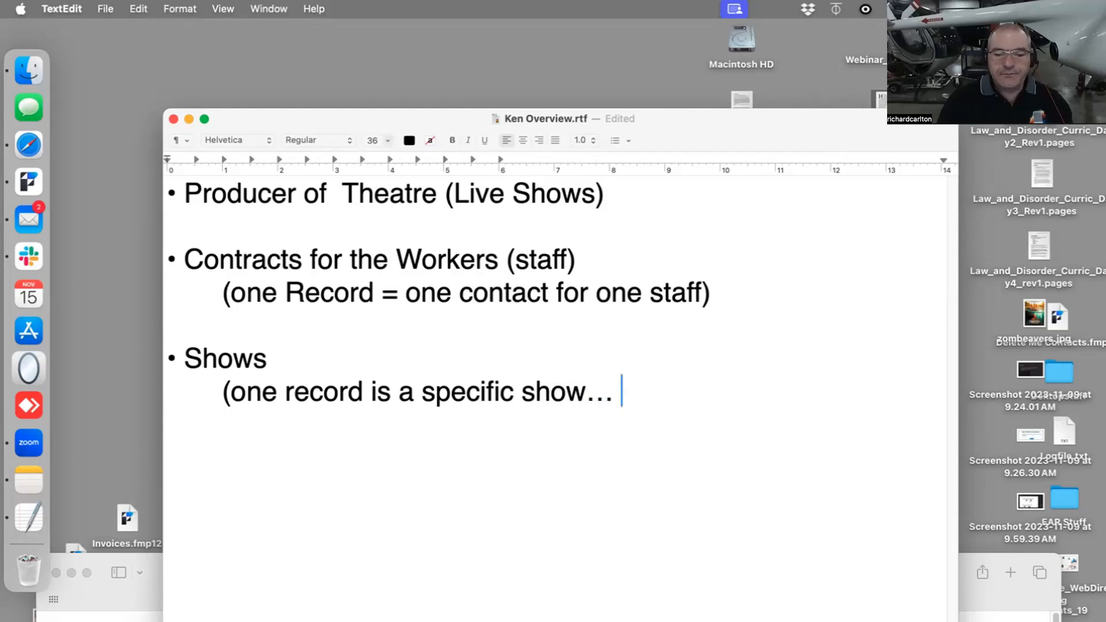
pyautogui.write('ow might be')
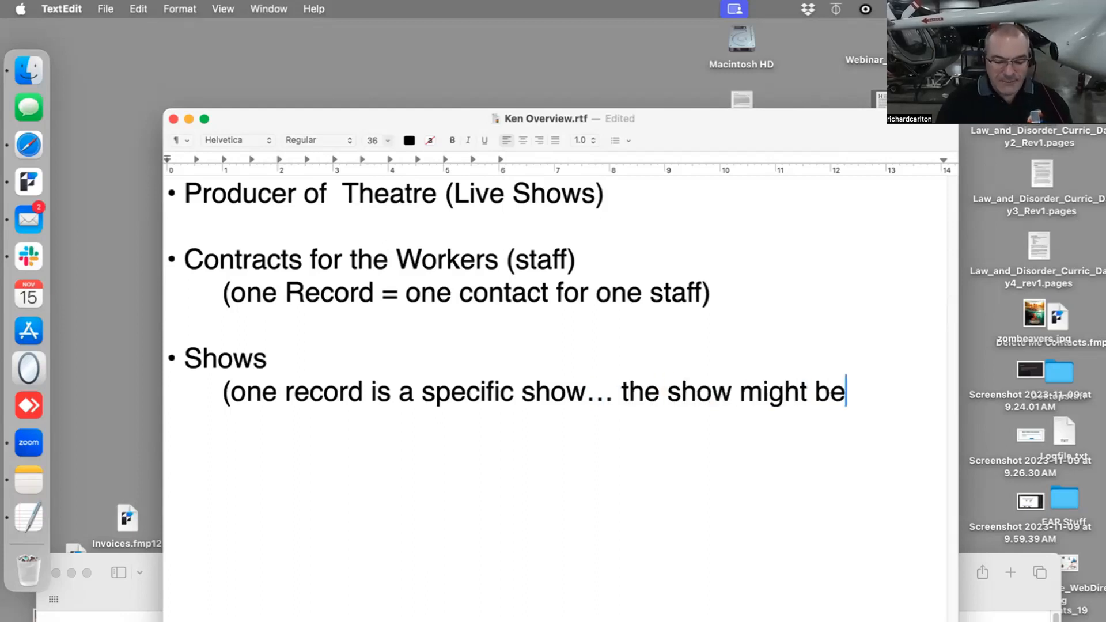
pyautogui.write(' repeated')
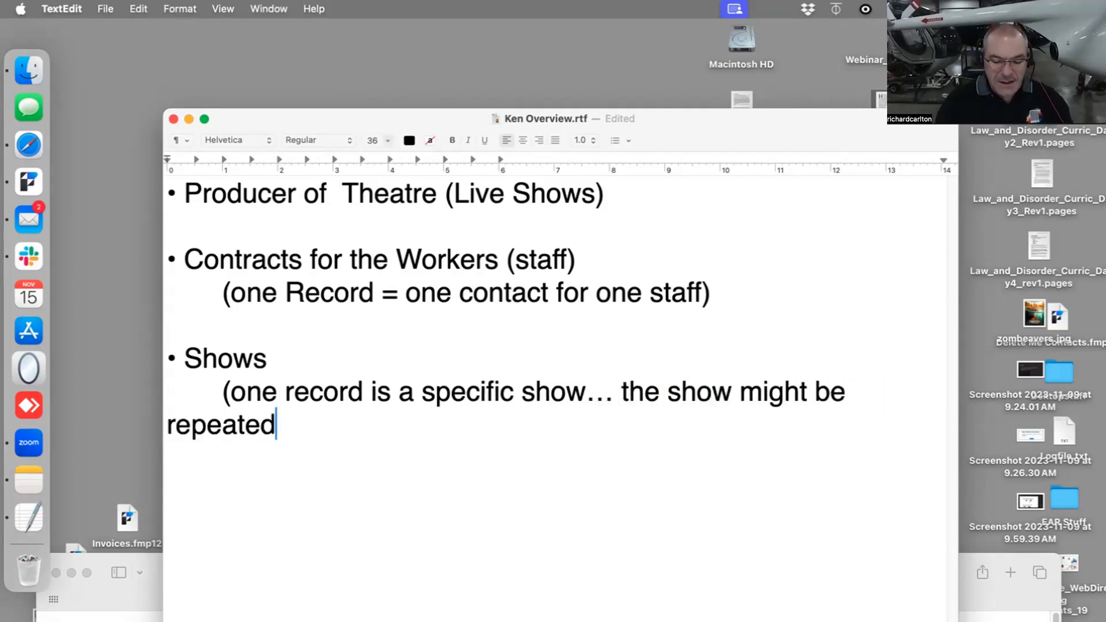
pyautogui.write("...but we don't nota")
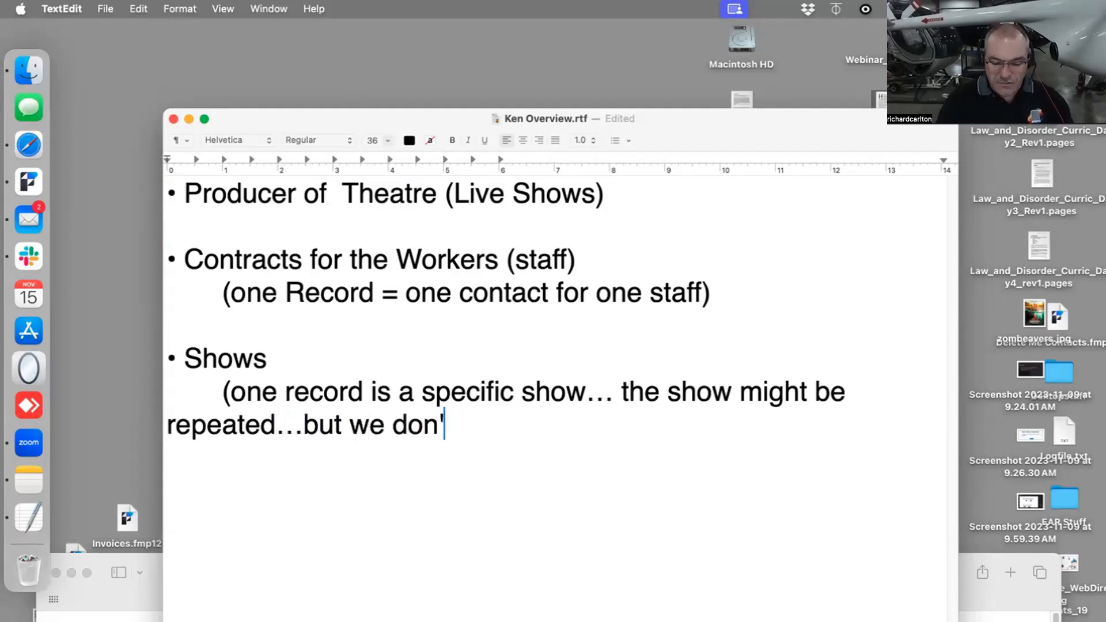
pyautogui.write('te that here).')
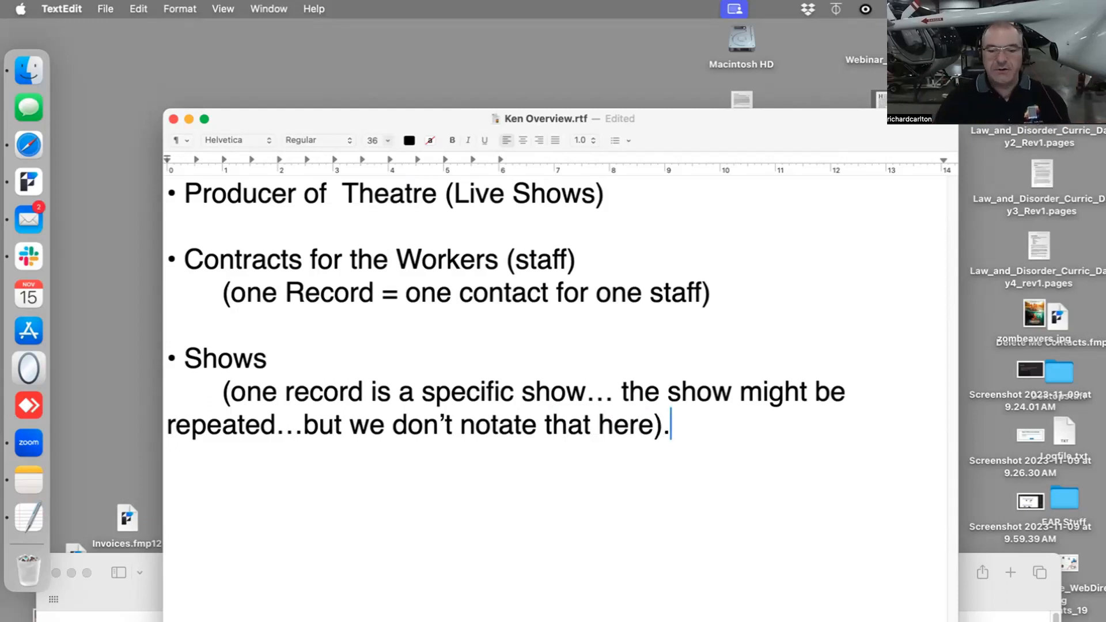
# - Add a fourth bullet reading "Project -", leaving a blank line after the Shows note
pyautogui.press('Return')
pyautogui.press('Return')
pyautogui.write('•')
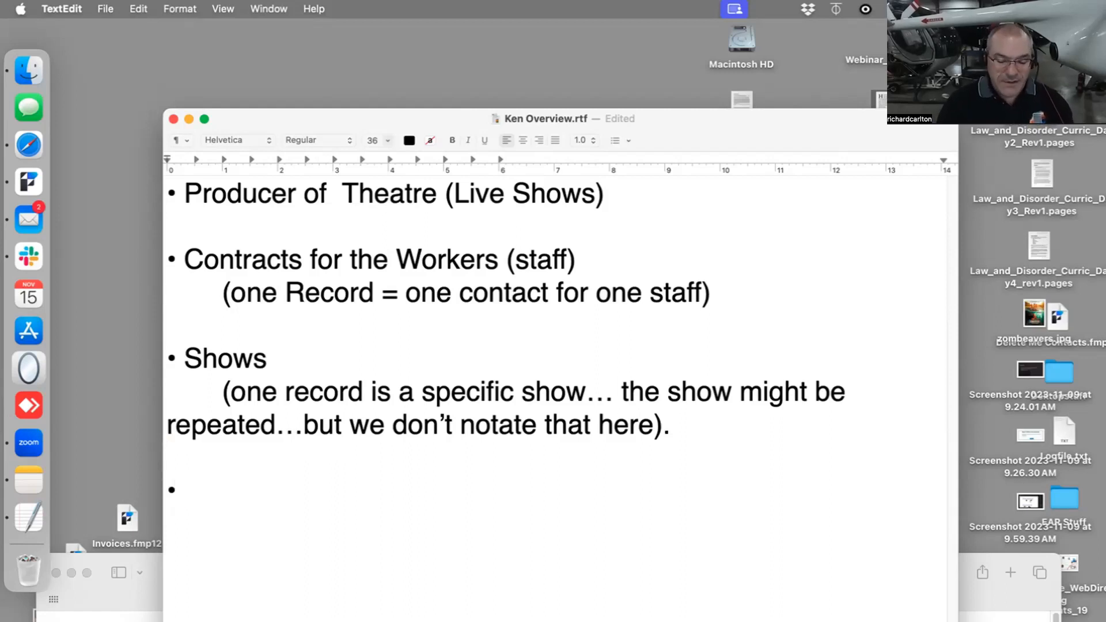
pyautogui.write('Pr')
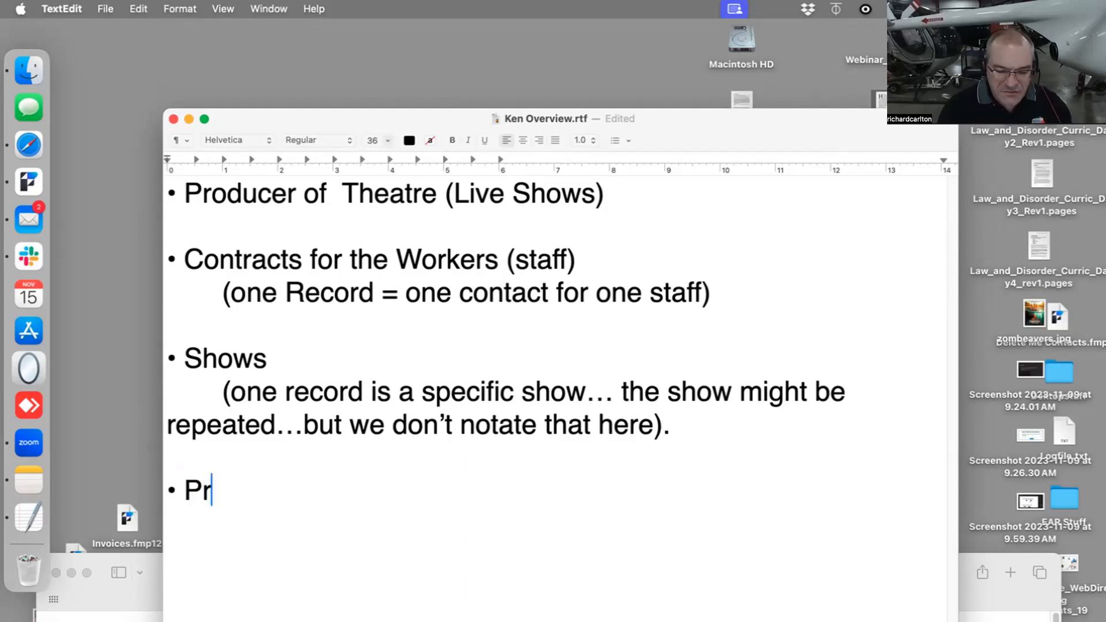
pyautogui.write('oject')
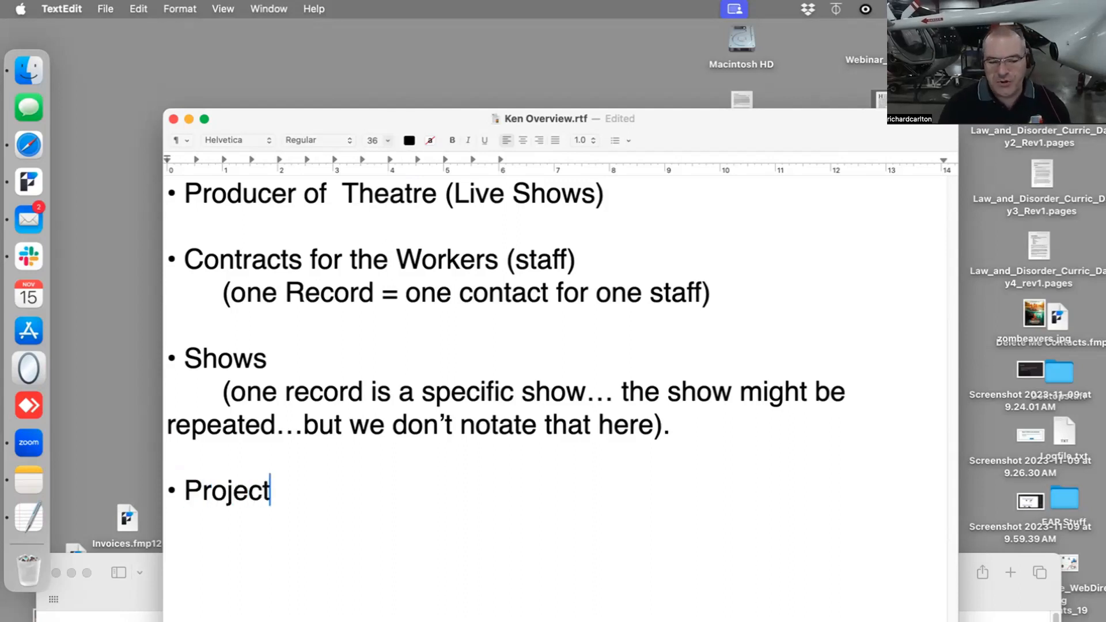
pyautogui.write(' -')
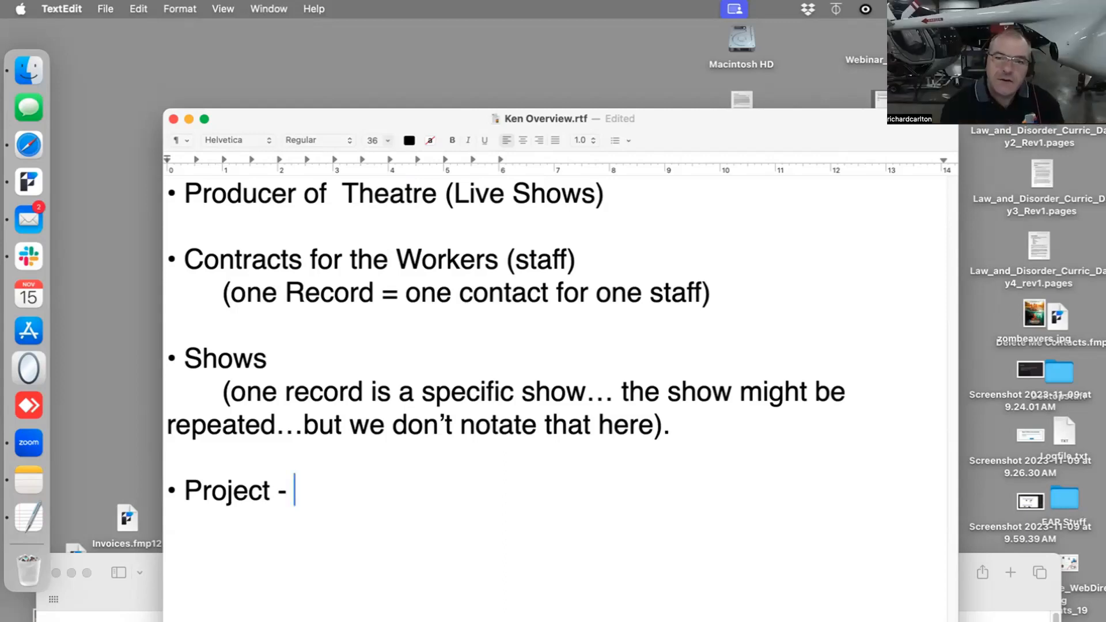
# - Add a fifth bullet reading "Locations -", separated from the Project bullet by a blank line
pyautogui.press('Return')
pyautogui.press('Return')
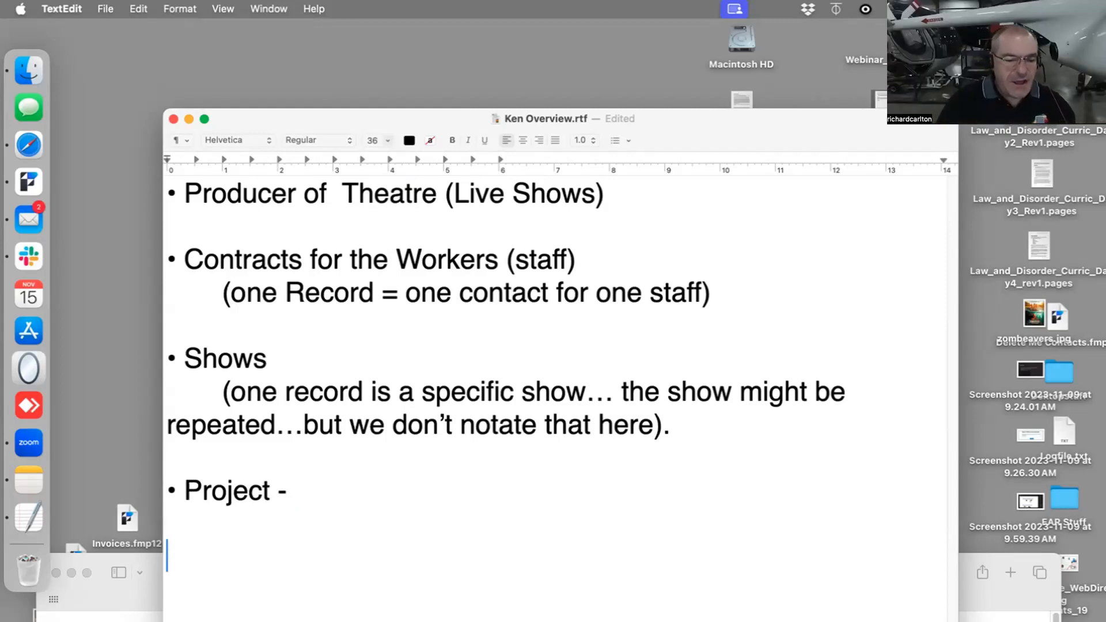
pyautogui.write('•')
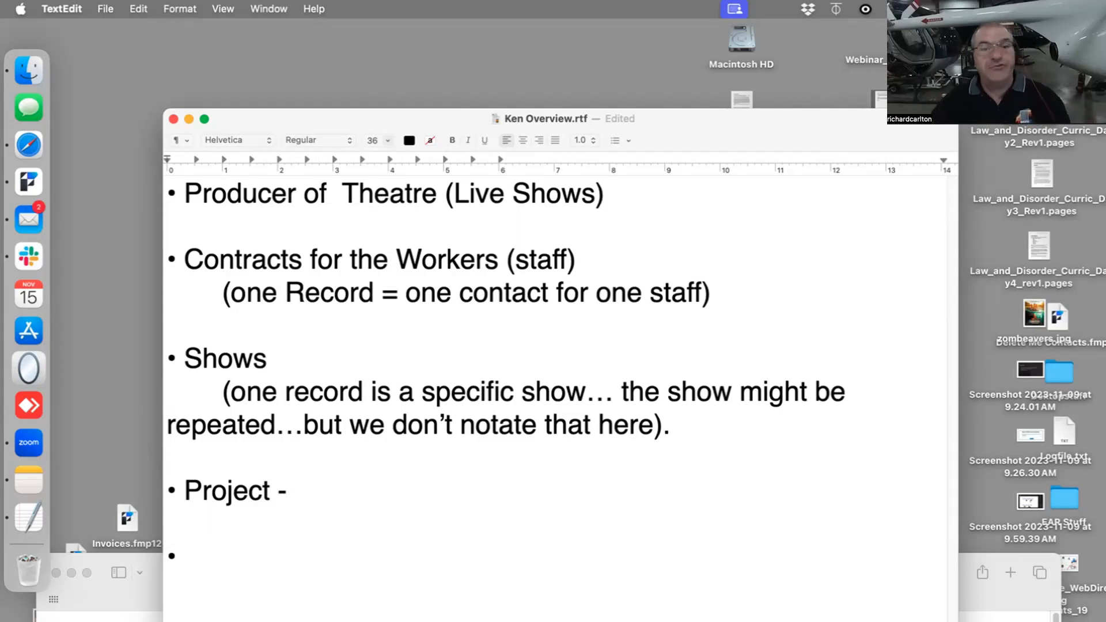
pyautogui.write('Loca')
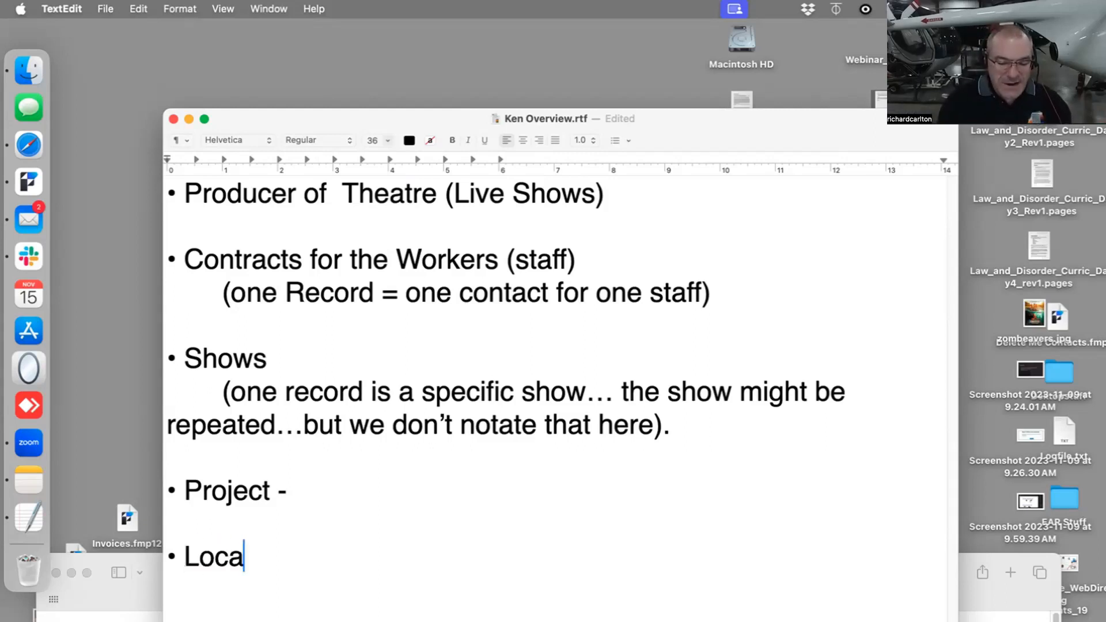
pyautogui.write('tions')
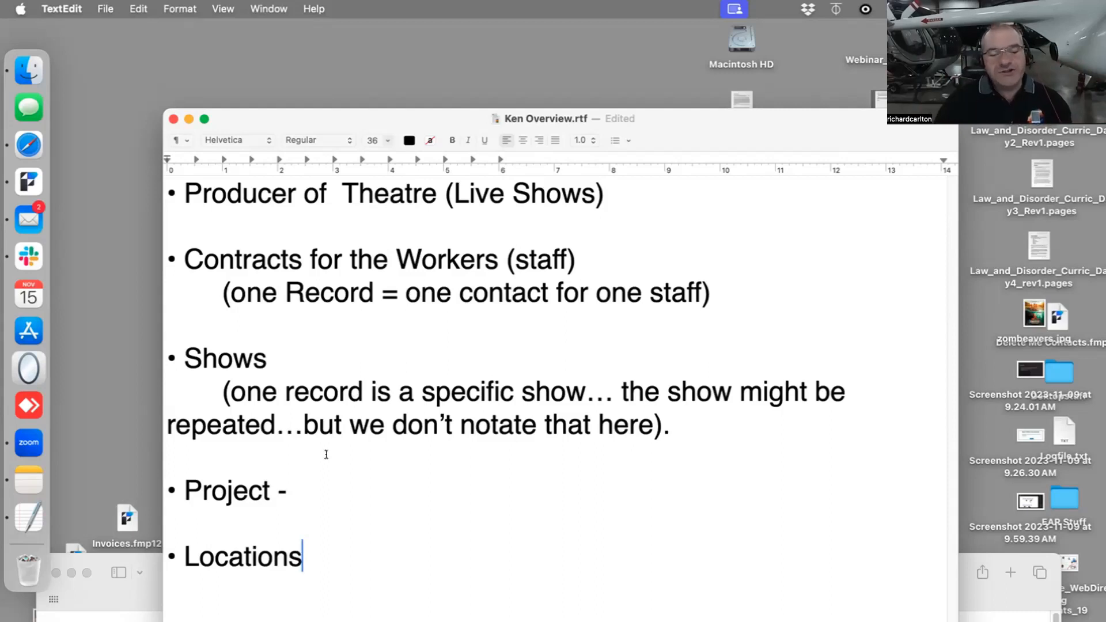
pyautogui.click(311, 482)
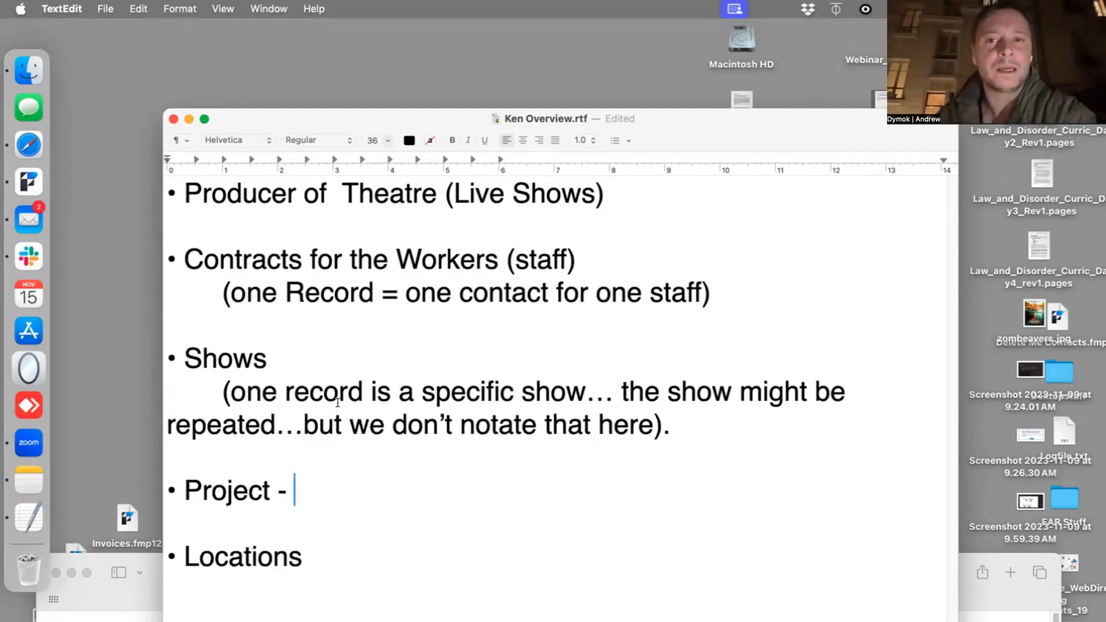
pyautogui.click(310, 555)
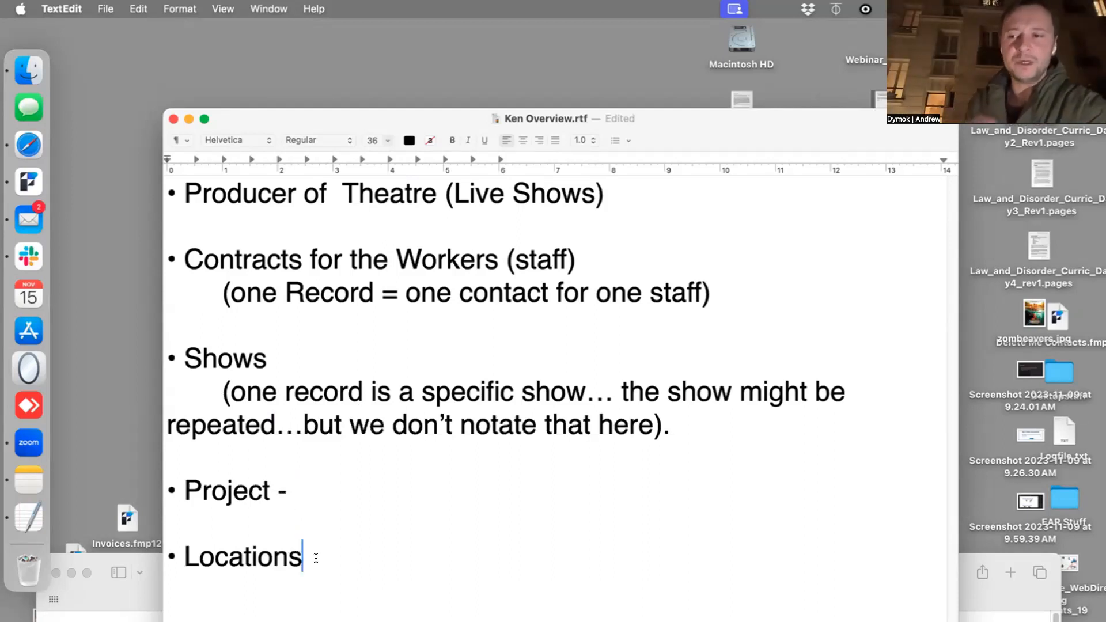
pyautogui.write('-')
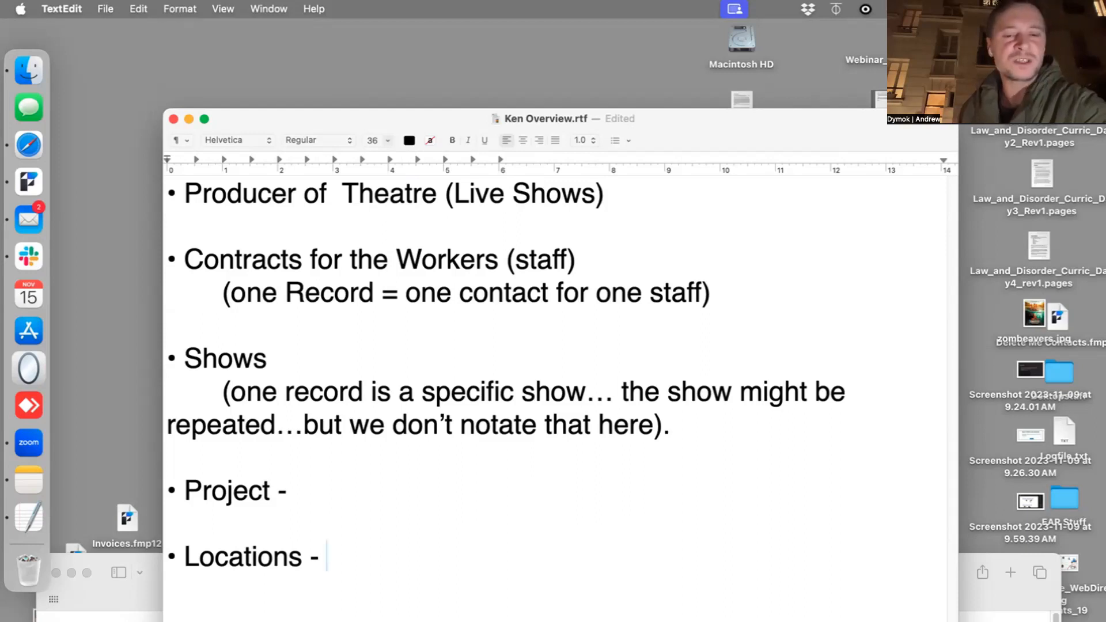
# - Extend the heading of the Project bullet to read "Project/Location", keeping the dash after it
pyautogui.doubleClick(265, 548)
pyautogui.click(310, 490)
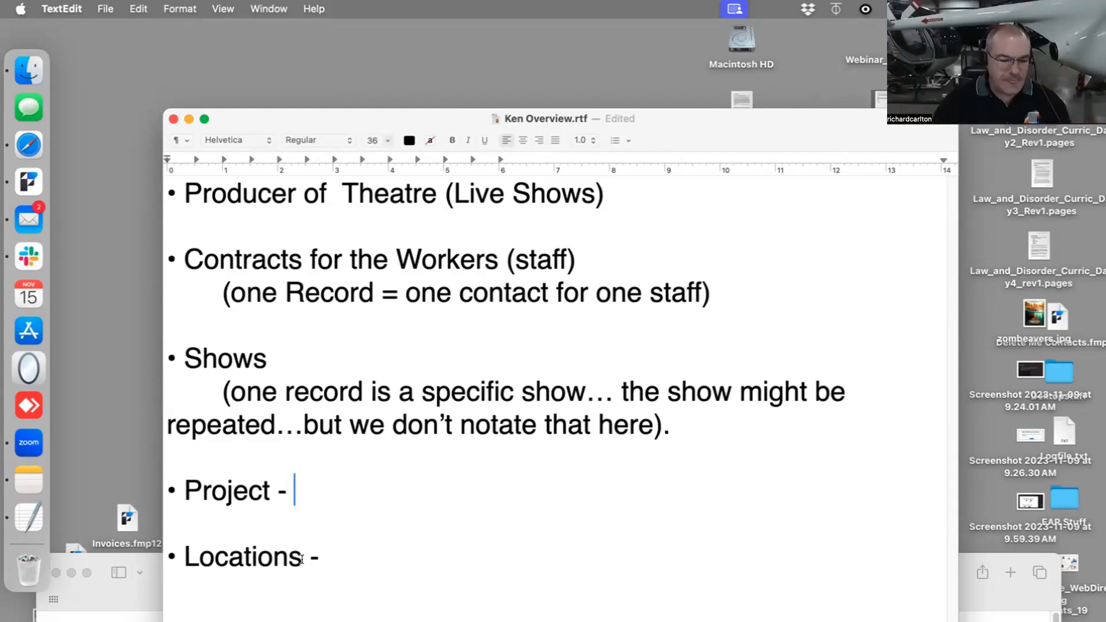
pyautogui.moveTo(303, 558); pyautogui.dragTo(184, 558)
pyautogui.click(276, 487)
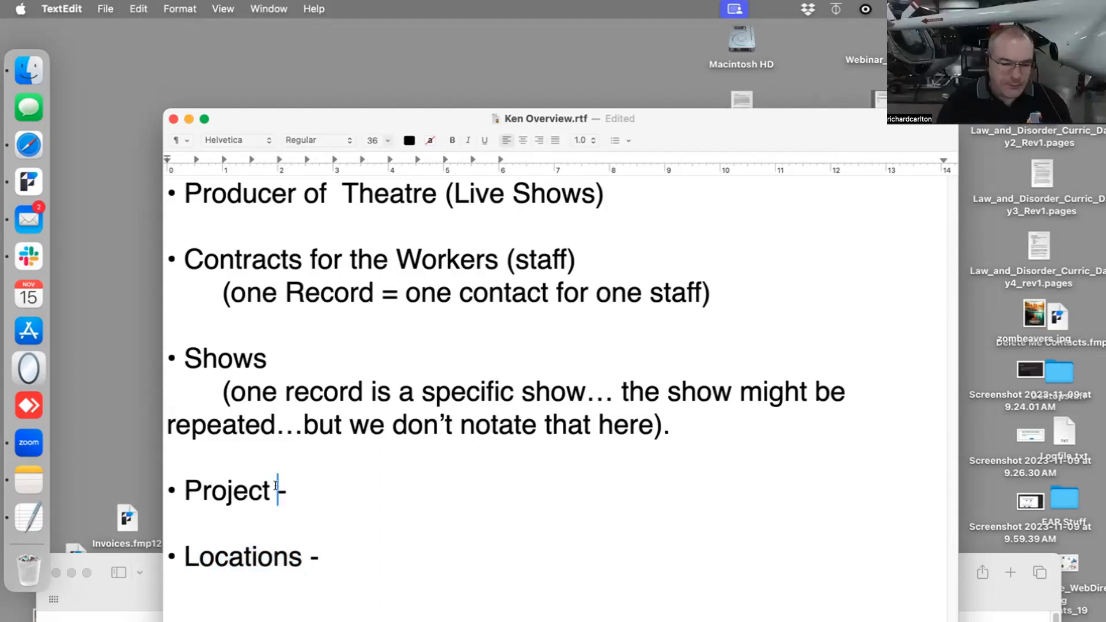
pyautogui.press('BackSpace')
pyautogui.write('/')
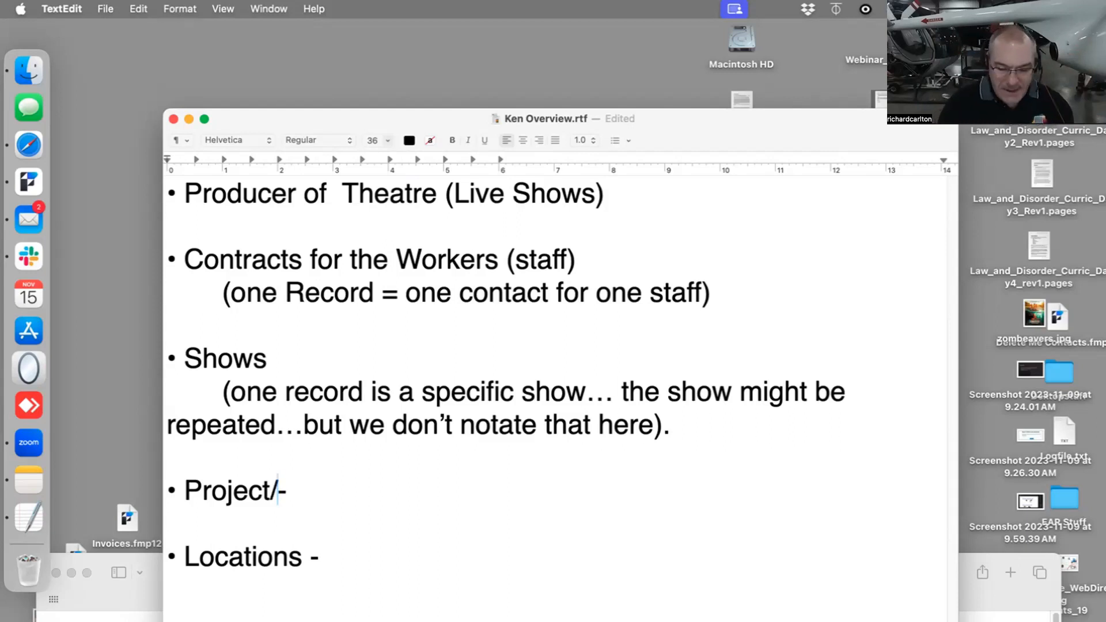
pyautogui.write('Locztion')
pyautogui.press('BackSpace')
pyautogui.press('BackSpace')
pyautogui.press('BackSpace')
pyautogui.press('BackSpace')
pyautogui.press('BackSpace')
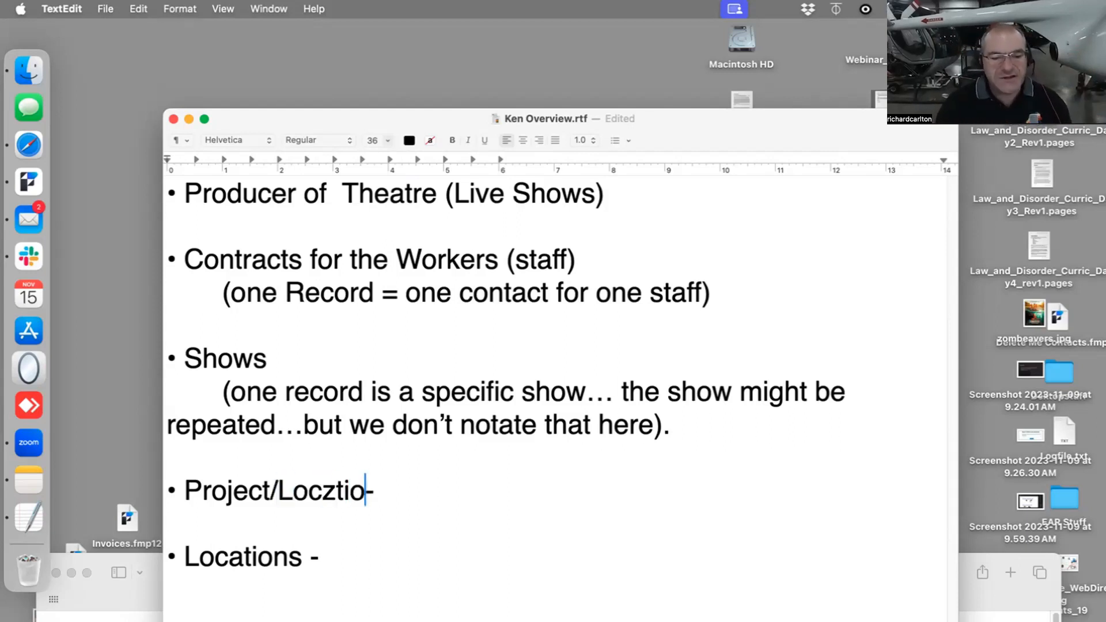
pyautogui.write('atio')
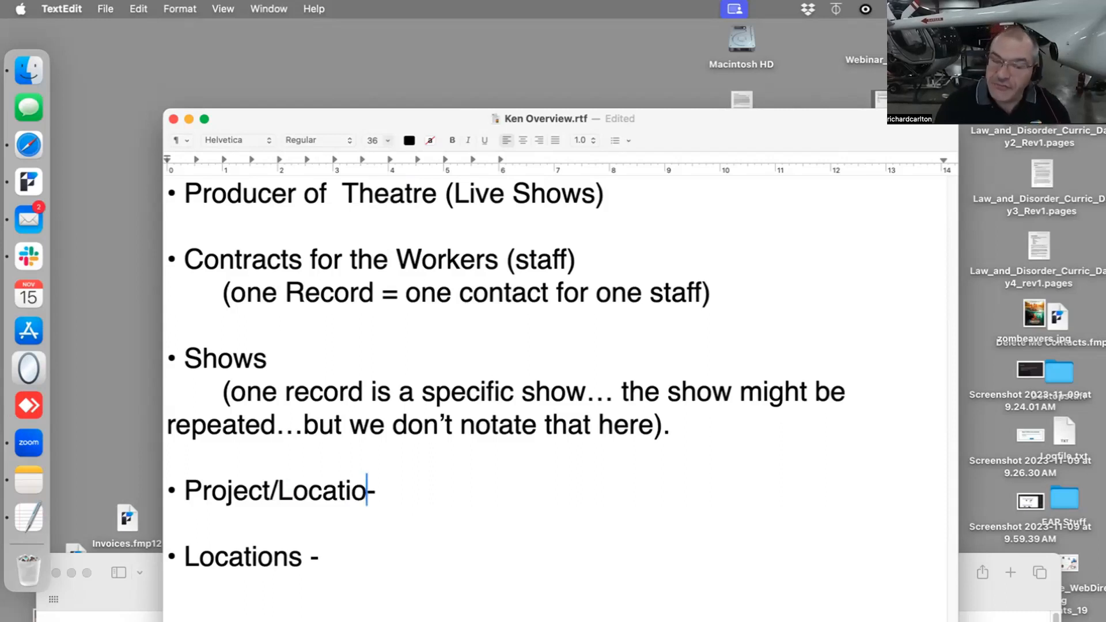
pyautogui.write('n')
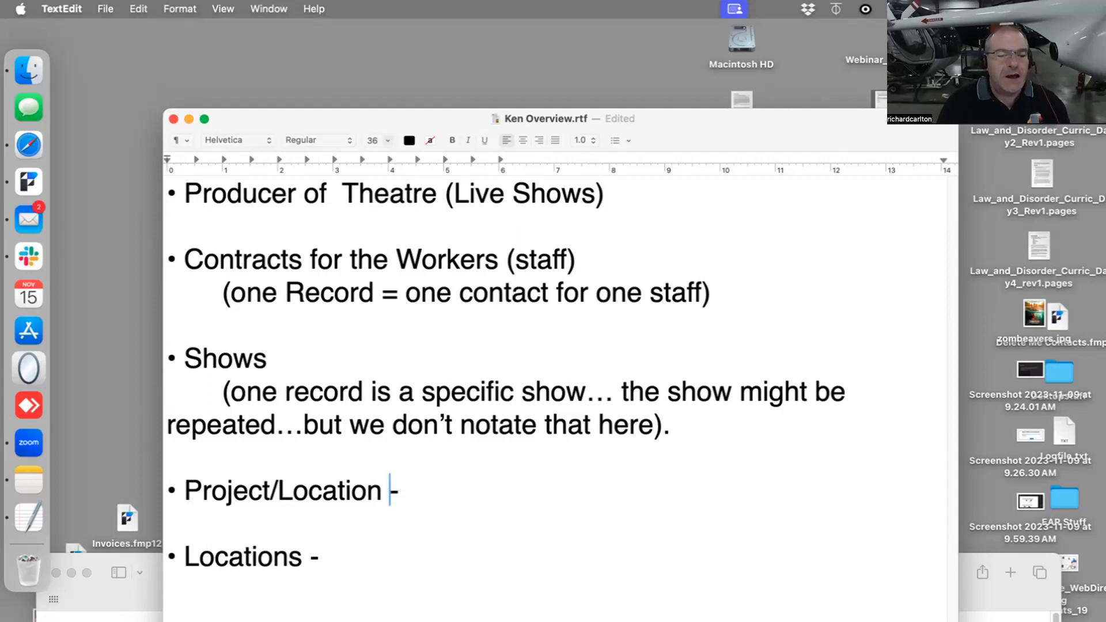
# - Add the description "A show at a location" after the dash in the Project/Location bullet
pyautogui.click(452, 490)
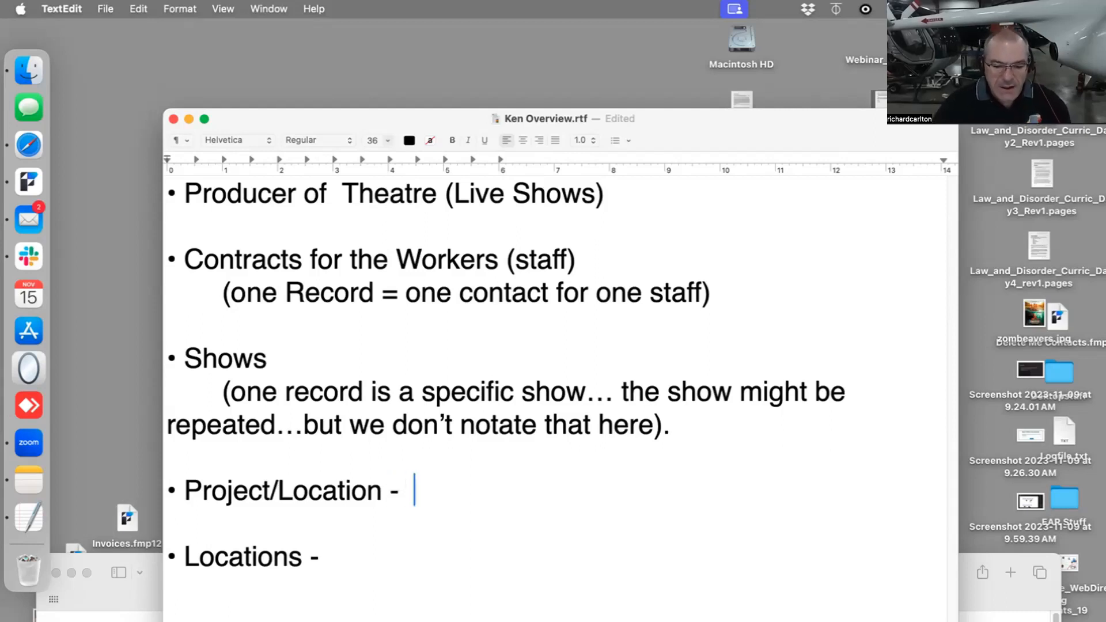
pyautogui.press('BackSpace')
pyautogui.write('A show ')
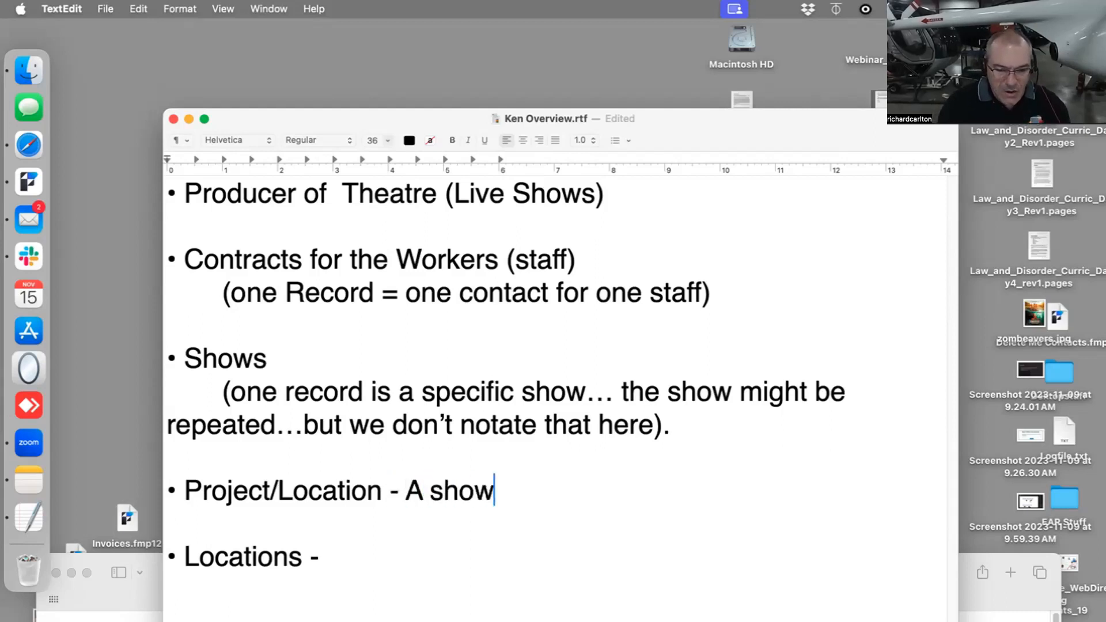
pyautogui.write('at a loca')
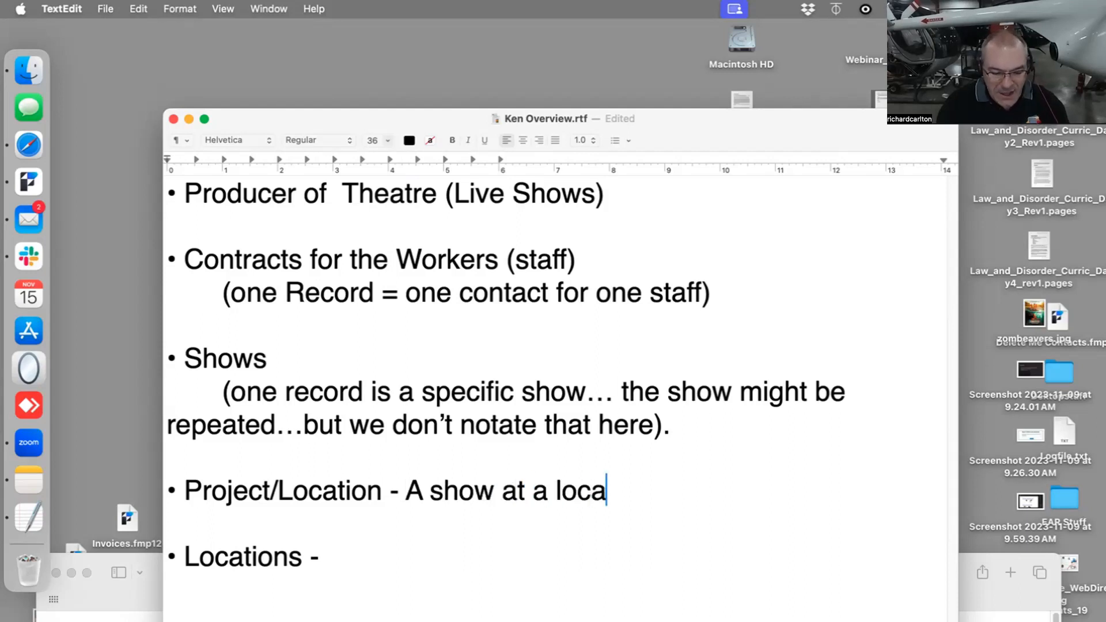
pyautogui.write('tion')
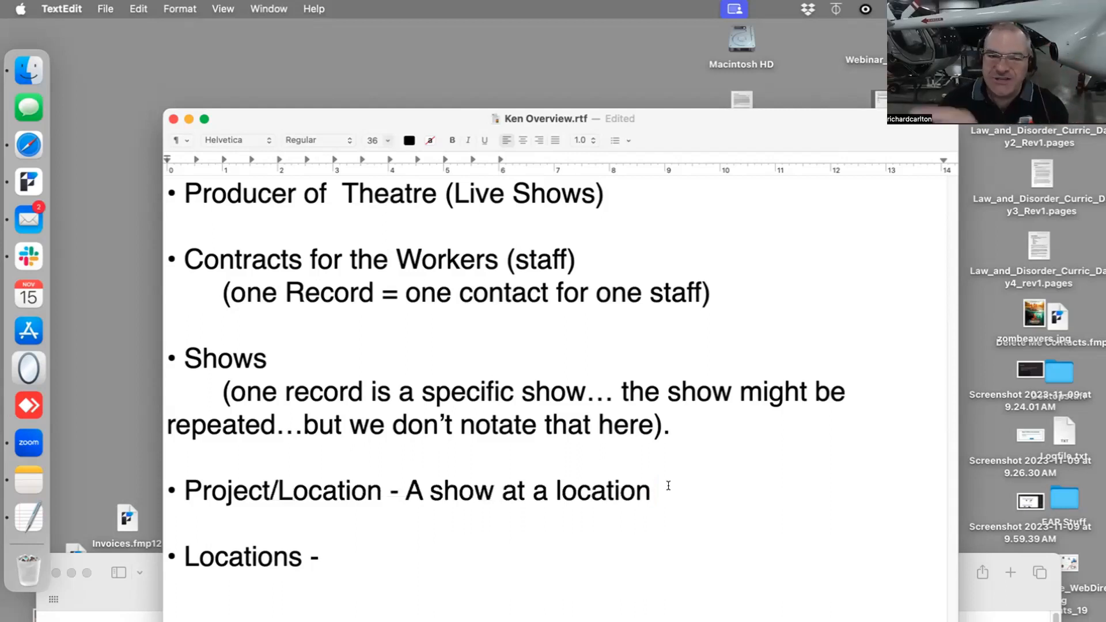
# - Insert a bullet between the Project/Location and Locations bullets that begins "Event is a single", set off by a blank line
pyautogui.press('Return')
pyautogui.press('Return')
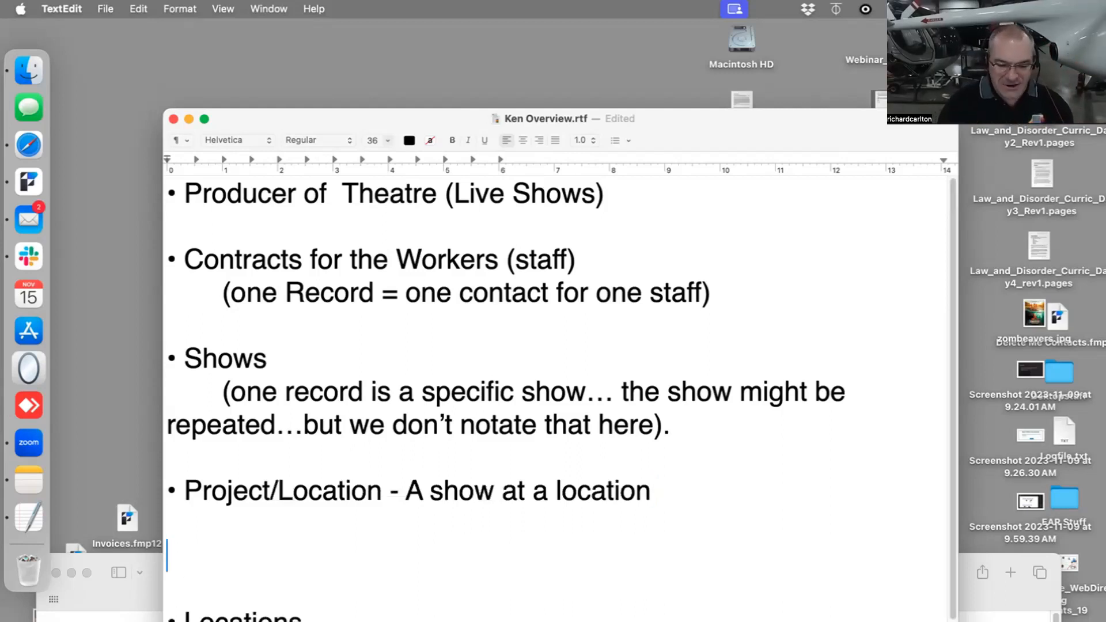
pyautogui.write('•¶ Event')
pyautogui.press('BackSpace')
pyautogui.press('BackSpace')
pyautogui.press('BackSpace')
pyautogui.press('BackSpace')
pyautogui.press('BackSpace')
pyautogui.press('BackSpace')
pyautogui.press('BackSpace')
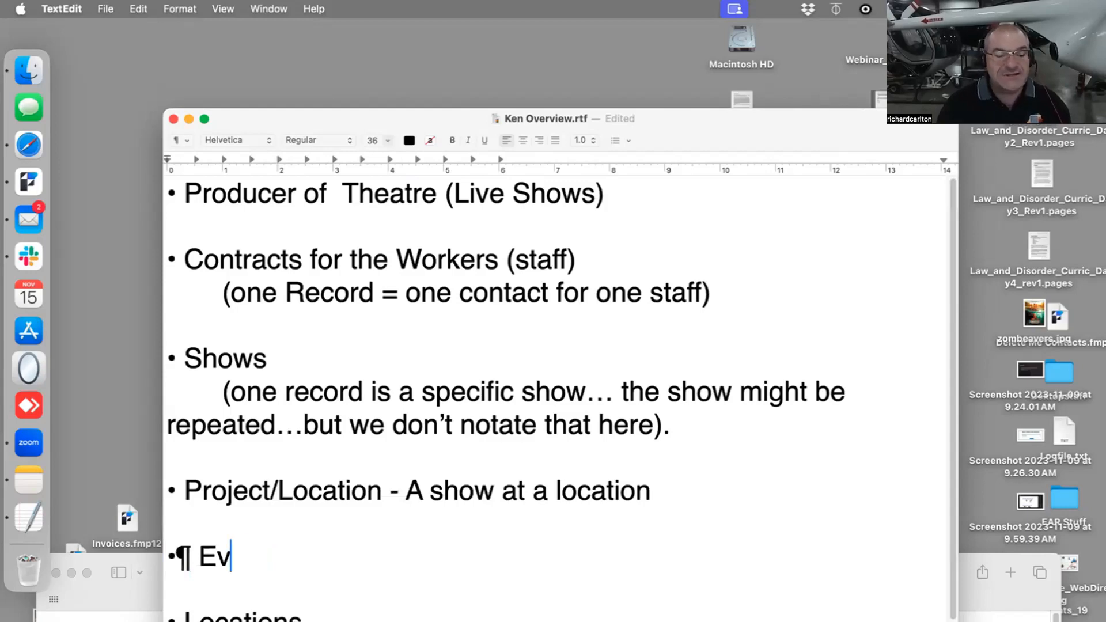
pyautogui.write('Even')
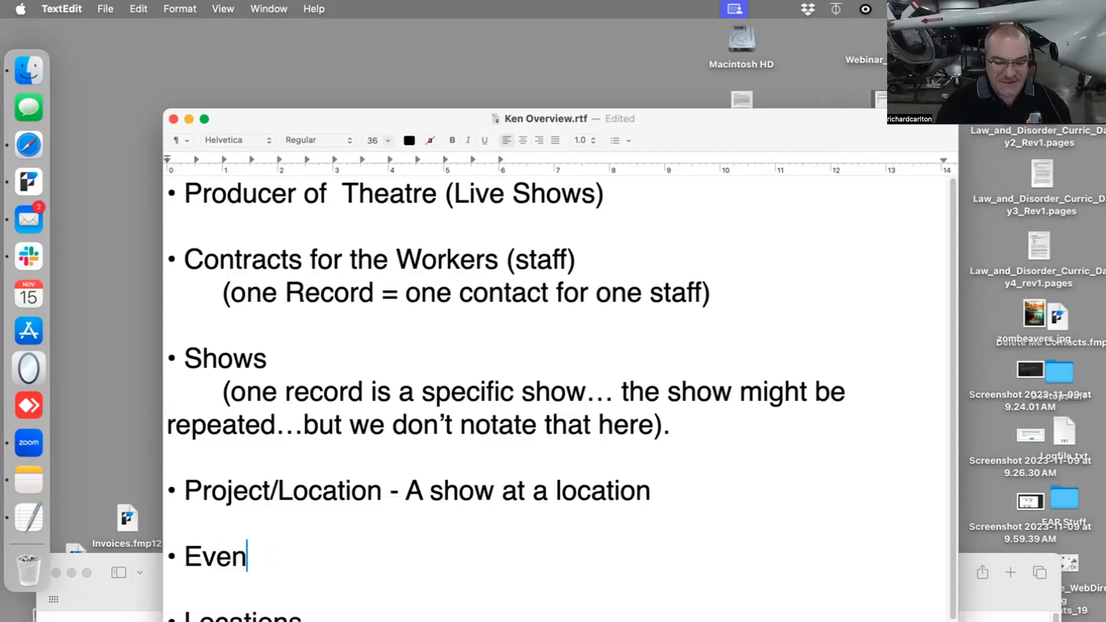
pyautogui.write('t is a single')
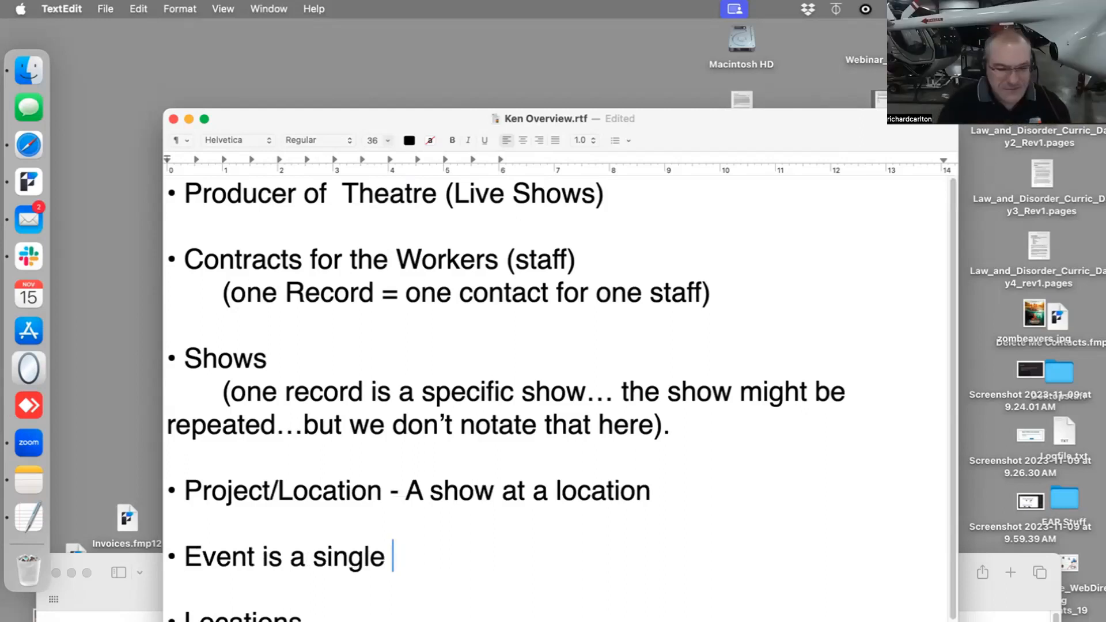
# - Complete the Event definition with "execution of a show…at a specific date and time."
pyautogui.write('ex')
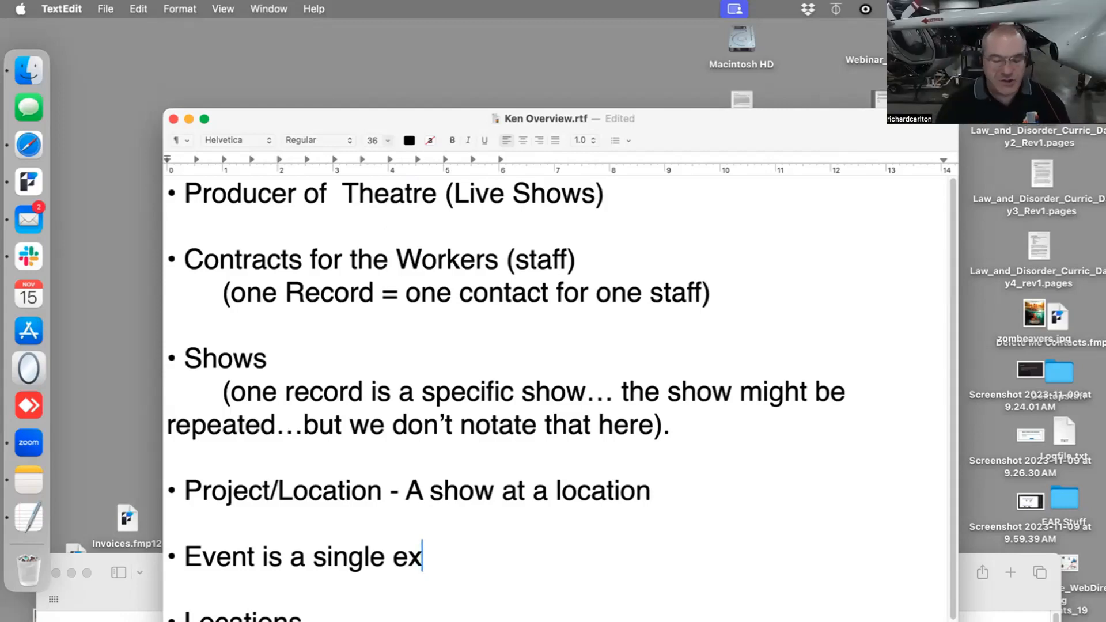
pyautogui.write('u')
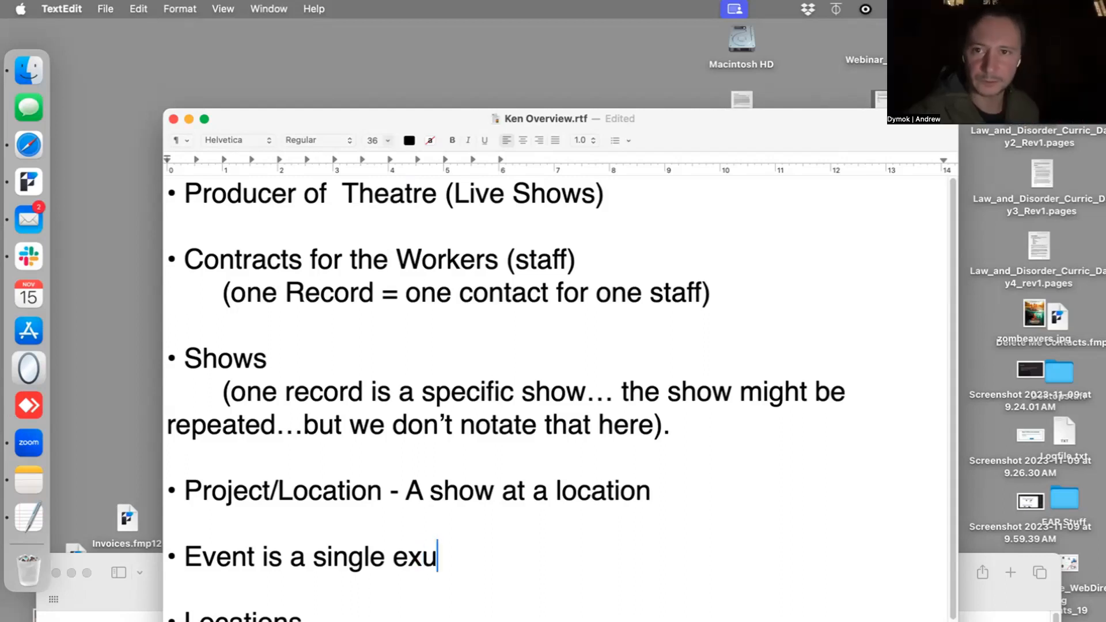
pyautogui.press('BackSpace')
pyautogui.write('ecution of')
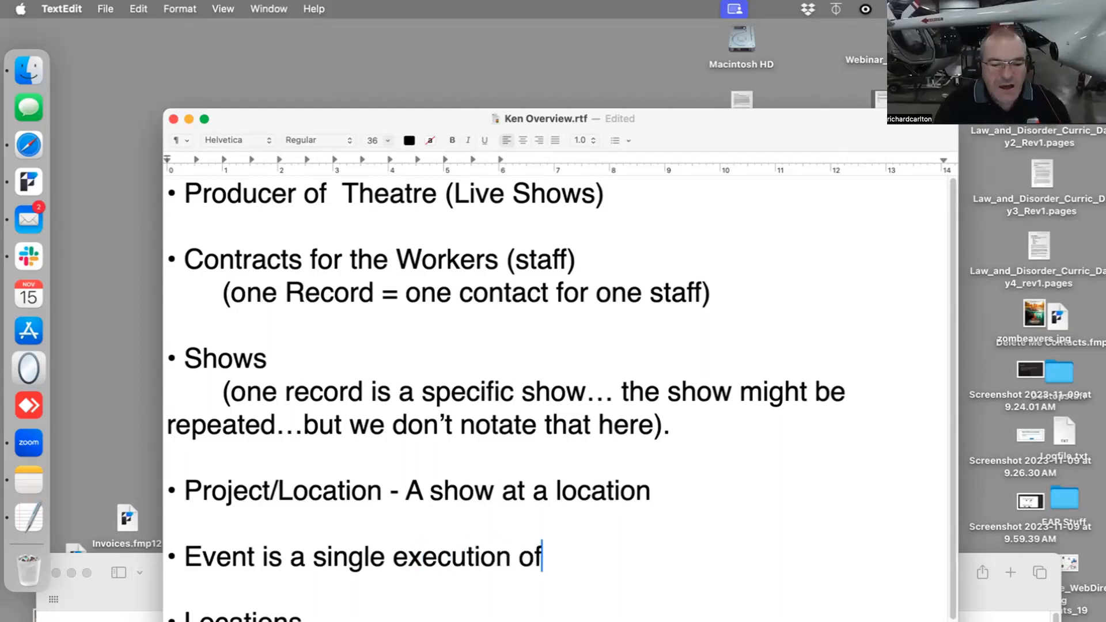
pyautogui.write(' a show...a')
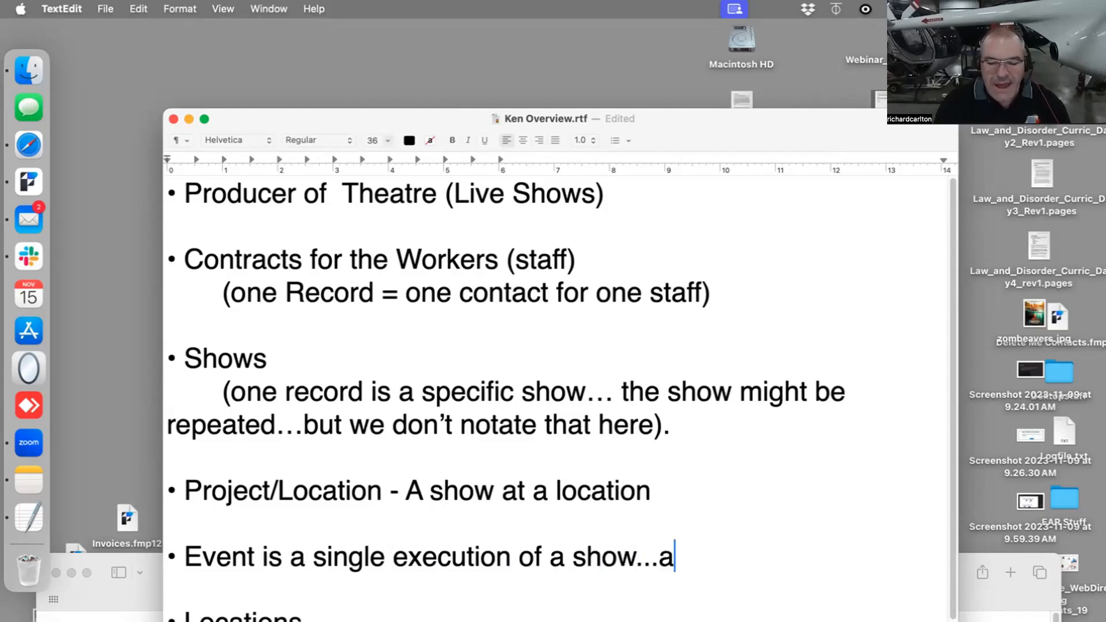
pyautogui.write('t a specific dat')
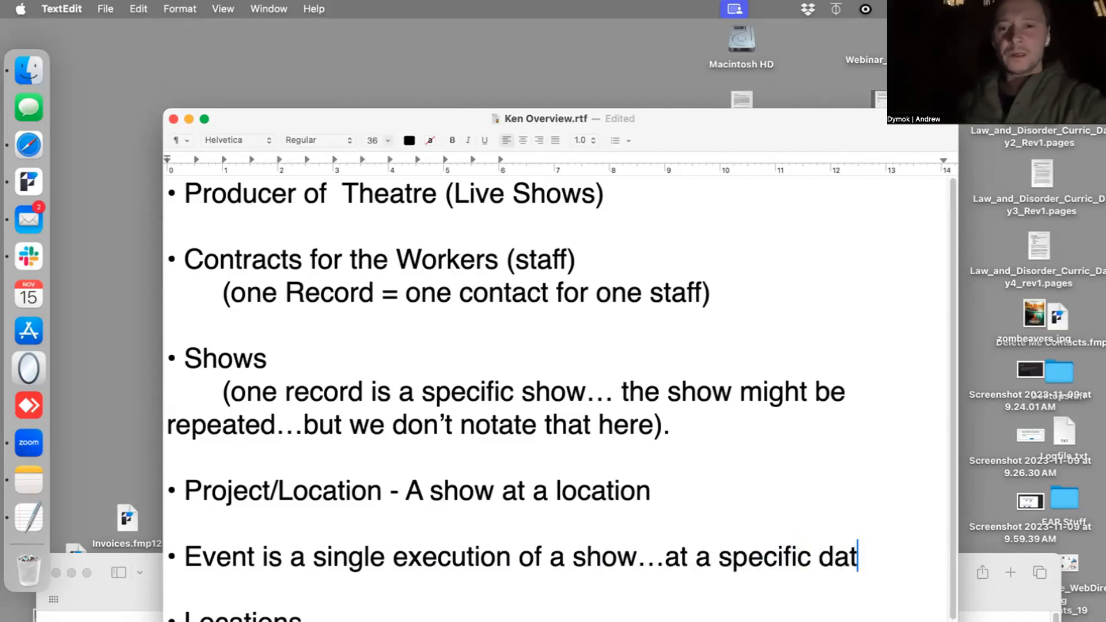
pyautogui.write('e and time.')
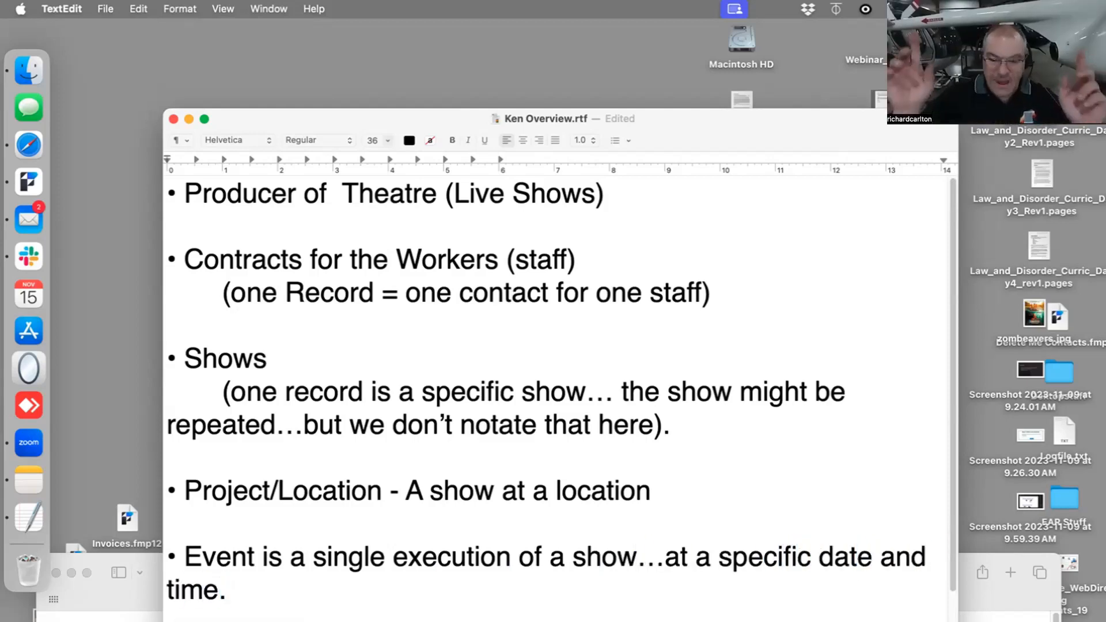
# - Extend the end of the Event definition with ", and location."
pyautogui.press('BackSpace')
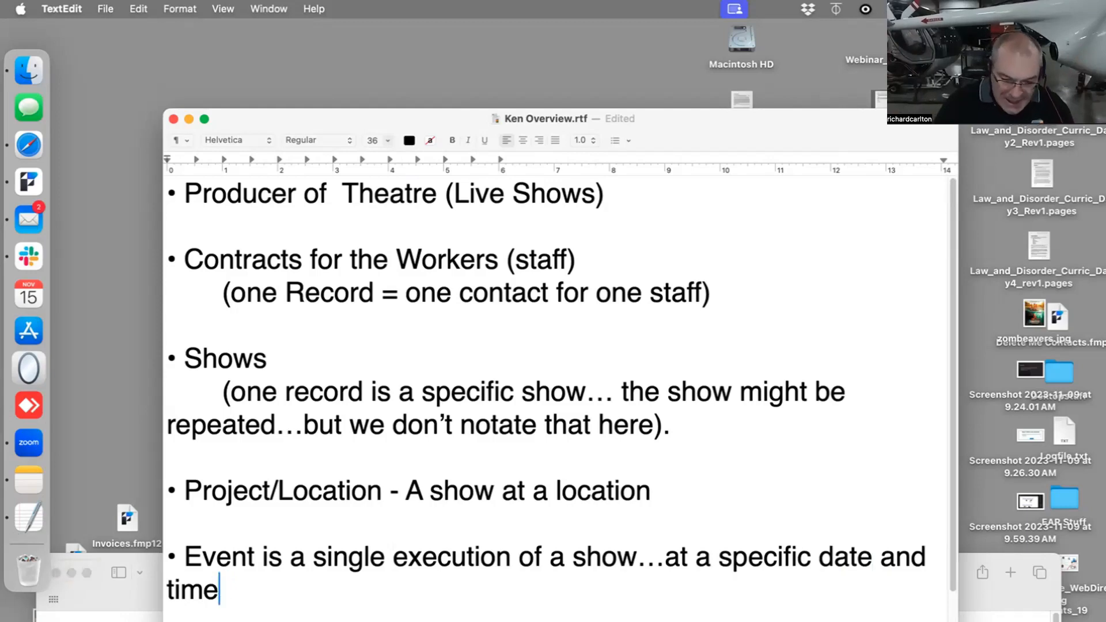
pyautogui.write(', and location.')
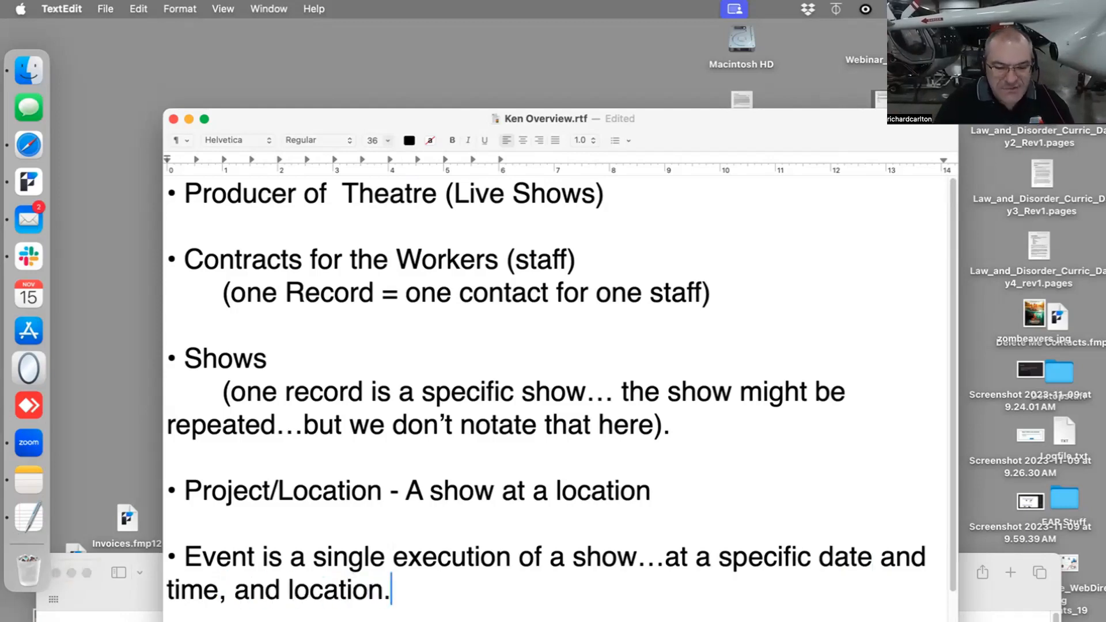
# - Add the remark "(maybe 10 shows)" after the heading of the Shows bullet
pyautogui.scroll(-2, 225, 427)
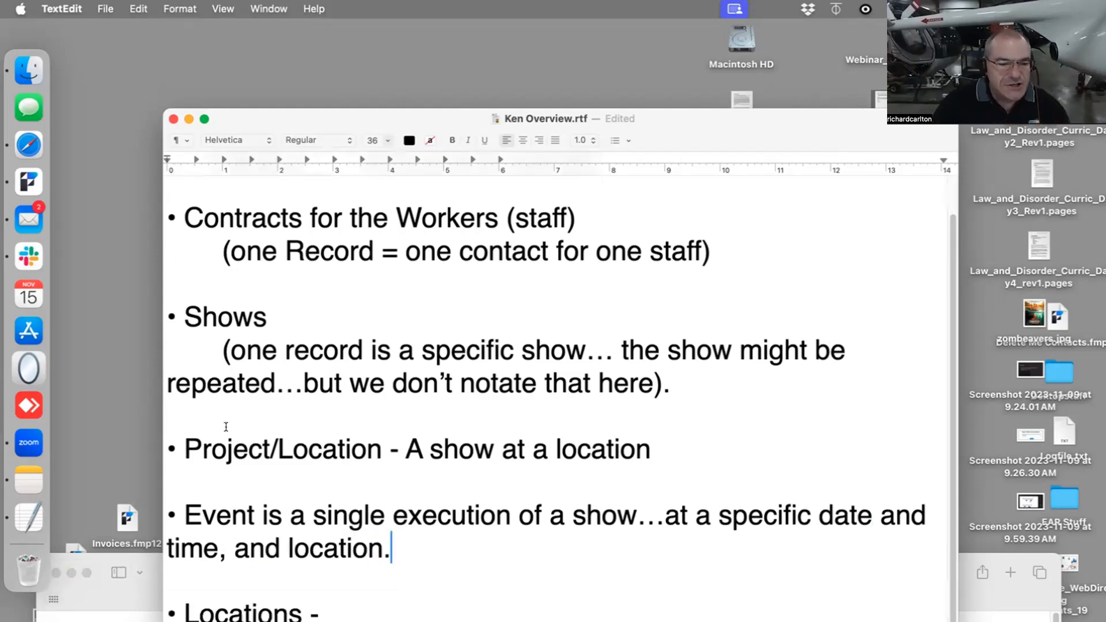
pyautogui.moveTo(678, 417); pyautogui.dragTo(16, 327)
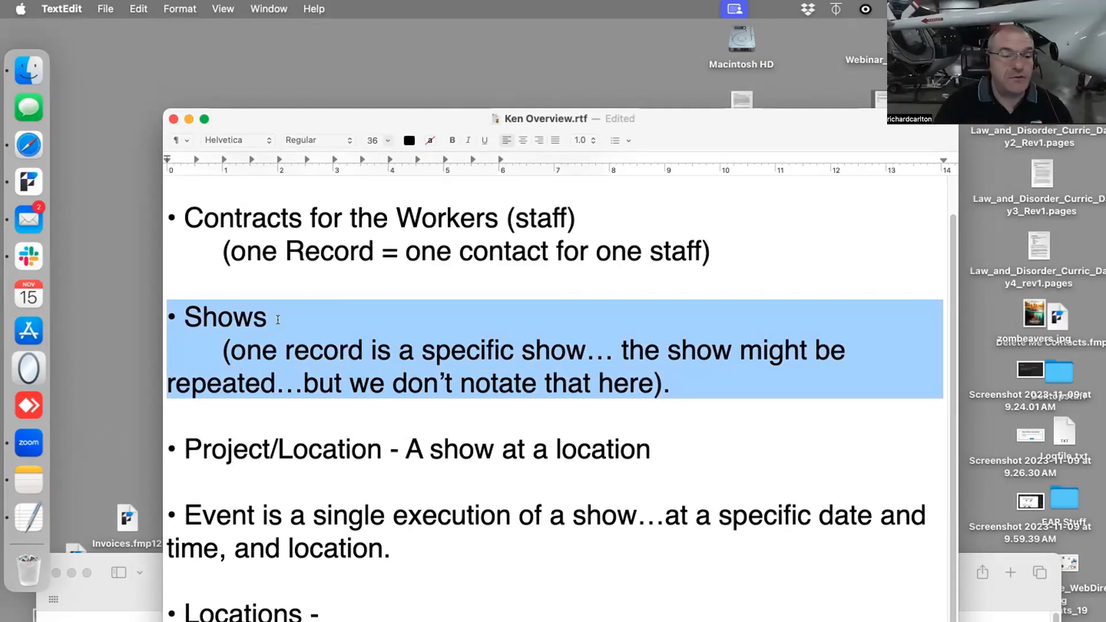
pyautogui.click(276, 319)
pyautogui.write('(')
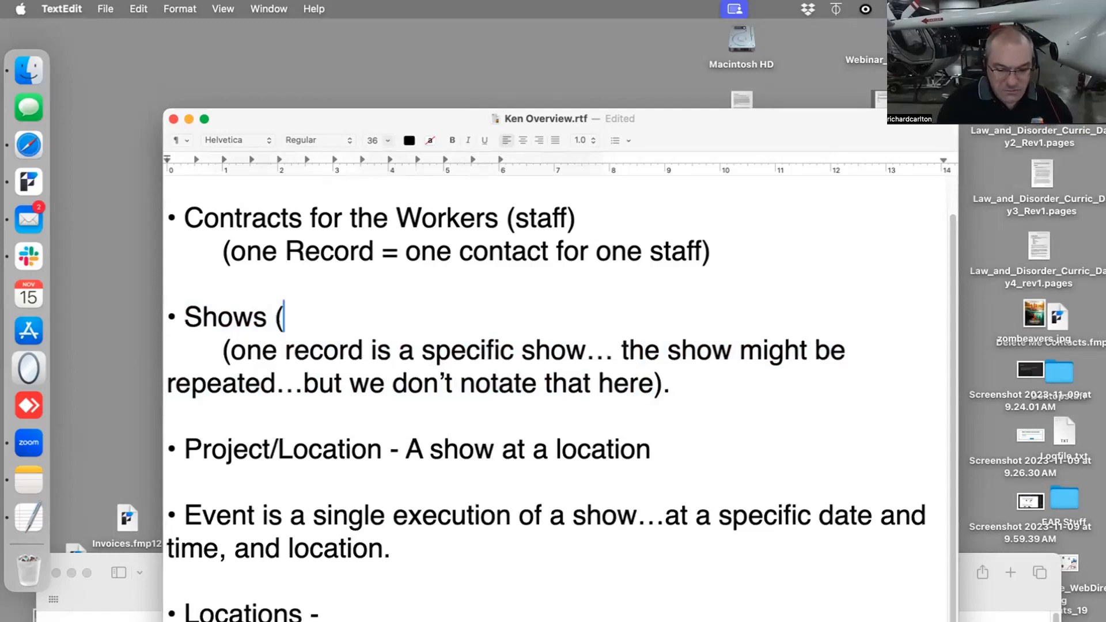
pyautogui.write('maybe 10 shows)')
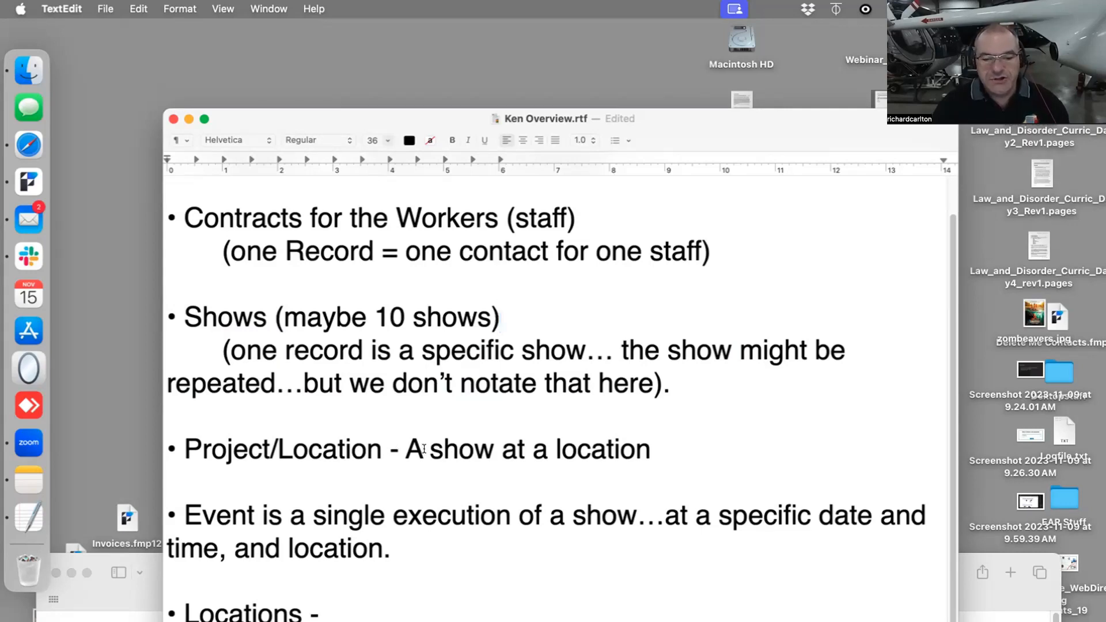
# - Add "(will be repeated)" at the end of the Project/Location description
pyautogui.click(653, 447)
pyautogui.write('(w')
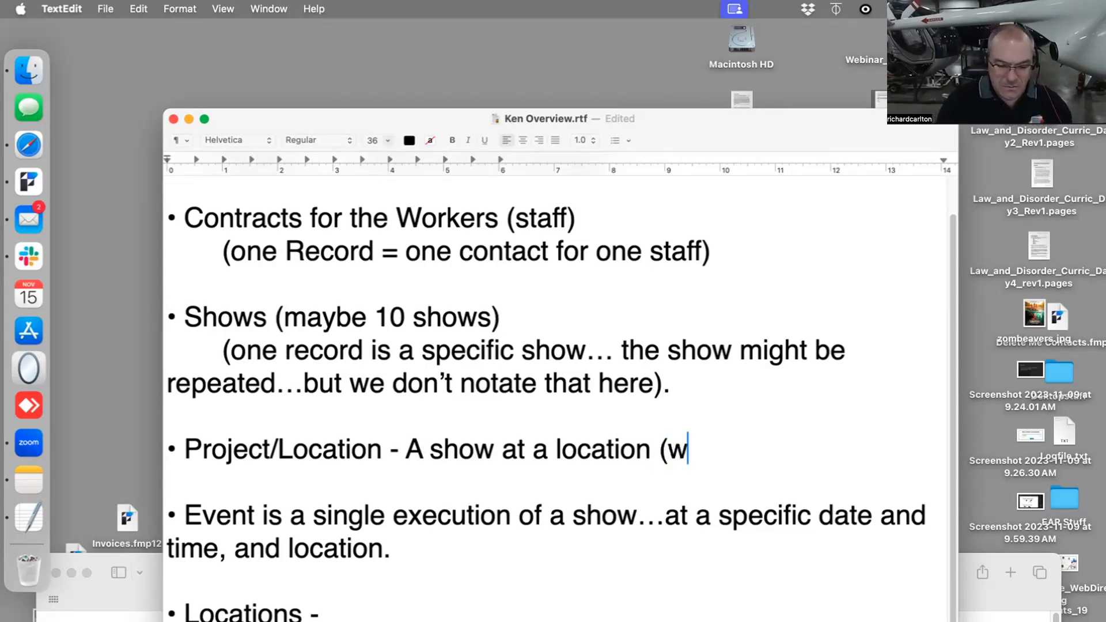
pyautogui.write('ill be repeated)')
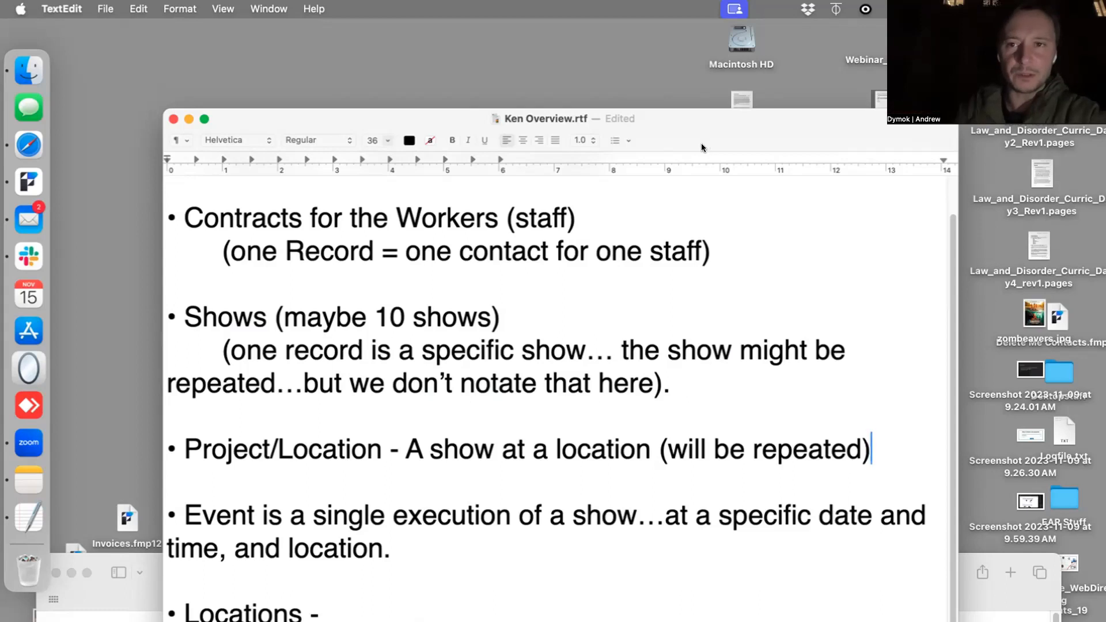
# - Extend the remark inside the Project/Location parentheses with ", on different days and times….but those are events"
pyautogui.moveTo(673, 386); pyautogui.dragTo(30, 327)
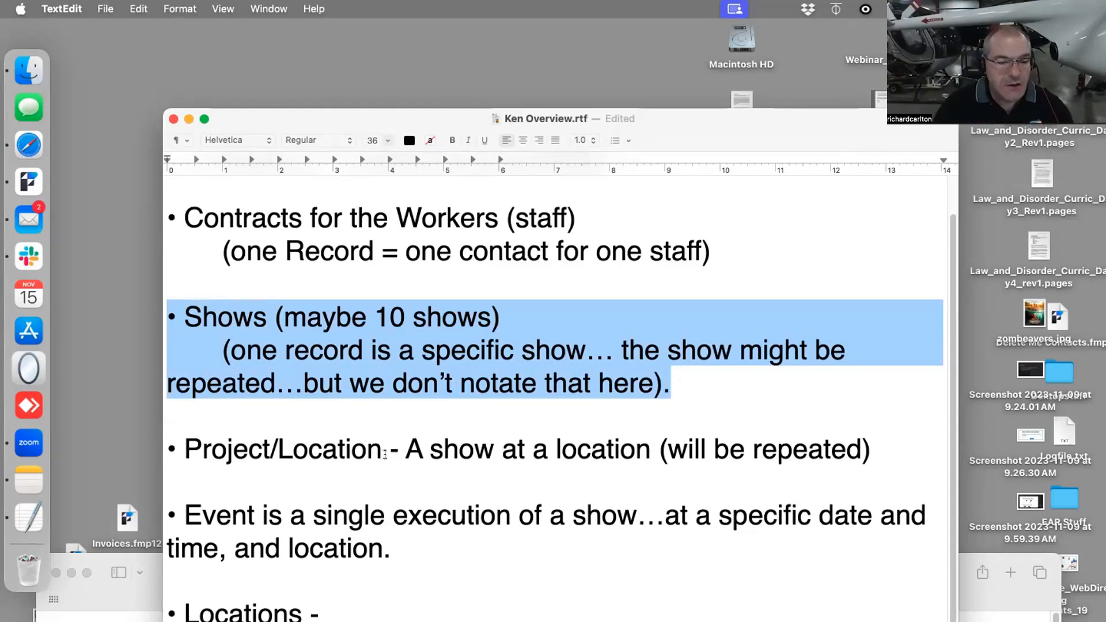
pyautogui.moveTo(406, 449); pyautogui.dragTo(451, 449)
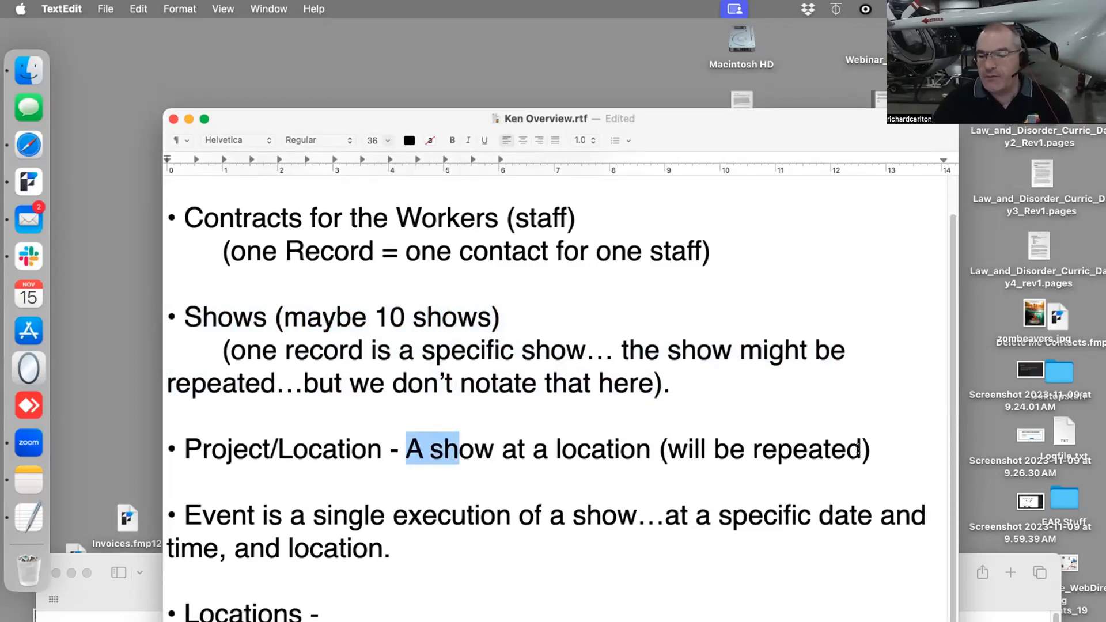
pyautogui.click(858, 449)
pyautogui.write(', on dif')
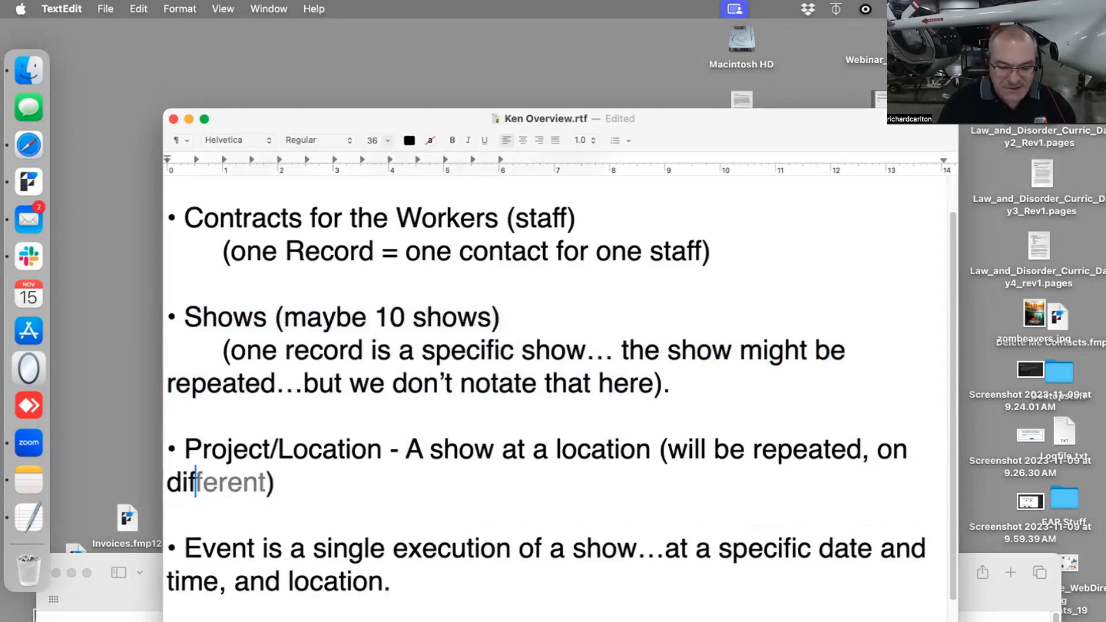
pyautogui.write('ferent days and')
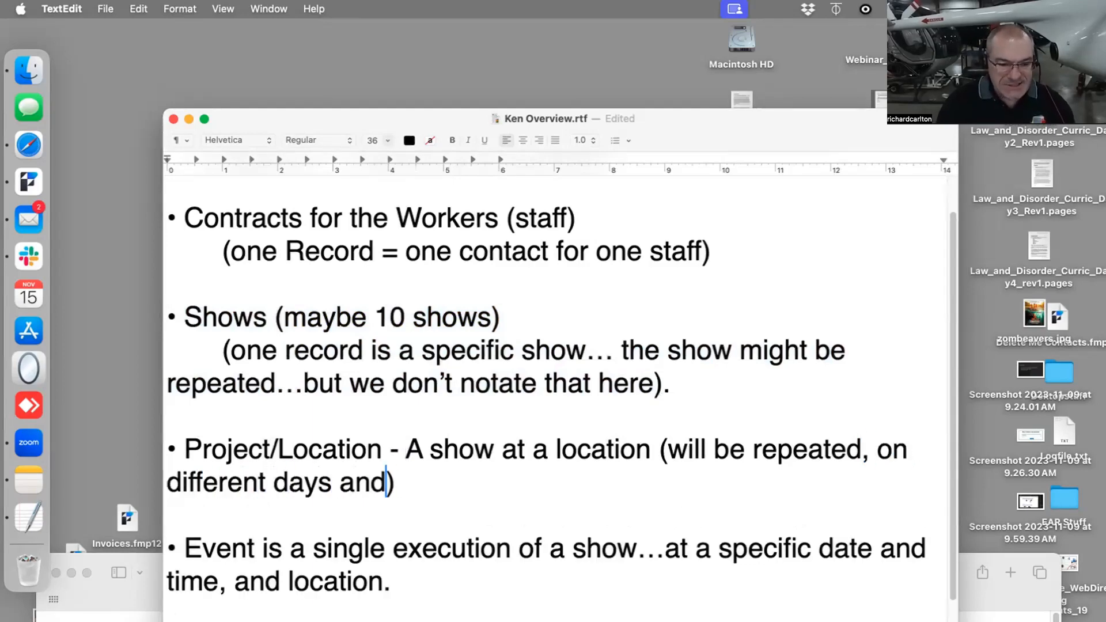
pyautogui.write(' times')
pyautogui.press('BackSpace')
pyautogui.write('..')
pyautogui.press('BackSpace')
pyautogui.press('BackSpace')
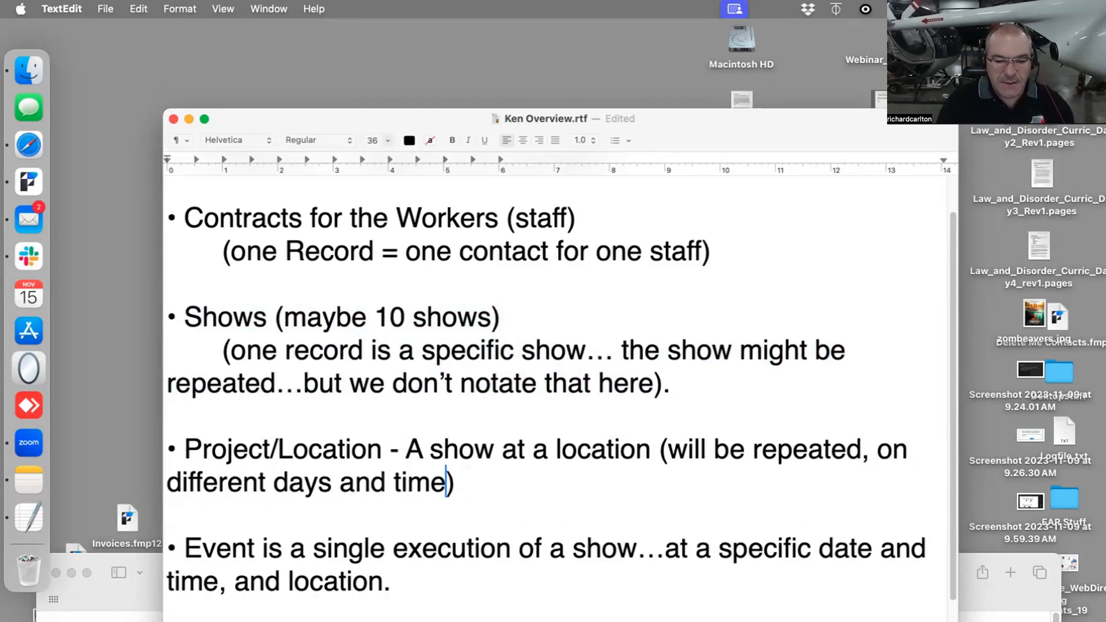
pyautogui.write('s....but those a')
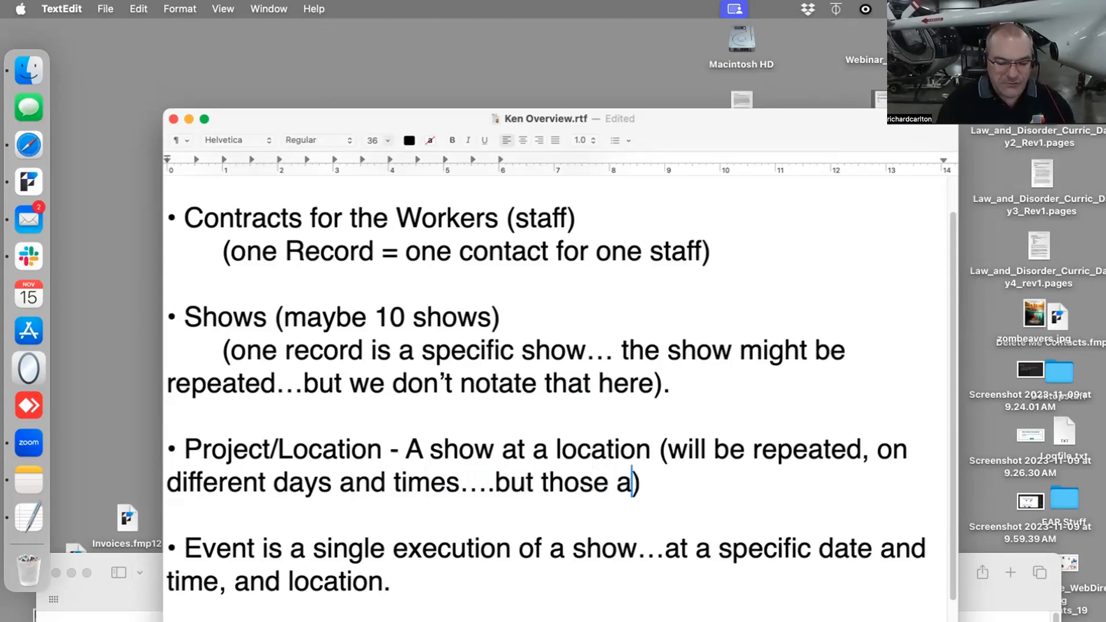
pyautogui.write('re events')
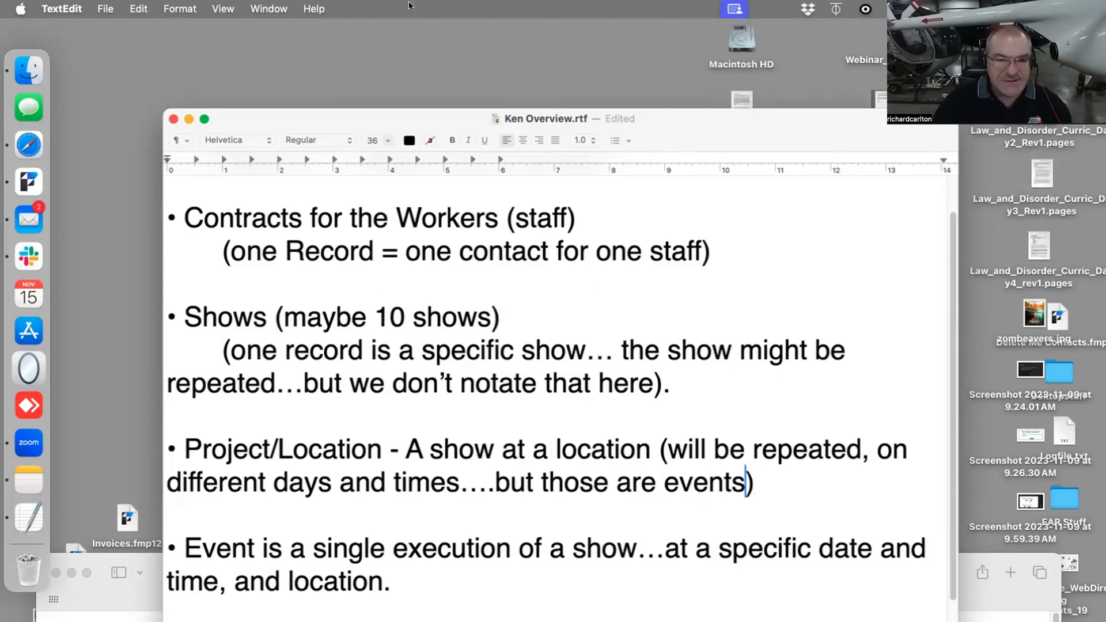
# - Replace the Locations bullet with a bullet beginning "Salary", separated from the Event bullet by a blank line
pyautogui.moveTo(243, 117); pyautogui.dragTo(234, 36)
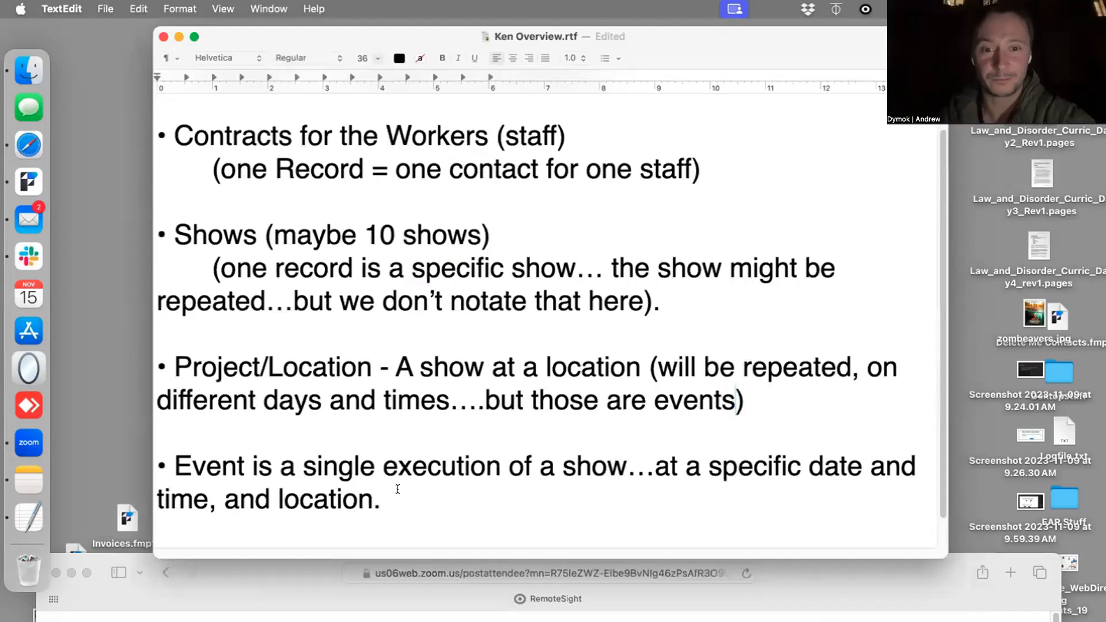
pyautogui.click(398, 490)
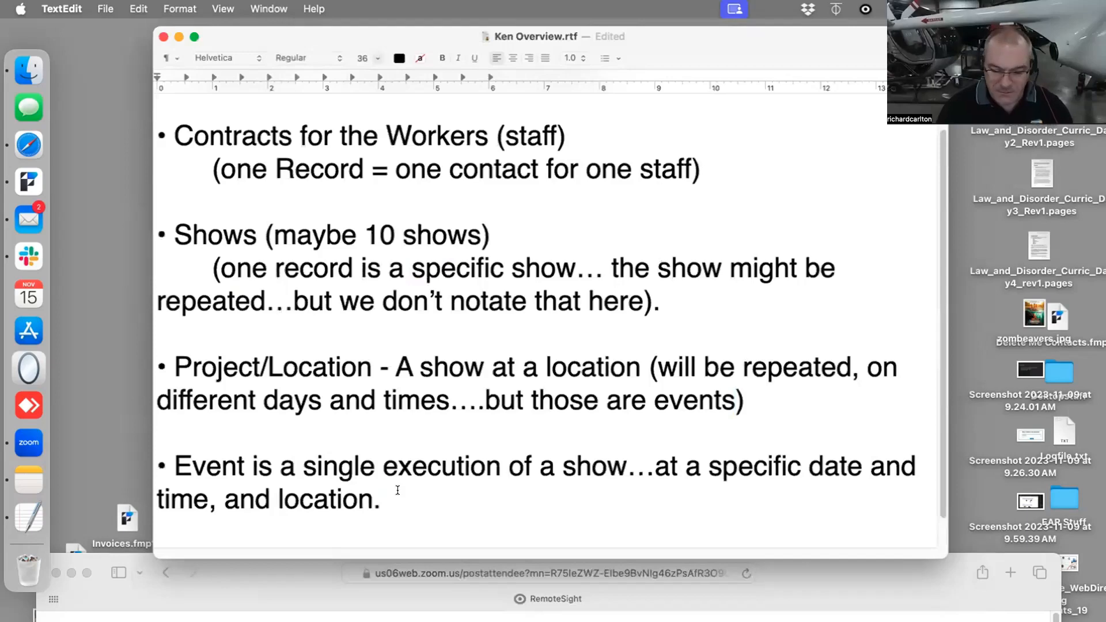
pyautogui.press('Return')
pyautogui.press('Return')
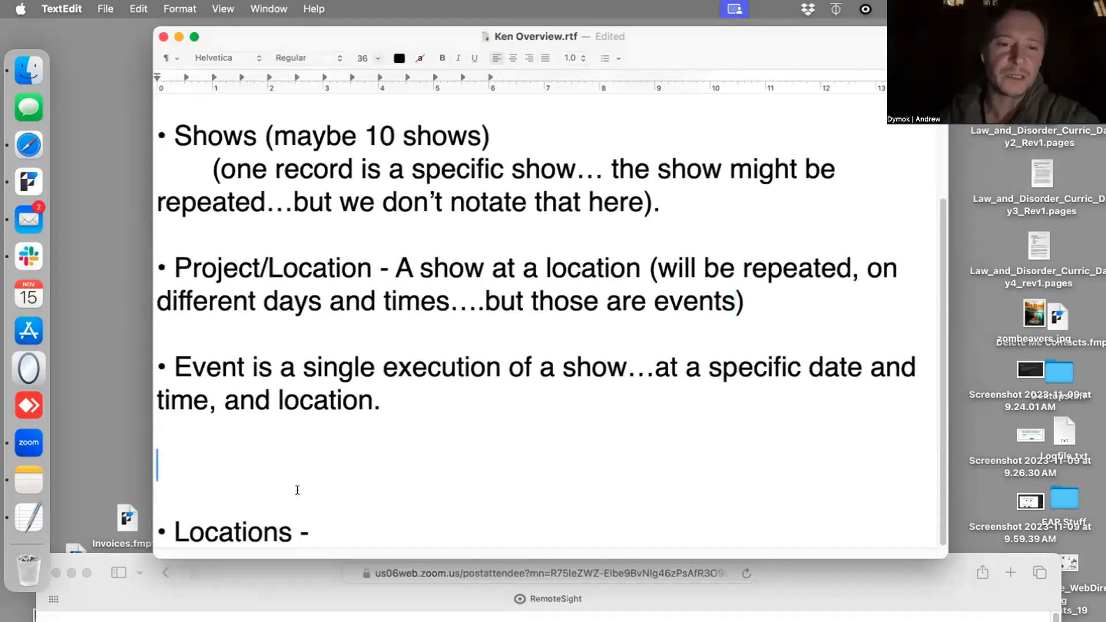
pyautogui.moveTo(296, 488); pyautogui.dragTo(273, 565)
pyautogui.press('BackSpace')
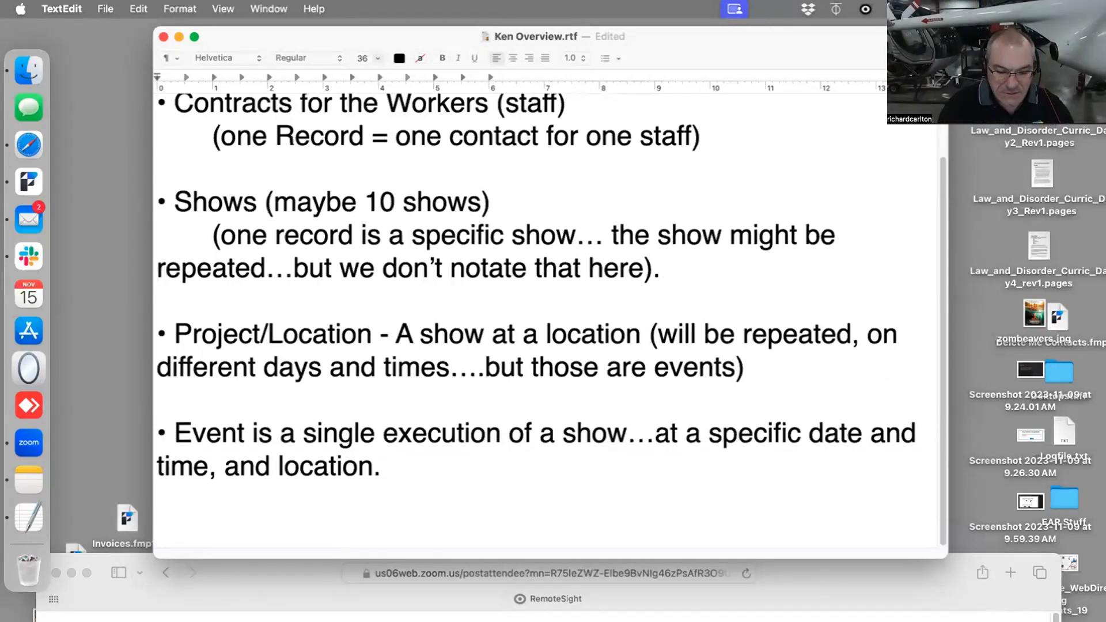
pyautogui.write('• Salary')
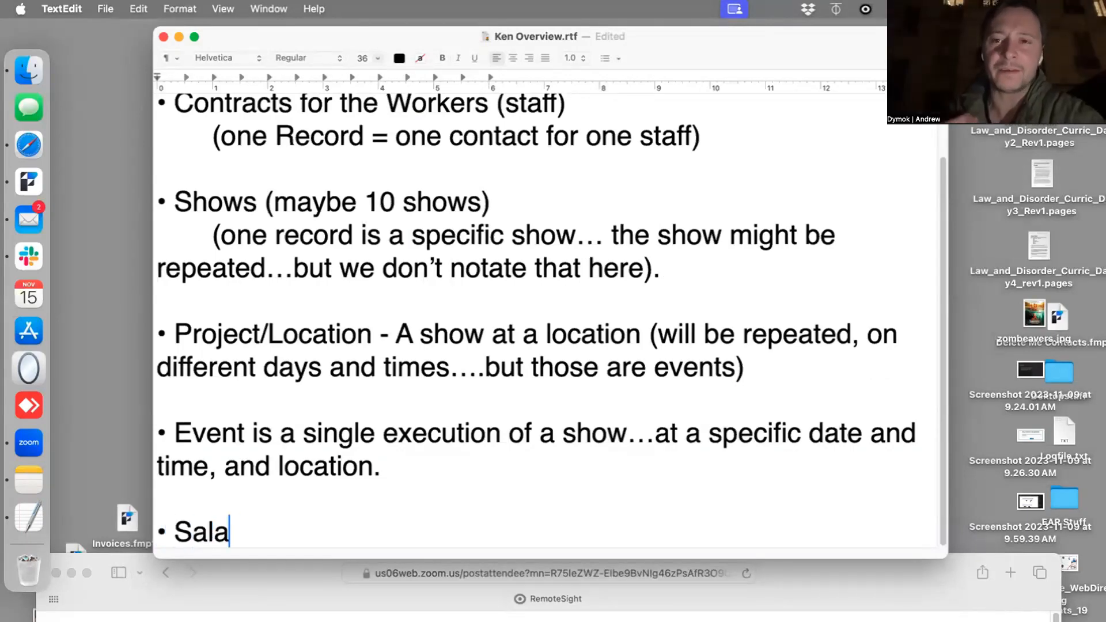
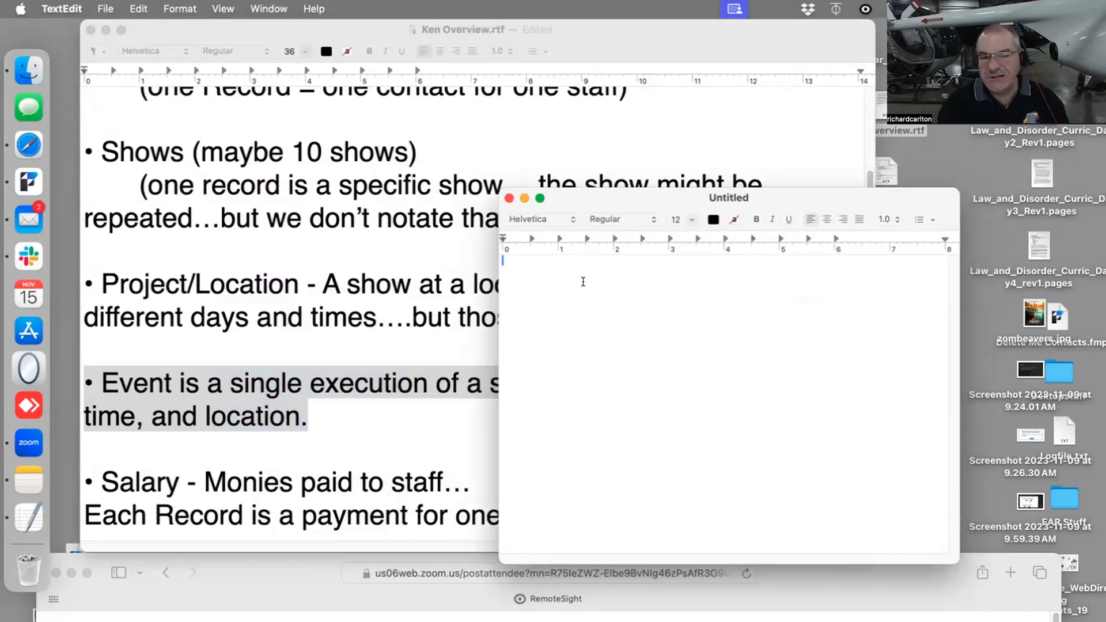
# - Enter the headings "Use Case" and "Scenerio" in the blank document, separated by an empty line
pyautogui.write('Us')
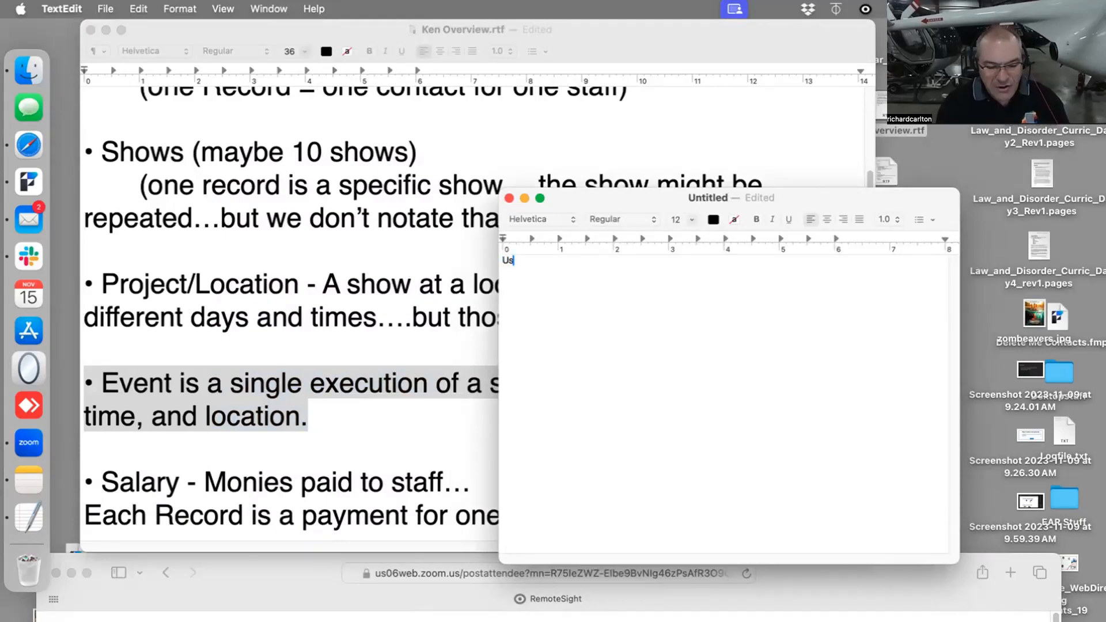
pyautogui.write('e Case')
pyautogui.press('Return')
pyautogui.press('Return')
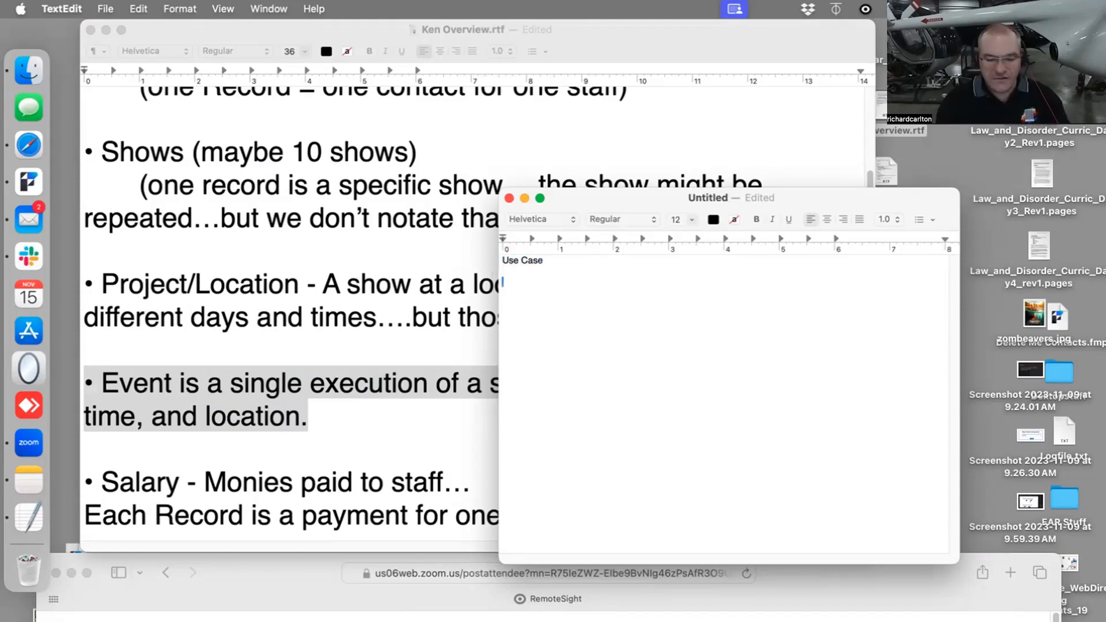
pyautogui.write('Scenar')
pyautogui.write('rio')
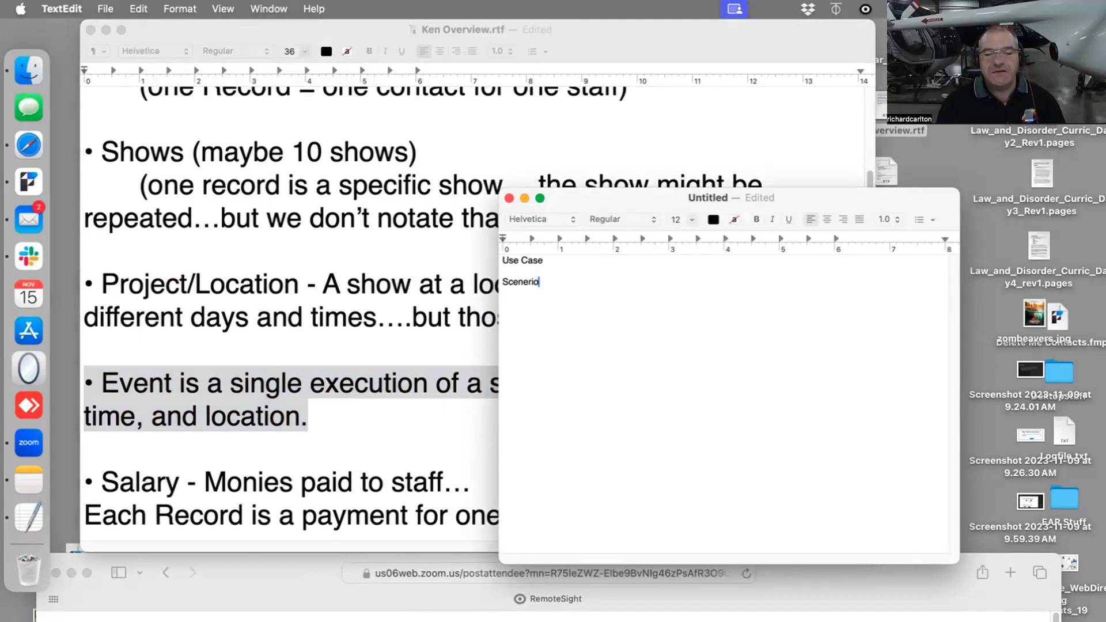
# - Insert several short lines of filler text beneath the "Use Case" heading
pyautogui.click(557, 257)
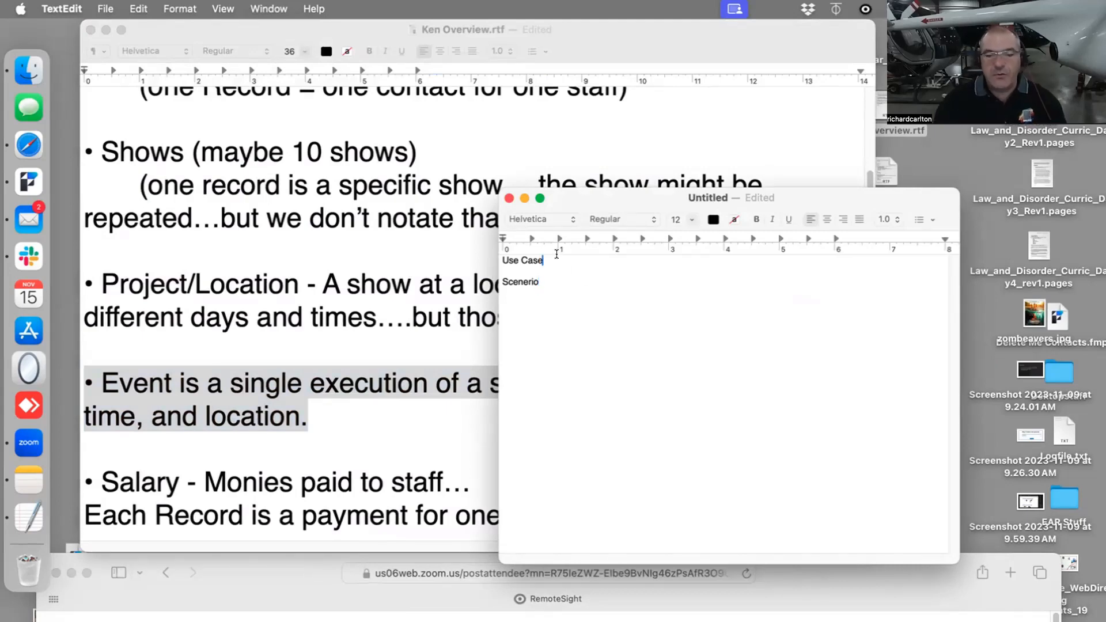
pyautogui.press('Return')
pyautogui.write('Alsjkdflkasjdfklasdf\'asd\'f\'sdf"')
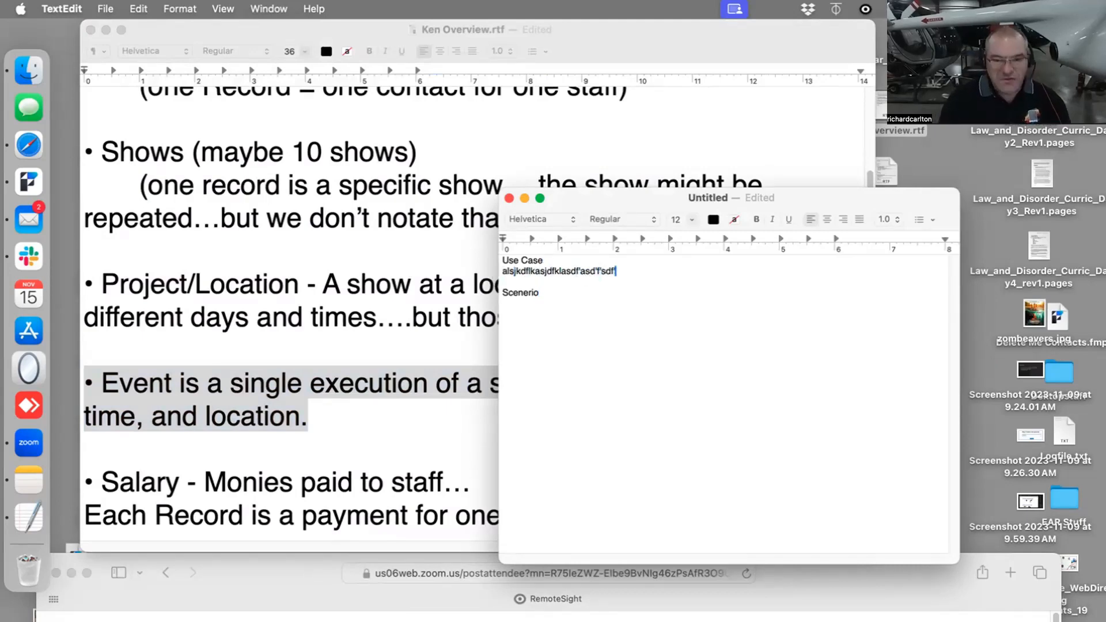
pyautogui.press('Return')
pyautogui.write('asdf as df asdf as df f')
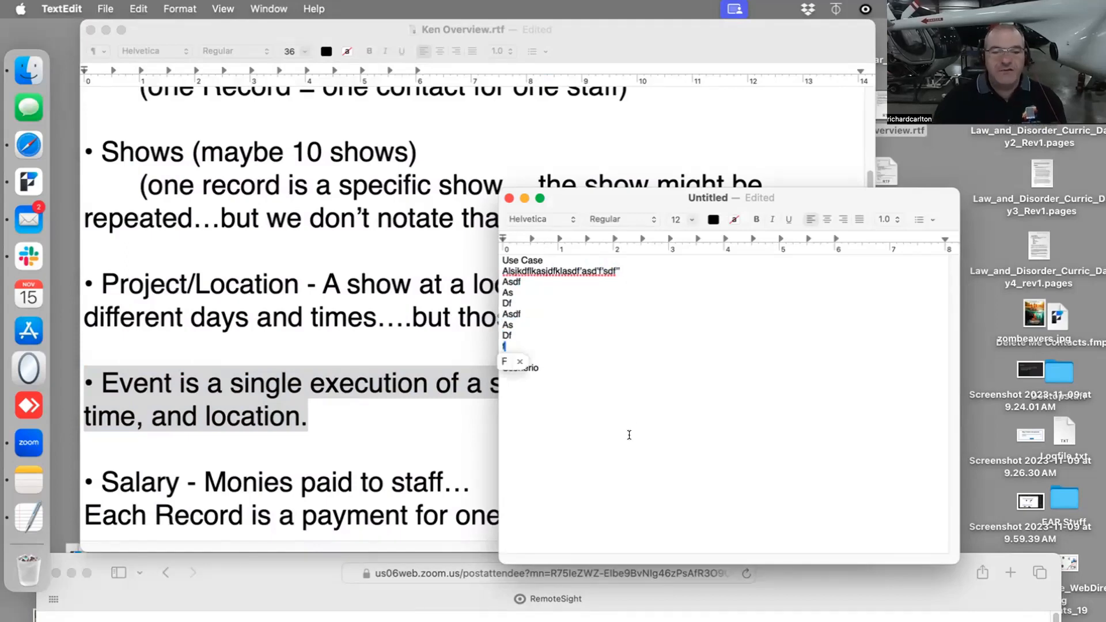
# - Move the overview and untitled text documents lower on the desktop and close the Connect to Server dialog
pyautogui.press('super+a')
pyautogui.click(174, 140)
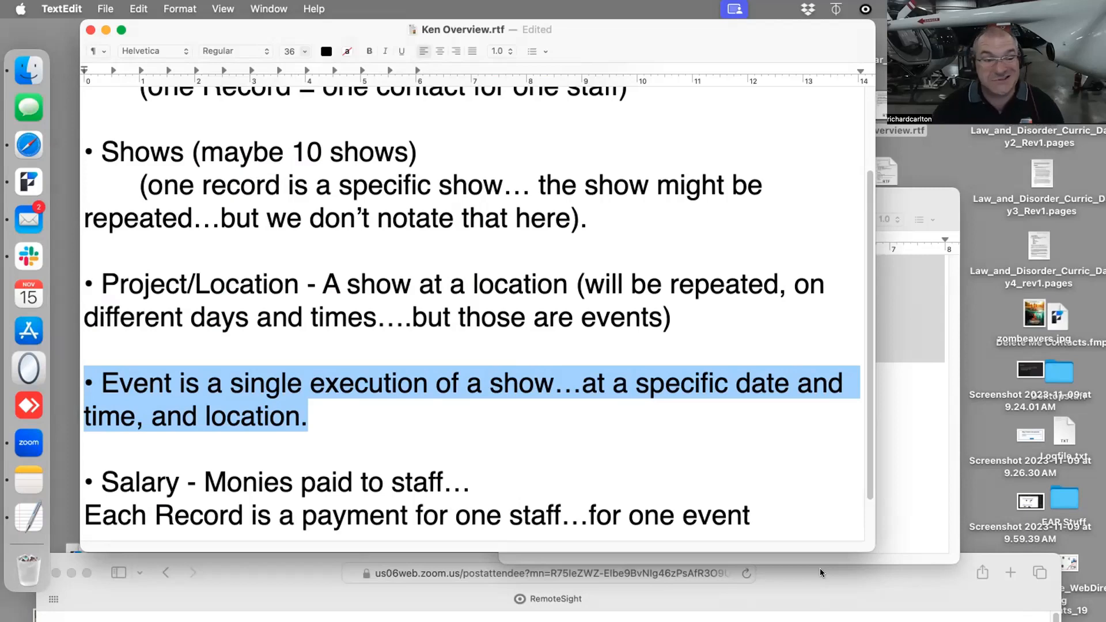
pyautogui.moveTo(240, 22); pyautogui.dragTo(410, 428)
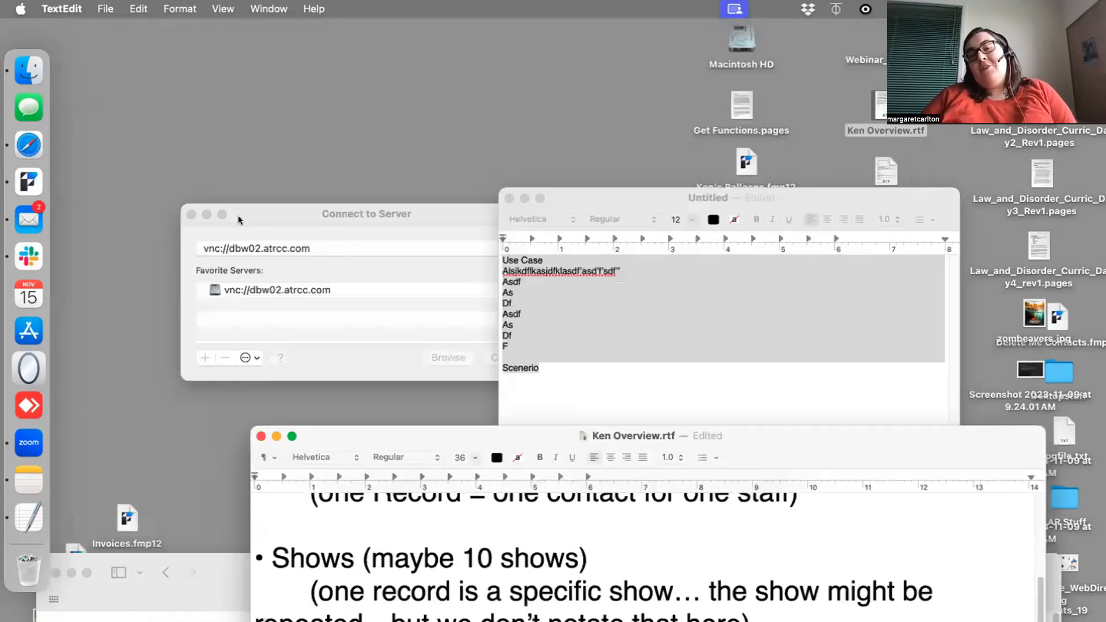
pyautogui.click(252, 215)
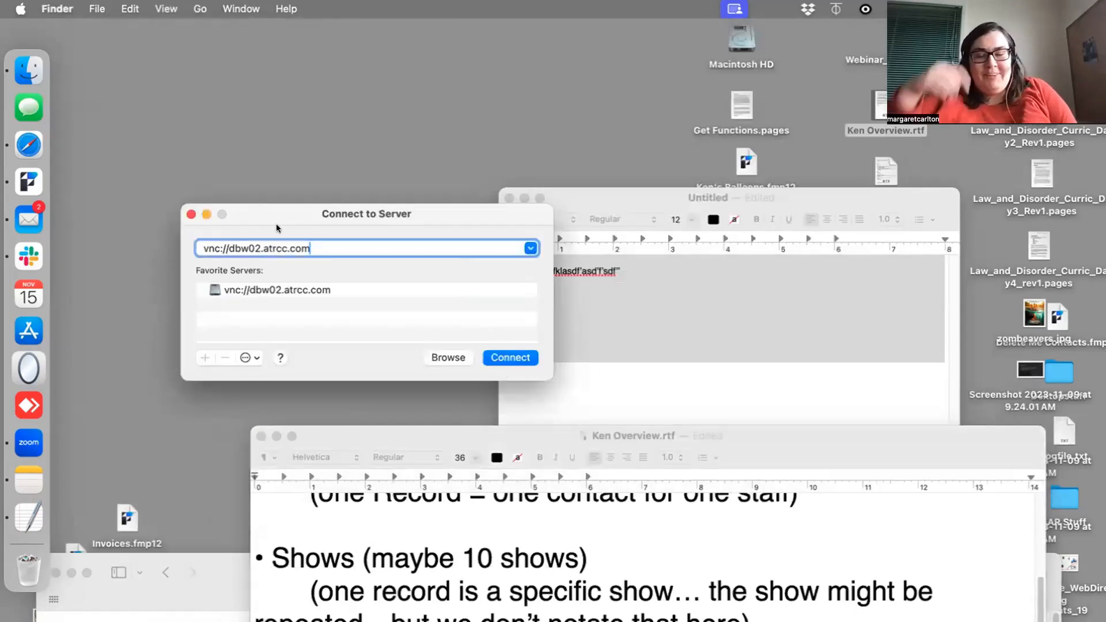
pyautogui.click(191, 215)
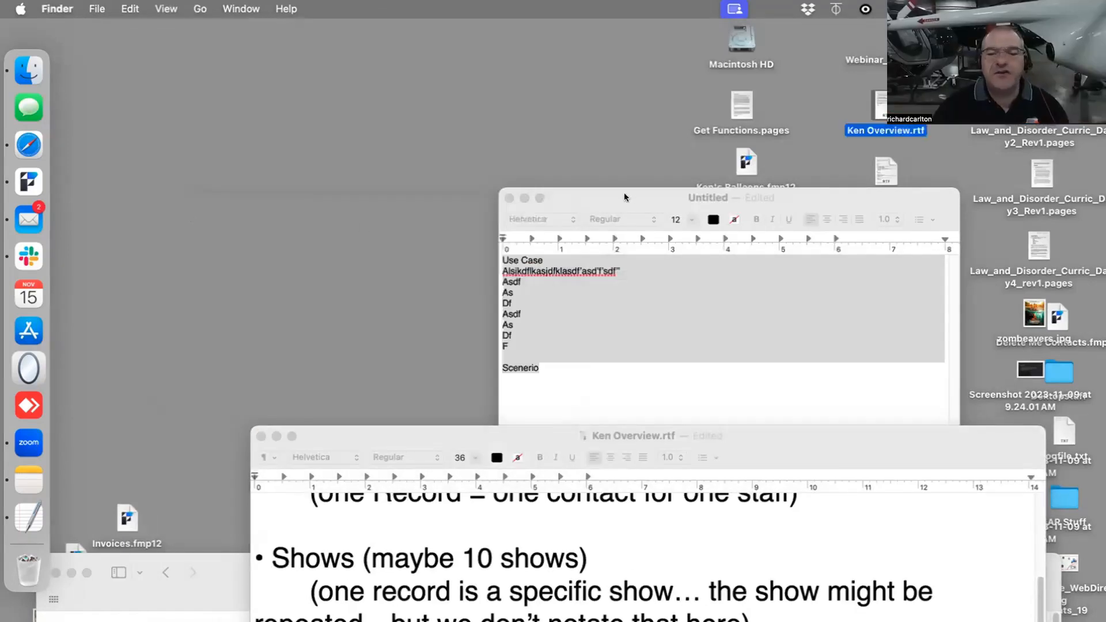
pyautogui.moveTo(623, 194); pyautogui.dragTo(607, 297)
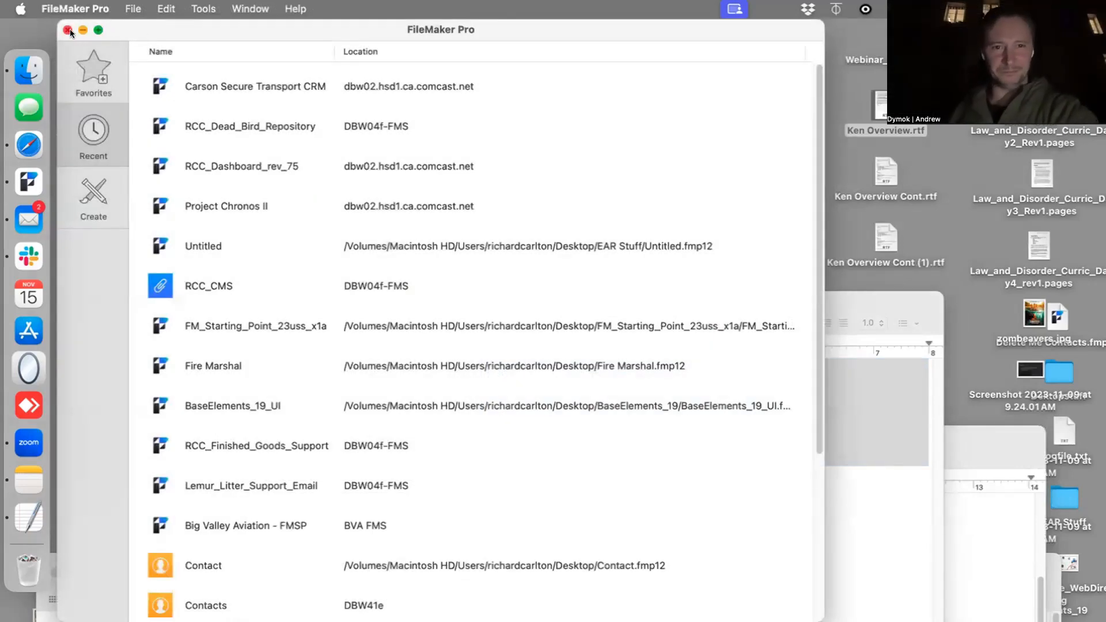
# - Create a blank FileMaker Pro database saved as Untitled.fmp12 on the Desktop
pyautogui.click(68, 27)
pyautogui.click(133, 9)
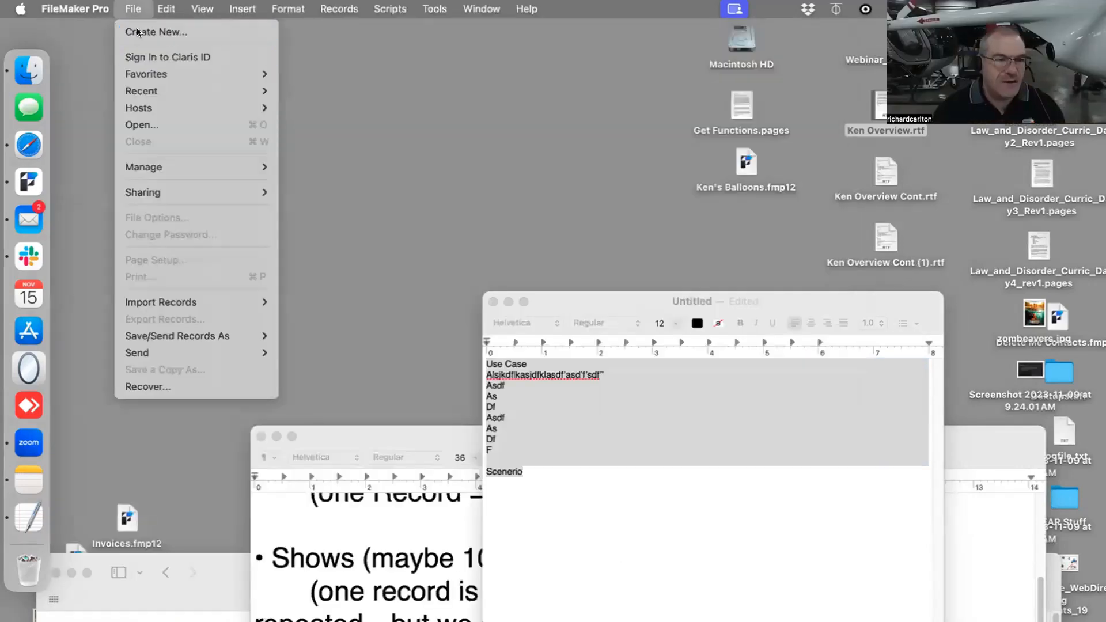
pyautogui.click(138, 32)
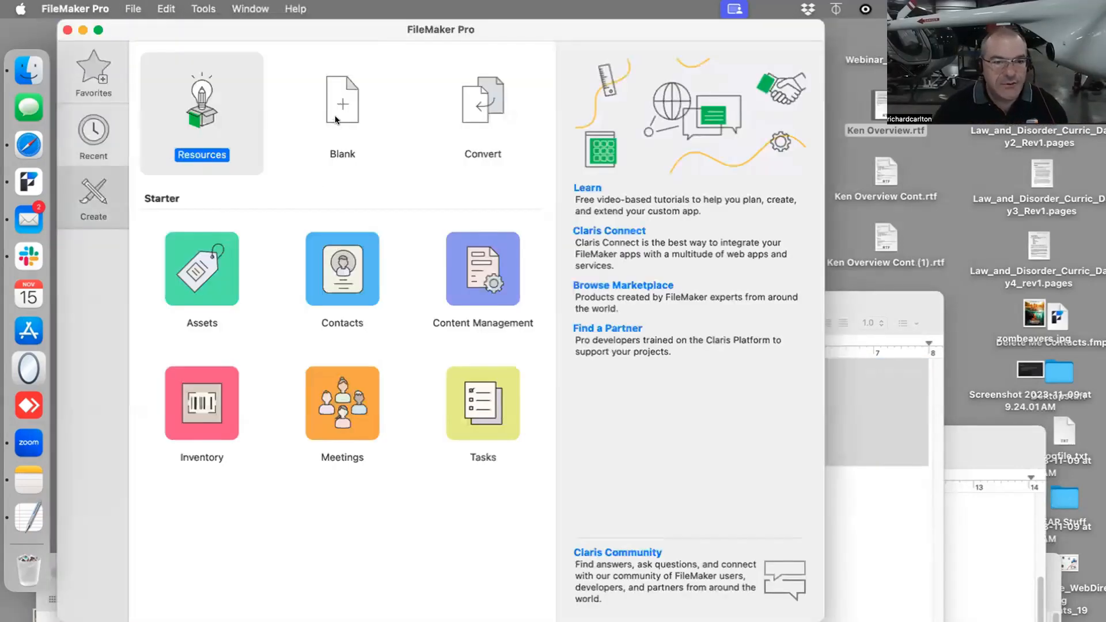
pyautogui.doubleClick(336, 119)
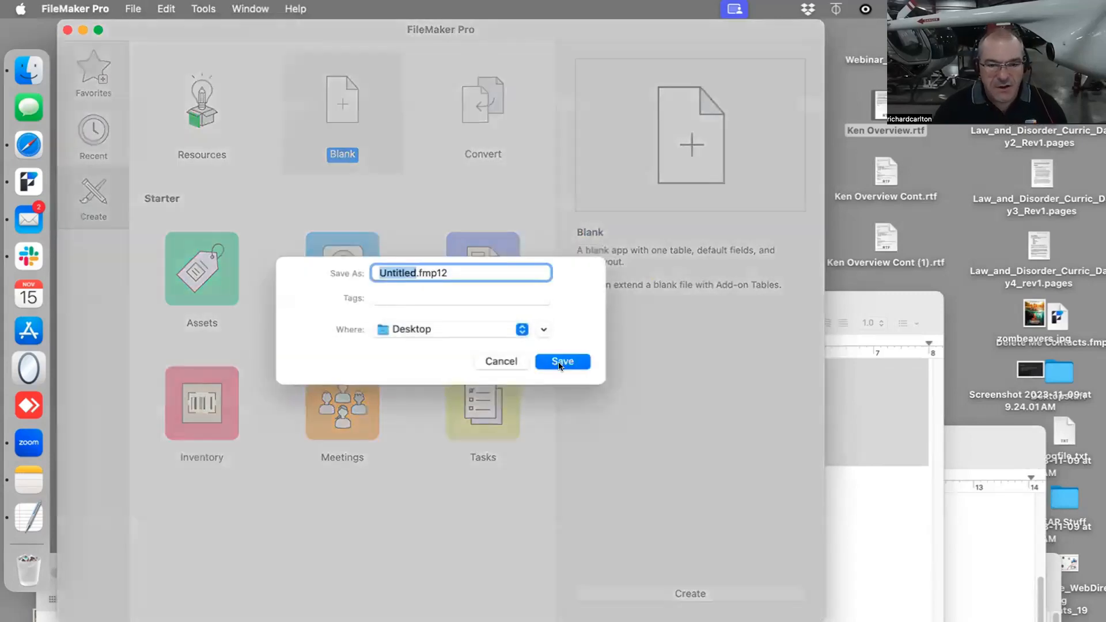
pyautogui.click(555, 361)
# - Delete all the default fields from the Untitled table
pyautogui.click(289, 180)
pyautogui.press('super+a')
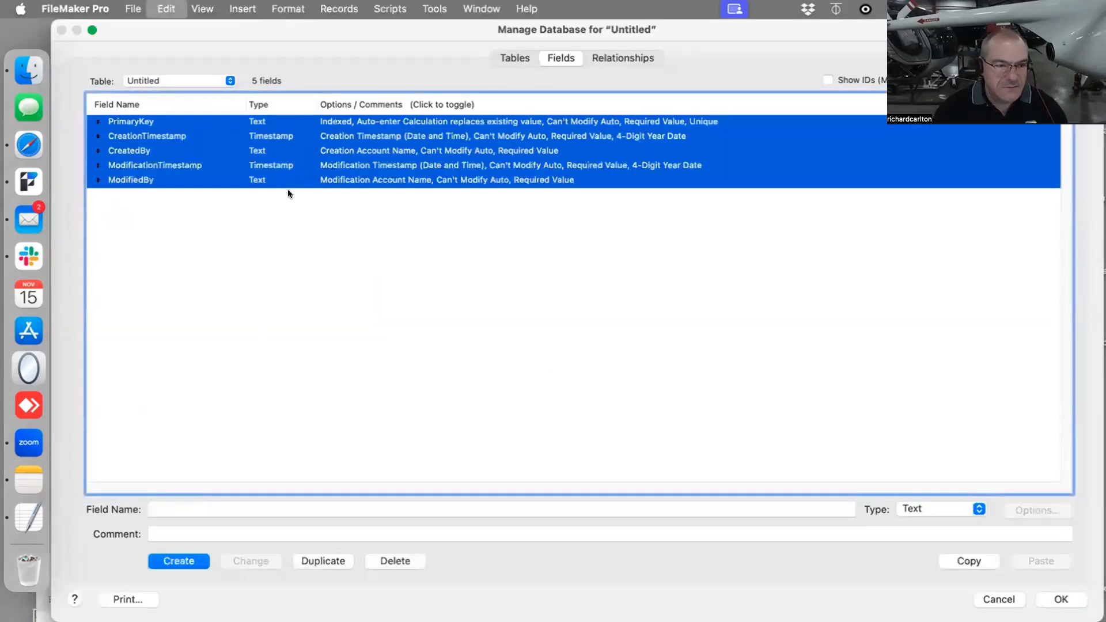
pyautogui.click(380, 561)
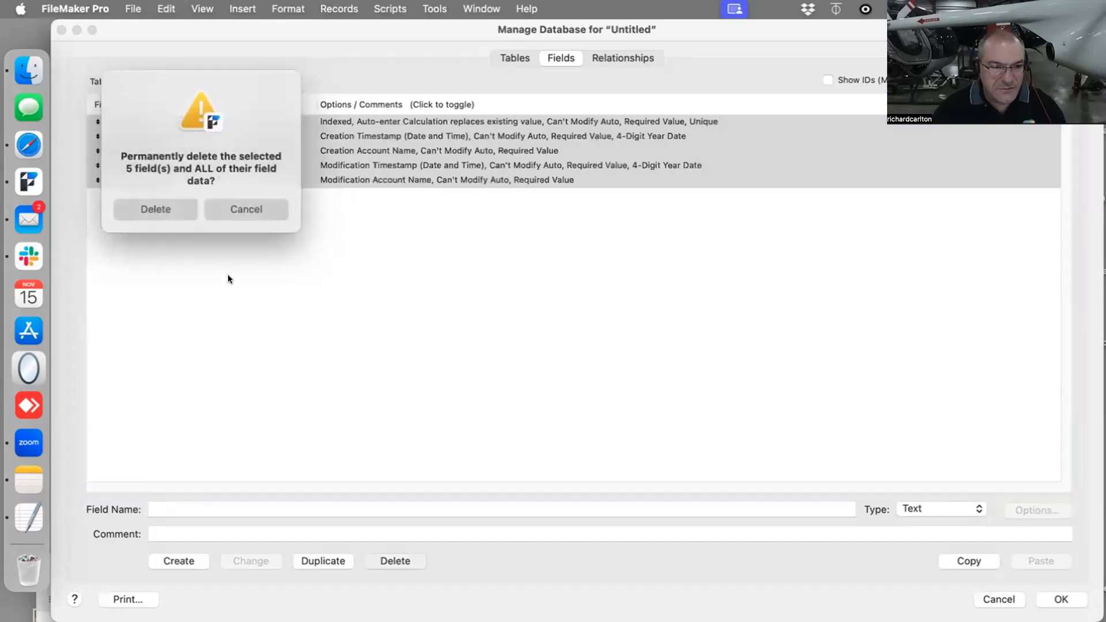
pyautogui.click(155, 209)
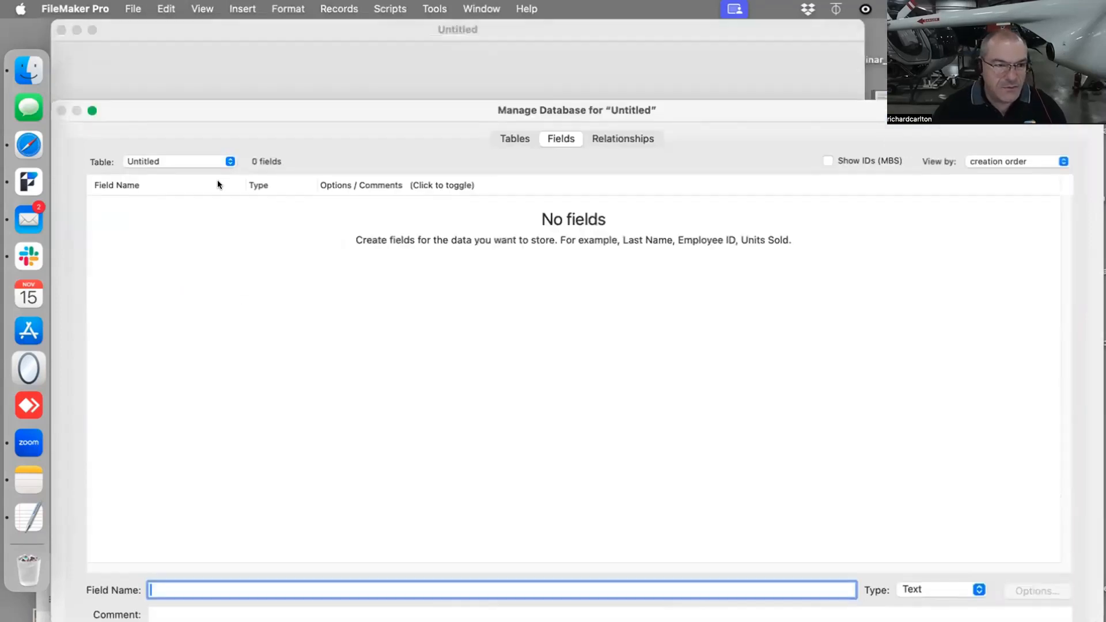
# - Add a table named people and try to reposition its table occurrence in the relationships graph
pyautogui.moveTo(337, 117); pyautogui.dragTo(348, 24)
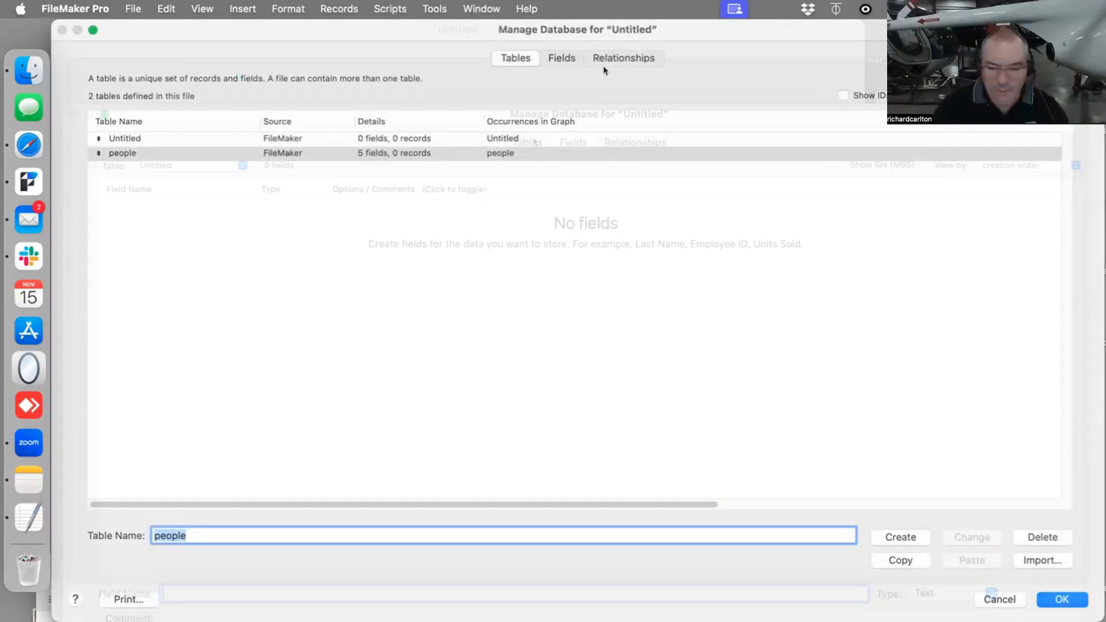
pyautogui.click(605, 68)
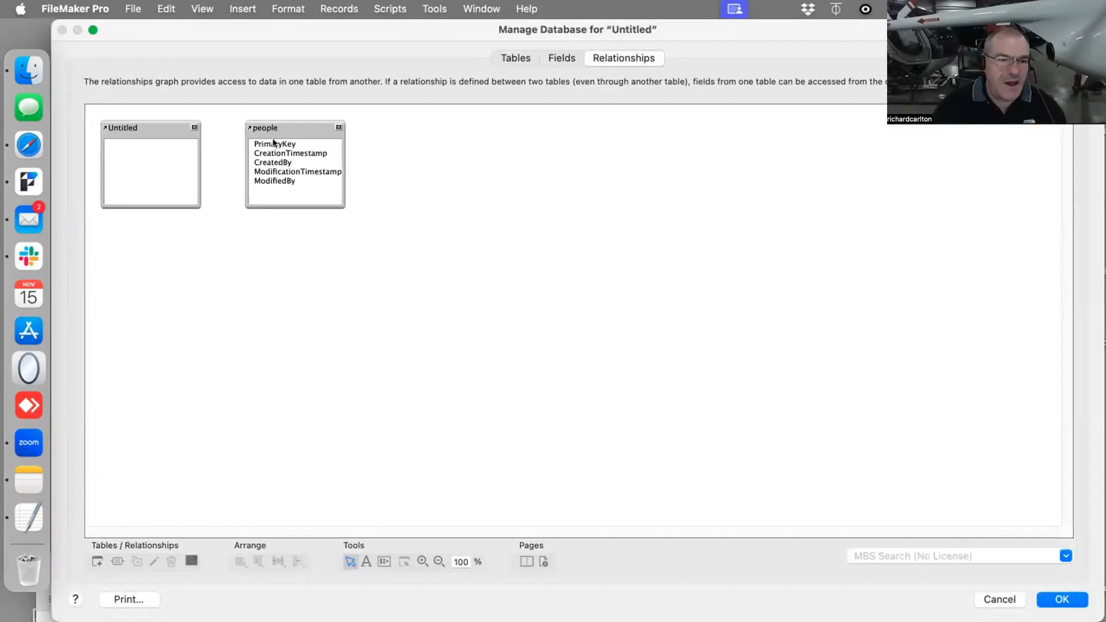
pyautogui.moveTo(277, 144); pyautogui.dragTo(312, 141)
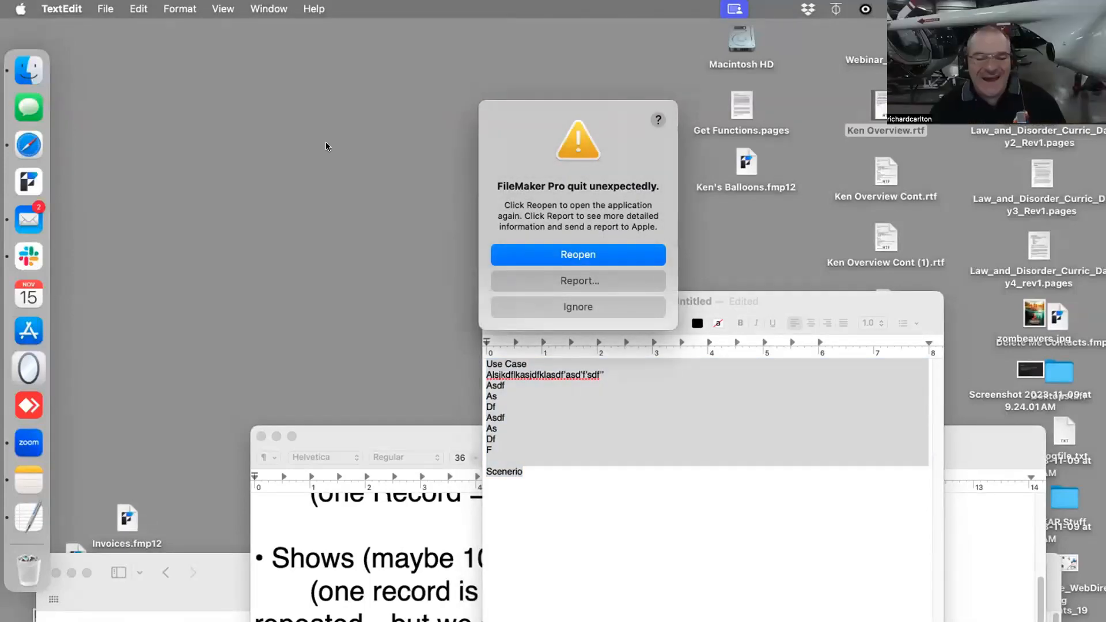
# - Relaunch FileMaker Pro after dismissing the crash report, and check its version and the Mac's system information
pyautogui.click(543, 305)
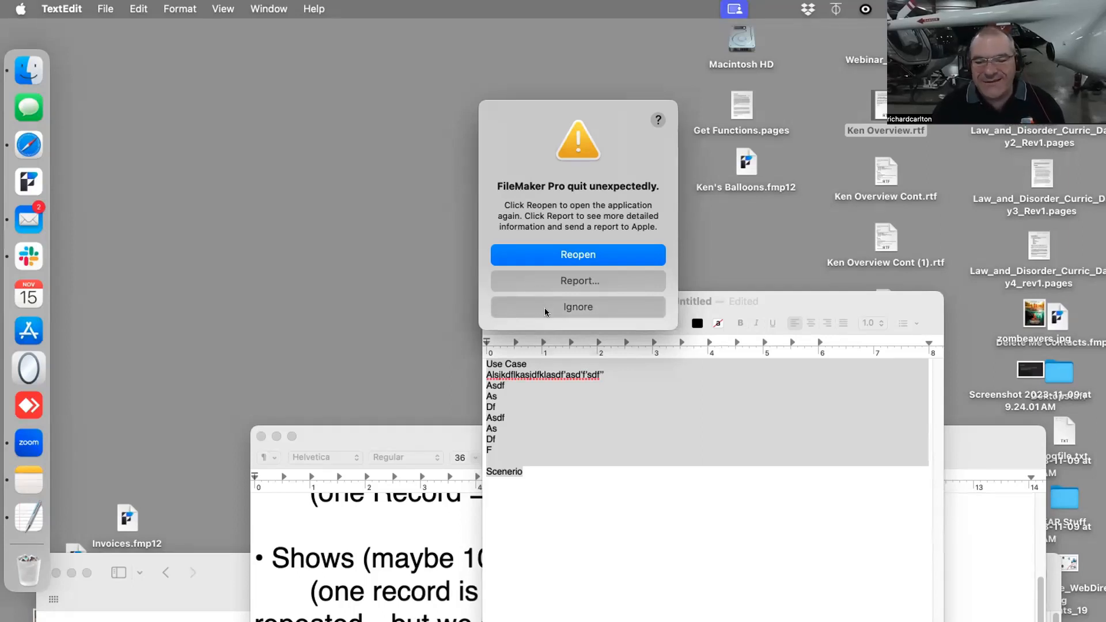
pyautogui.click(29, 182)
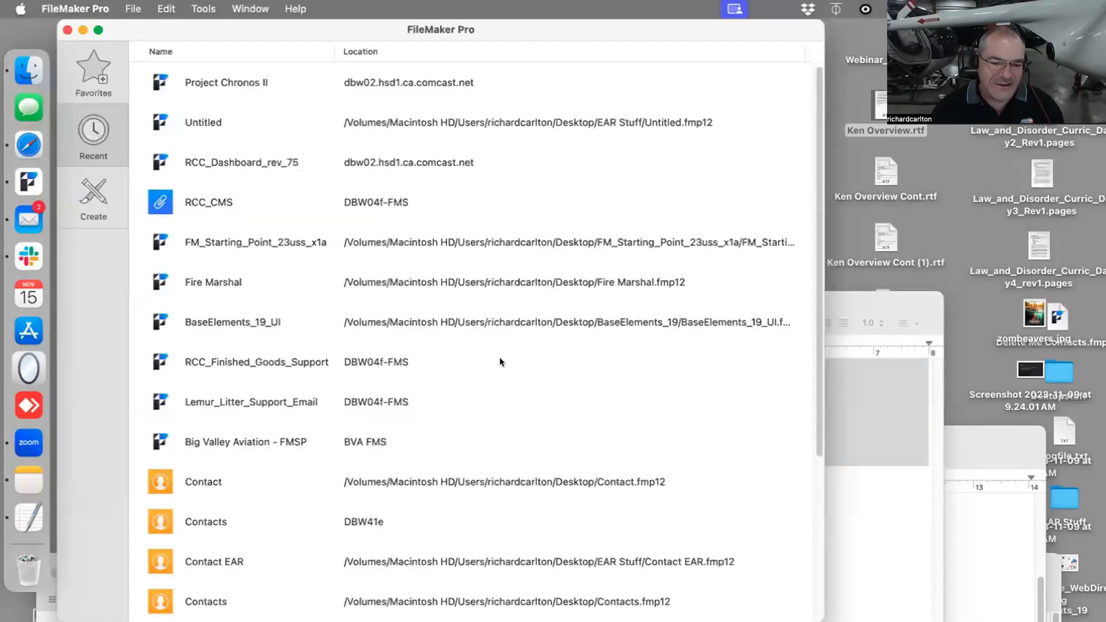
pyautogui.click(89, 6)
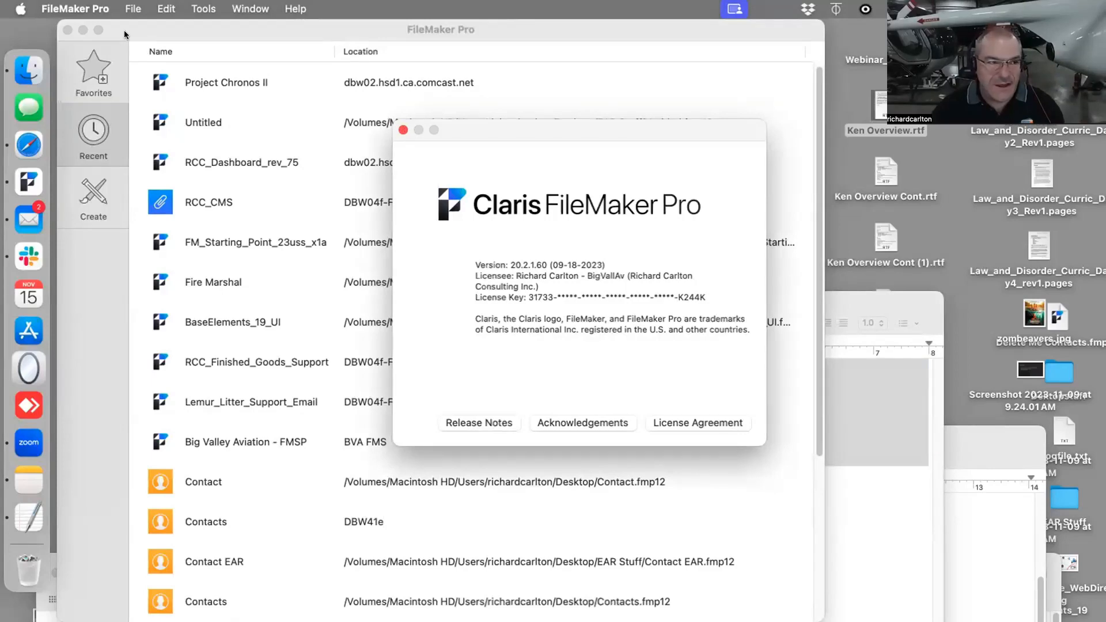
pyautogui.click(20, 8)
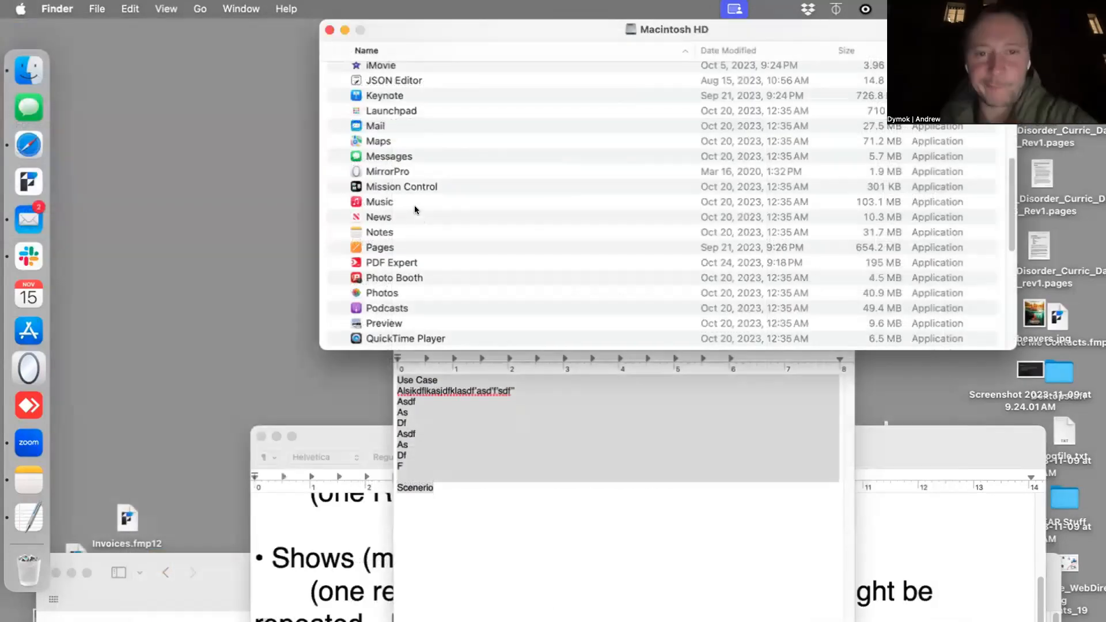
# - Locate FileMaker Pro in the Applications folder of Macintosh HD and launch it from there
pyautogui.scroll(10, 414, 205)
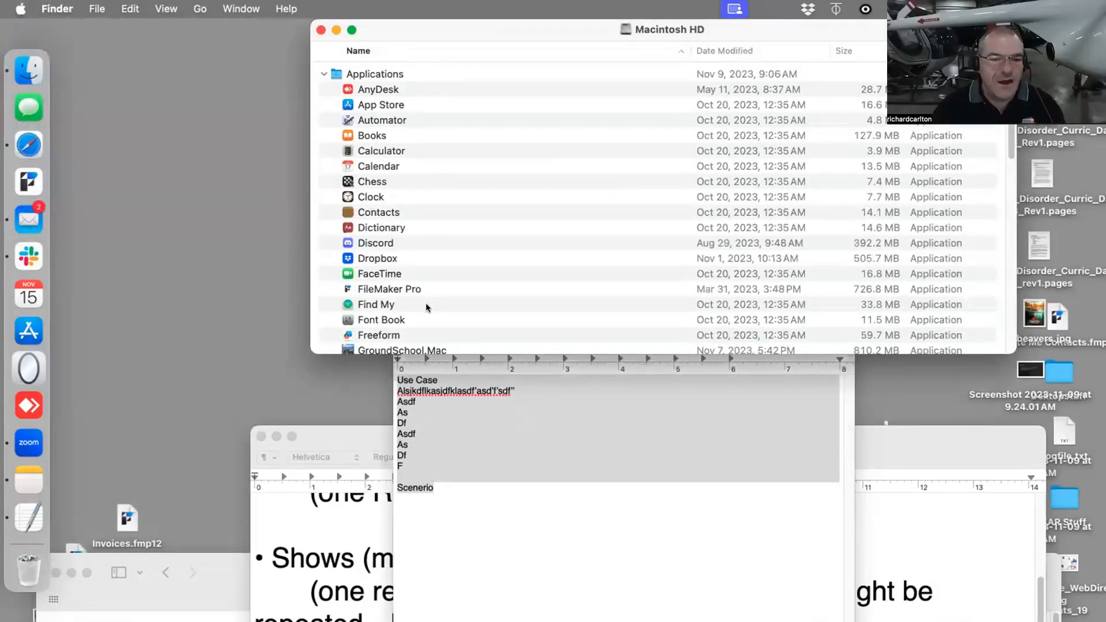
pyautogui.click(399, 290)
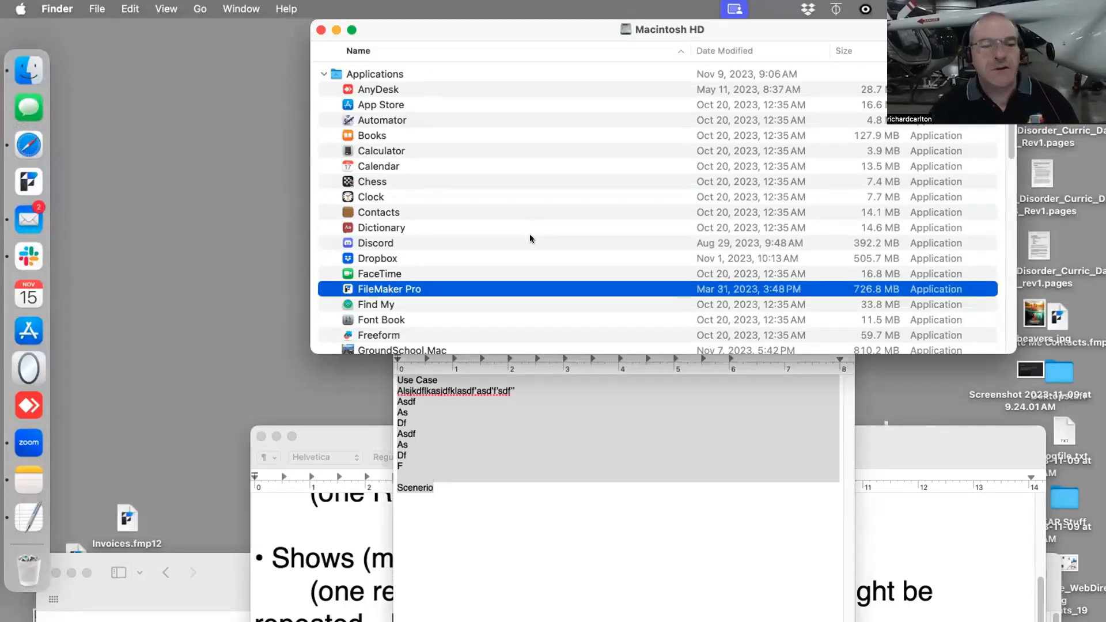
pyautogui.scroll(-1, 501, 311)
pyautogui.scroll(-5, 498, 310)
pyautogui.scroll(3, 496, 306)
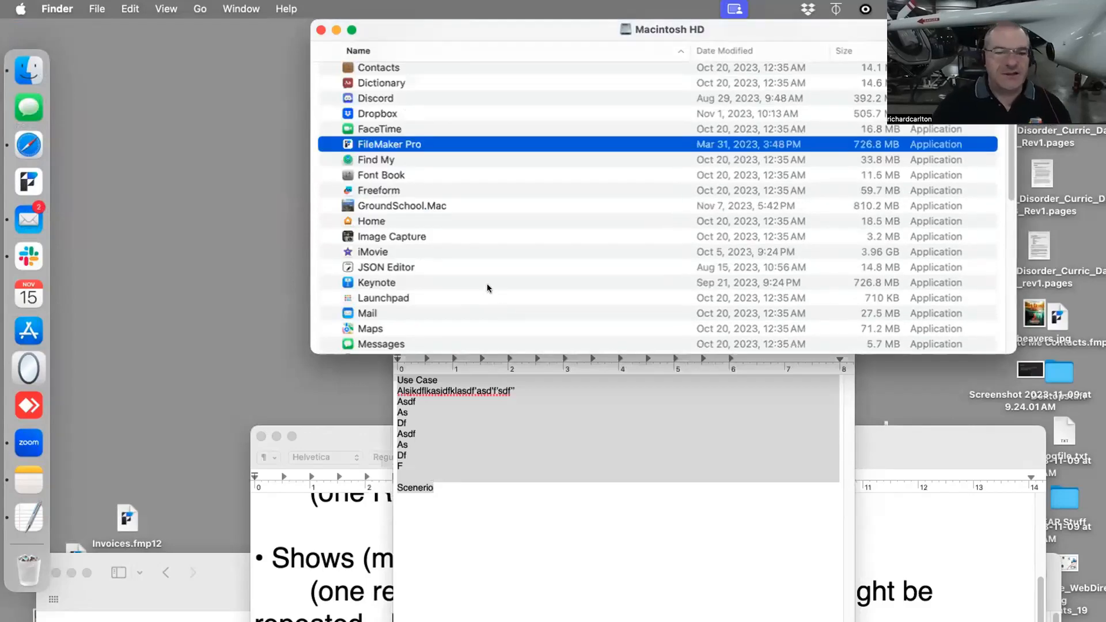
pyautogui.click(486, 283)
pyautogui.doubleClick(377, 144)
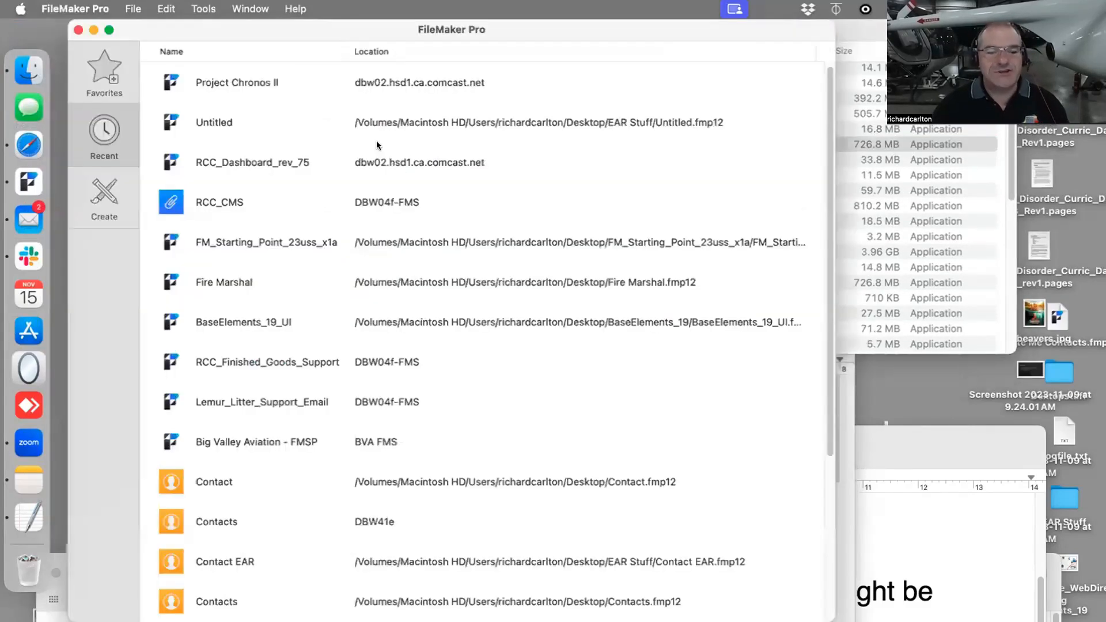
# - Create a blank database saved as Dymok.fmp12 on the Desktop
pyautogui.click(78, 28)
pyautogui.click(133, 9)
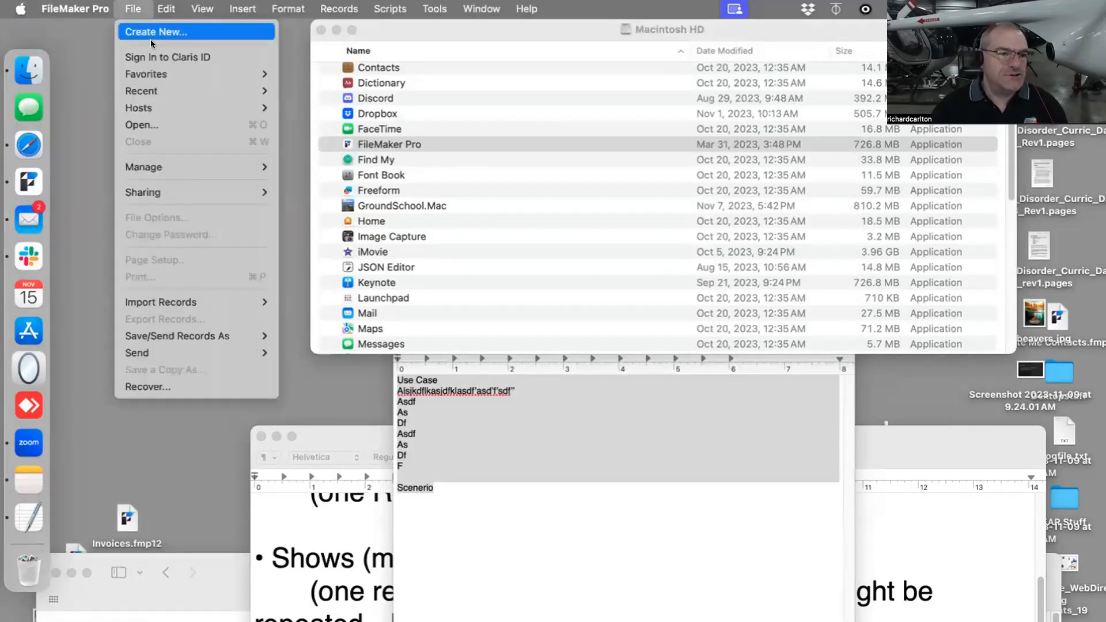
pyautogui.click(152, 42)
pyautogui.click(337, 103)
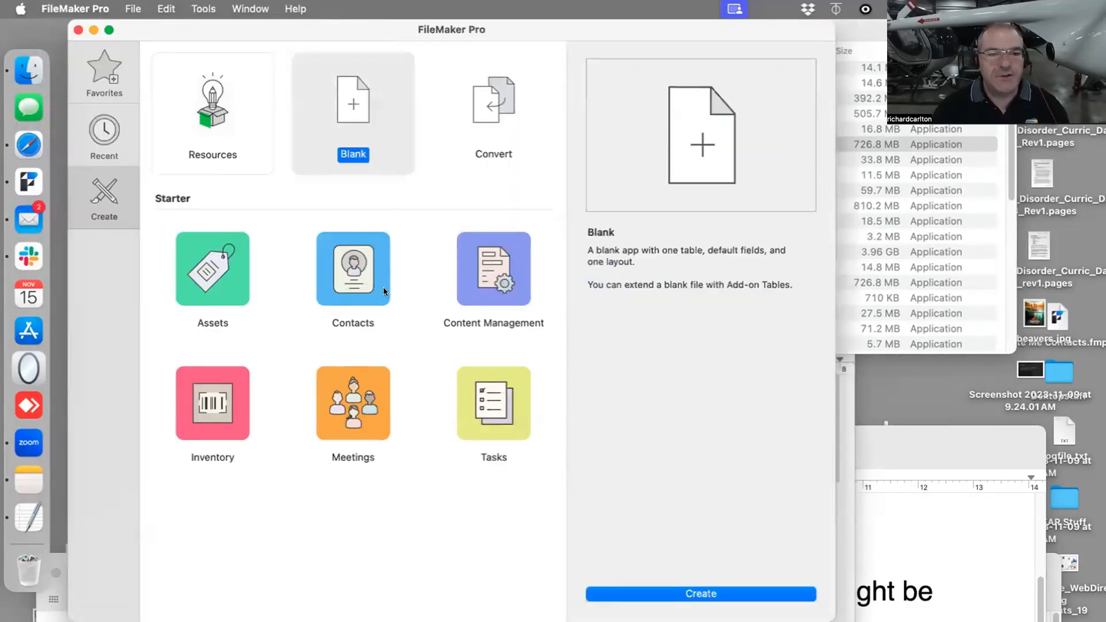
pyautogui.click(718, 588)
pyautogui.write('Dymo')
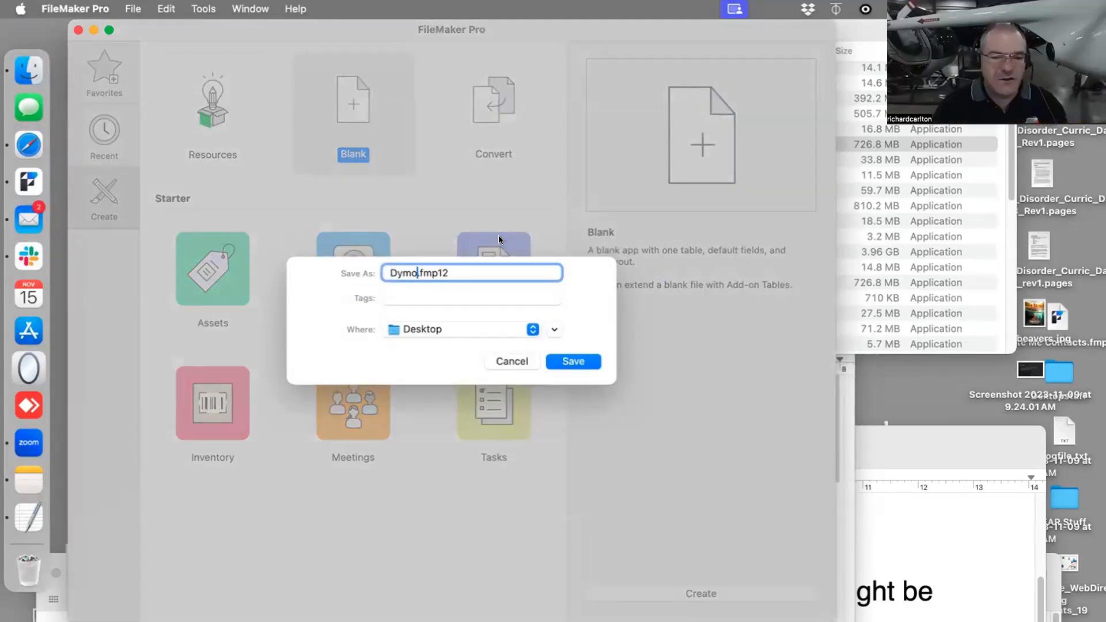
pyautogui.write('k')
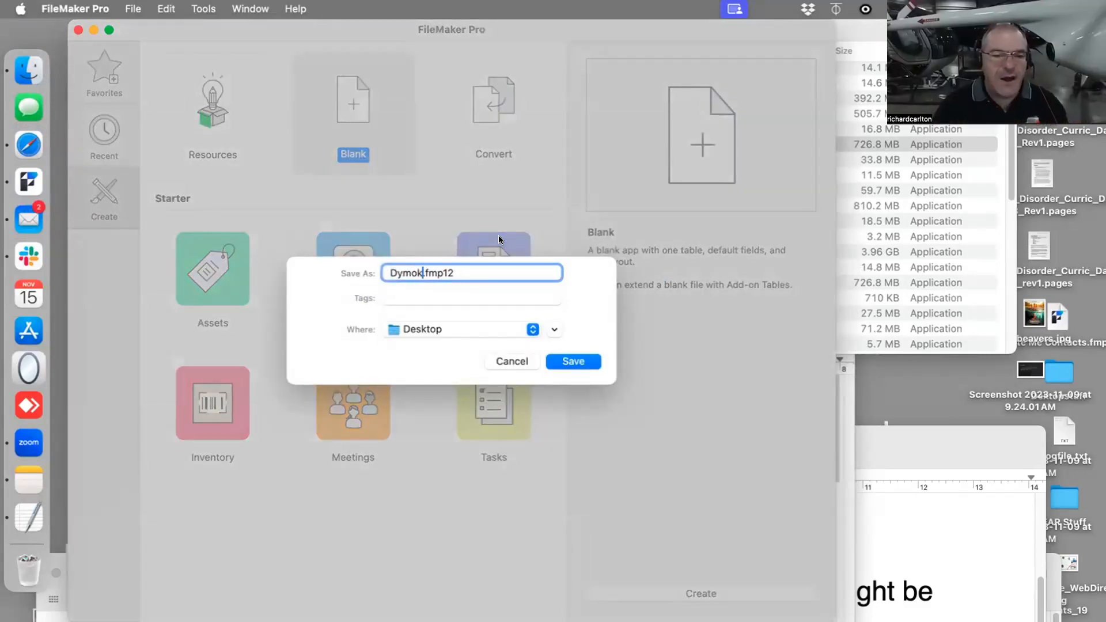
pyautogui.click(572, 362)
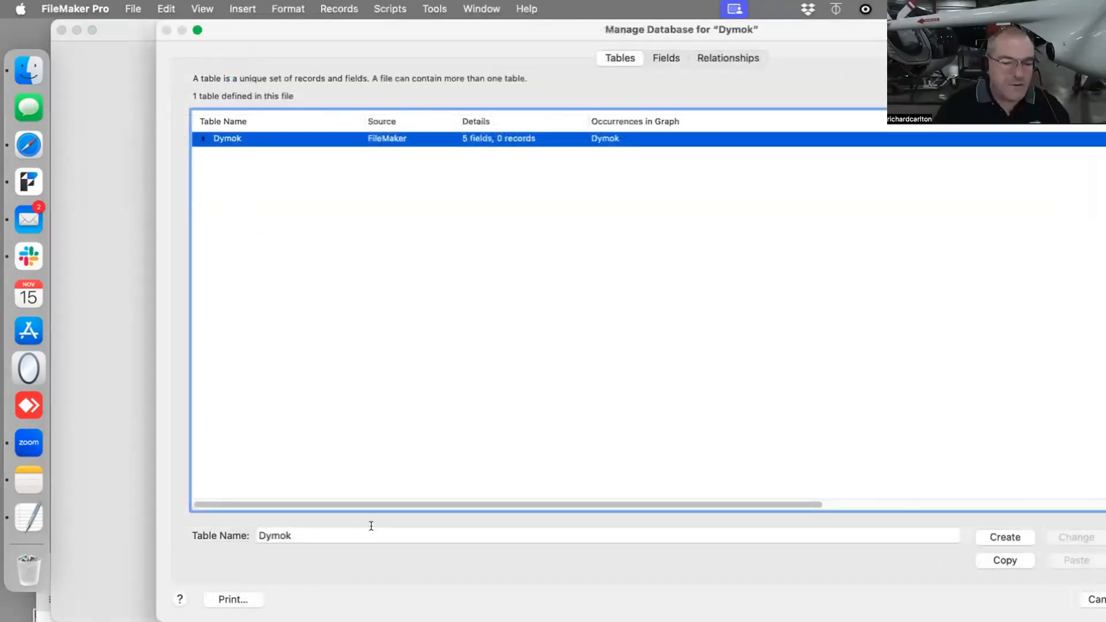
# - Rename the Dymok table as Shows
pyautogui.press('Tab')
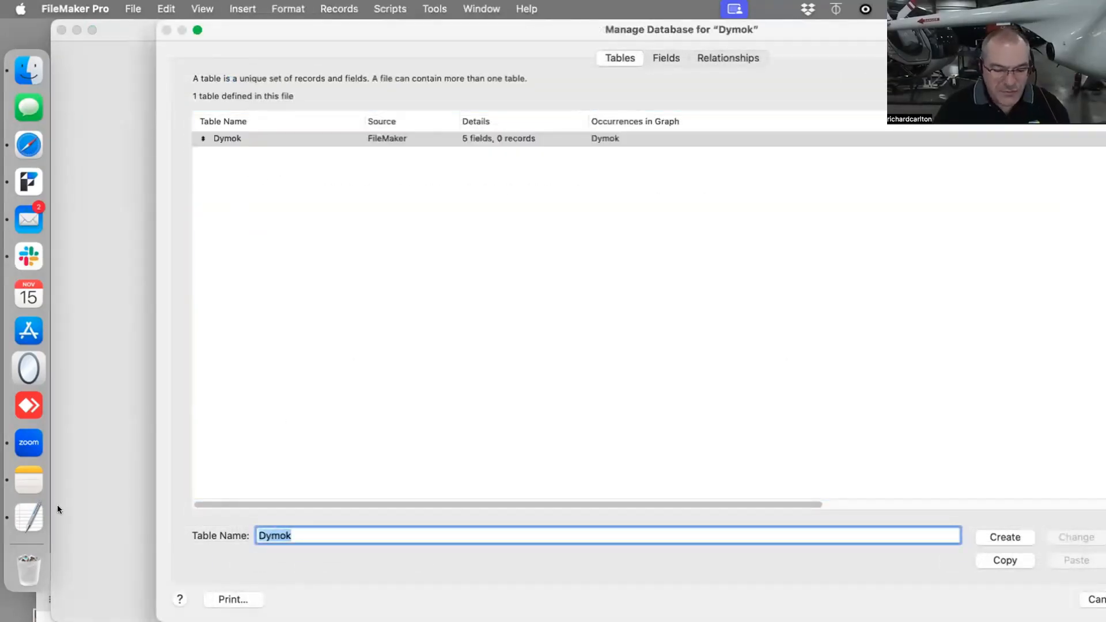
pyautogui.write('Shows')
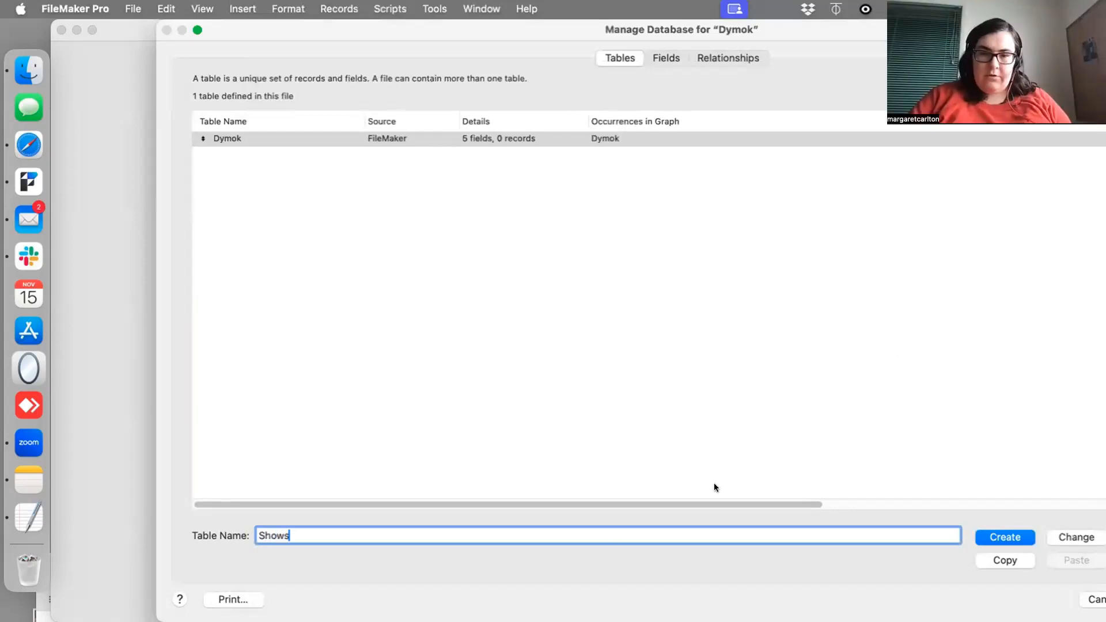
pyautogui.click(1063, 537)
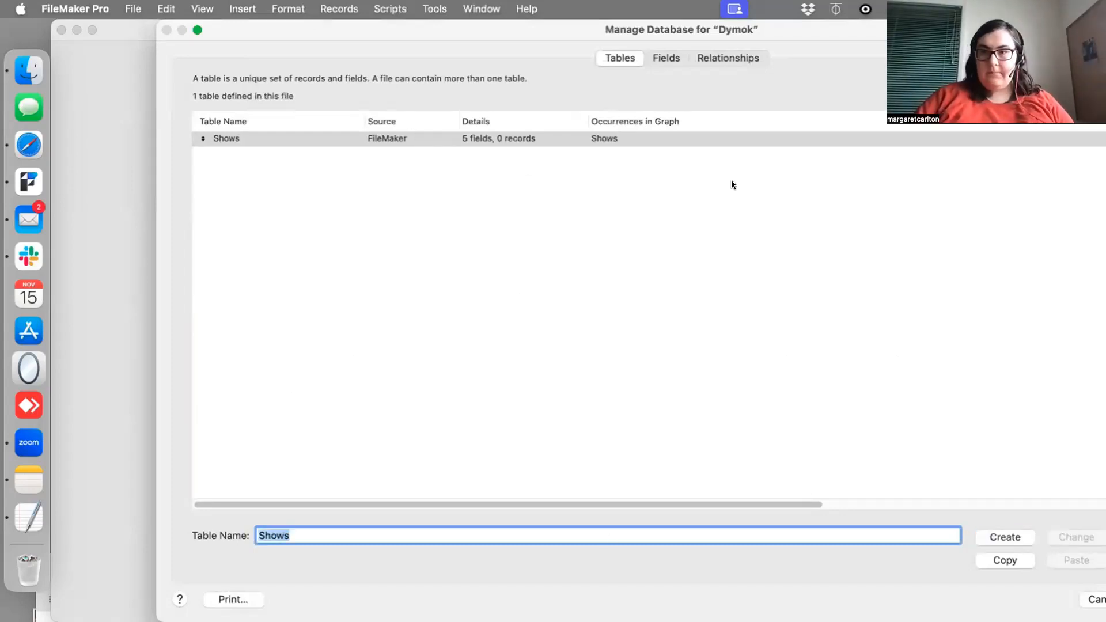
# - Delete all five default fields from the Shows table and return to the list of tables
pyautogui.moveTo(582, 25); pyautogui.dragTo(522, 25)
pyautogui.click(413, 140)
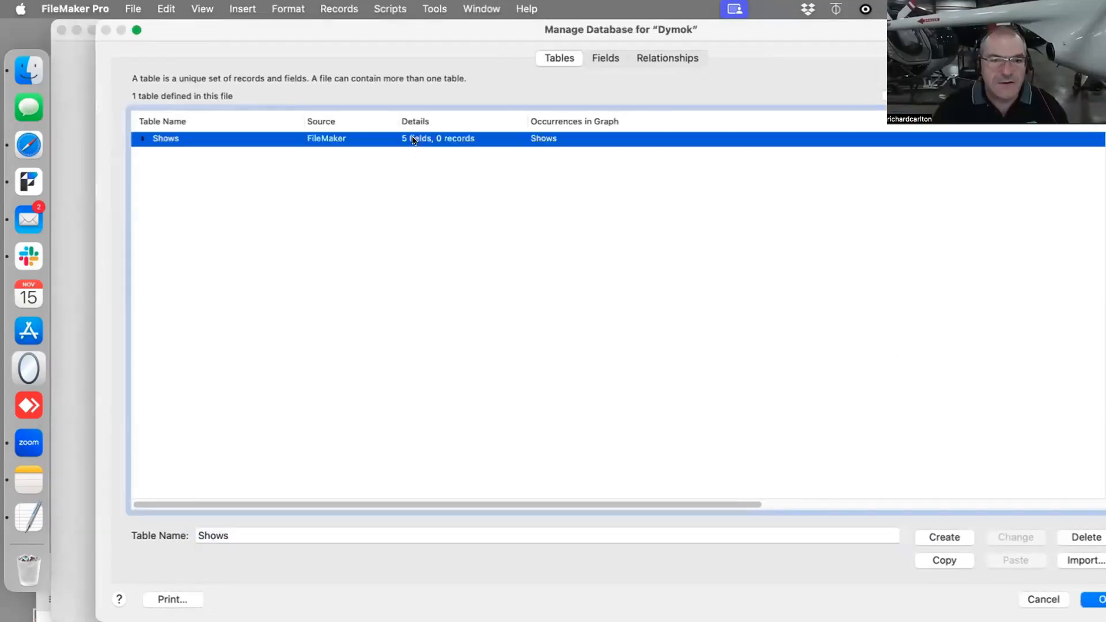
pyautogui.doubleClick(412, 140)
pyautogui.press('super+a')
pyautogui.press('BackSpace')
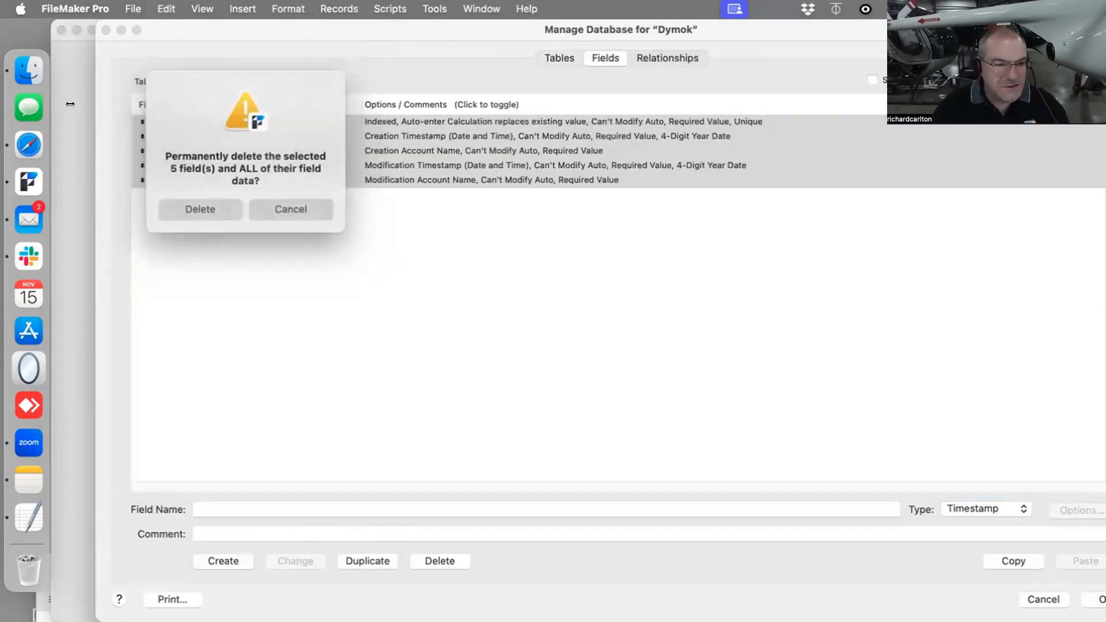
pyautogui.click(184, 208)
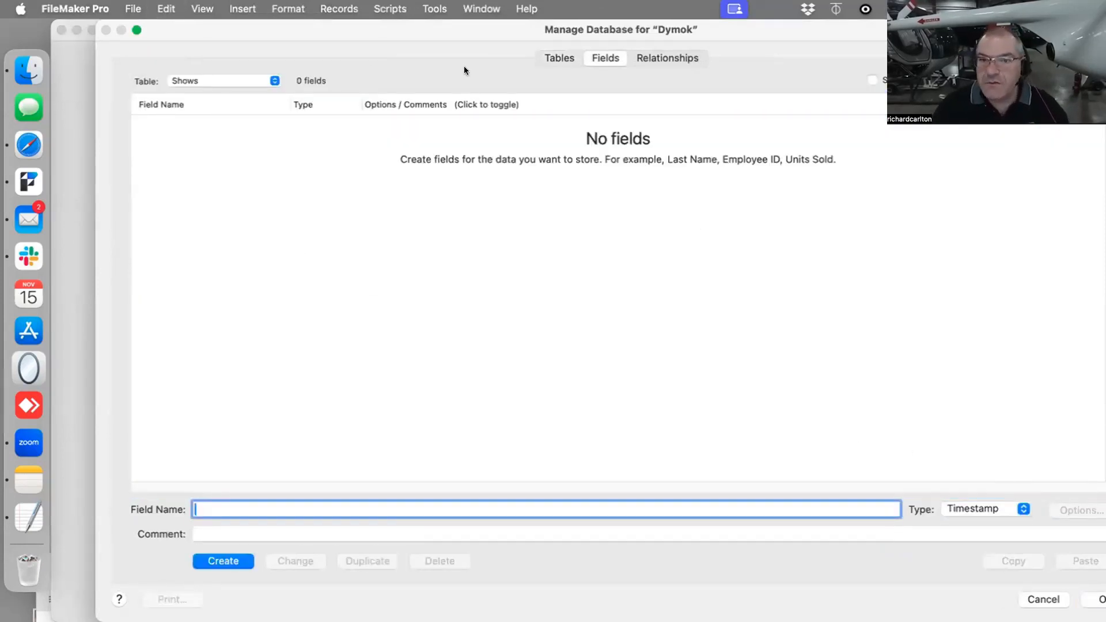
pyautogui.click(556, 57)
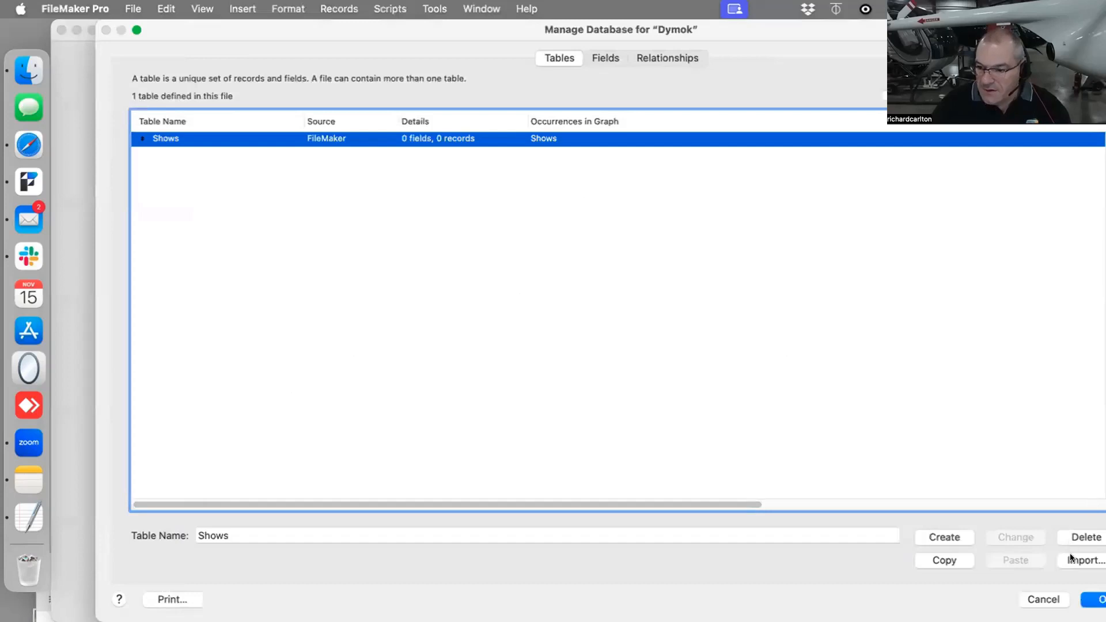
pyautogui.moveTo(250, 29); pyautogui.dragTo(223, 29)
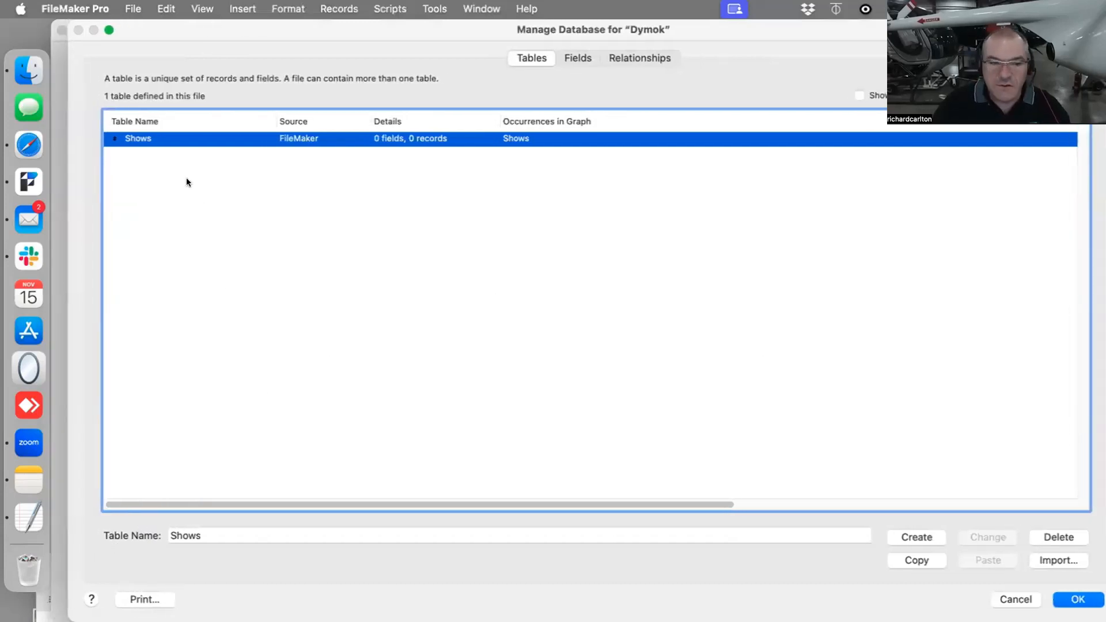
pyautogui.click(155, 149)
pyautogui.click(155, 142)
pyautogui.click(166, 8)
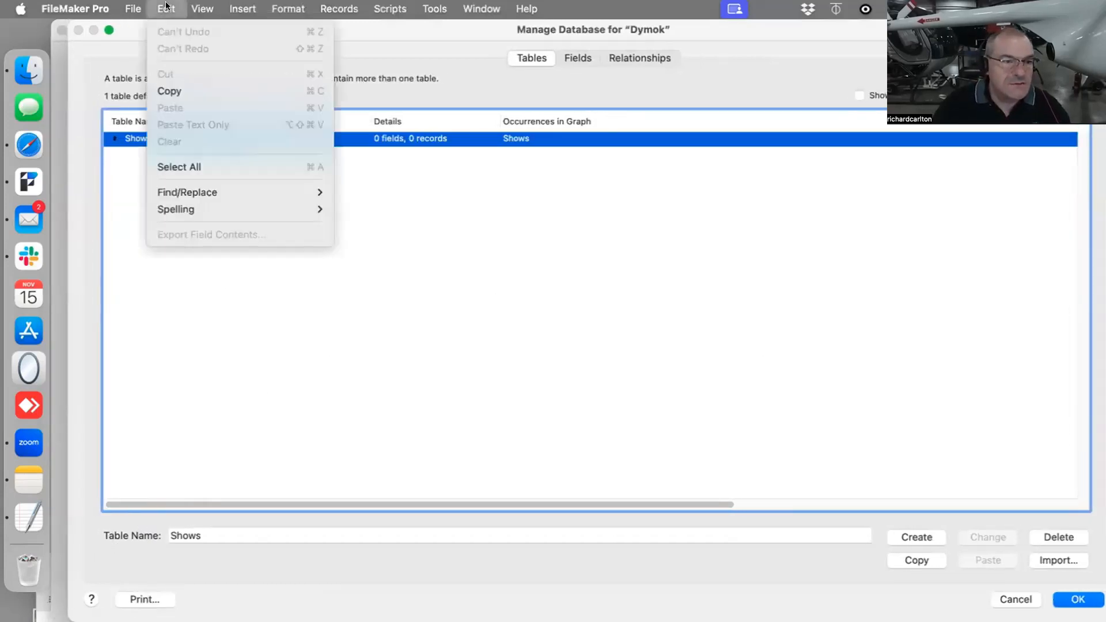
pyautogui.click(166, 6)
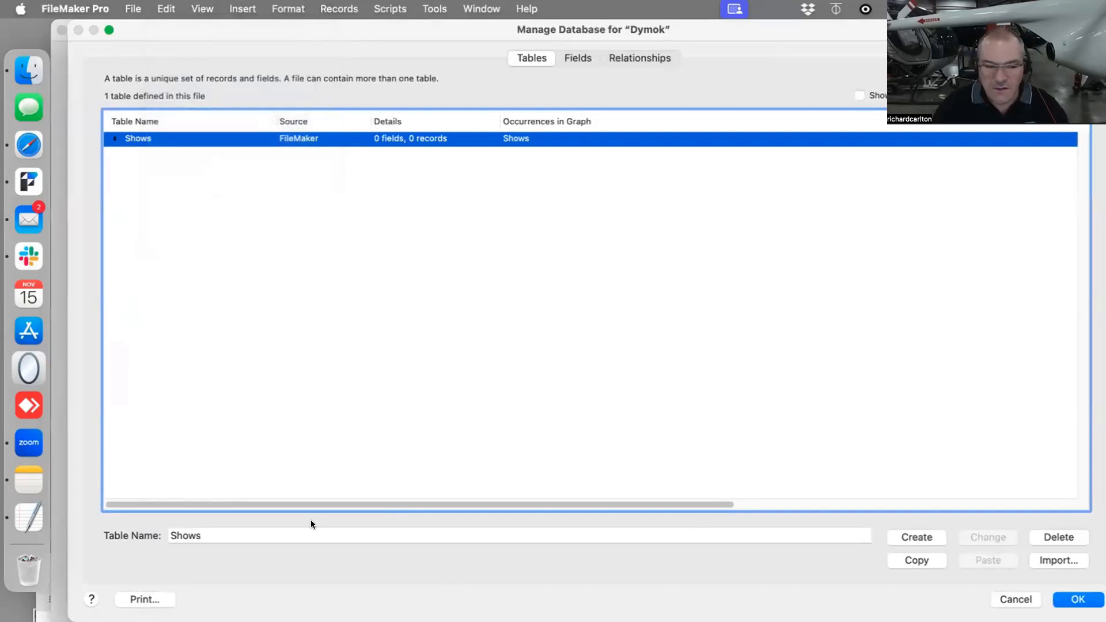
# - Create a second table named Project_Locations, with an underscore between the two words
pyautogui.click(241, 528)
pyautogui.press('super+a')
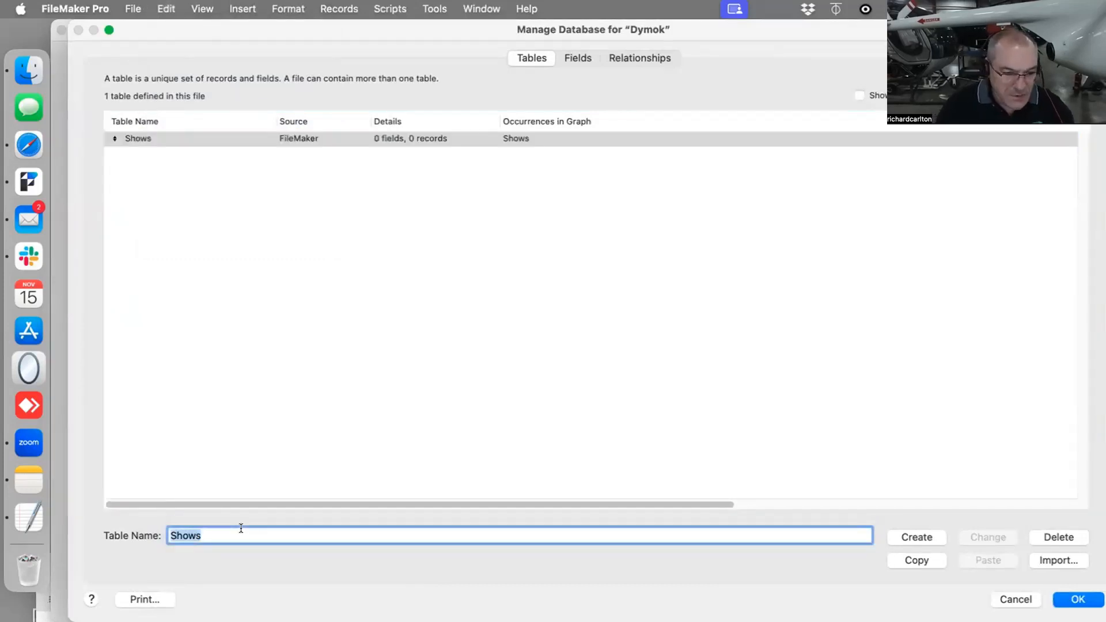
pyautogui.write('Location')
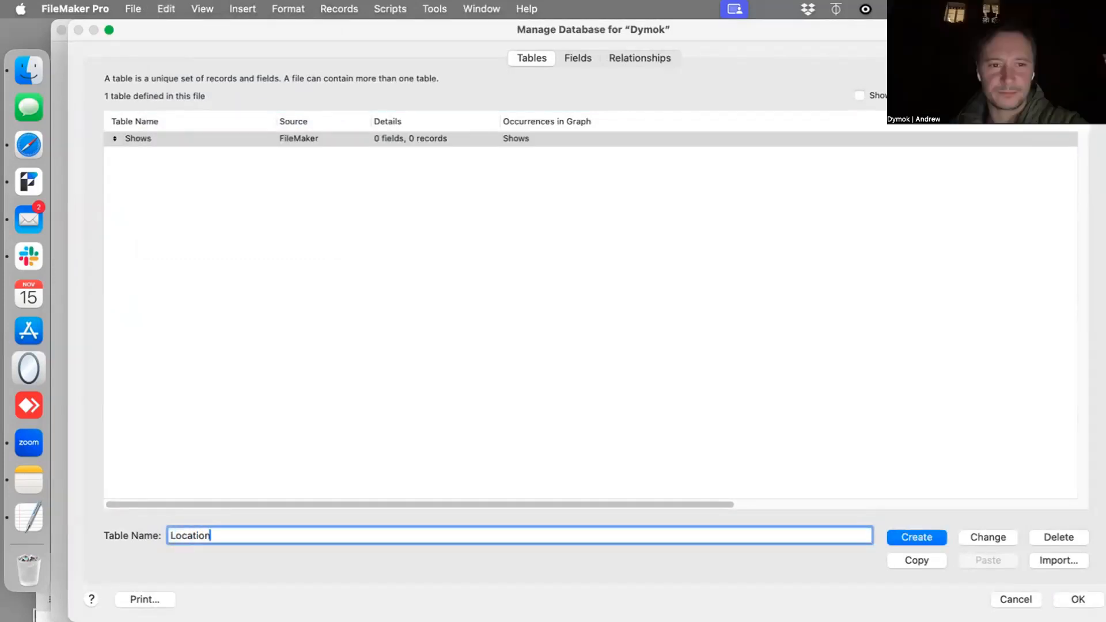
pyautogui.press('BackSpace')
pyautogui.press('BackSpace')
pyautogui.press('BackSpace')
pyautogui.press('BackSpace')
pyautogui.press('BackSpace')
pyautogui.press('BackSpace')
pyautogui.press('BackSpace')
pyautogui.press('BackSpace')
pyautogui.write('P')
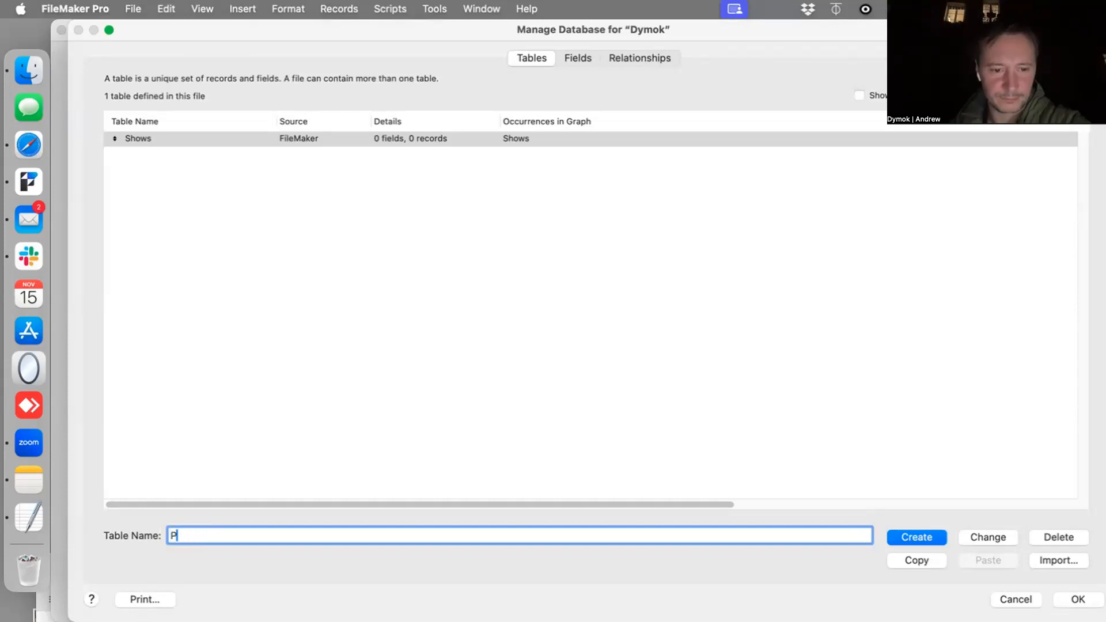
pyautogui.write('roject Locations')
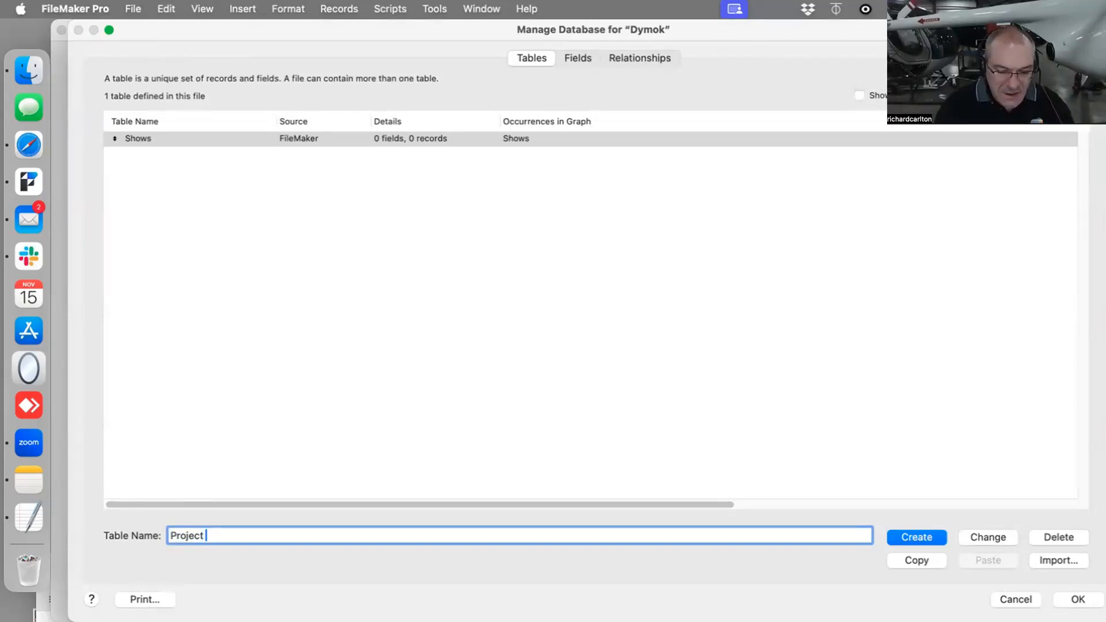
pyautogui.press('Left')
pyautogui.press('Left')
pyautogui.press('Left')
pyautogui.press('Left')
pyautogui.press('Left')
pyautogui.press('Left')
pyautogui.press('Left')
pyautogui.press('Left')
pyautogui.press('Left')
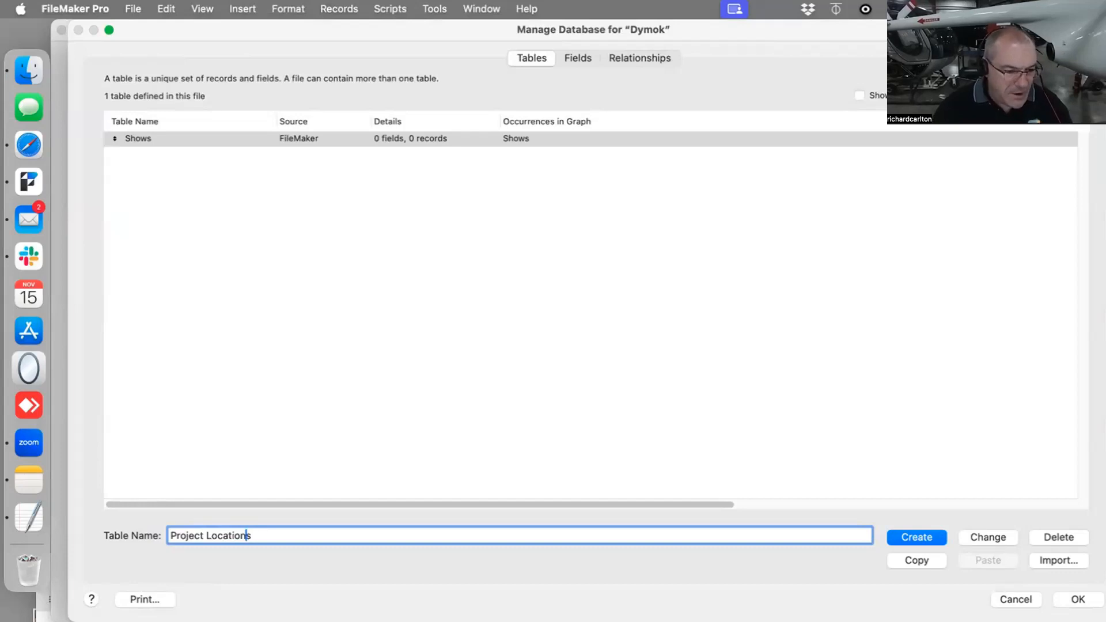
pyautogui.press('BackSpace')
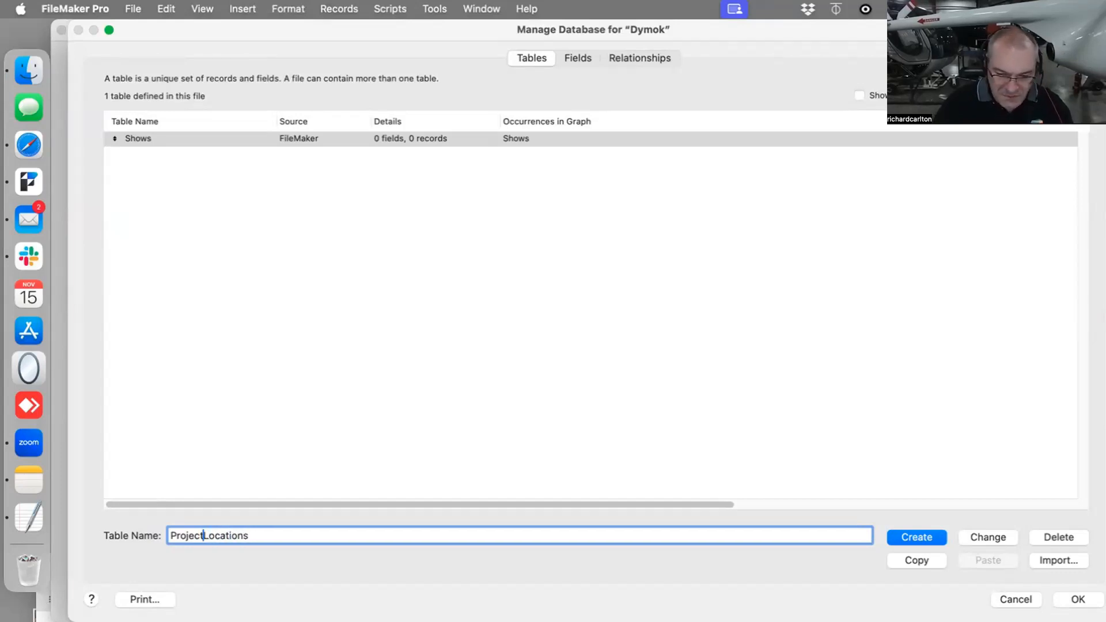
pyautogui.write('_')
pyautogui.click(924, 537)
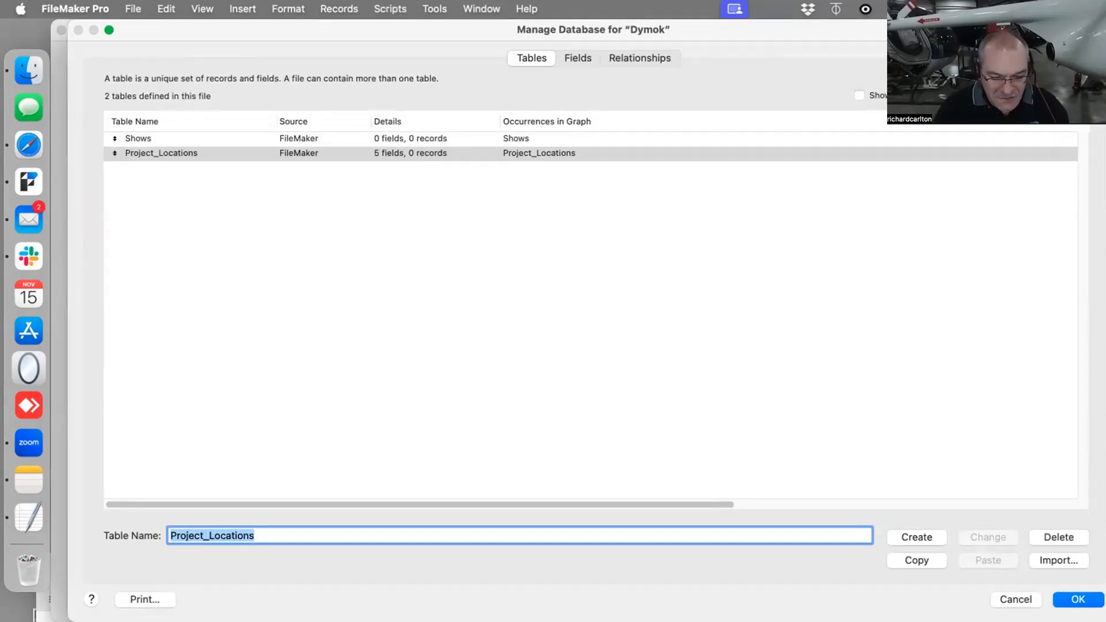
# - Add two more tables named Events and Salary to the database
pyautogui.write('Events')
pyautogui.press('Return')
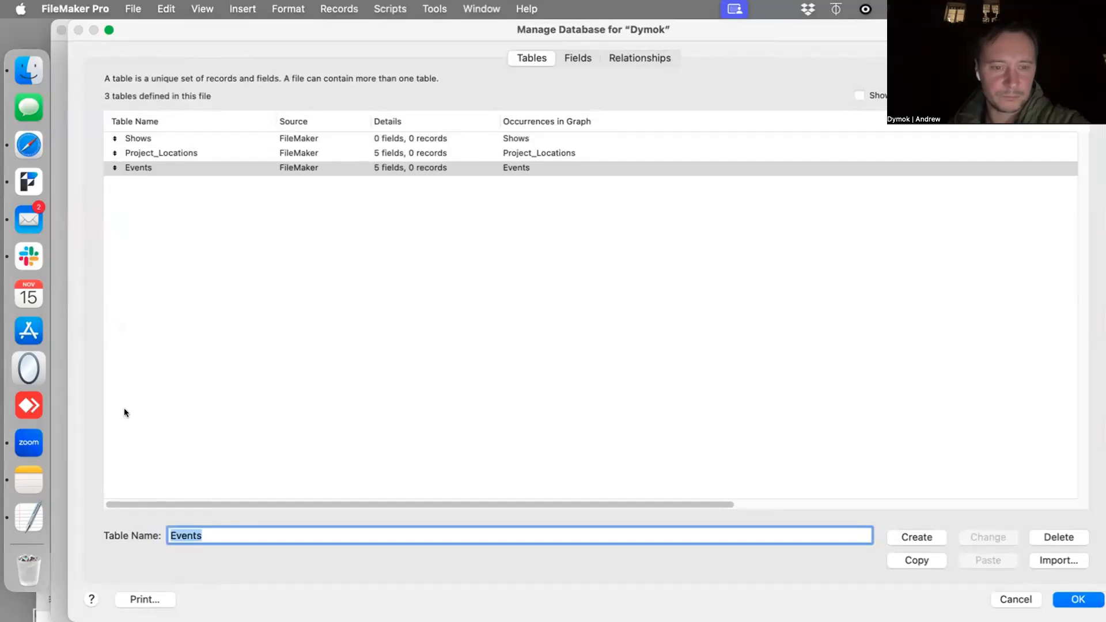
pyautogui.write('Sala')
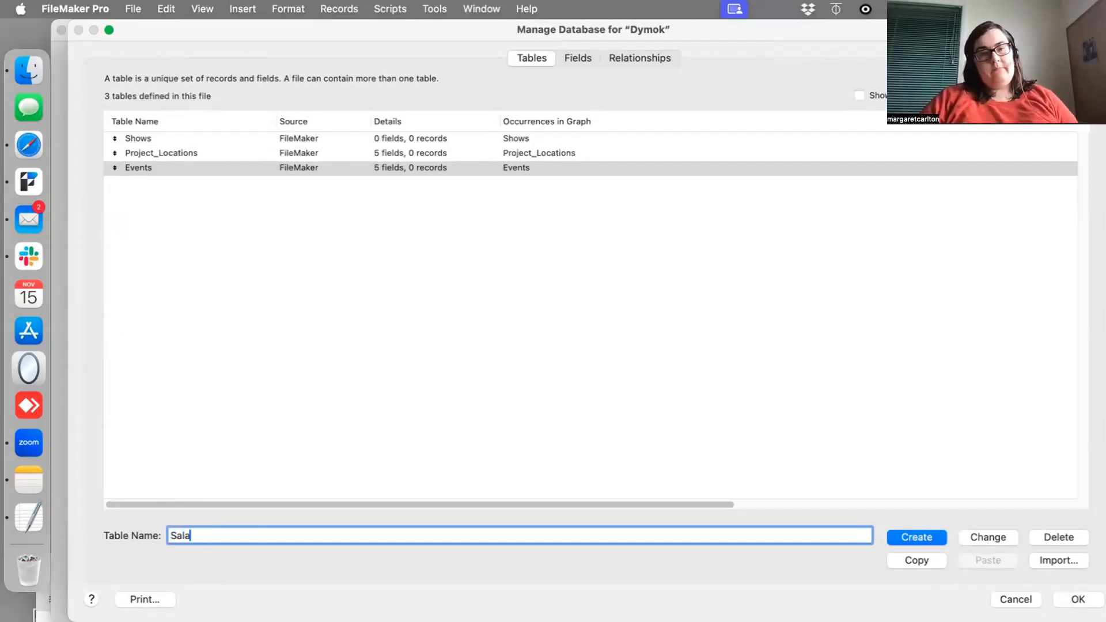
pyautogui.write('ry')
pyautogui.press('Return')
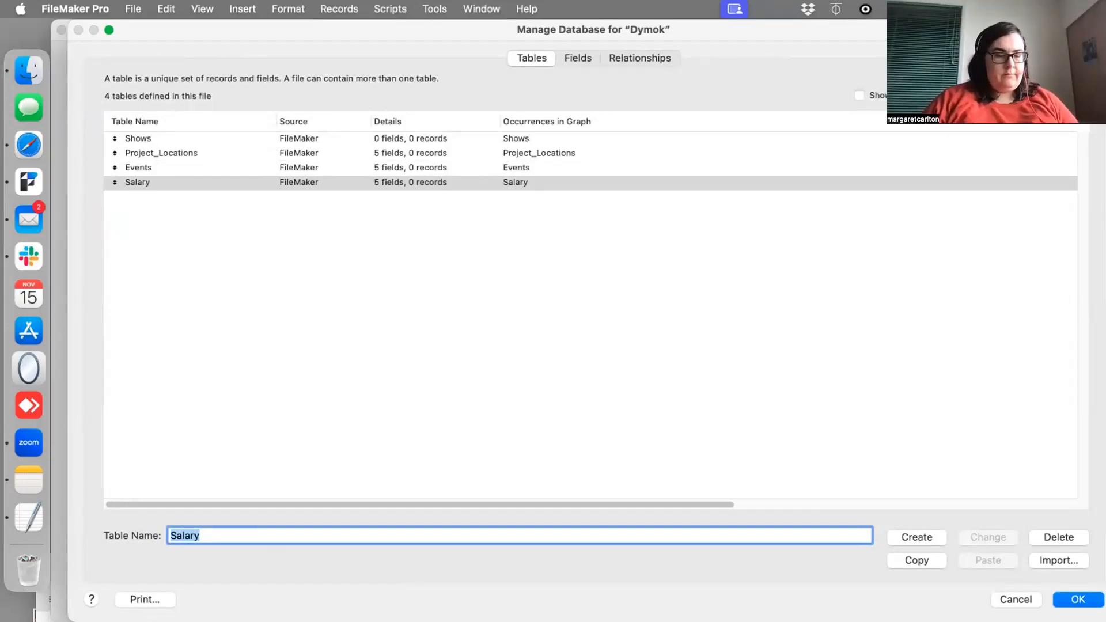
# - Add a table named Employee to the database
pyautogui.write('Emp')
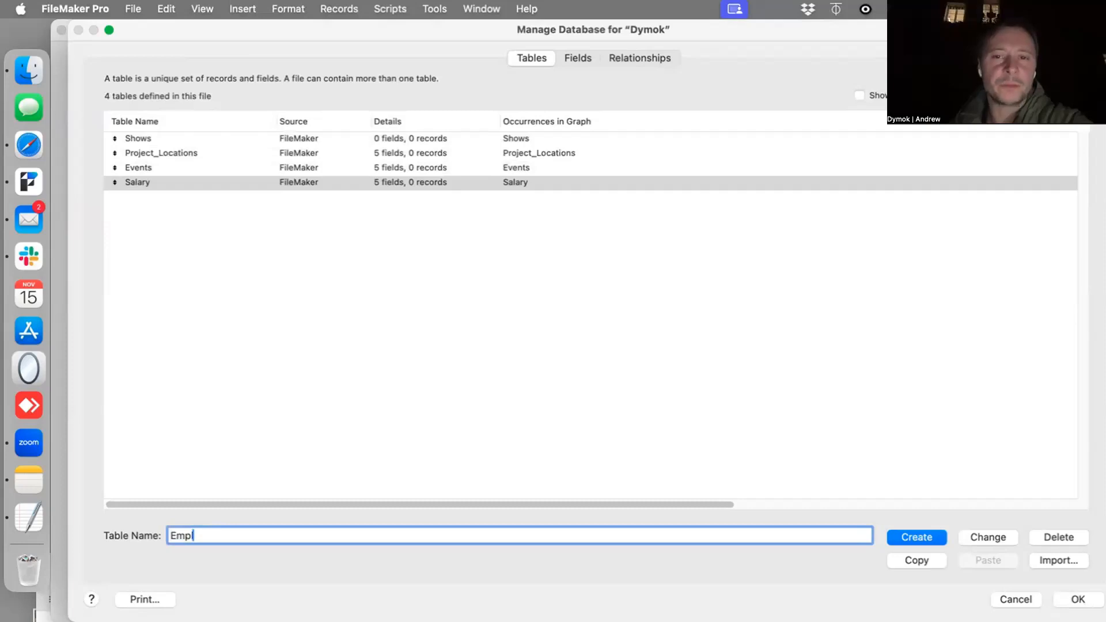
pyautogui.write('loy')
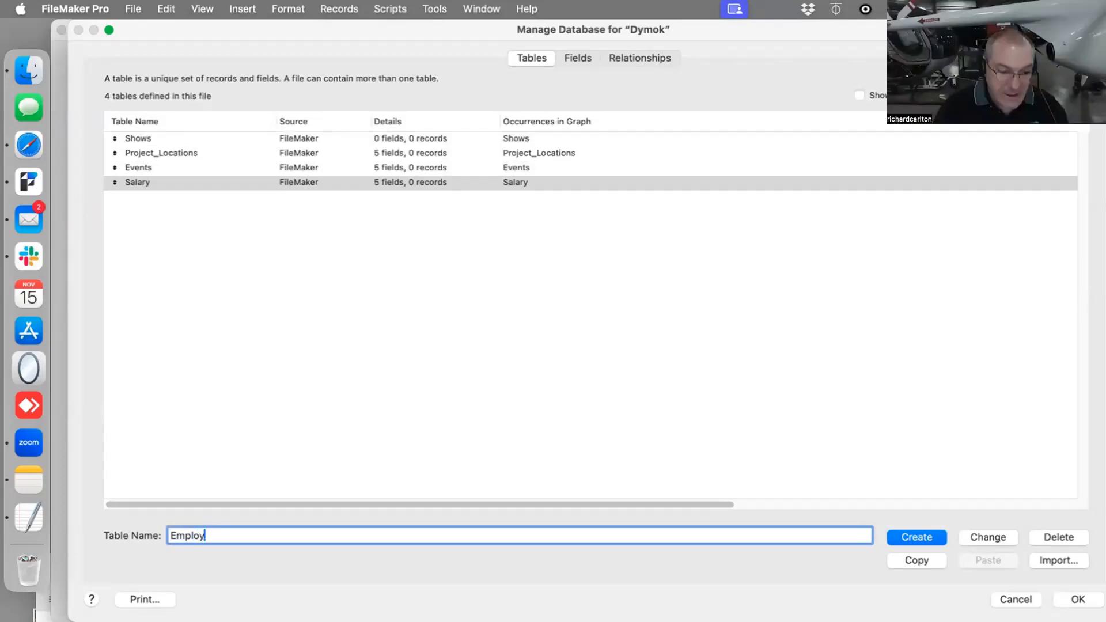
pyautogui.write('e')
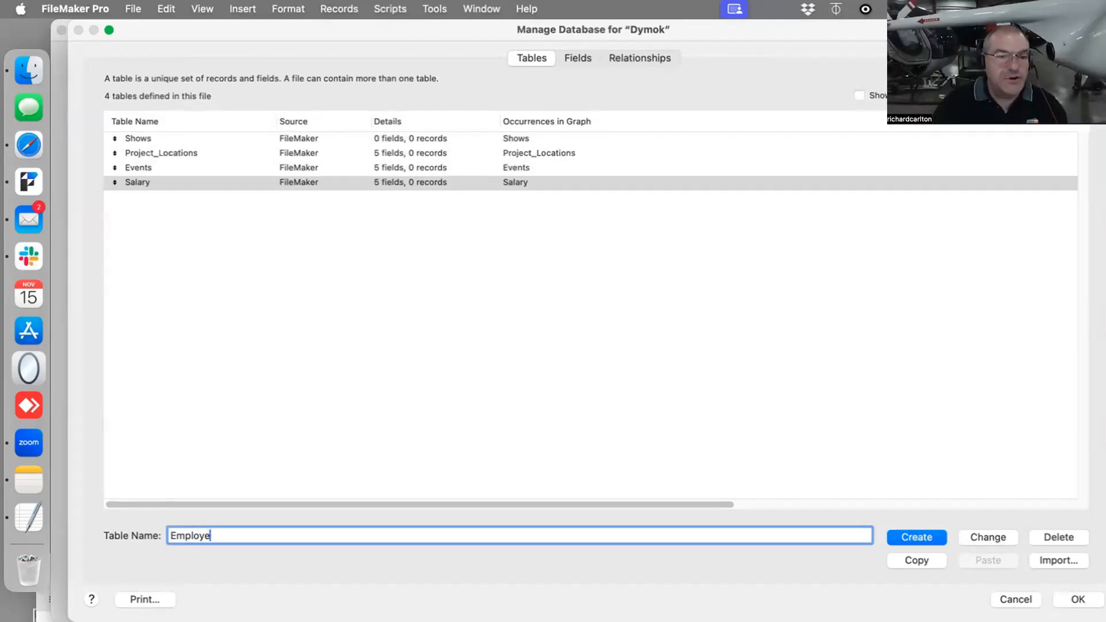
pyautogui.write('e')
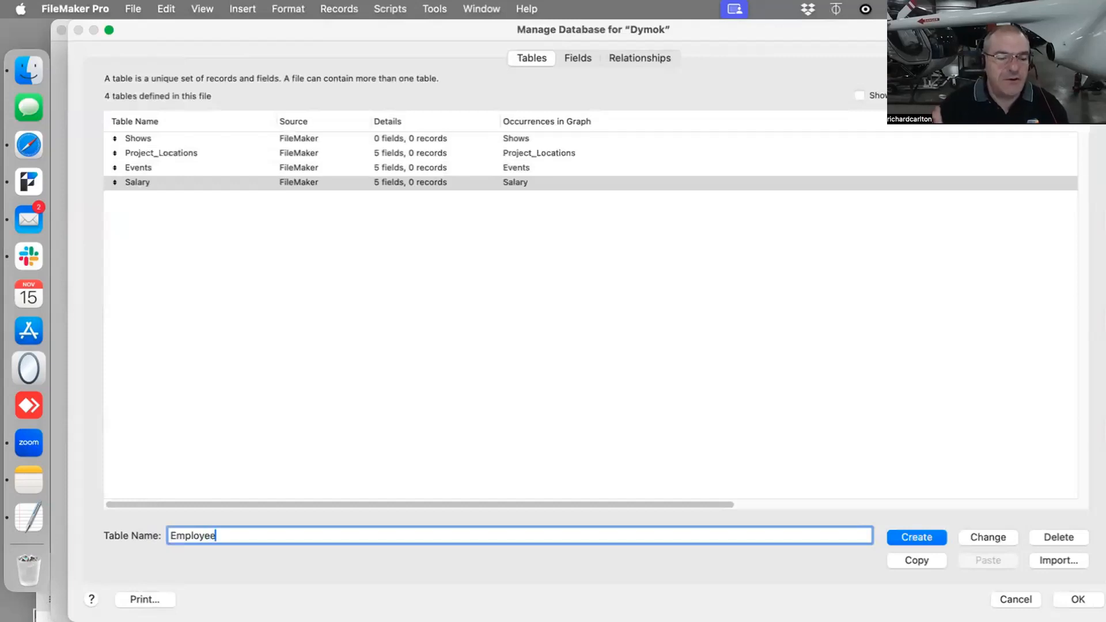
pyautogui.click(914, 537)
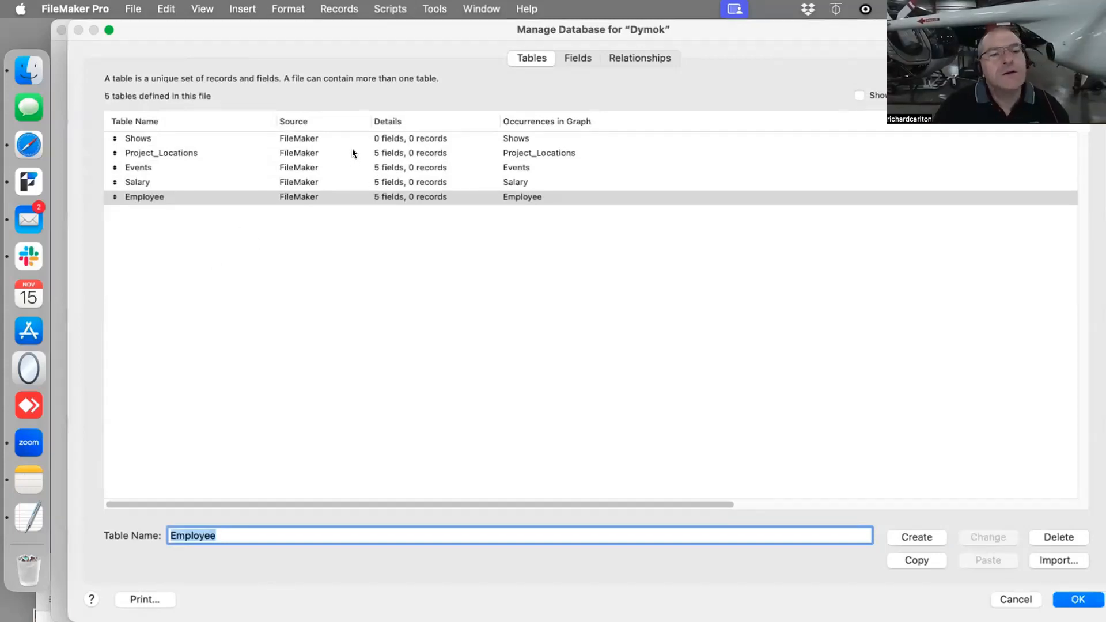
# - Delete all default fields from the Project_Locations and Events tables
pyautogui.click(387, 152)
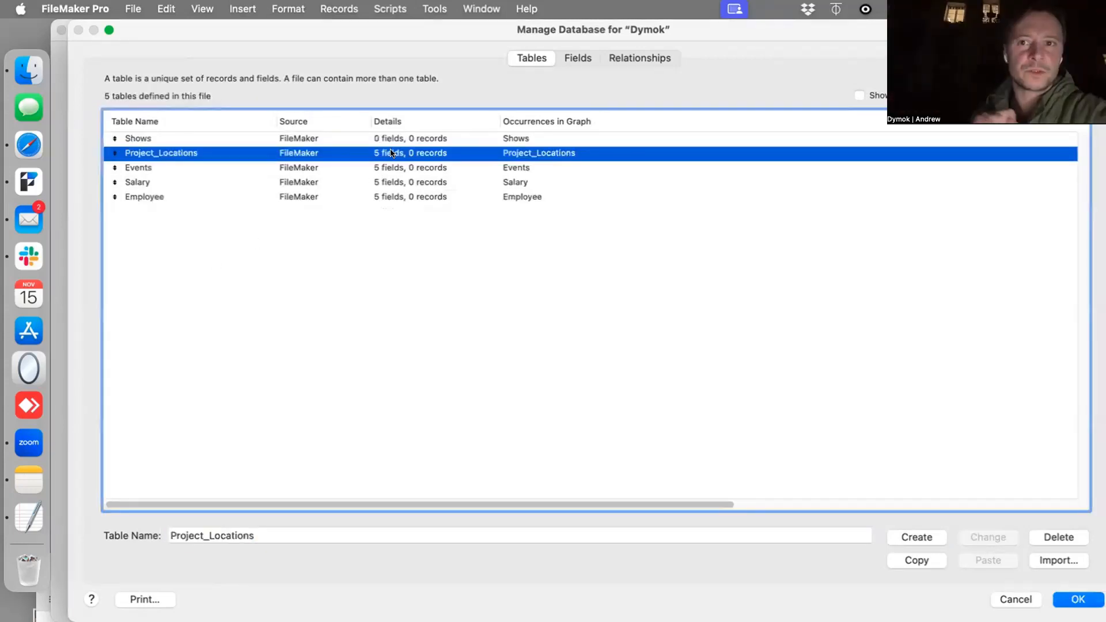
pyautogui.doubleClick(391, 153)
pyautogui.press('super+a')
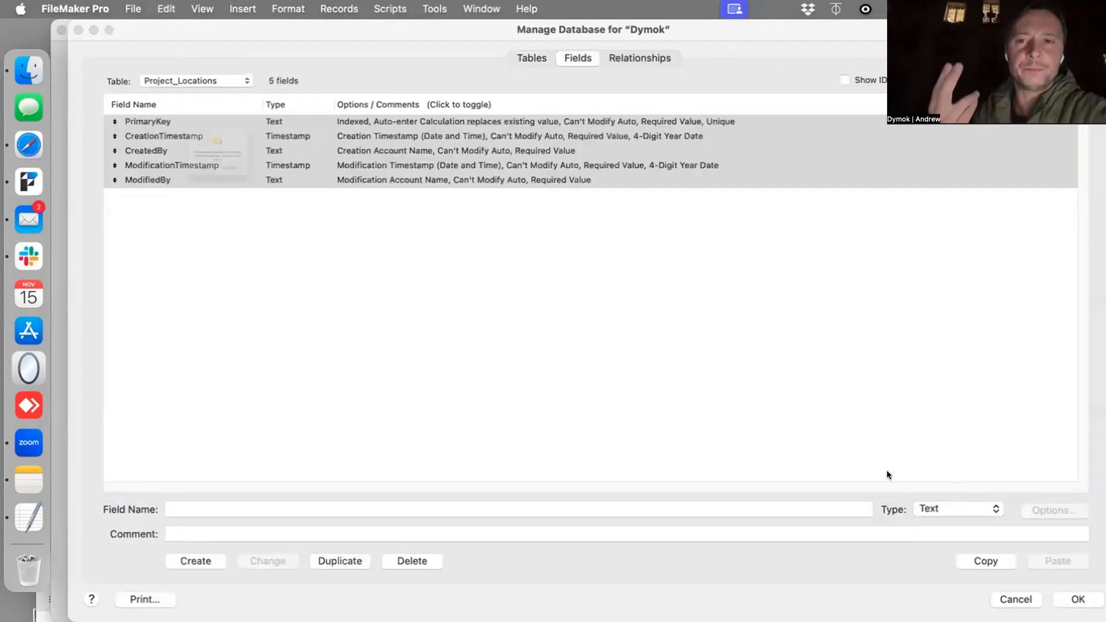
pyautogui.click(165, 205)
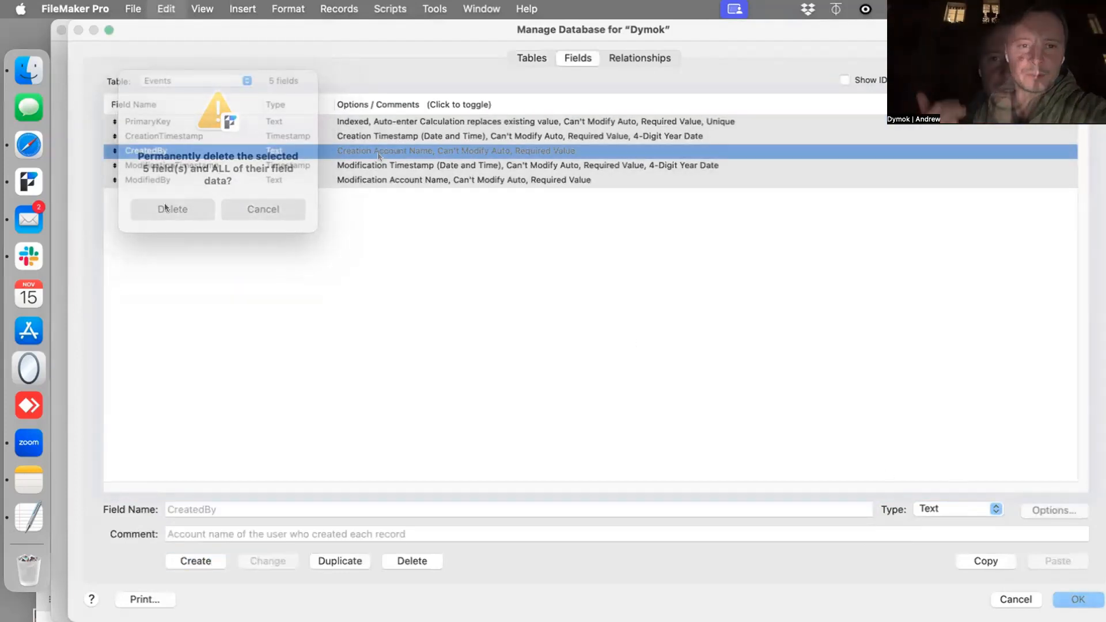
pyautogui.press('super+a')
pyautogui.press('Delete')
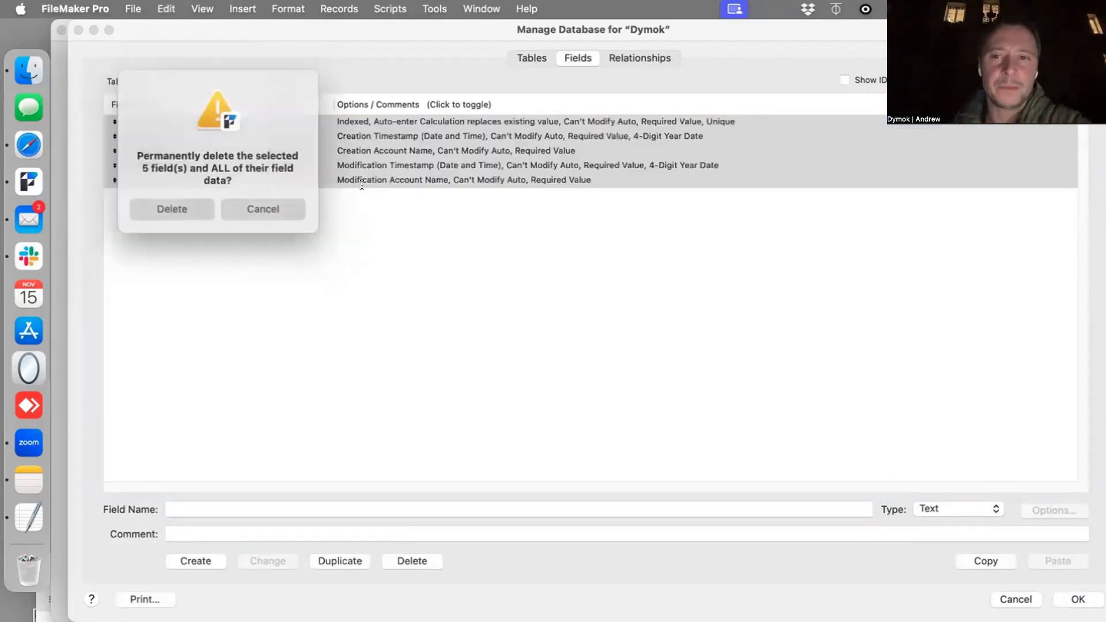
pyautogui.click(177, 208)
# - Delete all default fields from the Salary and Employee tables
pyautogui.click(217, 81)
pyautogui.click(216, 97)
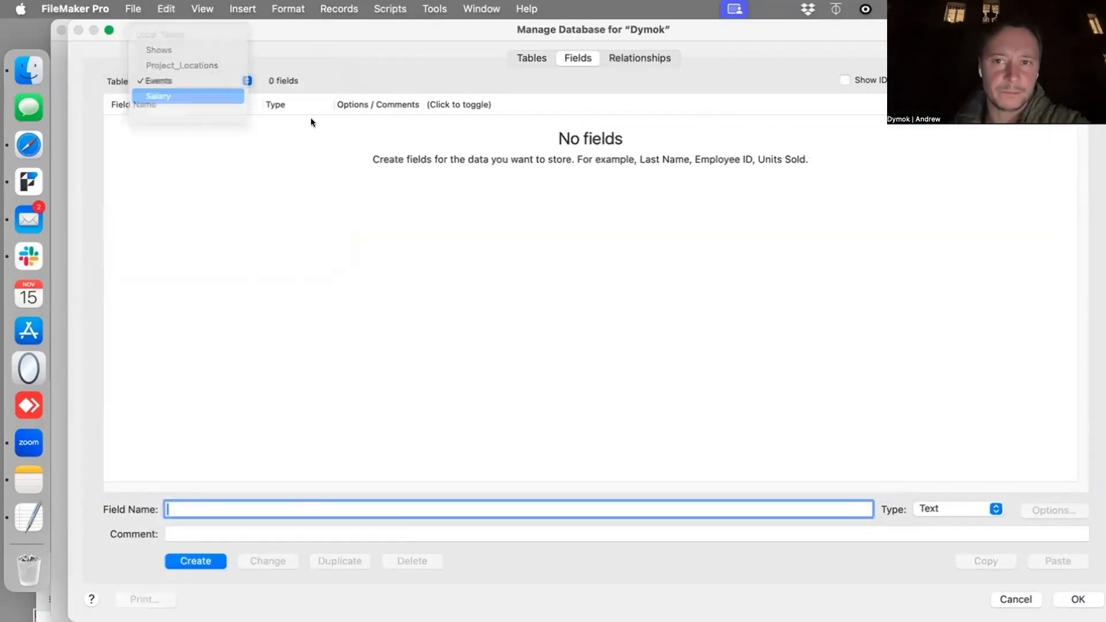
pyautogui.press('super+a')
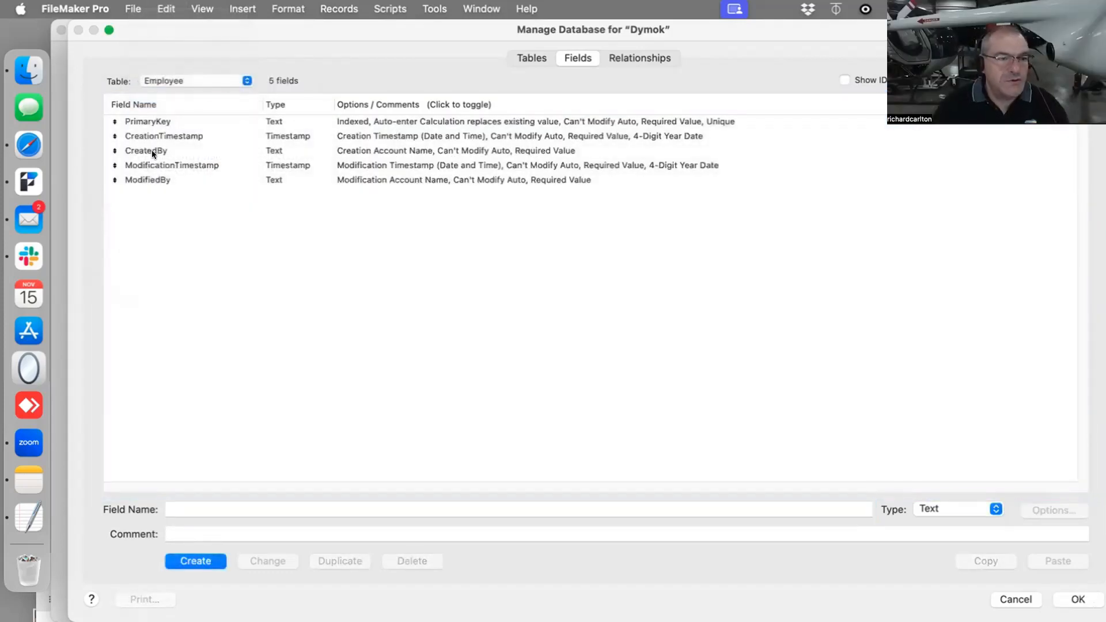
pyautogui.press('super+a')
pyautogui.press('Delete')
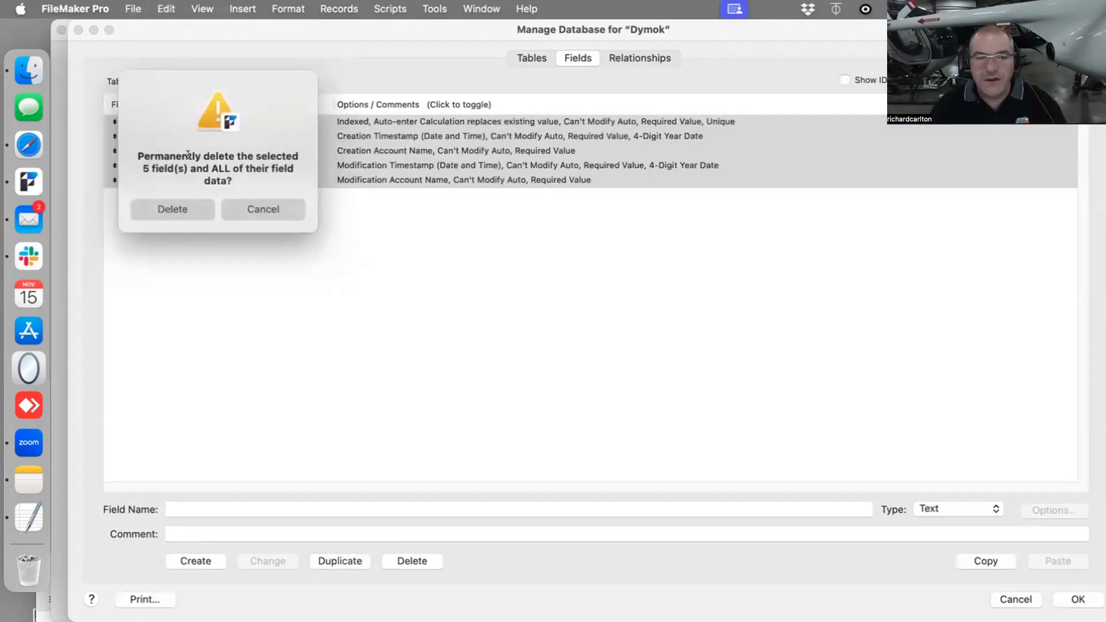
pyautogui.click(167, 204)
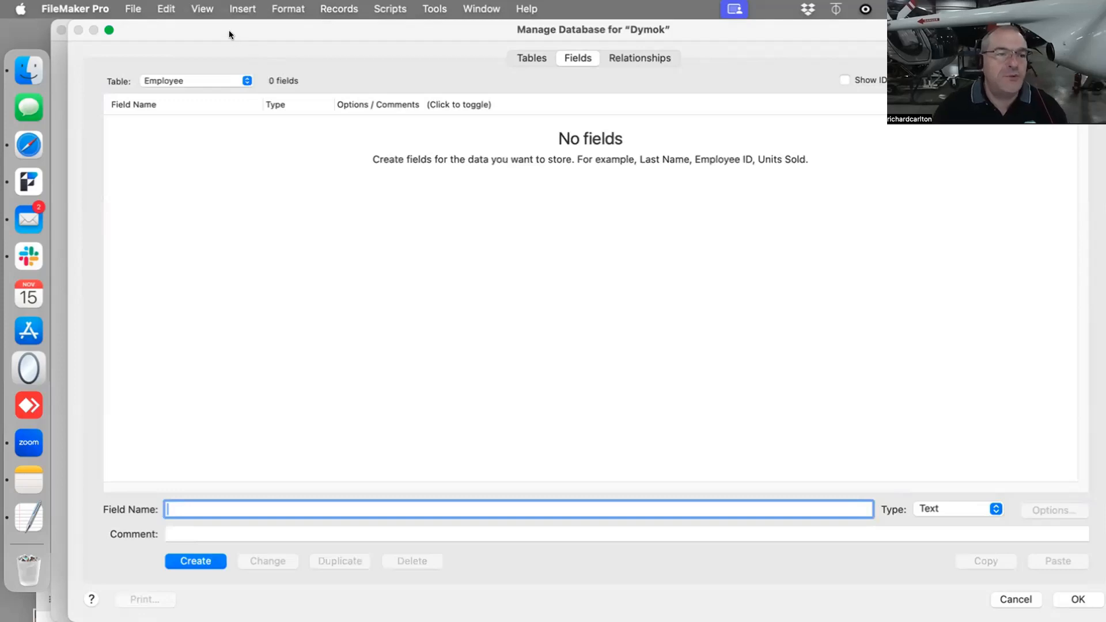
# - Move the Manage Database window down to uncover the overview document's window behind it, and return to the list of tables
pyautogui.moveTo(229, 30); pyautogui.dragTo(225, 150)
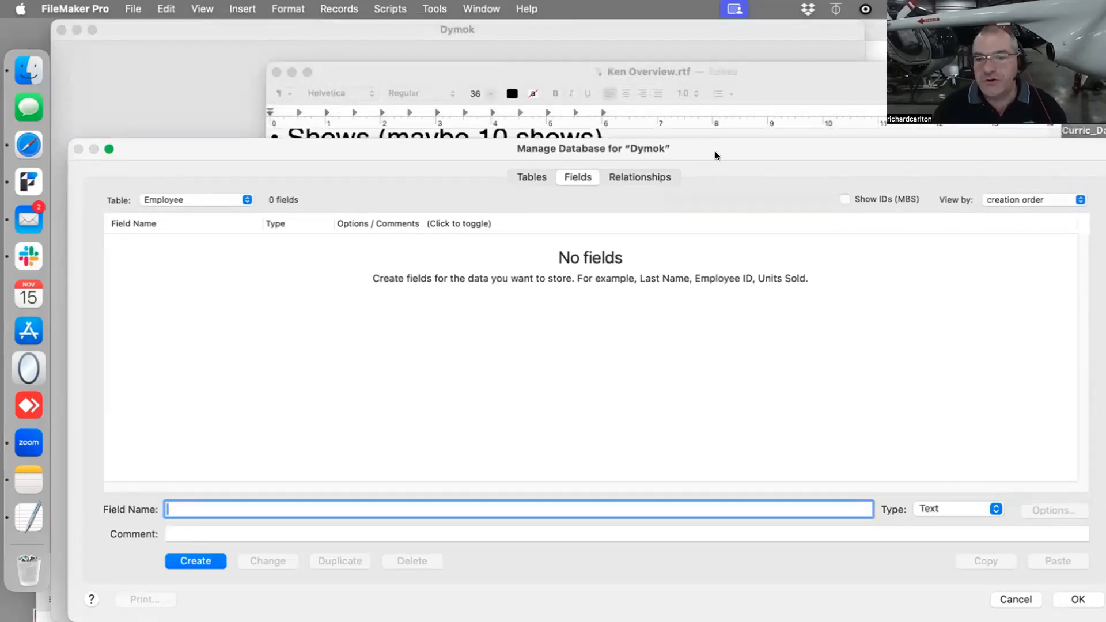
pyautogui.moveTo(716, 155); pyautogui.dragTo(693, 145)
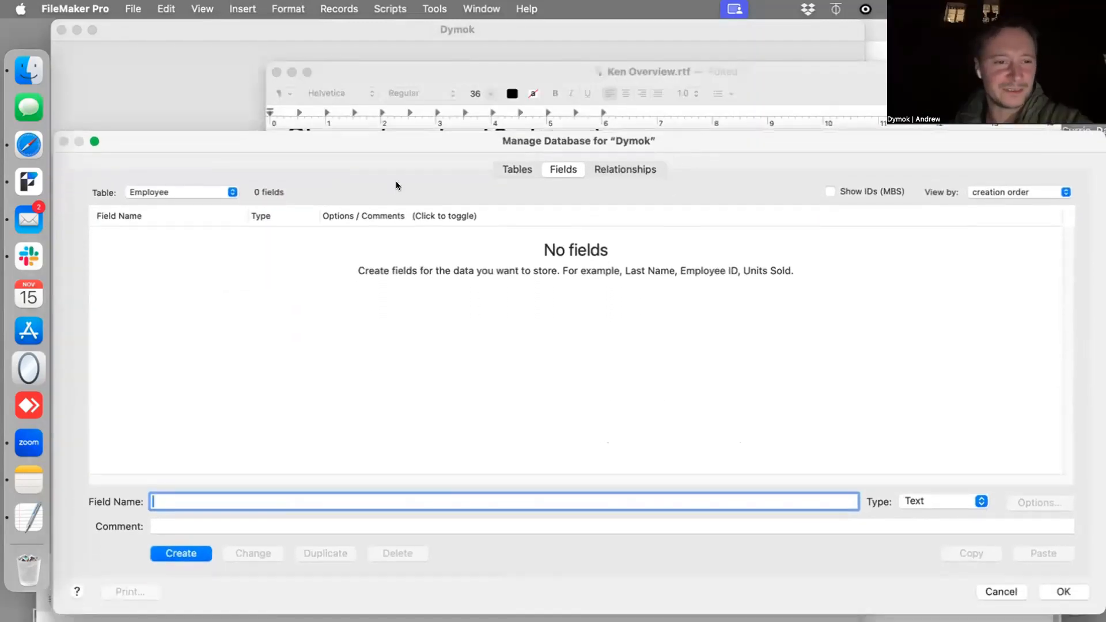
pyautogui.click(516, 167)
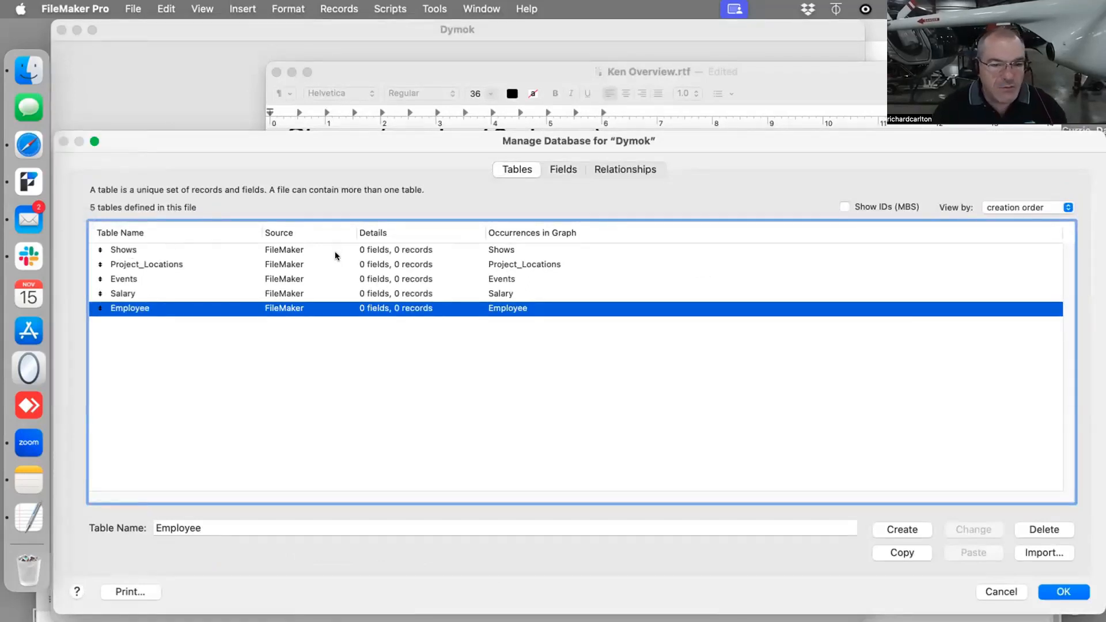
# - Create a text field named id_show_p with an auto-entered serial number in the Shows table
pyautogui.click(258, 249)
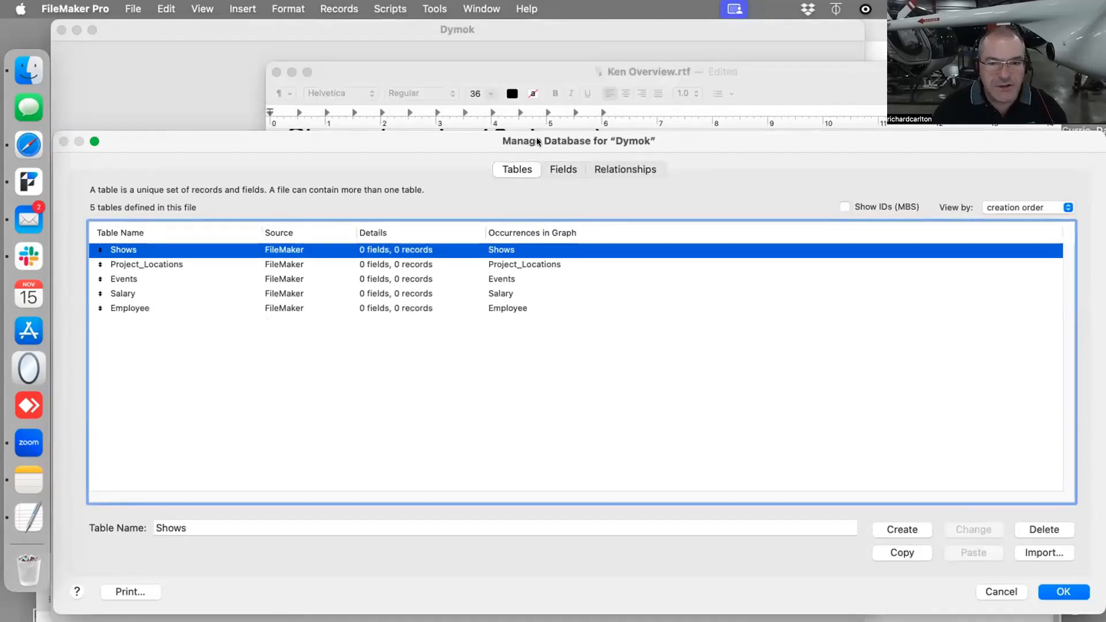
pyautogui.click(563, 169)
pyautogui.moveTo(190, 145); pyautogui.dragTo(190, 91)
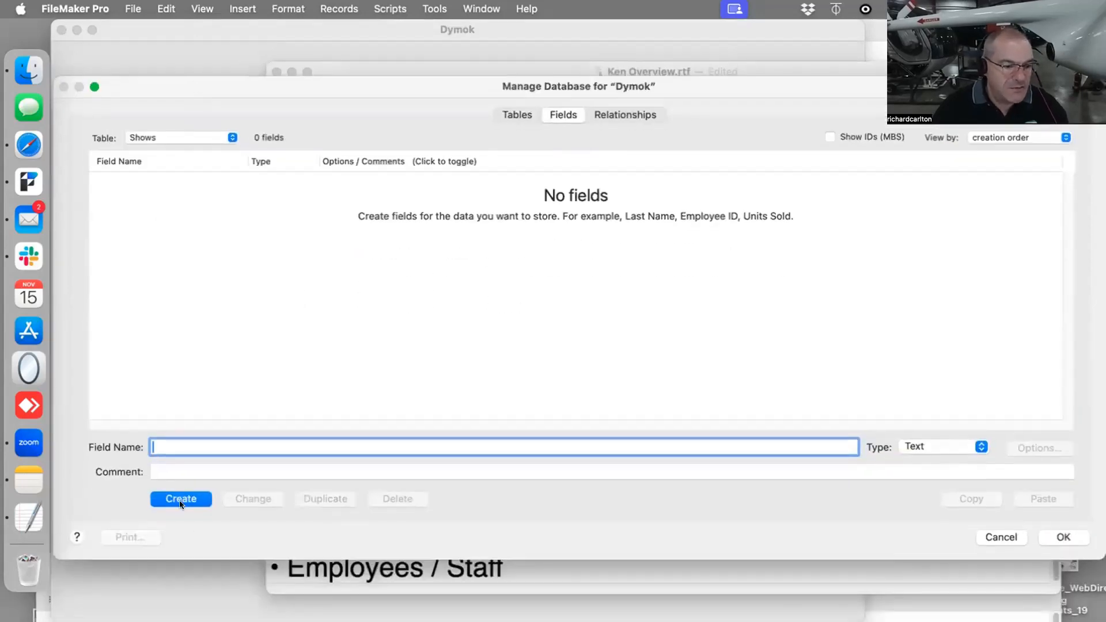
pyautogui.write('id_show_p')
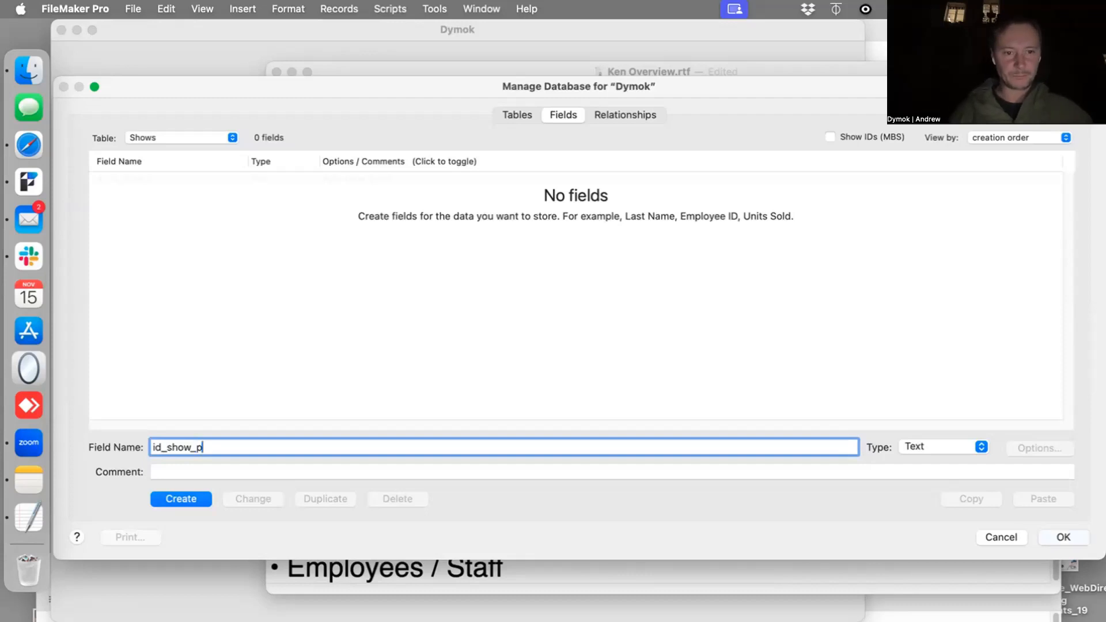
pyautogui.press('Return')
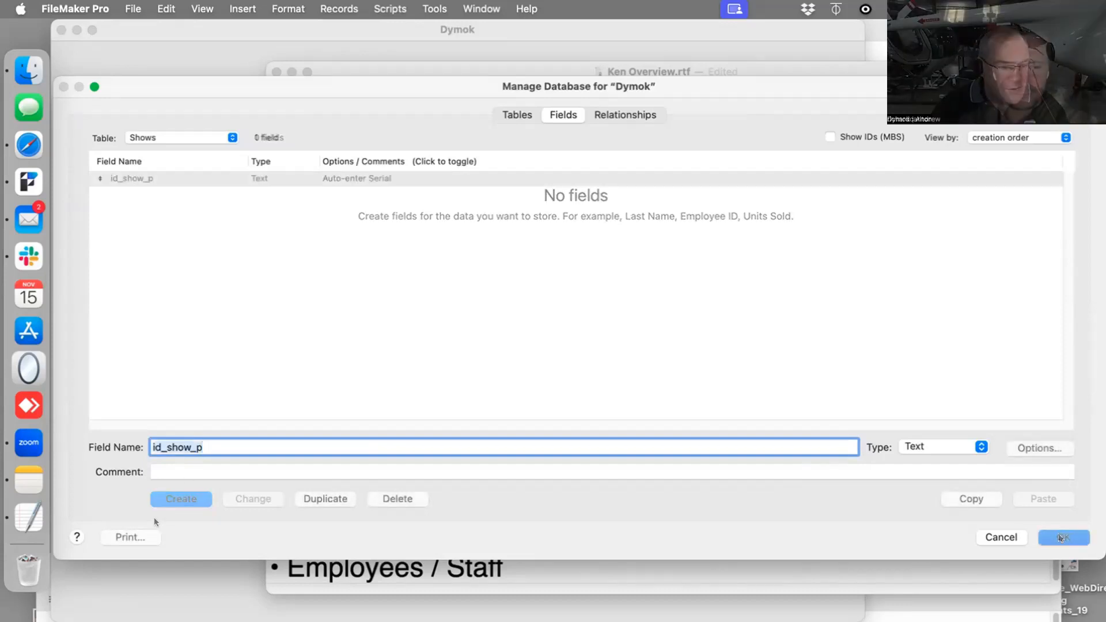
# - Create a text field named id_project_loc_p in the Project_Locations table
pyautogui.click(166, 136)
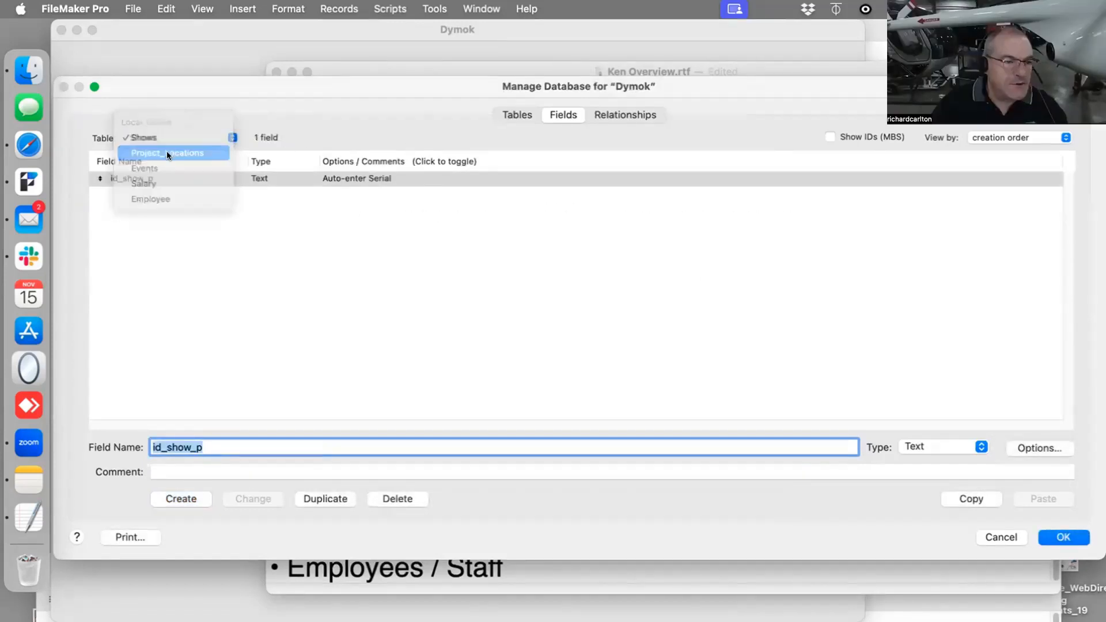
pyautogui.click(172, 151)
pyautogui.write('id_')
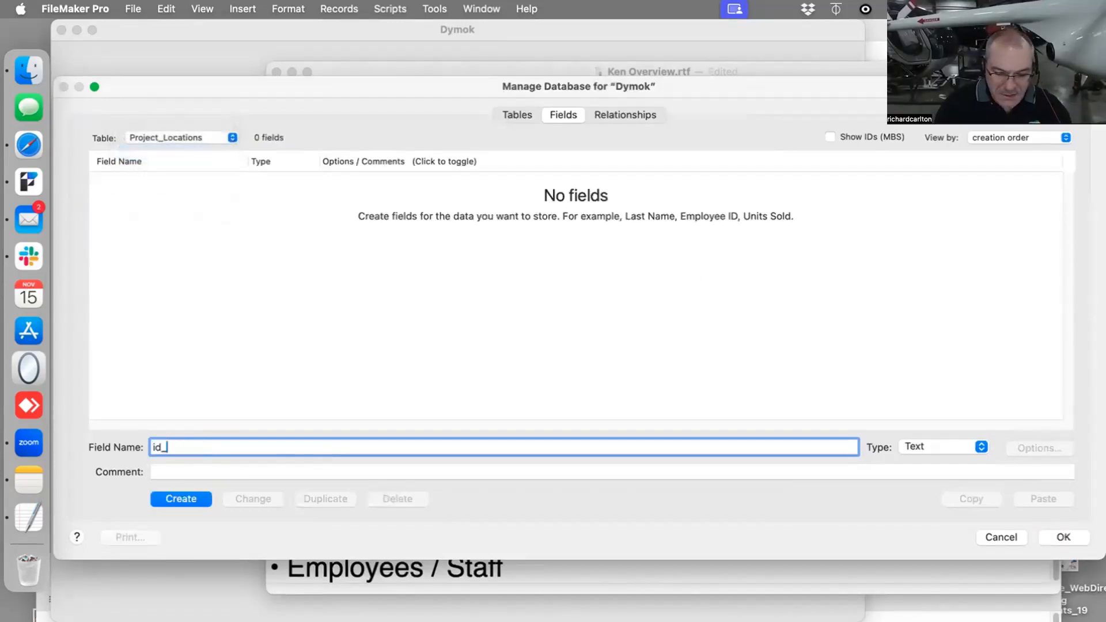
pyautogui.write('project_loc')
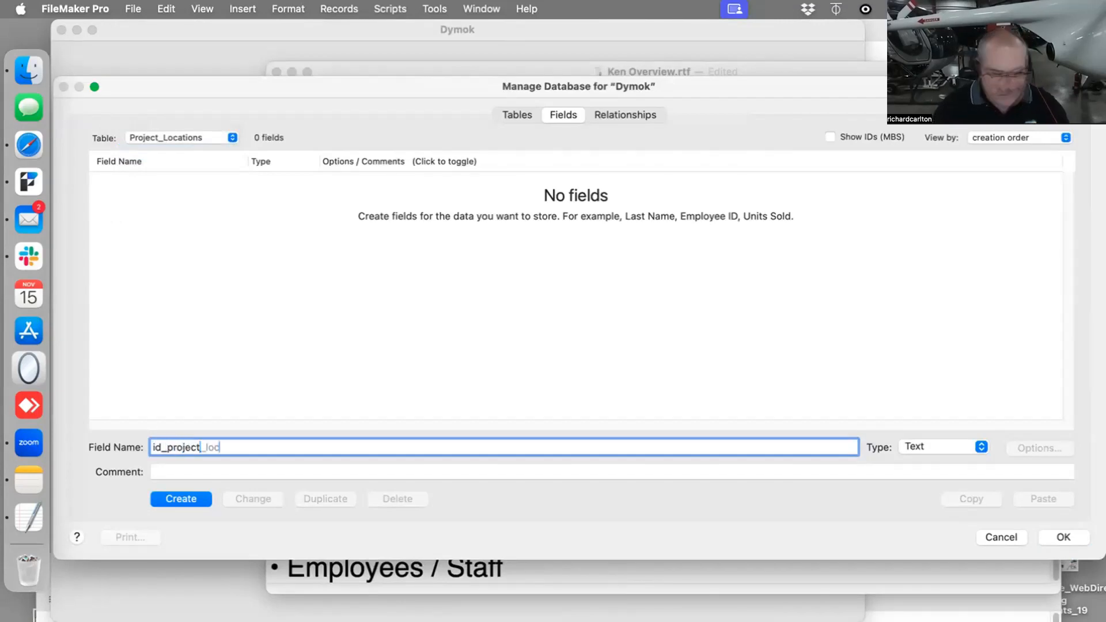
pyautogui.write('_p')
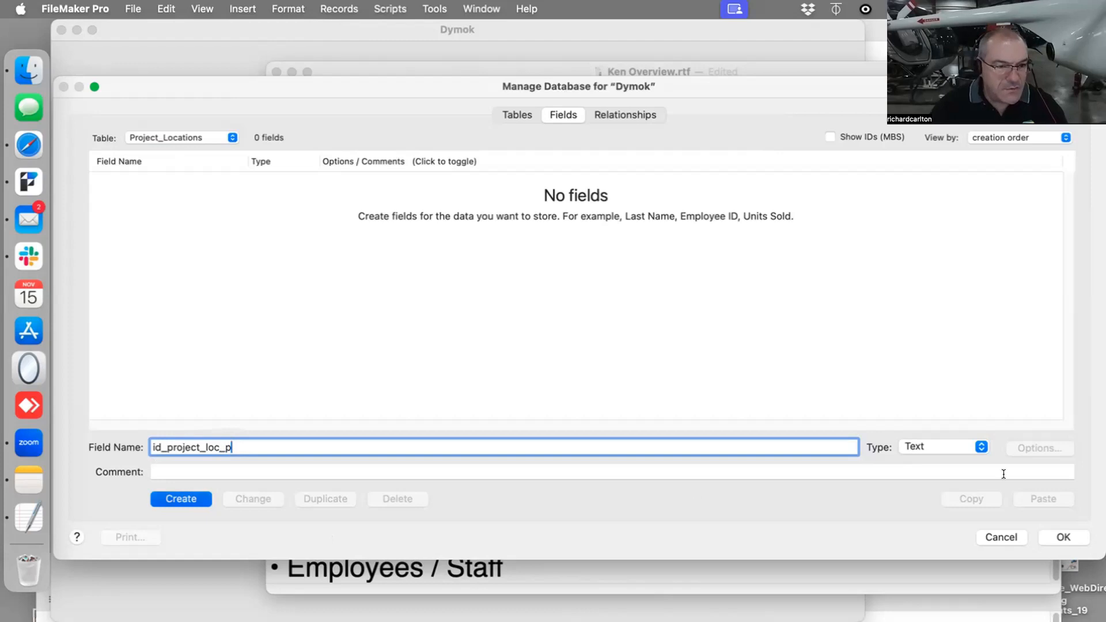
pyautogui.press('Return')
# - Set the id_project_loc_p field to auto-enter a serial number
pyautogui.click(1040, 449)
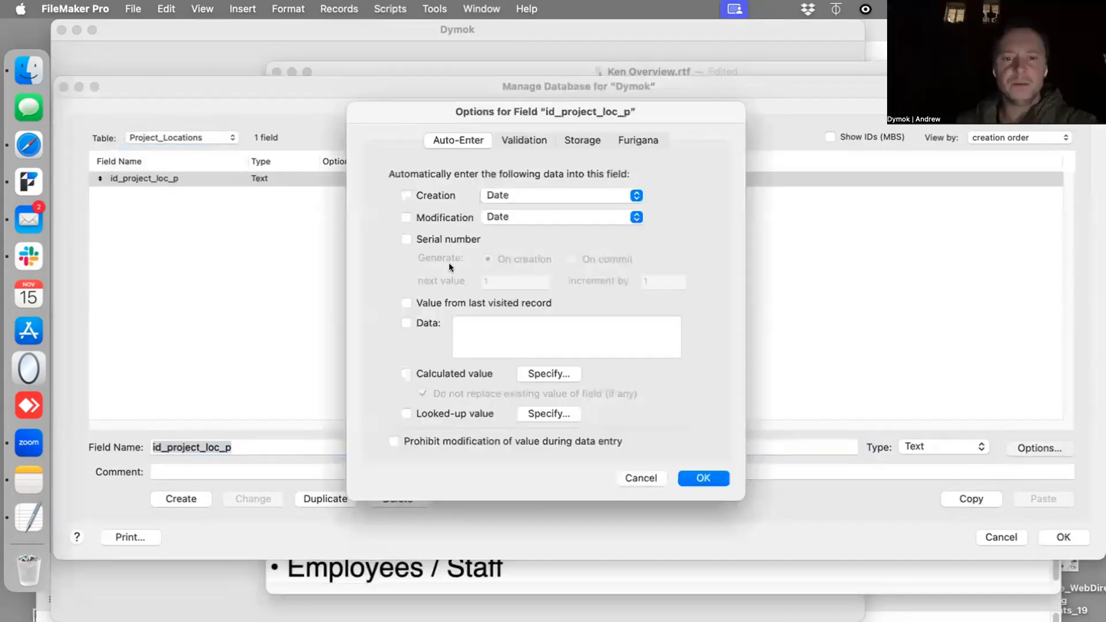
pyautogui.click(435, 240)
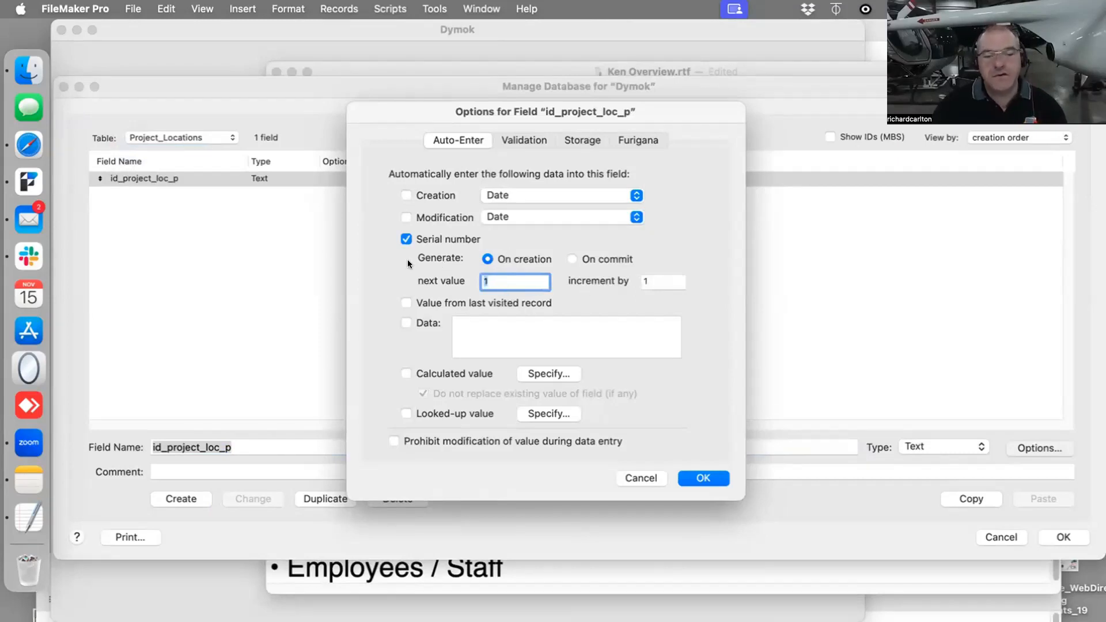
pyautogui.click(690, 475)
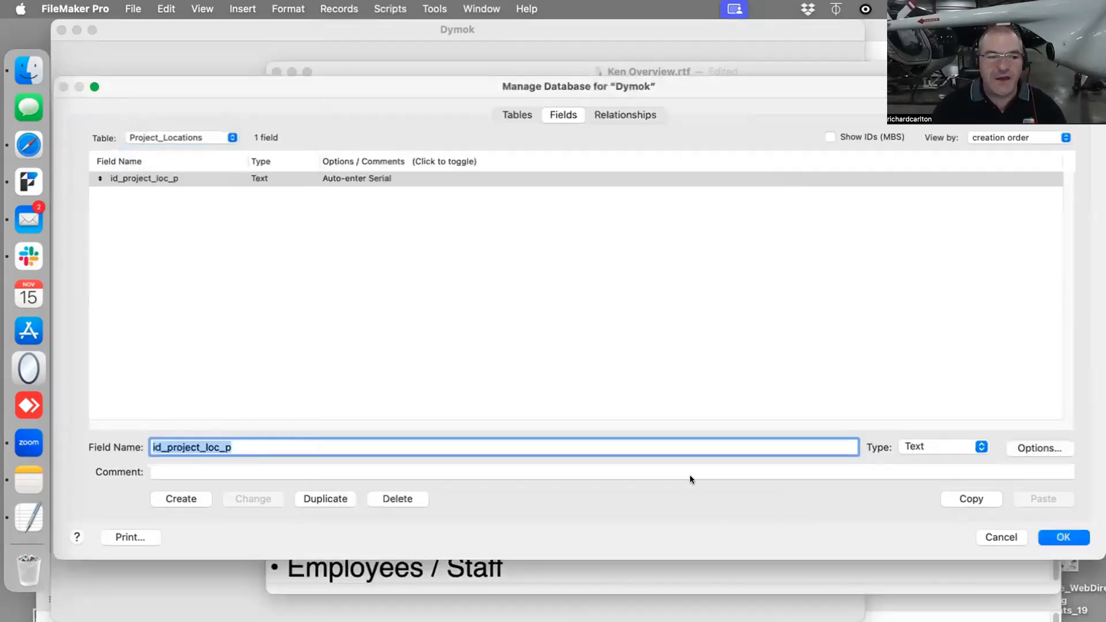
# - Create a text field named id_event_p in the Events table
pyautogui.click(174, 133)
pyautogui.click(168, 148)
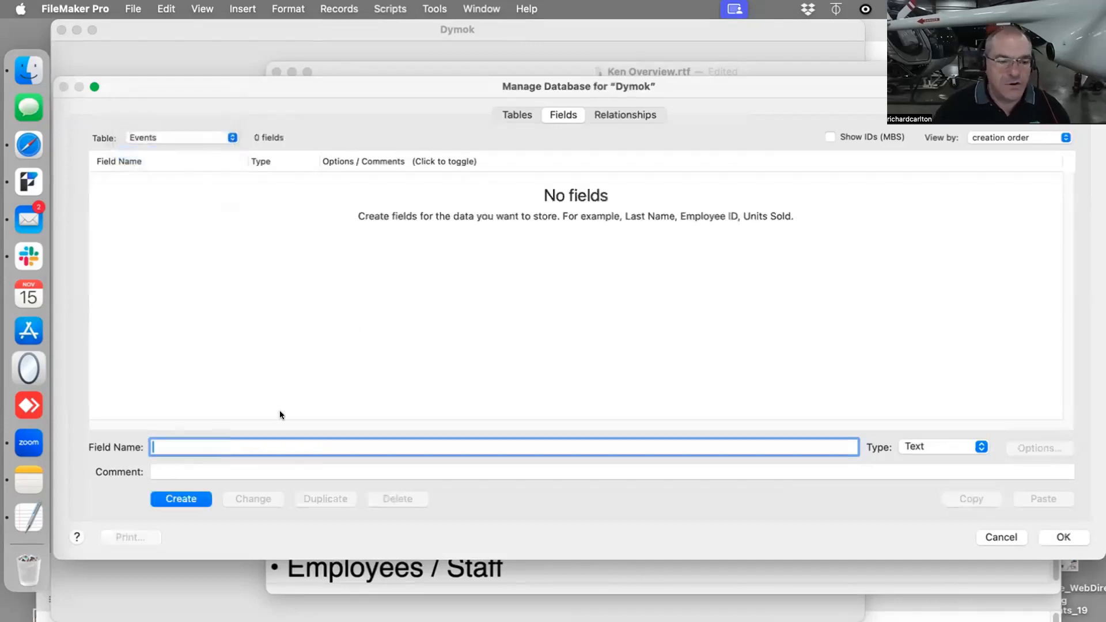
pyautogui.write('if_')
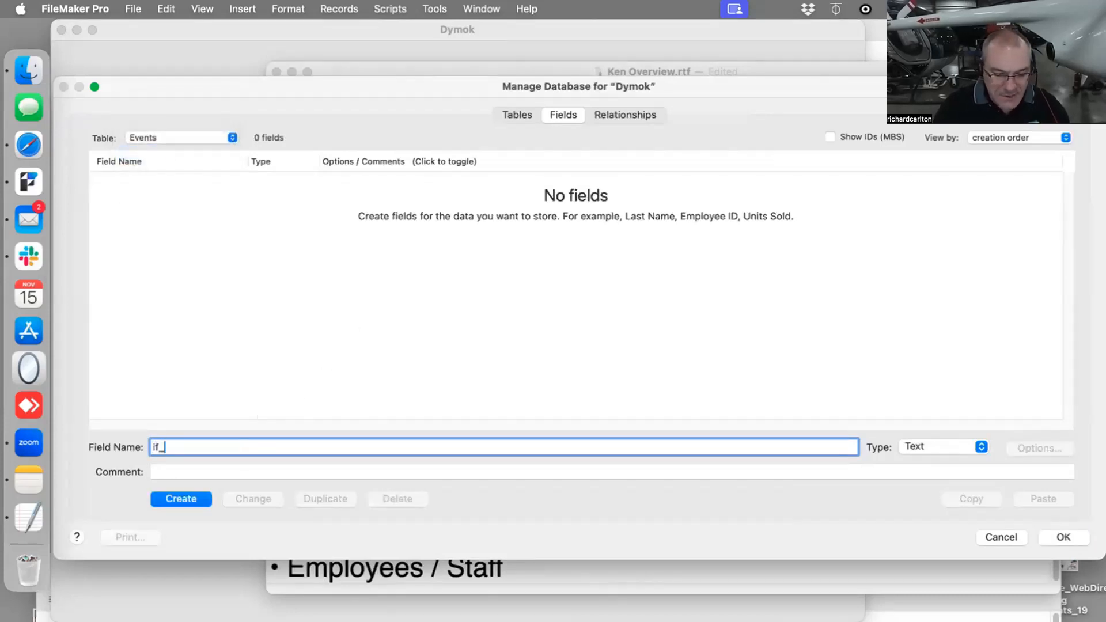
pyautogui.write('event')
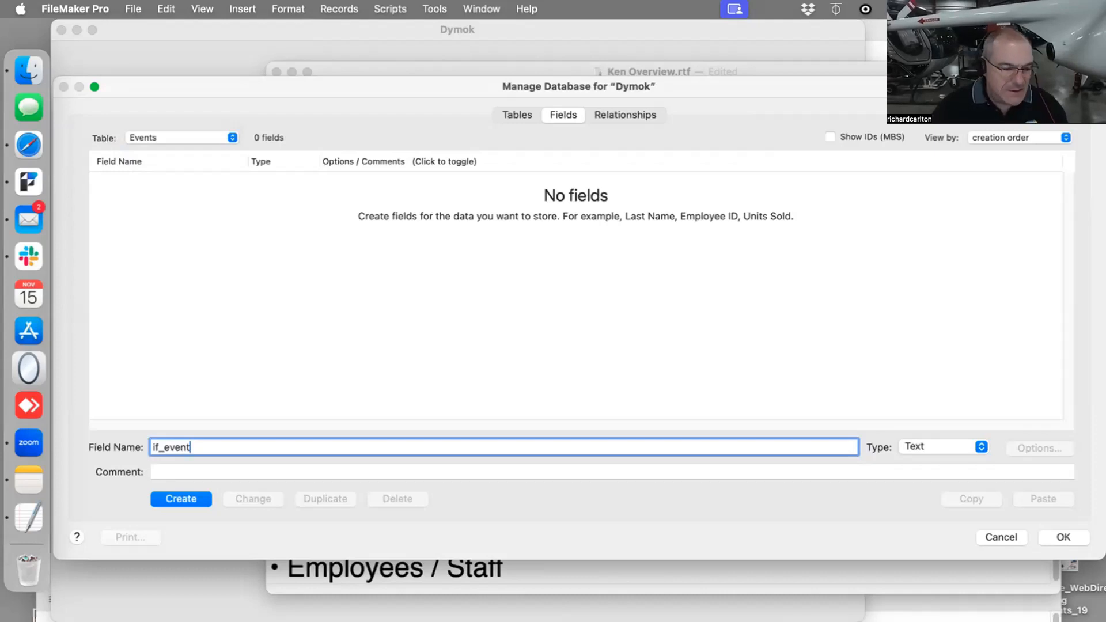
pyautogui.press('Left')
pyautogui.press('Left')
pyautogui.press('Left')
pyautogui.press('Left')
pyautogui.press('Left')
pyautogui.press('Left')
pyautogui.press('BackSpace')
pyautogui.write('d')
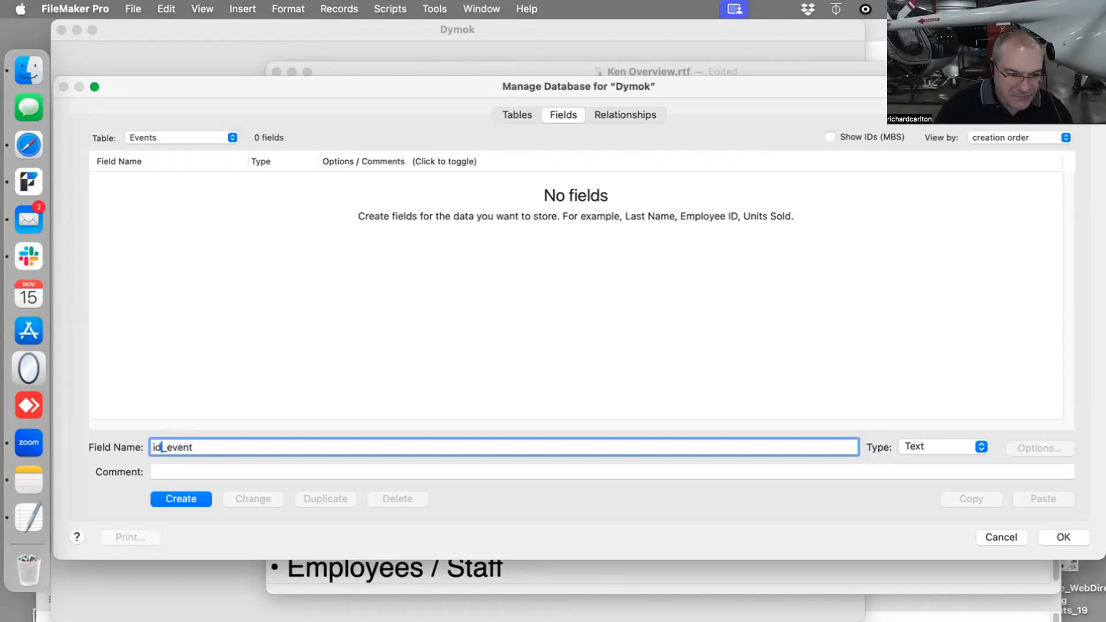
pyautogui.click(272, 439)
pyautogui.write('_p')
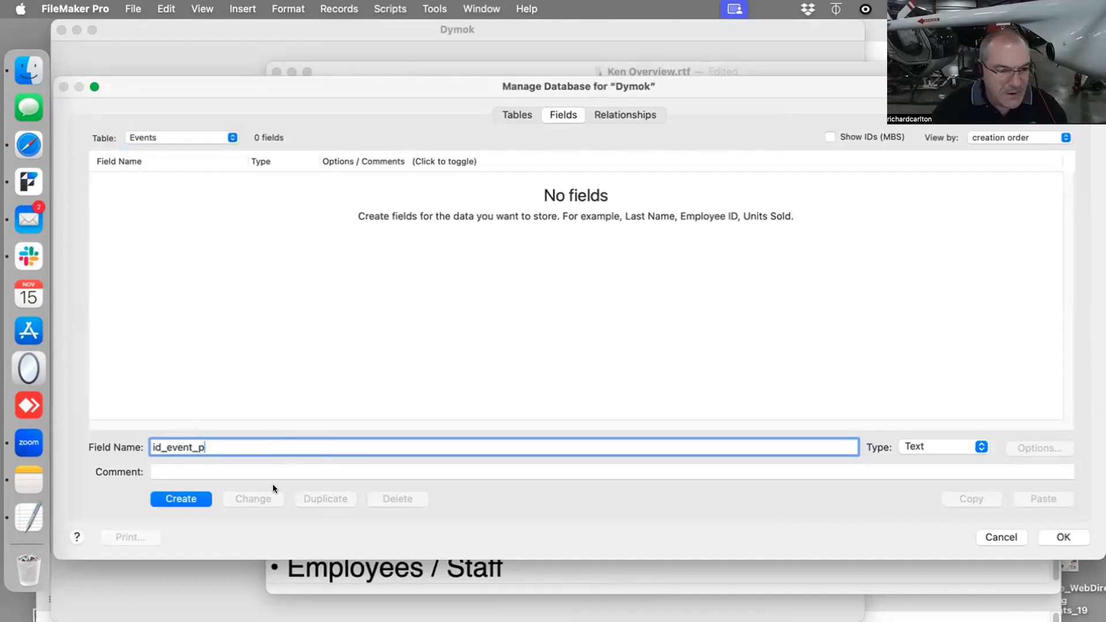
pyautogui.click(156, 497)
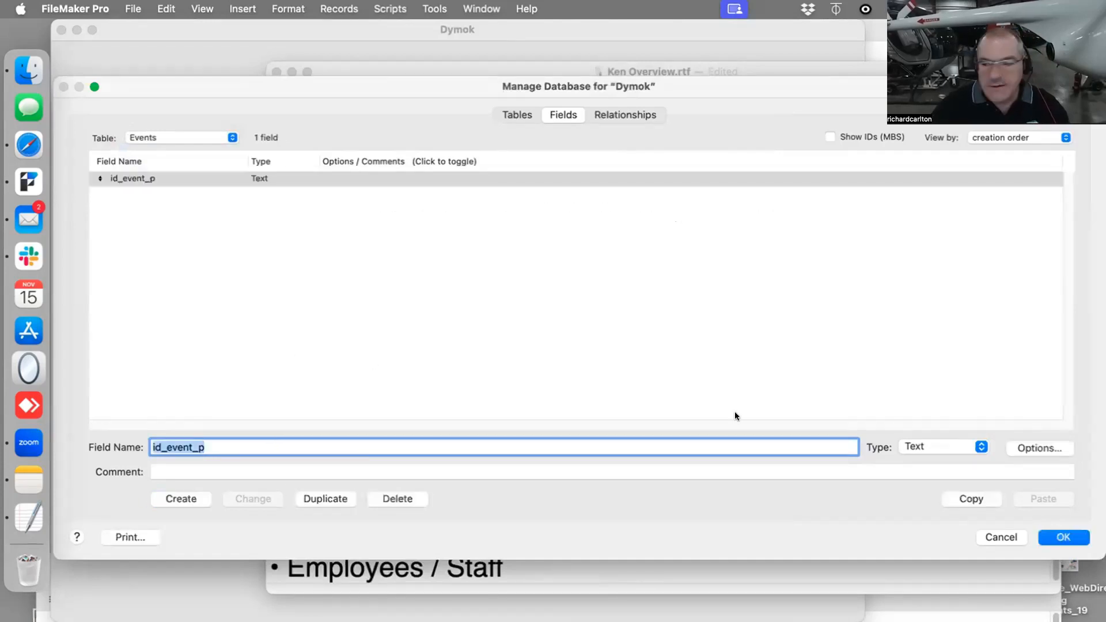
# - Set the id_event_p field to auto-enter a serial number
pyautogui.click(1025, 448)
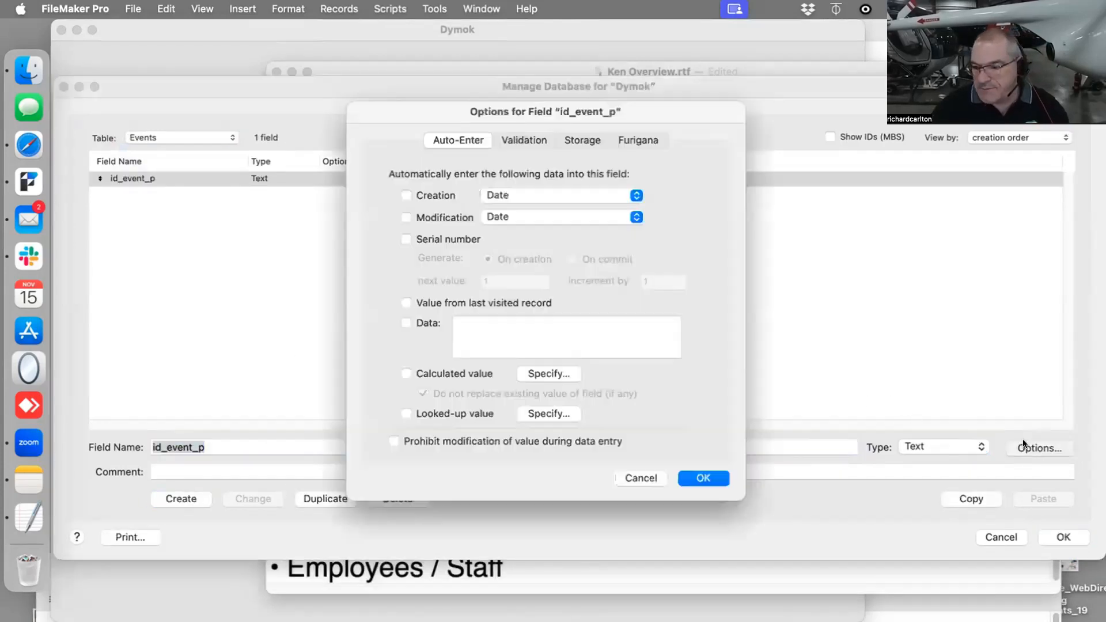
pyautogui.click(438, 235)
pyautogui.click(690, 476)
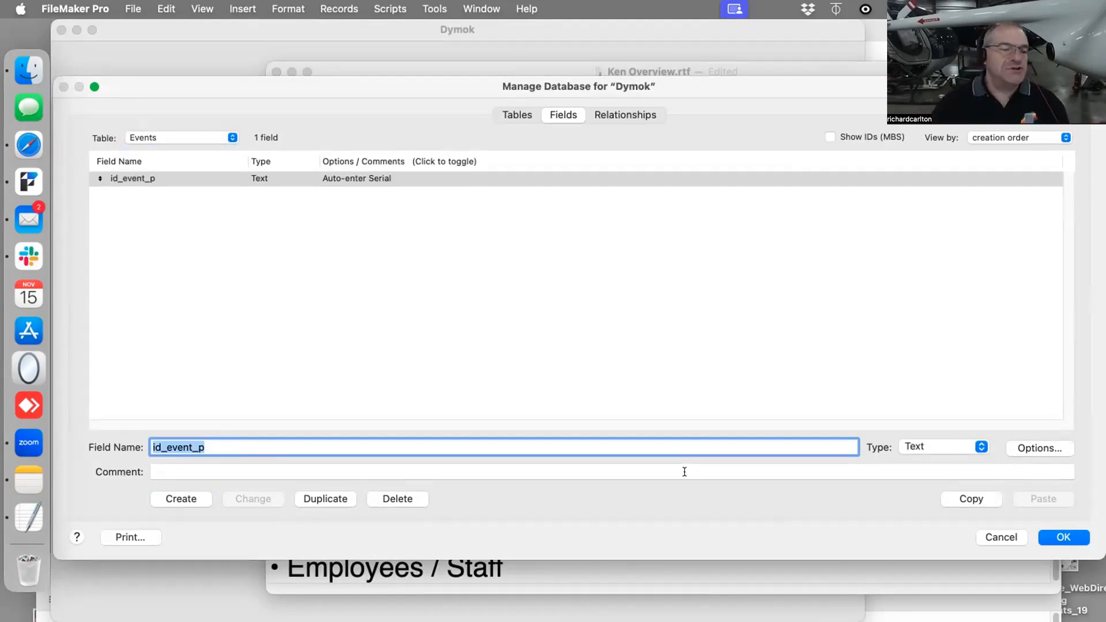
# - Create a text field named id_salary_p in the Salary table
pyautogui.click(153, 131)
pyautogui.click(154, 149)
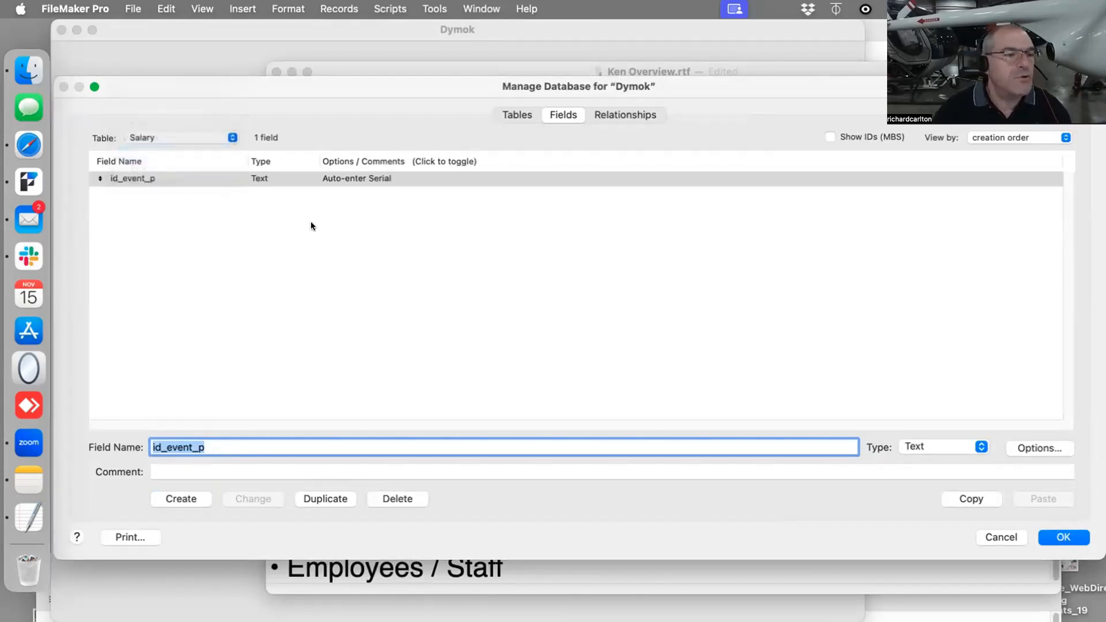
pyautogui.write('id_')
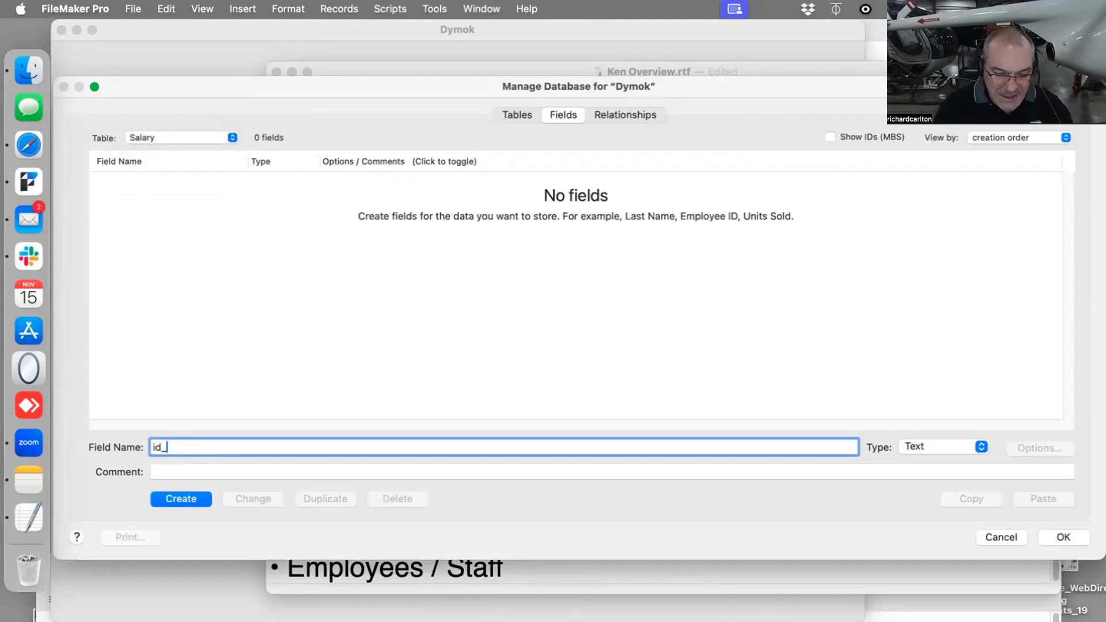
pyautogui.write('salary_p')
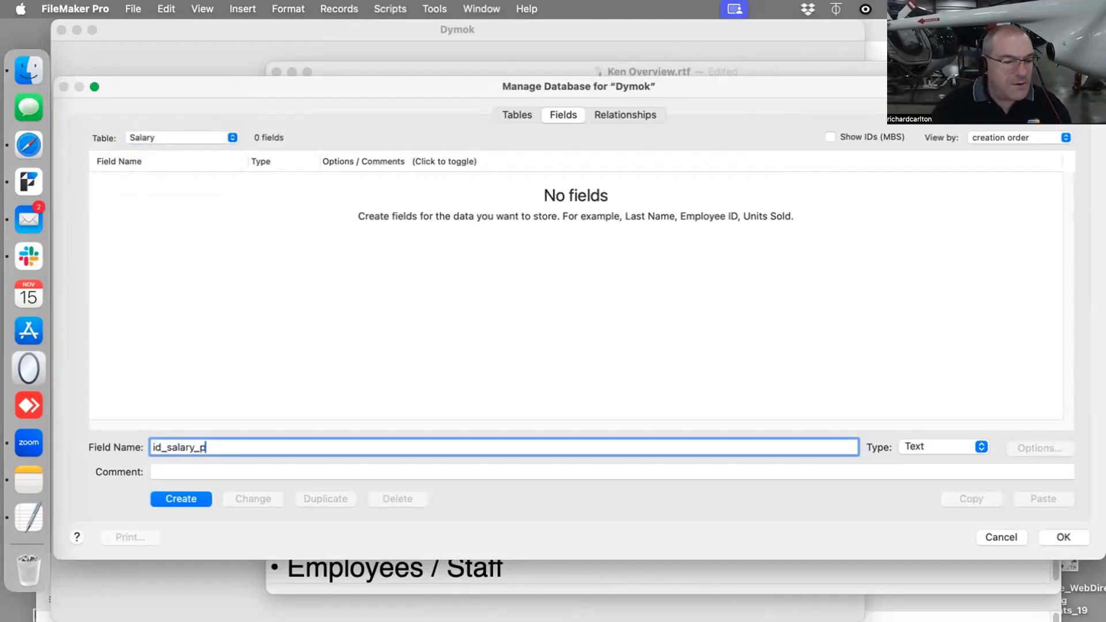
pyautogui.press('Return')
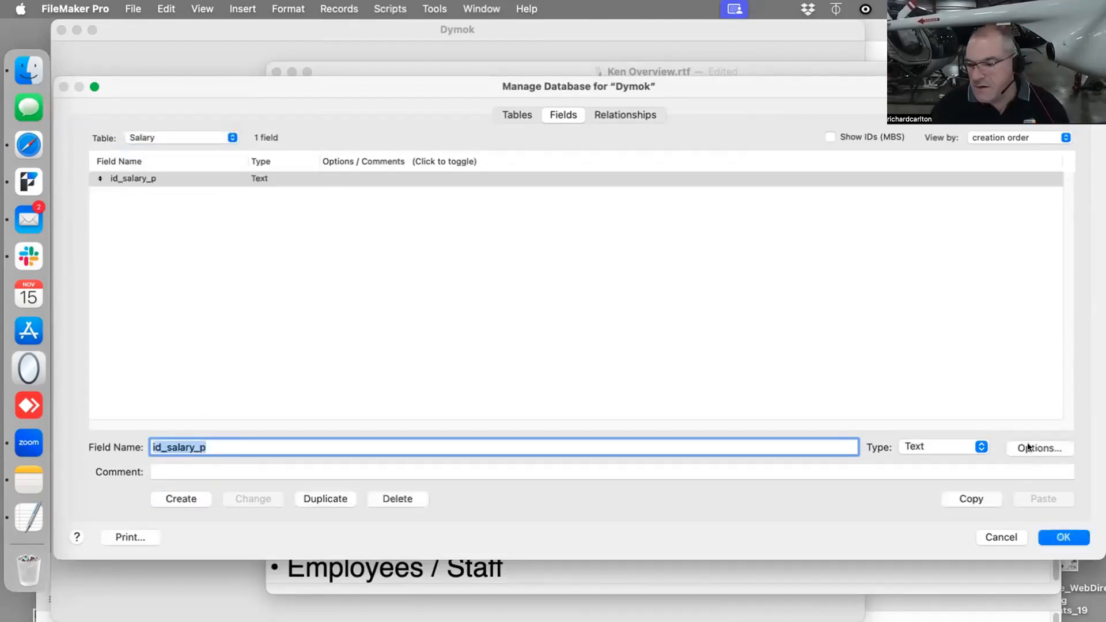
# - Set the id_salary_p field to auto-enter a serial number
pyautogui.click(1028, 448)
pyautogui.click(427, 241)
pyautogui.click(704, 469)
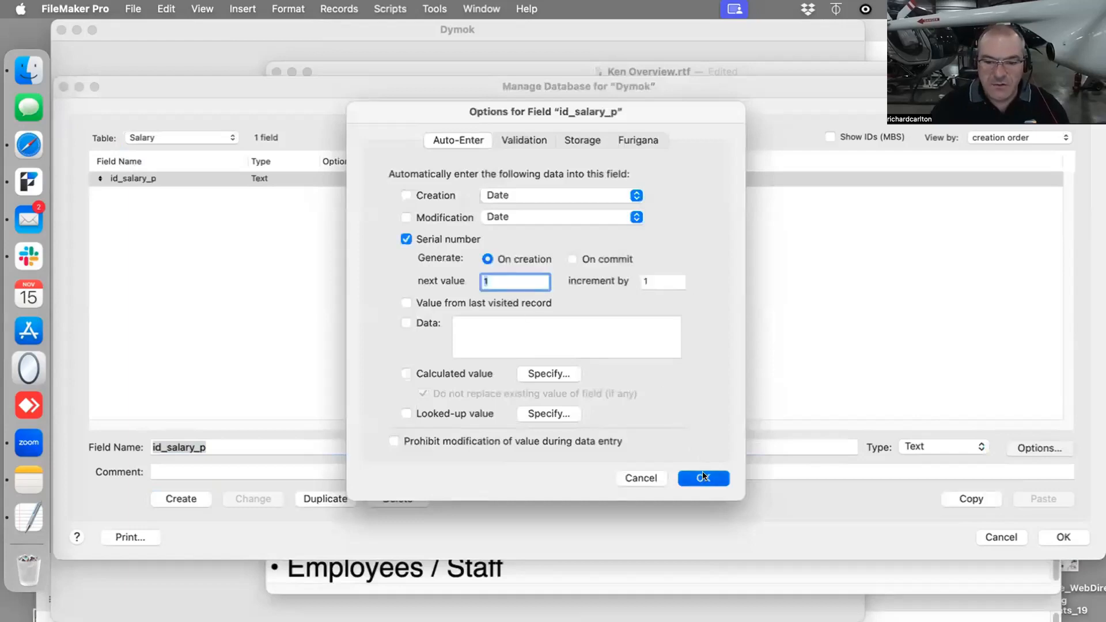
# - Create a text field named id_employee_p in the Employee table
pyautogui.click(181, 137)
pyautogui.click(181, 150)
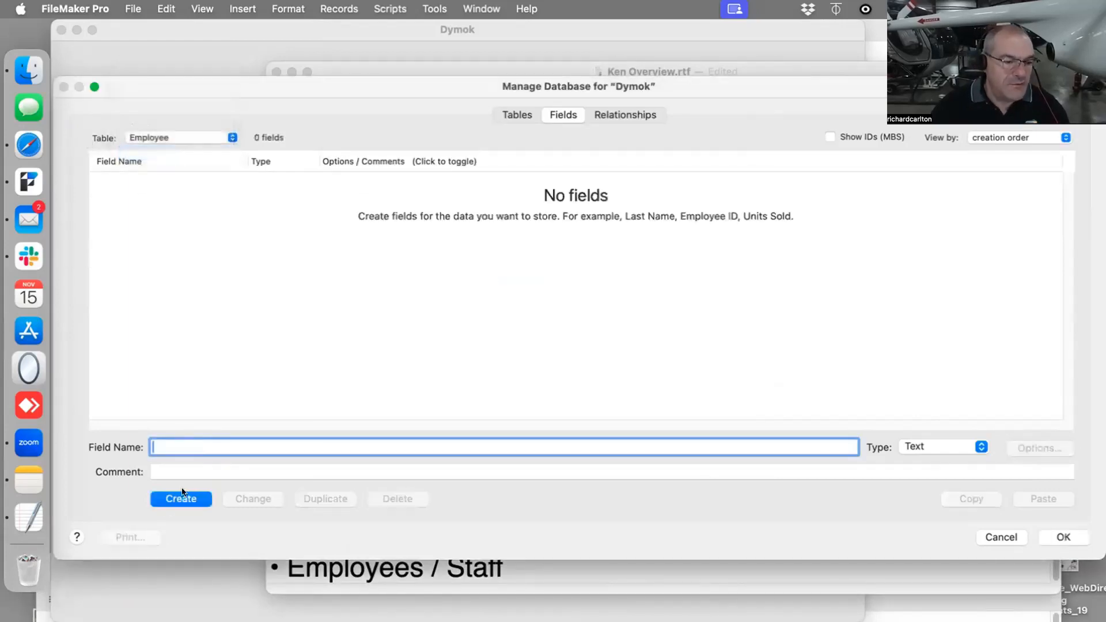
pyautogui.write('id_e')
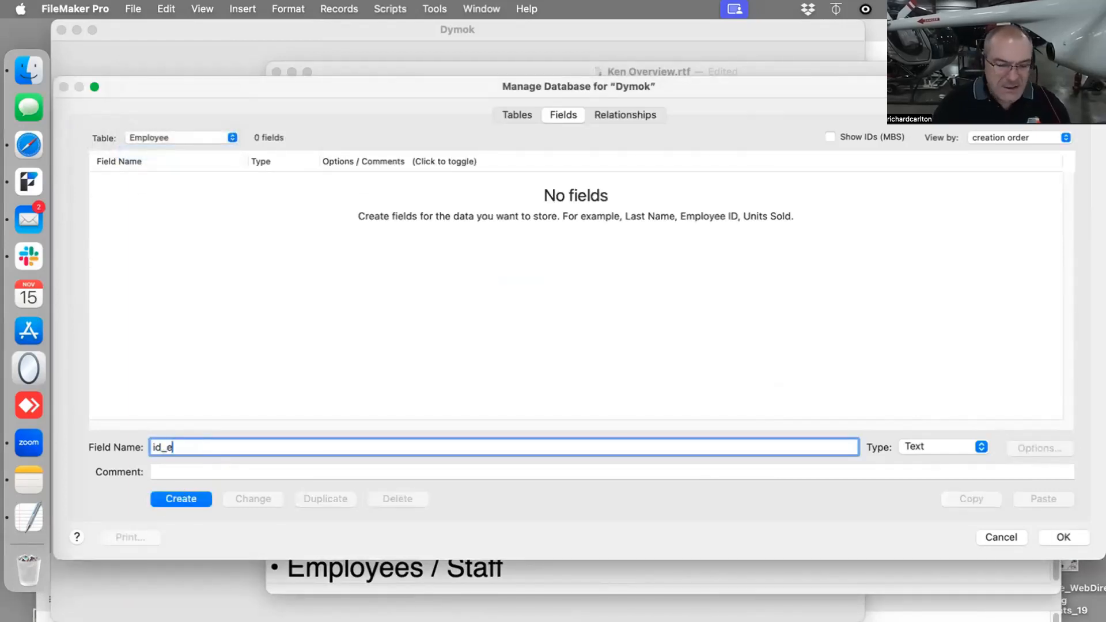
pyautogui.press('BackSpace')
pyautogui.write('EE')
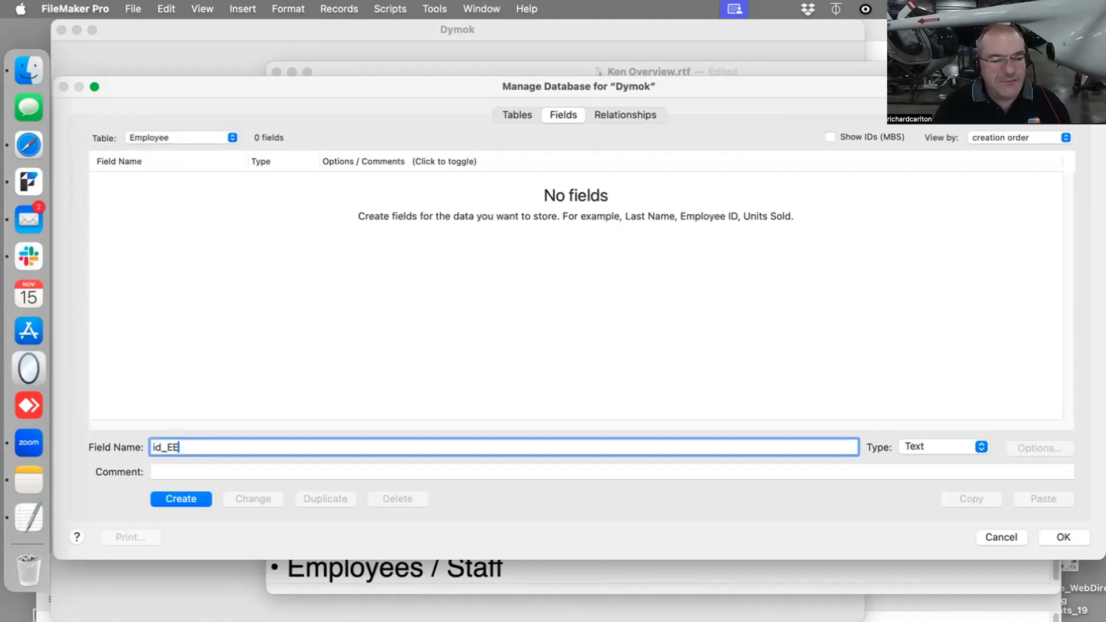
pyautogui.press('BackSpace')
pyautogui.press('BackSpace')
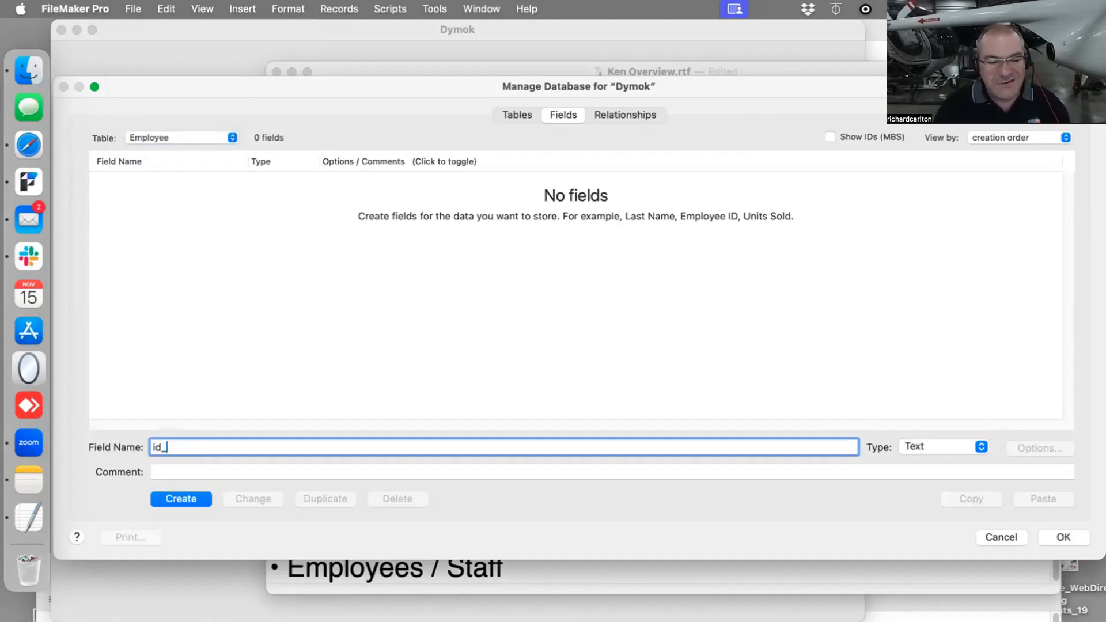
pyautogui.write('employe')
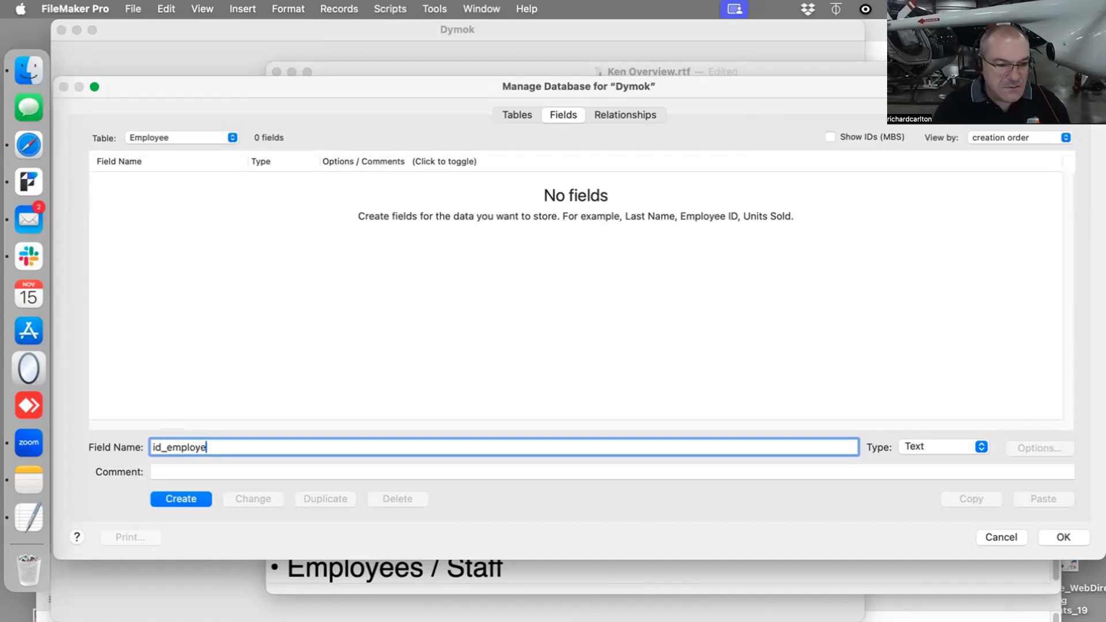
pyautogui.write('e_p')
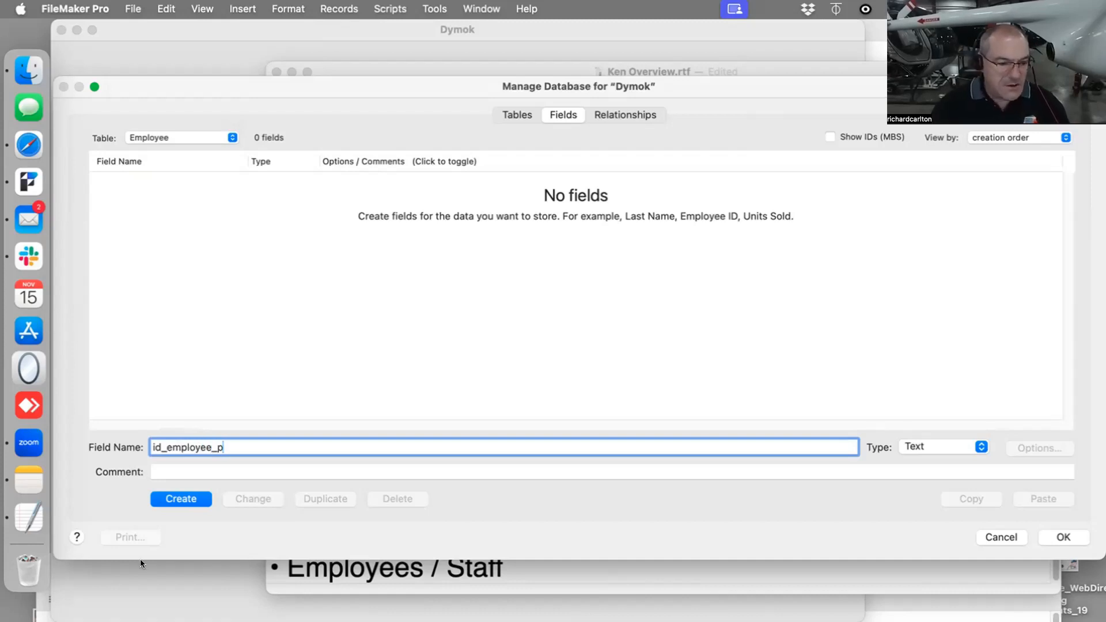
pyautogui.click(181, 498)
# - Set the id_employee_p field to auto-enter a serial number
pyautogui.click(1039, 448)
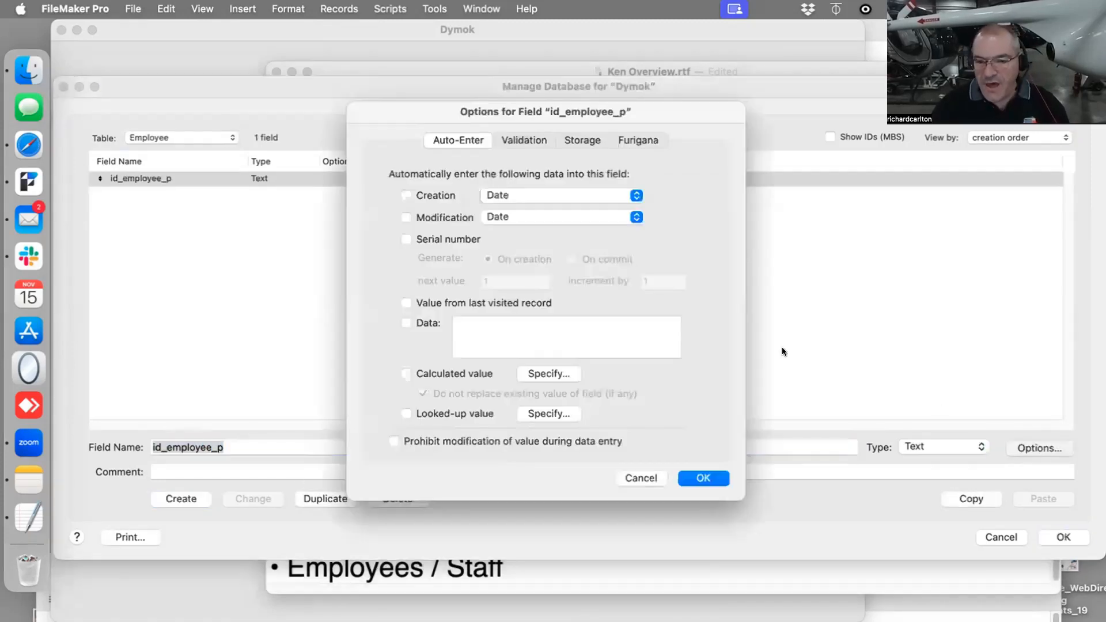
pyautogui.click(433, 238)
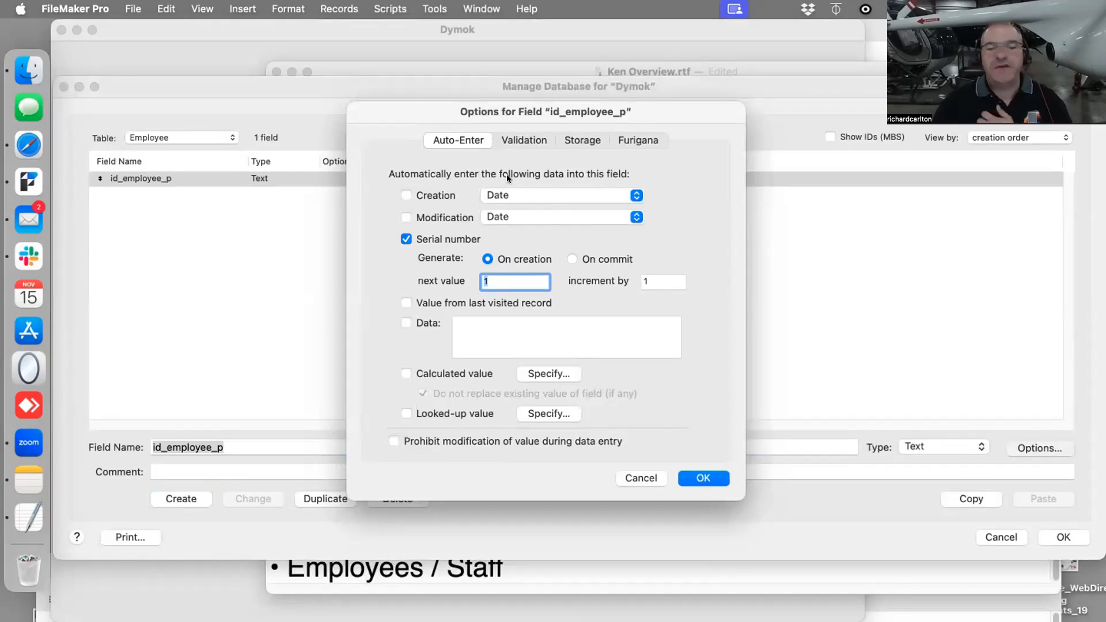
pyautogui.click(704, 478)
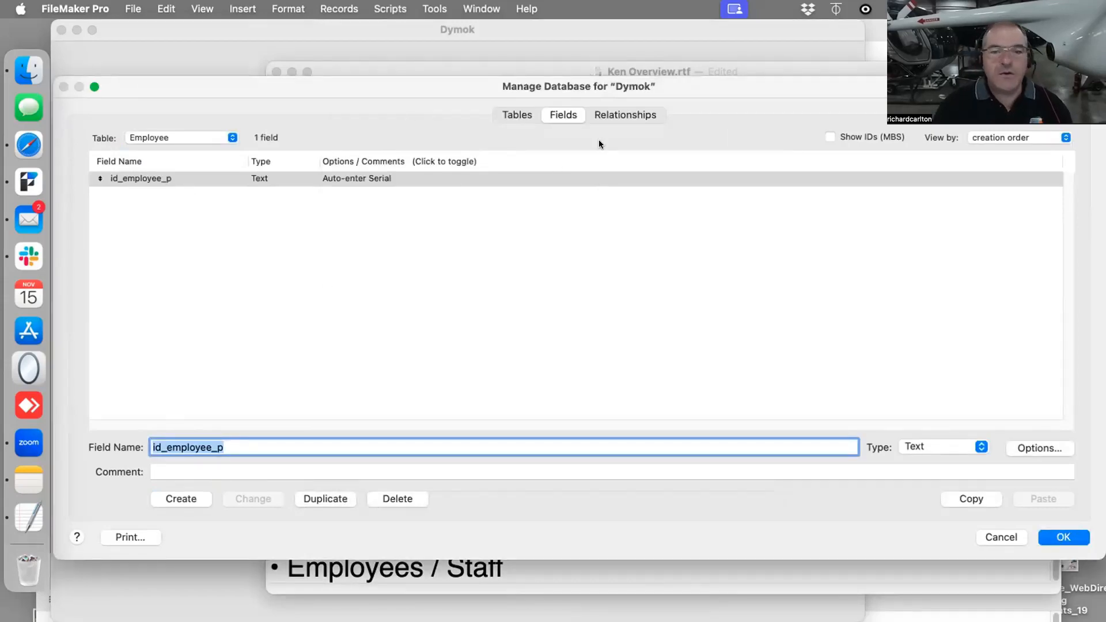
# - Save the database definition changes, close Manage Database, and switch to the overview document in TextEdit
pyautogui.click(1062, 534)
pyautogui.click(1059, 530)
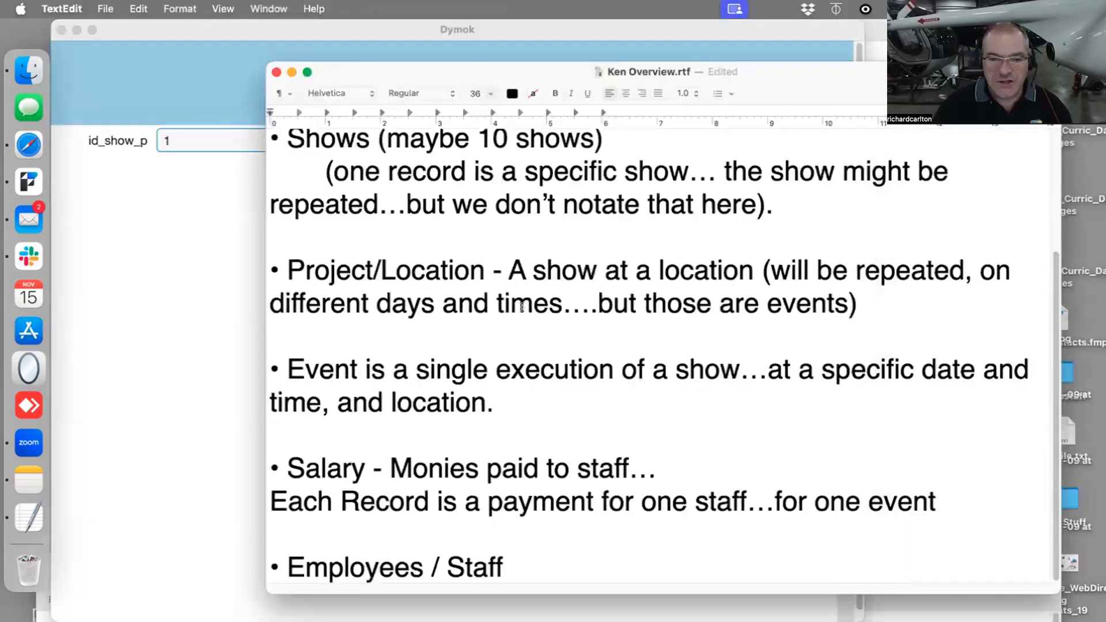
pyautogui.click(126, 202)
pyautogui.click(901, 153)
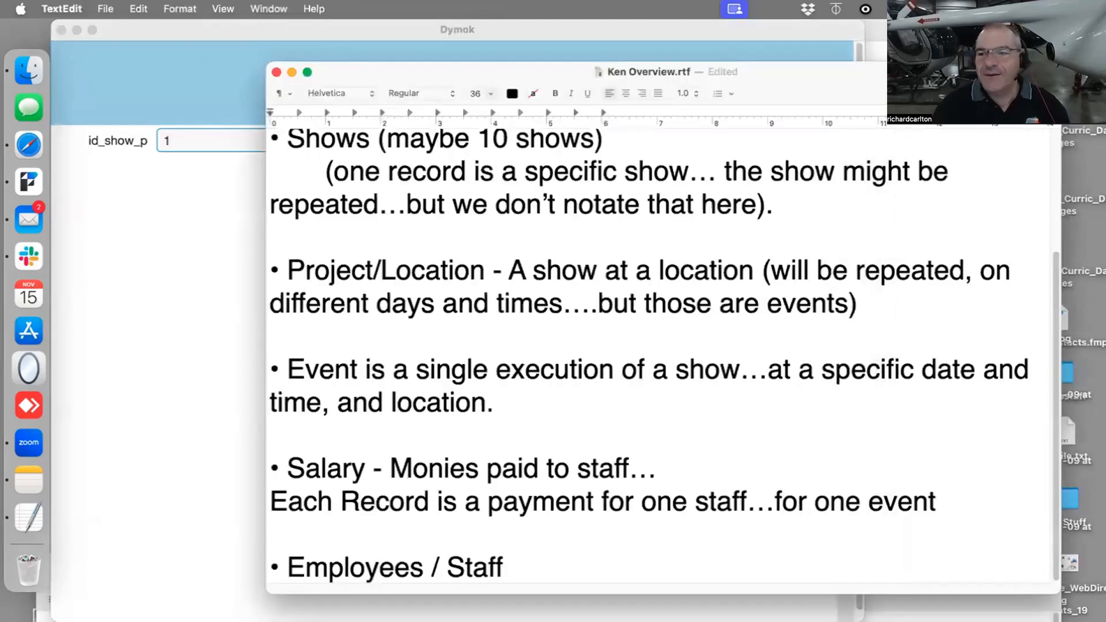
# - Switch back to FileMaker and open the relationships graph of the Dymok database
pyautogui.moveTo(803, 70); pyautogui.dragTo(1014, 608)
pyautogui.click(953, 451)
pyautogui.click(471, 190)
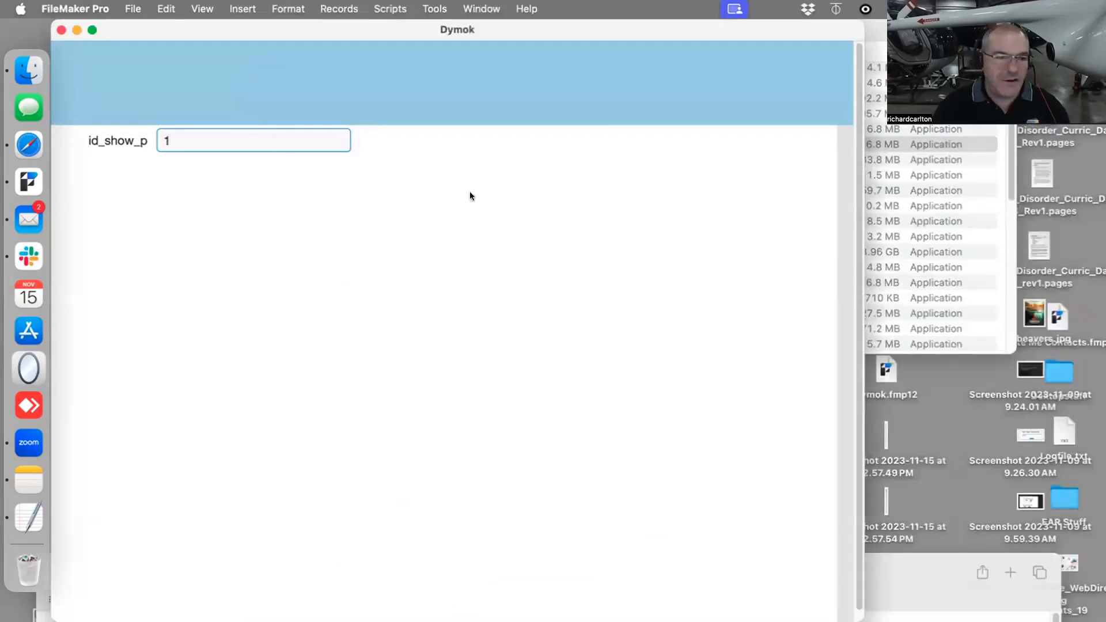
pyautogui.press('super+shift+d')
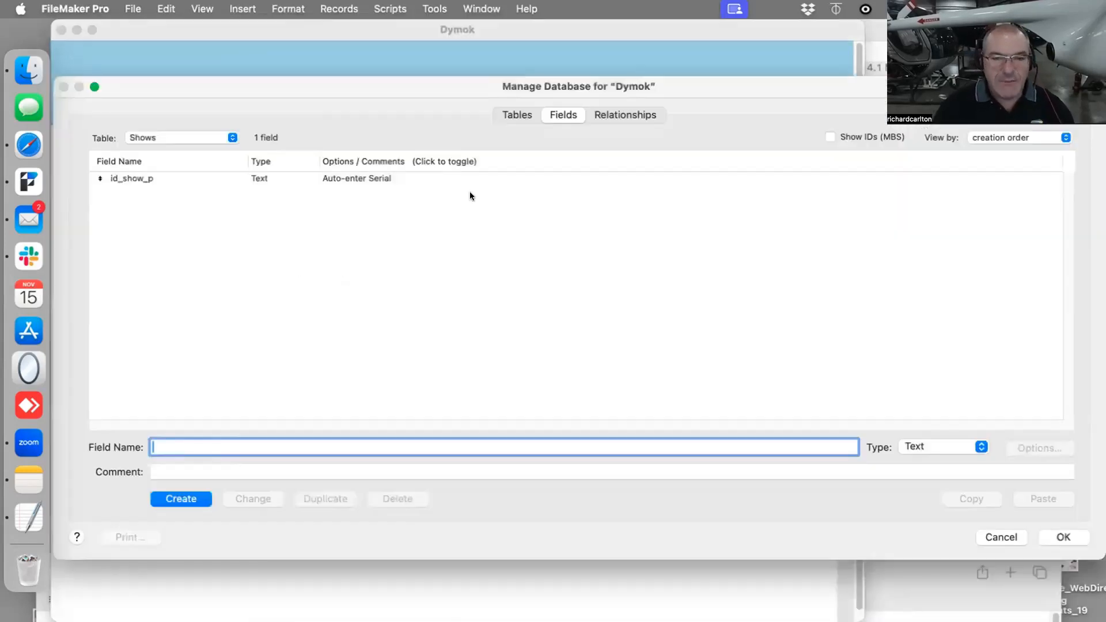
pyautogui.click(597, 115)
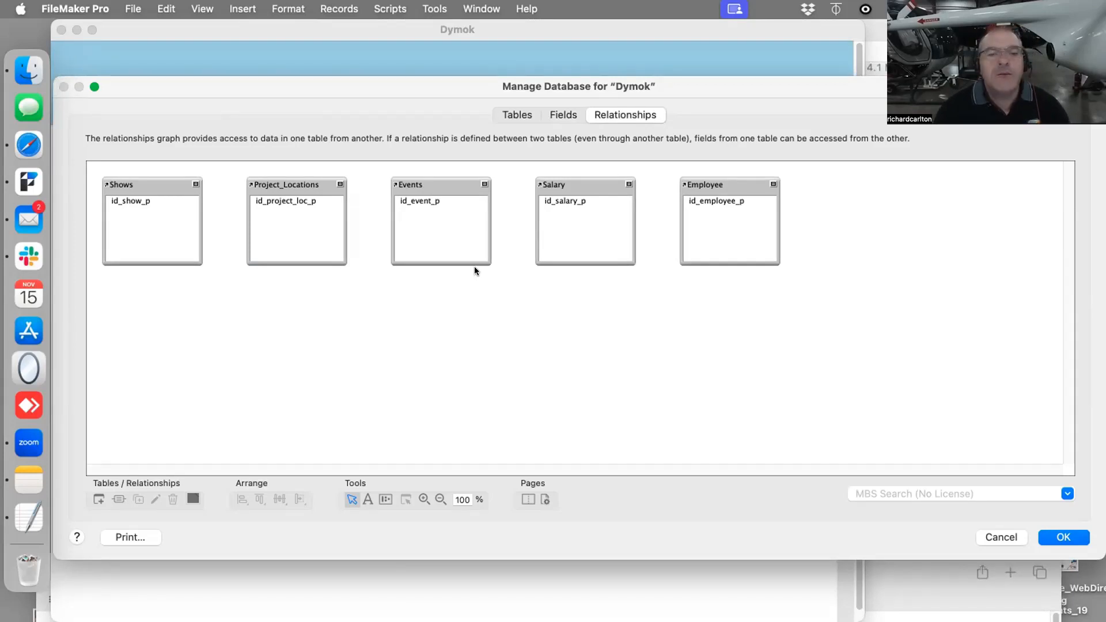
# - Examine the five table occurrences in the relationships graph and compare them with the list of defined tables
pyautogui.moveTo(844, 189); pyautogui.dragTo(132, 280)
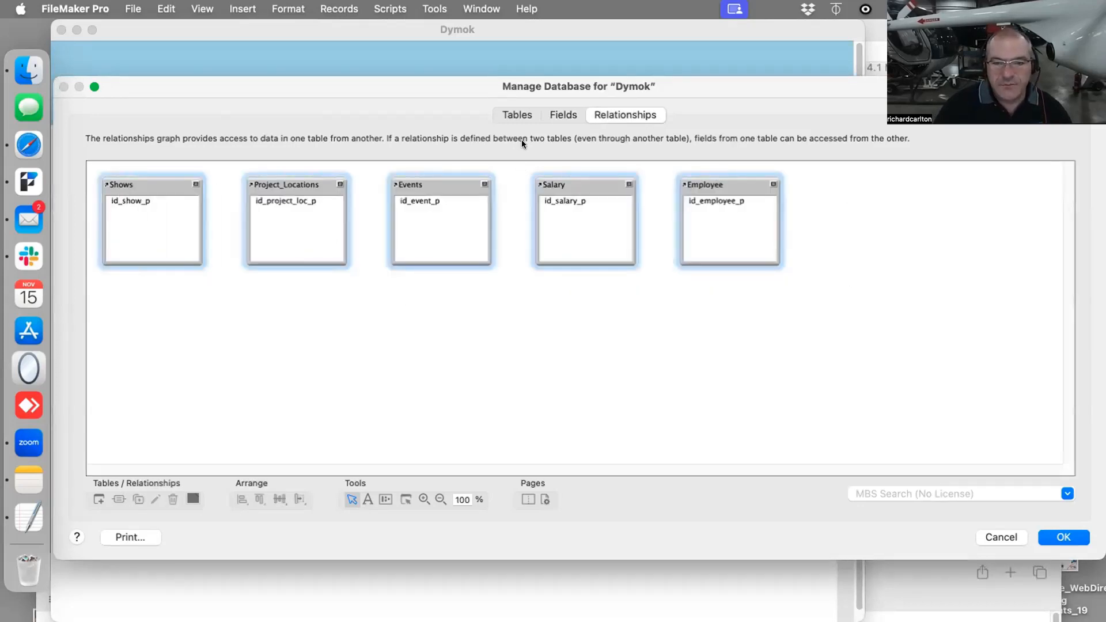
pyautogui.moveTo(832, 193); pyautogui.dragTo(80, 294)
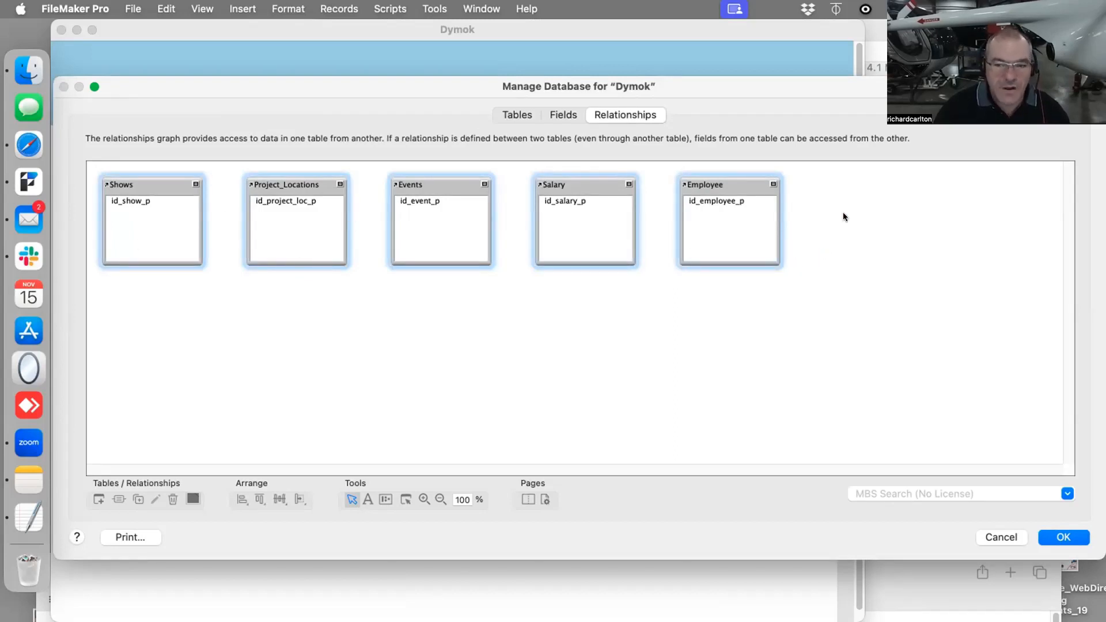
pyautogui.moveTo(848, 214); pyautogui.dragTo(75, 293)
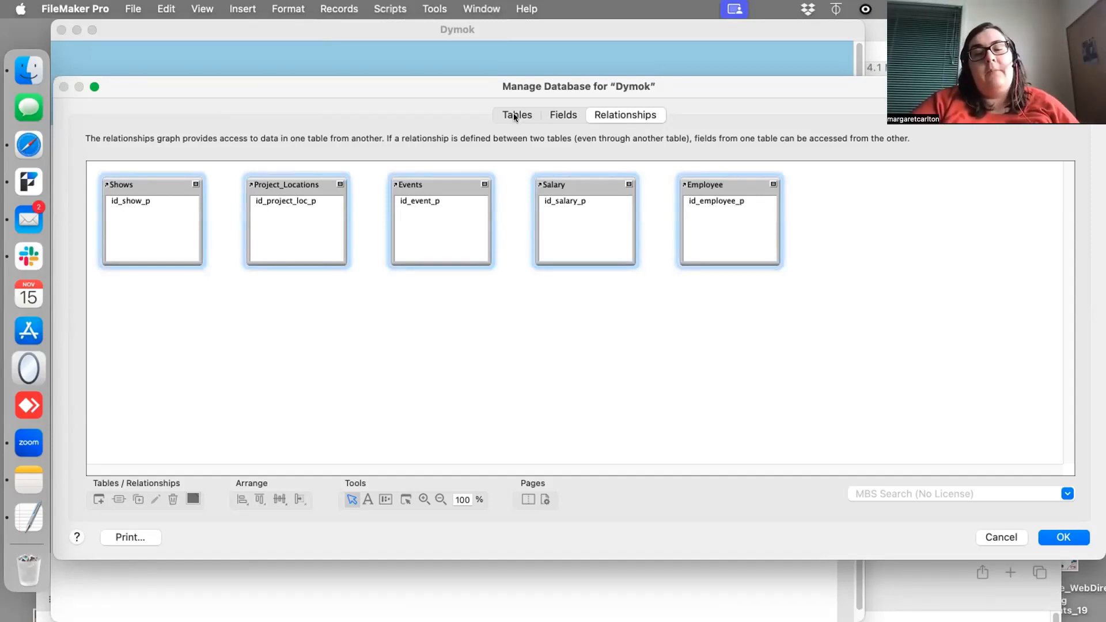
pyautogui.click(512, 116)
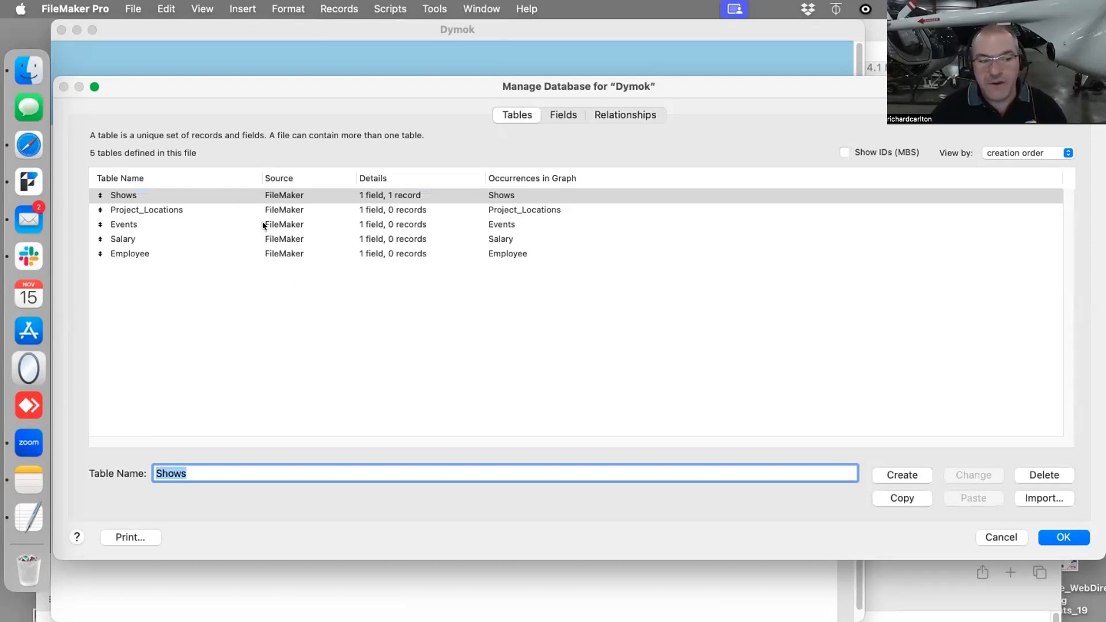
pyautogui.click(622, 113)
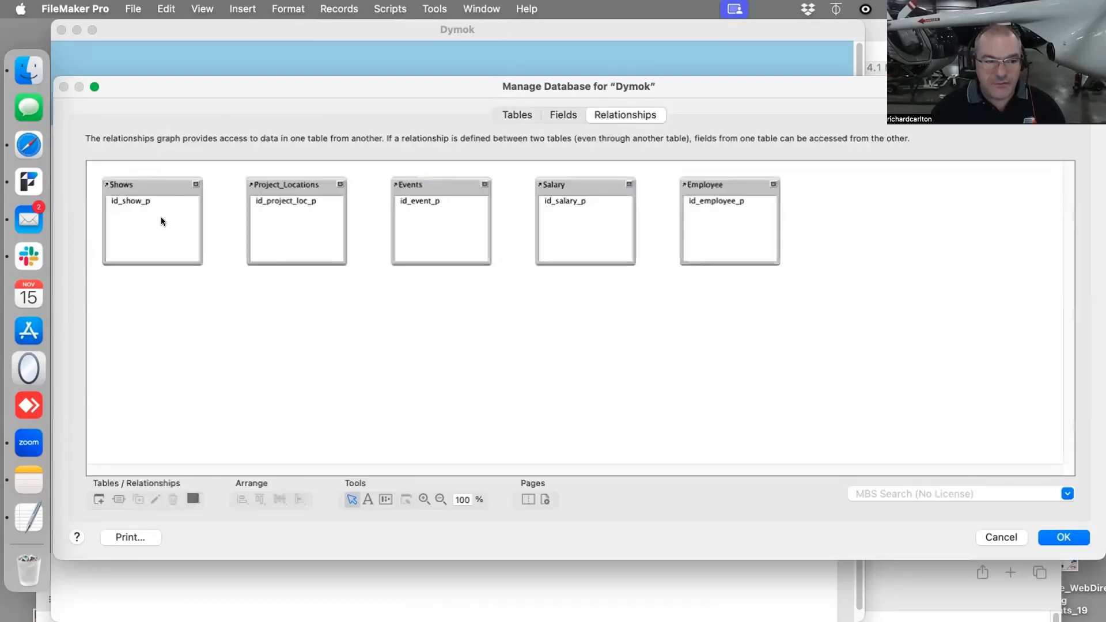
# - Rename the Shows table occurrence to T1_Shows and compare its name with the base table in the table list
pyautogui.doubleClick(133, 180)
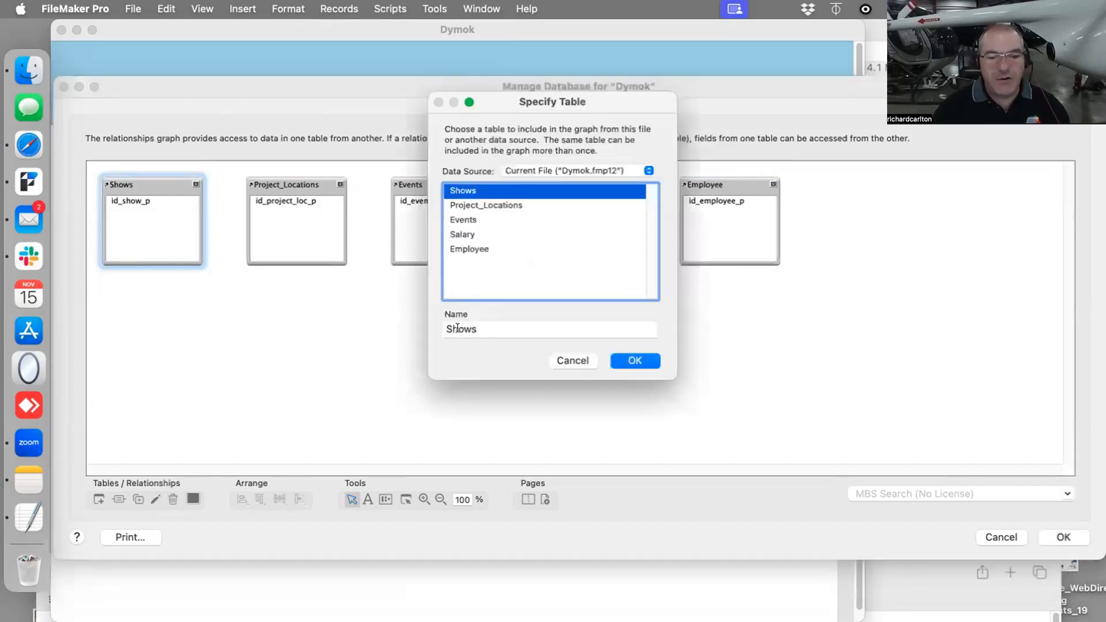
pyautogui.click(448, 329)
pyautogui.write('T')
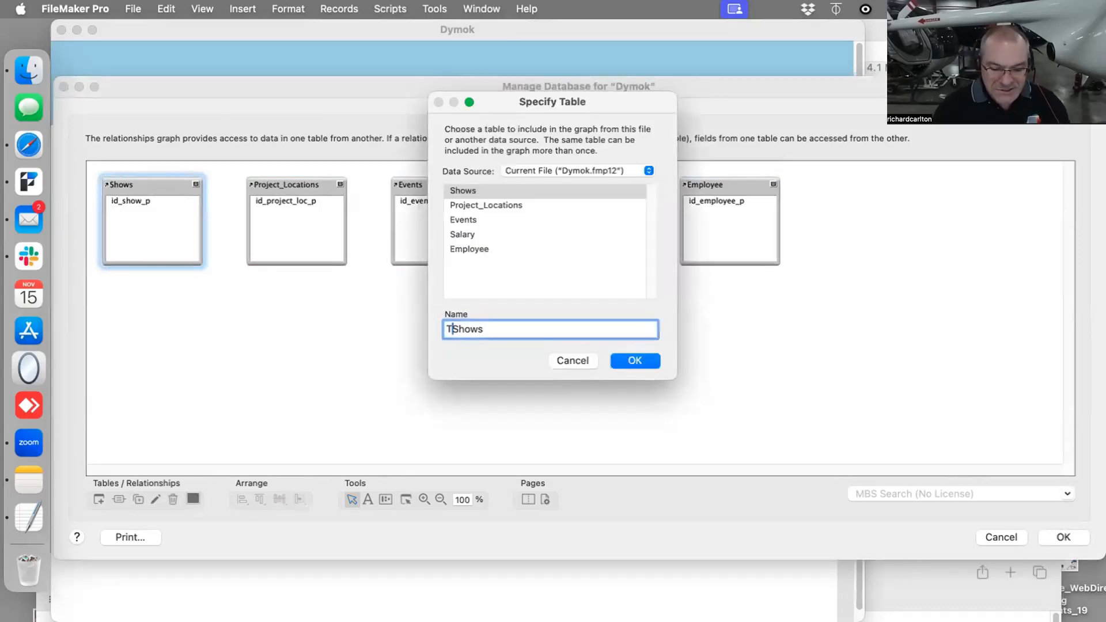
pyautogui.write('1_')
pyautogui.click(635, 361)
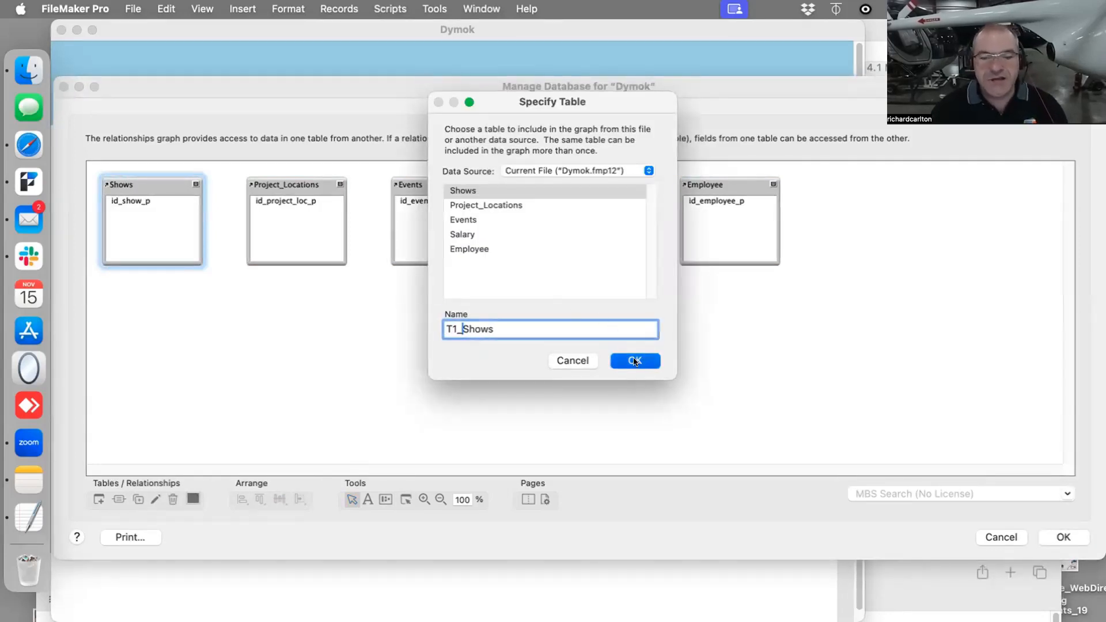
pyautogui.click(516, 114)
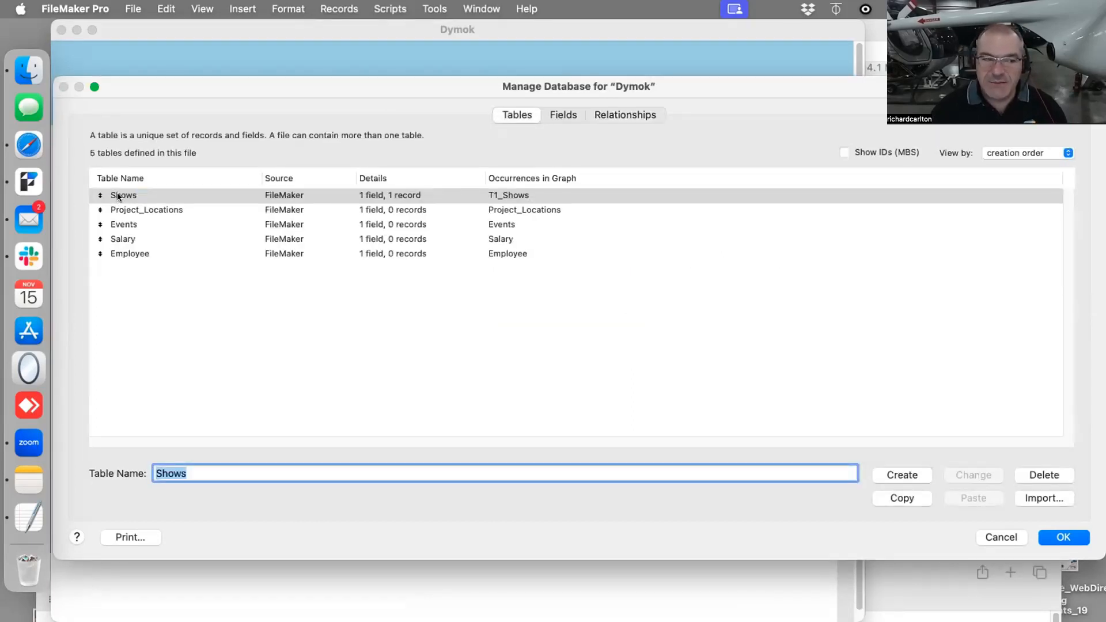
pyautogui.click(595, 114)
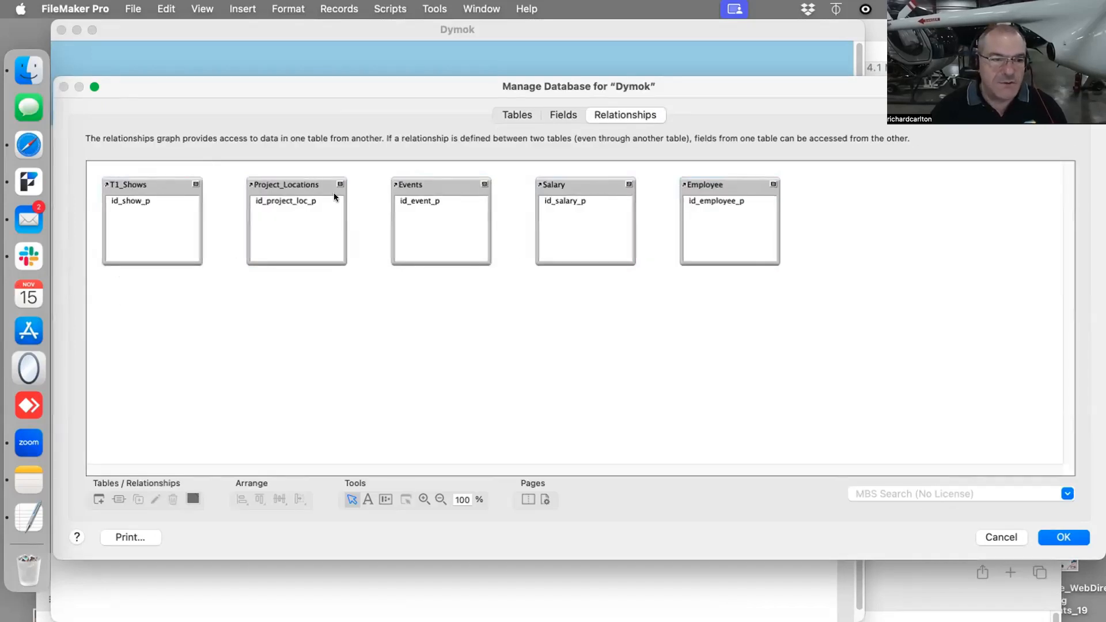
# - Enlarge Manage Database and arrange the graph with Project_Locations and Events stacked below T1_Shows, and Employee below Salary in a second column
pyautogui.moveTo(297, 199); pyautogui.dragTo(156, 327)
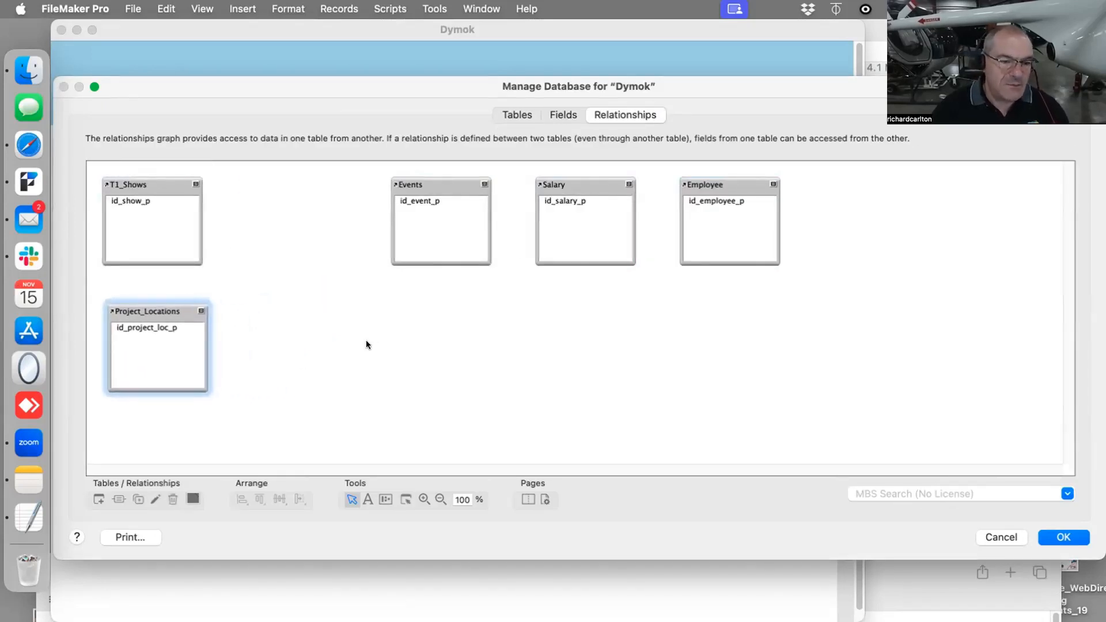
pyautogui.moveTo(397, 81); pyautogui.dragTo(398, 42)
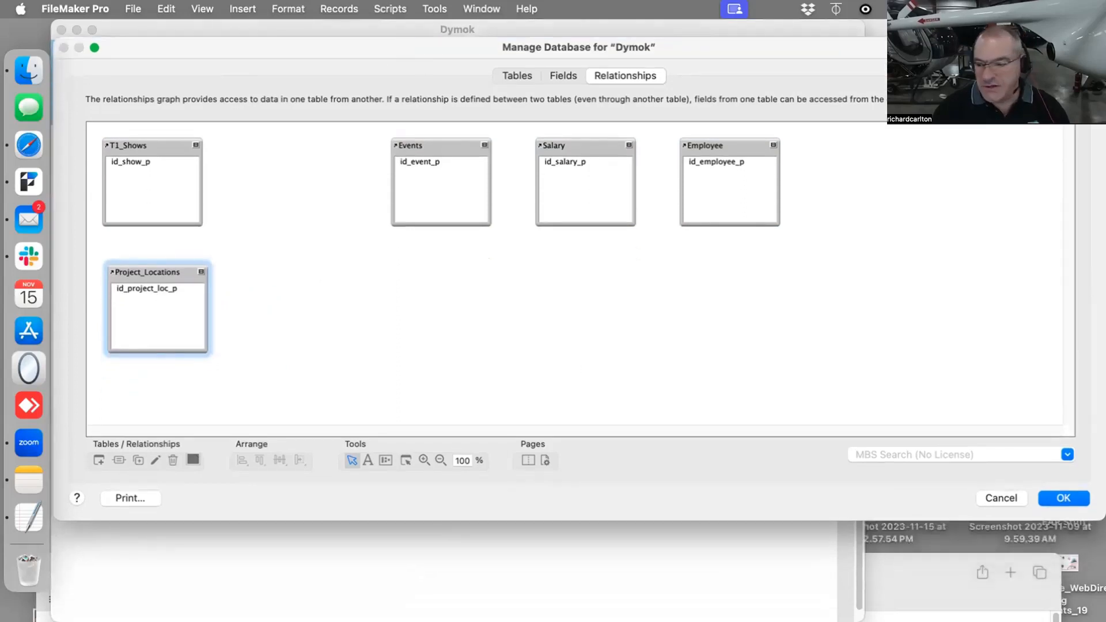
pyautogui.moveTo(1104, 520); pyautogui.dragTo(1075, 618)
pyautogui.moveTo(454, 146); pyautogui.dragTo(148, 407)
pyautogui.moveTo(553, 148); pyautogui.dragTo(466, 153)
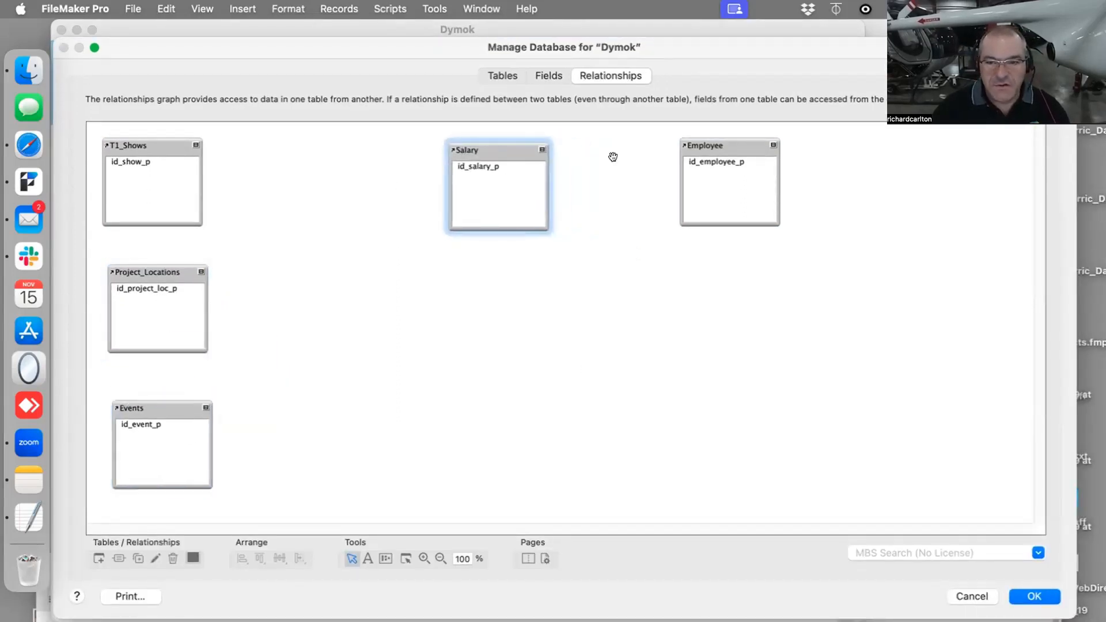
pyautogui.moveTo(743, 148); pyautogui.dragTo(509, 309)
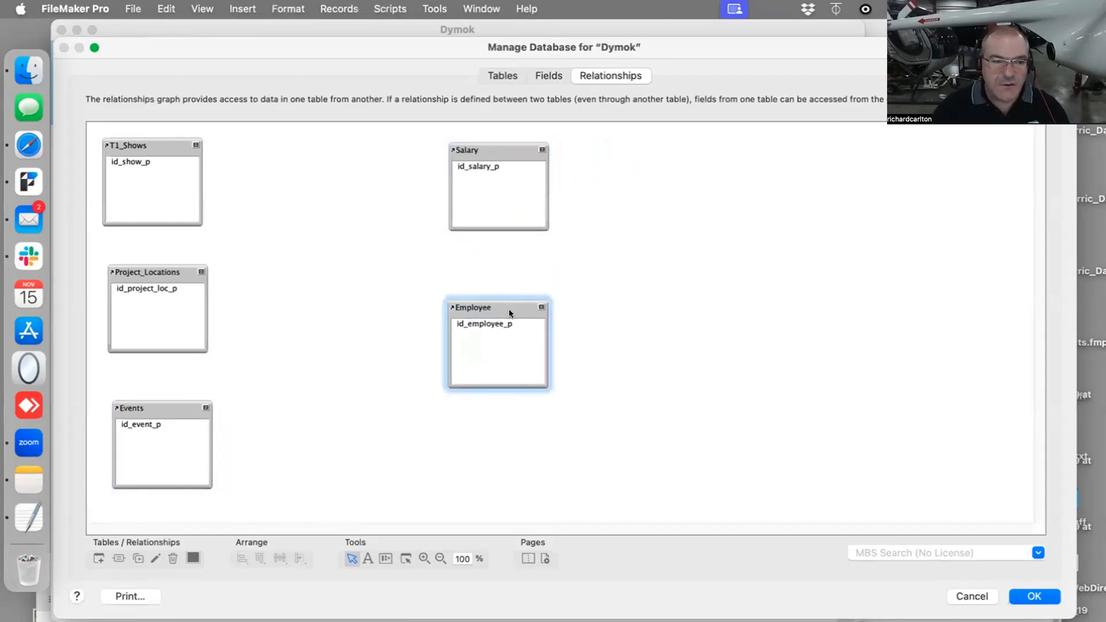
# - Rename the Project_Locations table occurrence to T2_Project_Locations
pyautogui.doubleClick(111, 271)
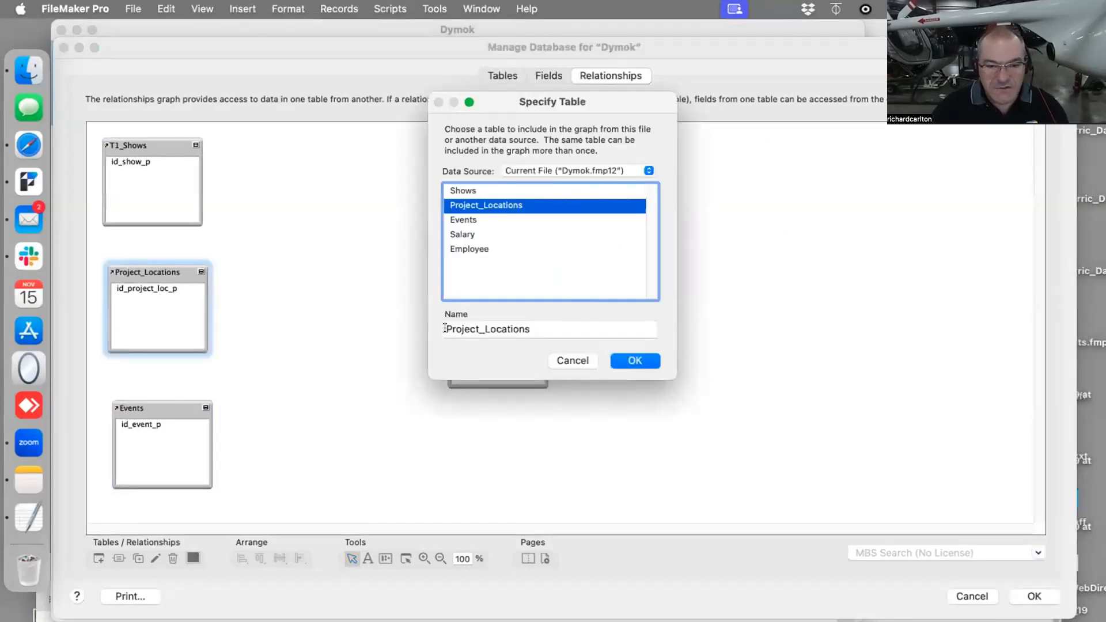
pyautogui.click(441, 329)
pyautogui.write('T2_')
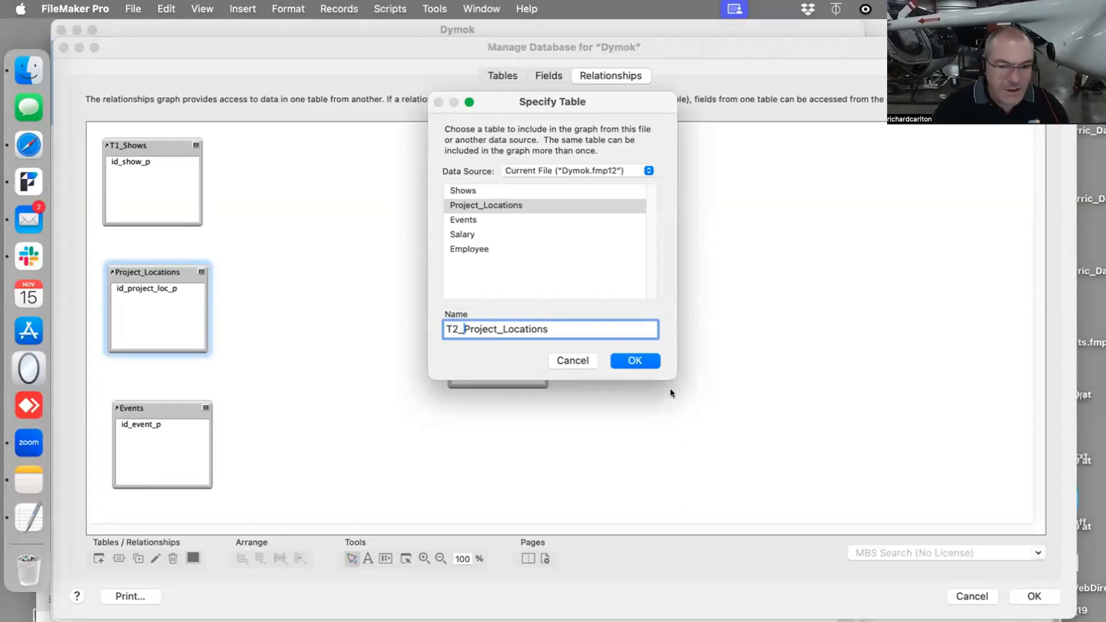
pyautogui.press('Return')
# - Rename the Events table occurrence to T3_Events
pyautogui.click(144, 408)
pyautogui.doubleClick(144, 408)
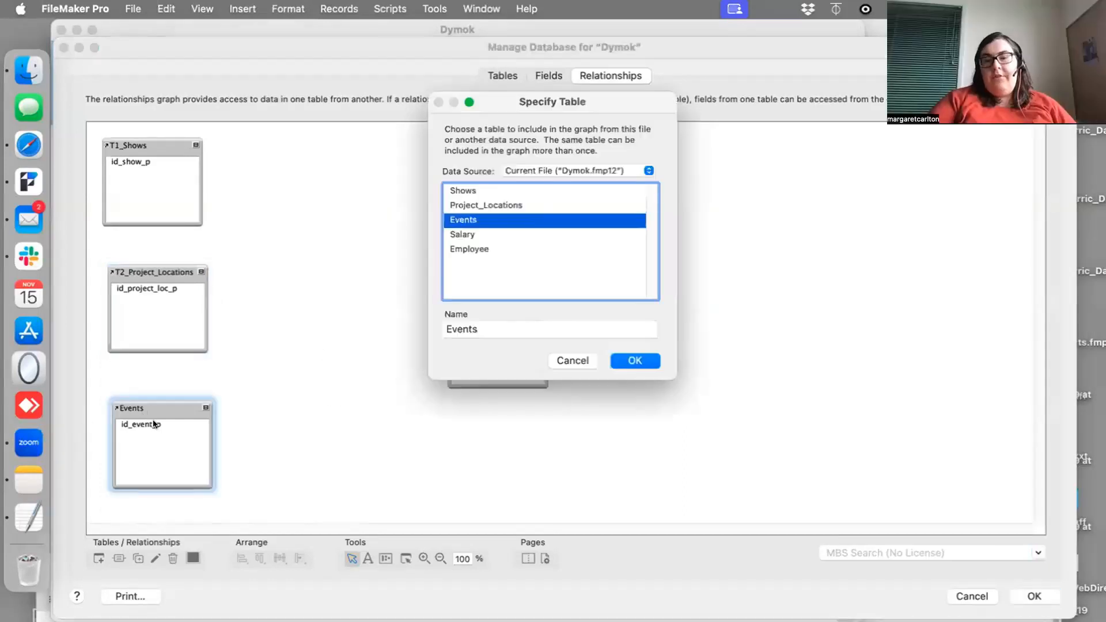
pyautogui.click(447, 329)
pyautogui.write('T3')
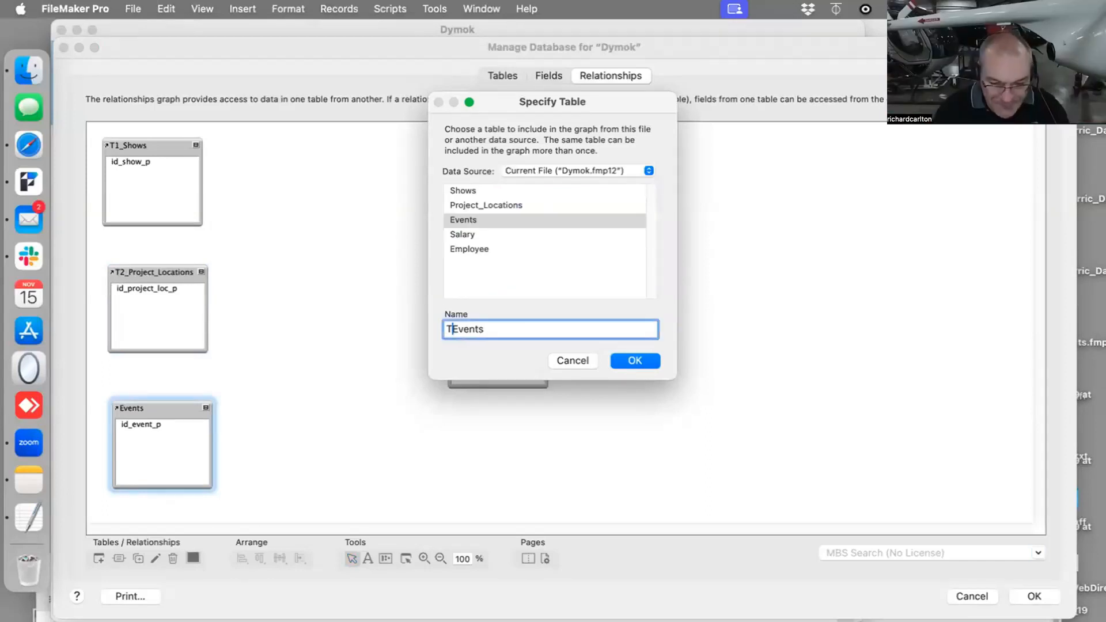
pyautogui.write('_')
pyautogui.press('Return')
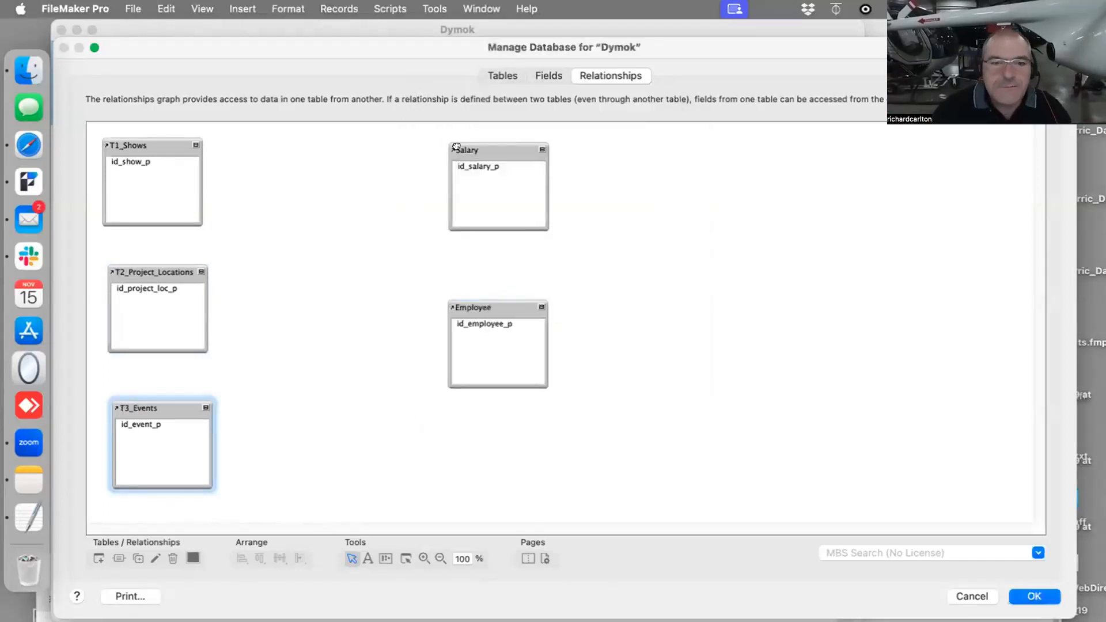
# - Rename the Salary table occurrence to T4_Salary and check the occurrence names against the table list
pyautogui.doubleClick(493, 173)
pyautogui.click(445, 329)
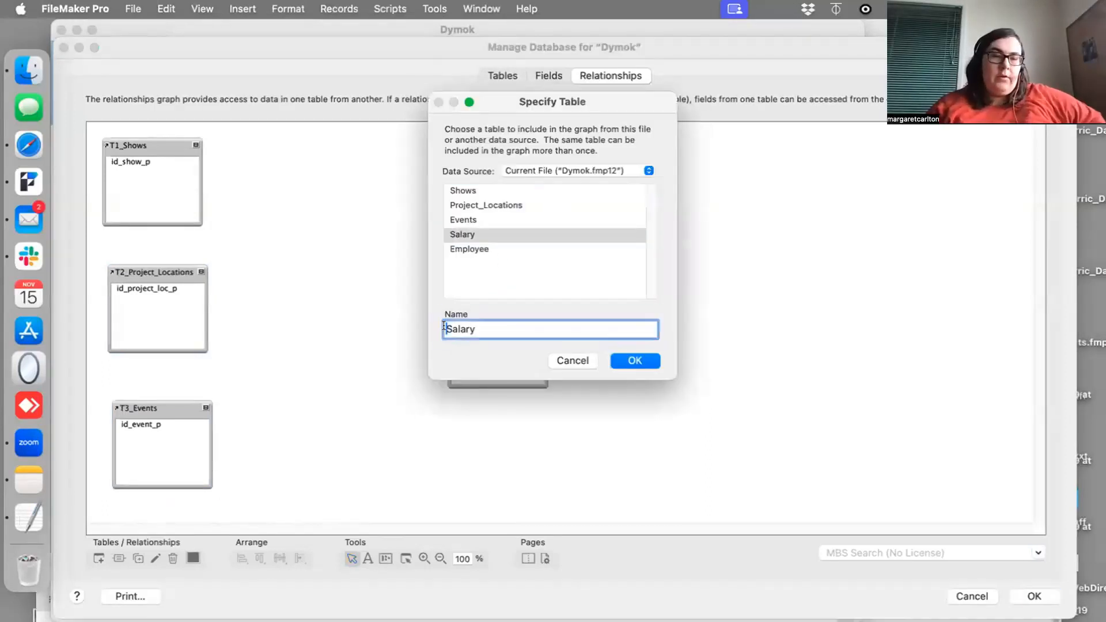
pyautogui.write('T')
pyautogui.write('4_')
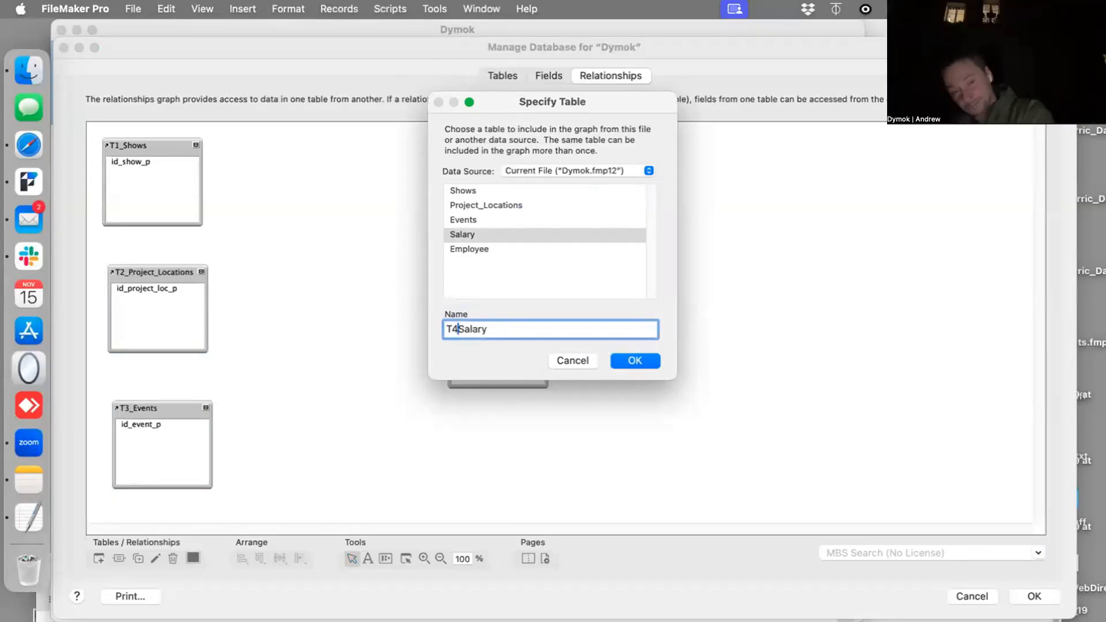
pyautogui.click(622, 361)
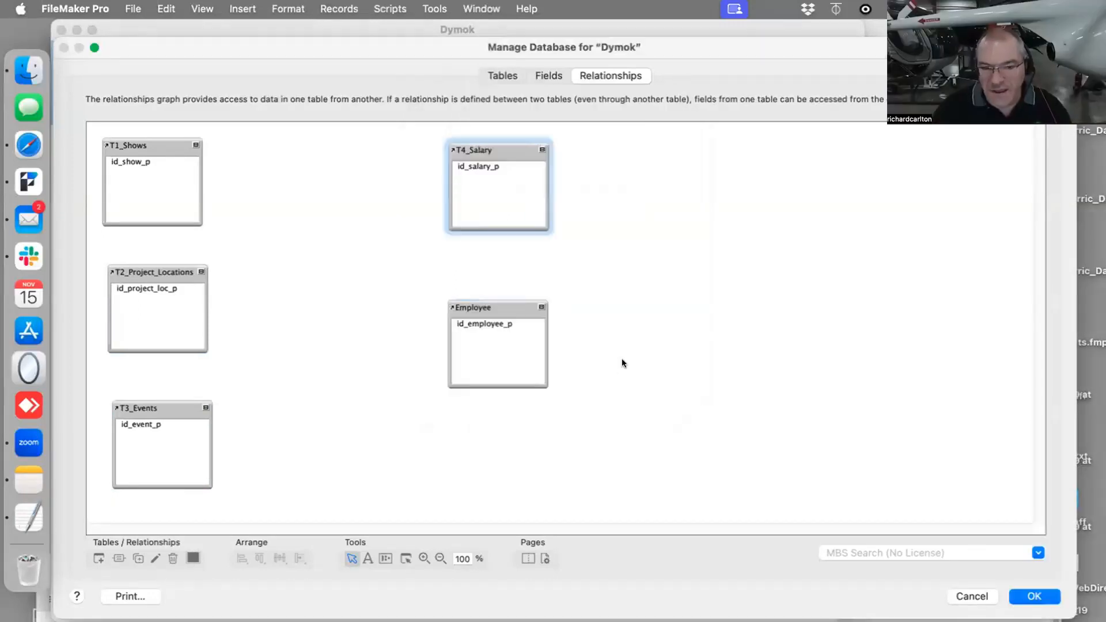
pyautogui.click(499, 77)
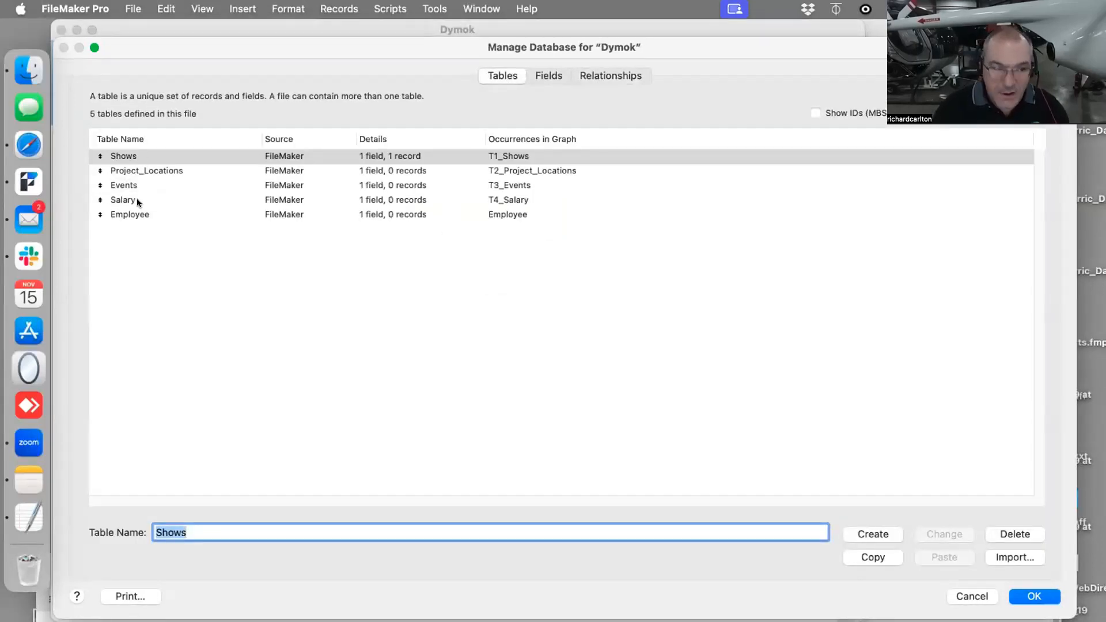
pyautogui.click(597, 76)
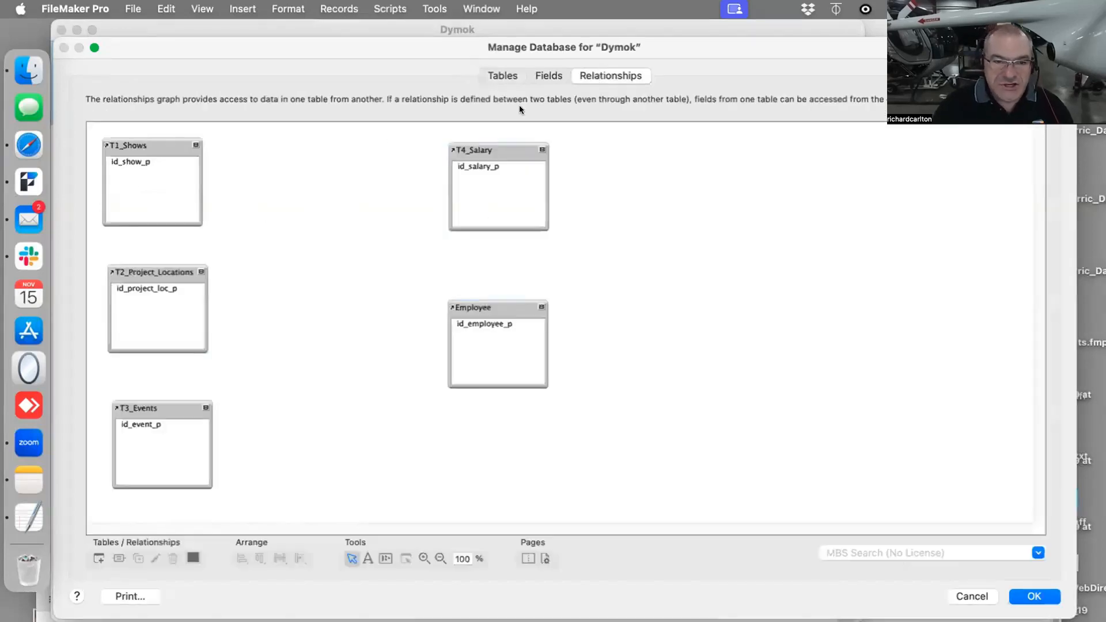
# - Line up T1_Shows above T2_Project_Locations and rename the Employee table occurrence to T5_Employee
pyautogui.moveTo(142, 143); pyautogui.dragTo(147, 144)
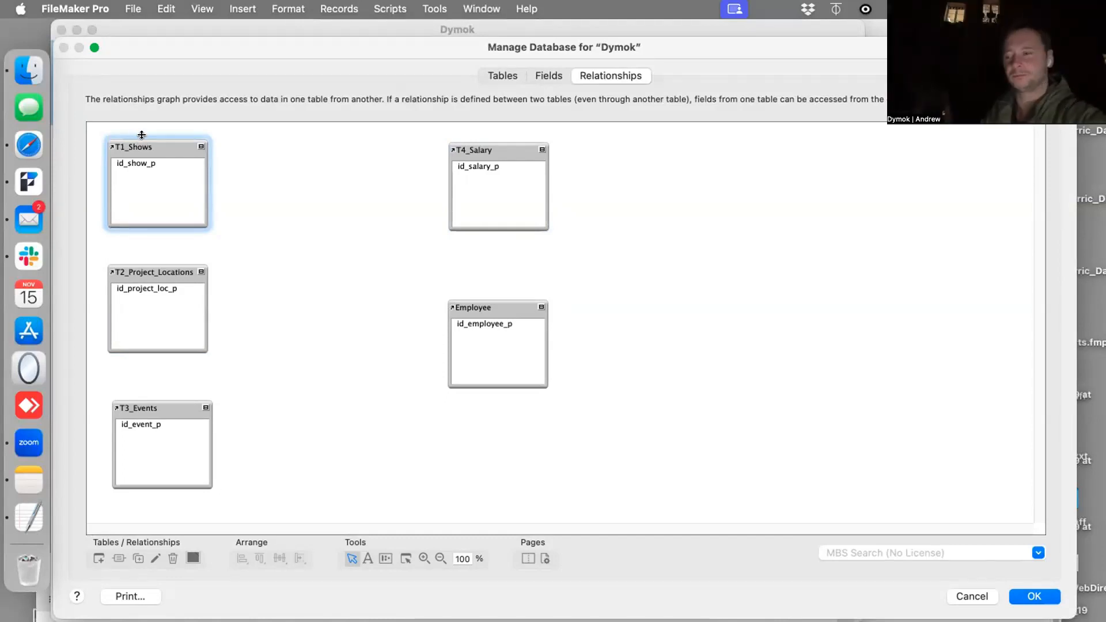
pyautogui.click(482, 306)
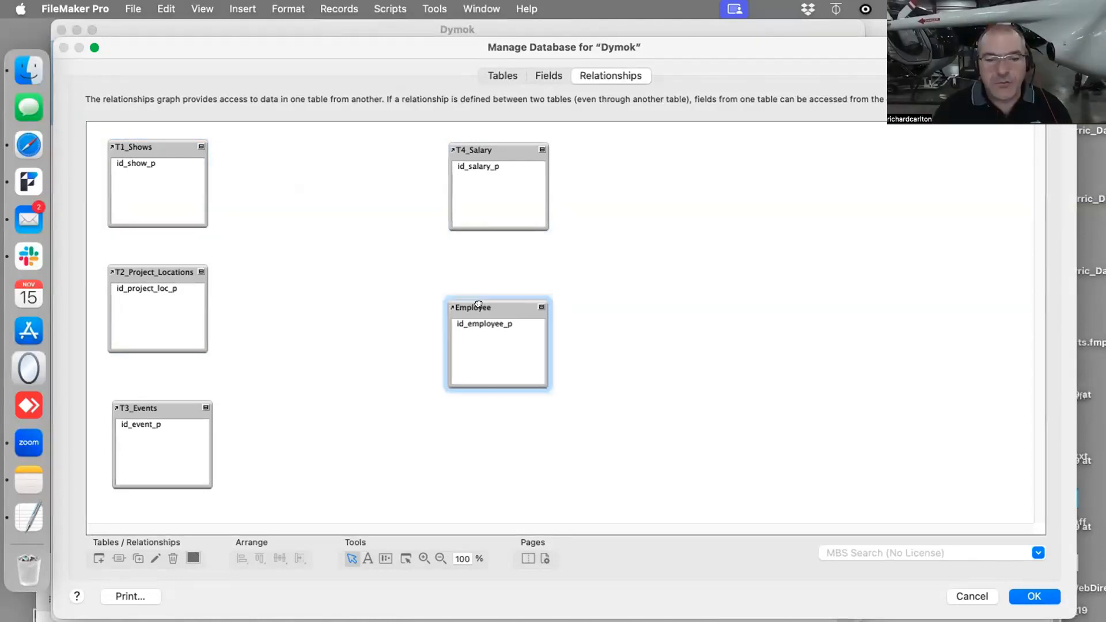
pyautogui.doubleClick(483, 306)
pyautogui.click(445, 327)
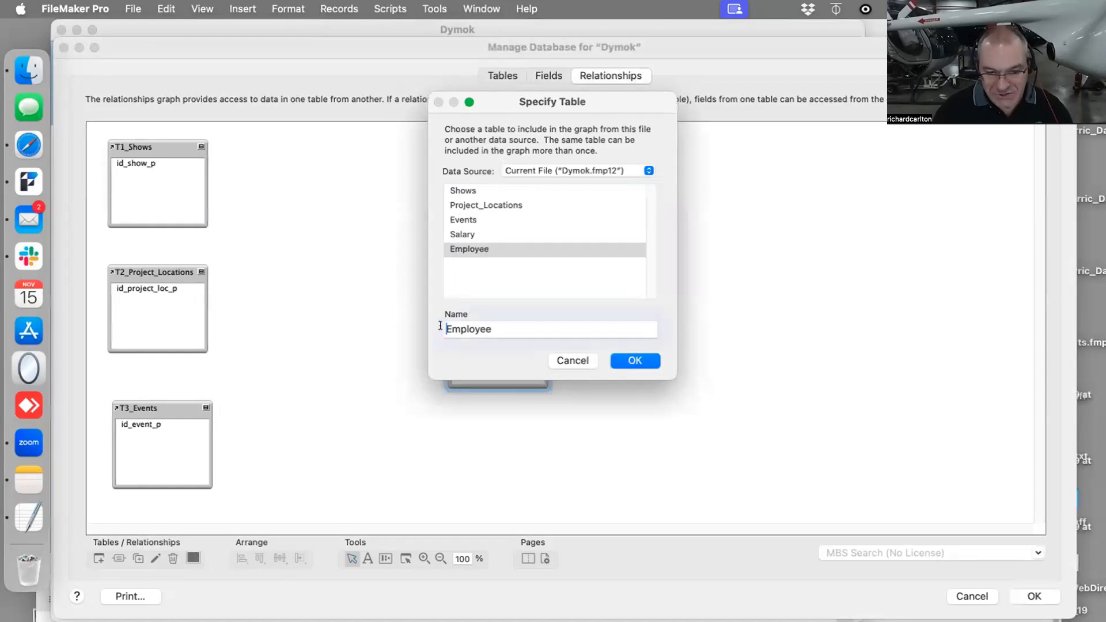
pyautogui.write('T5_')
pyautogui.press('Return')
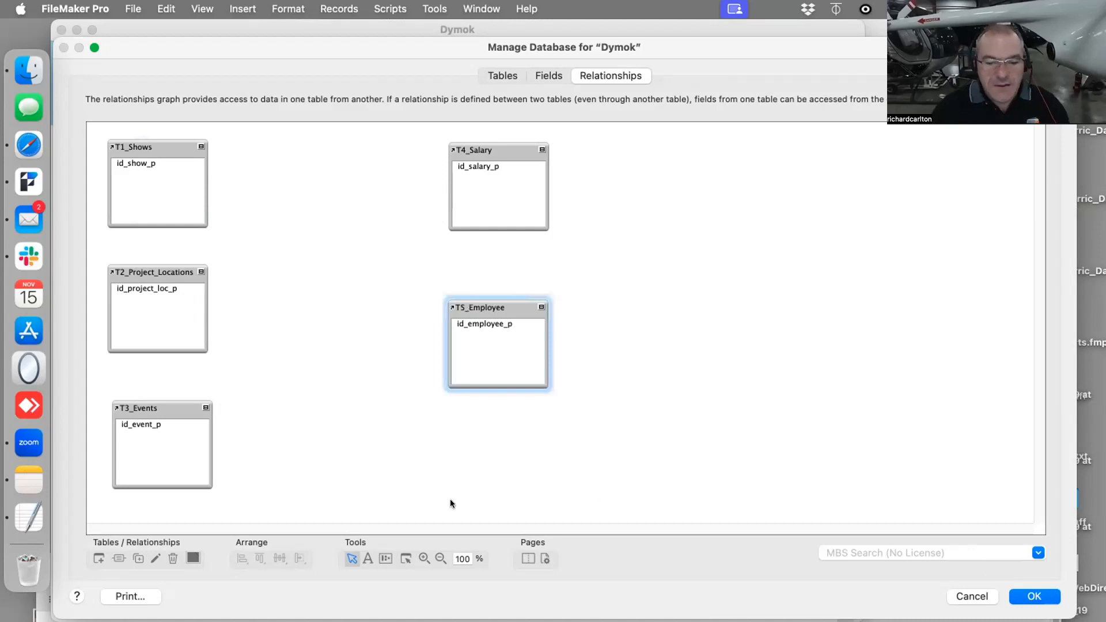
# - Add a blank yellow note behind T1_Shows in the graph and move the occurrence down slightly within it
pyautogui.click(367, 559)
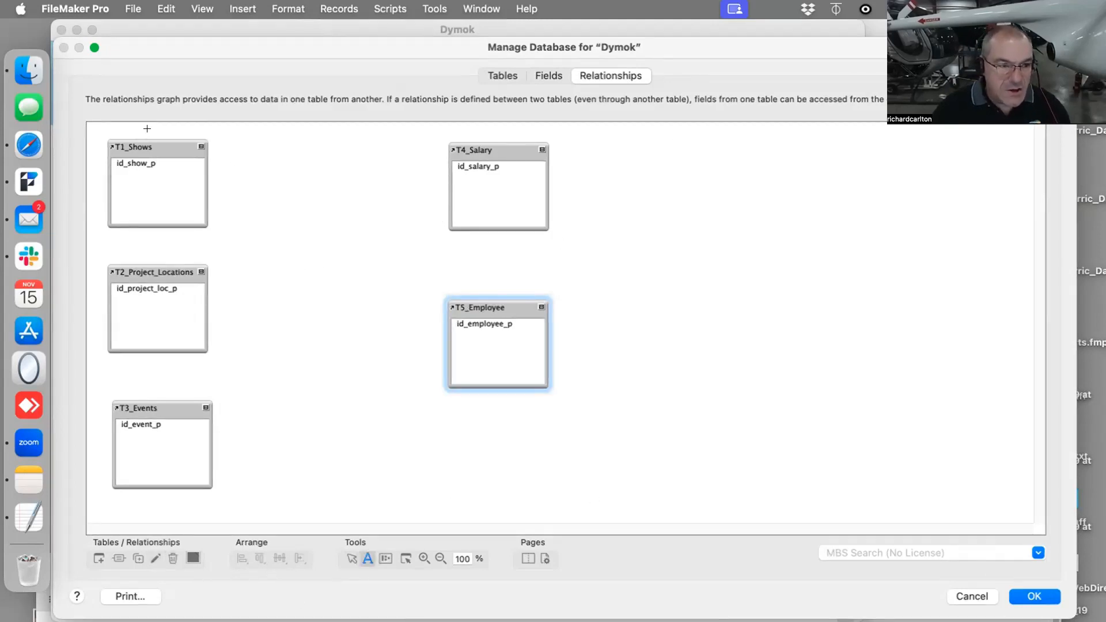
pyautogui.moveTo(96, 120); pyautogui.dragTo(388, 240)
pyautogui.click(629, 359)
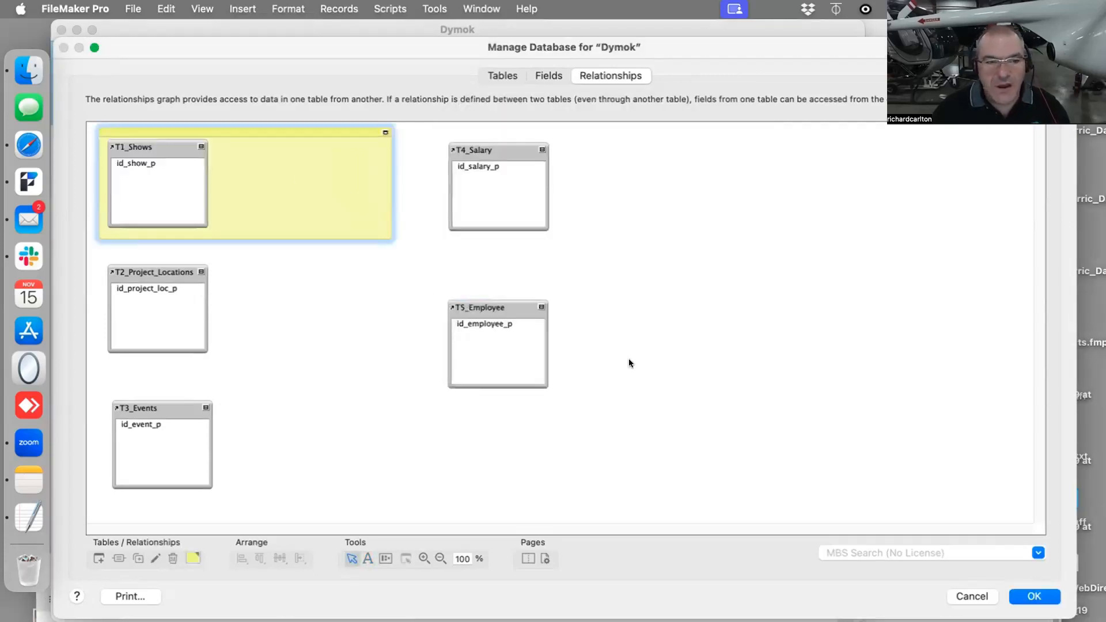
pyautogui.moveTo(244, 155); pyautogui.dragTo(245, 160)
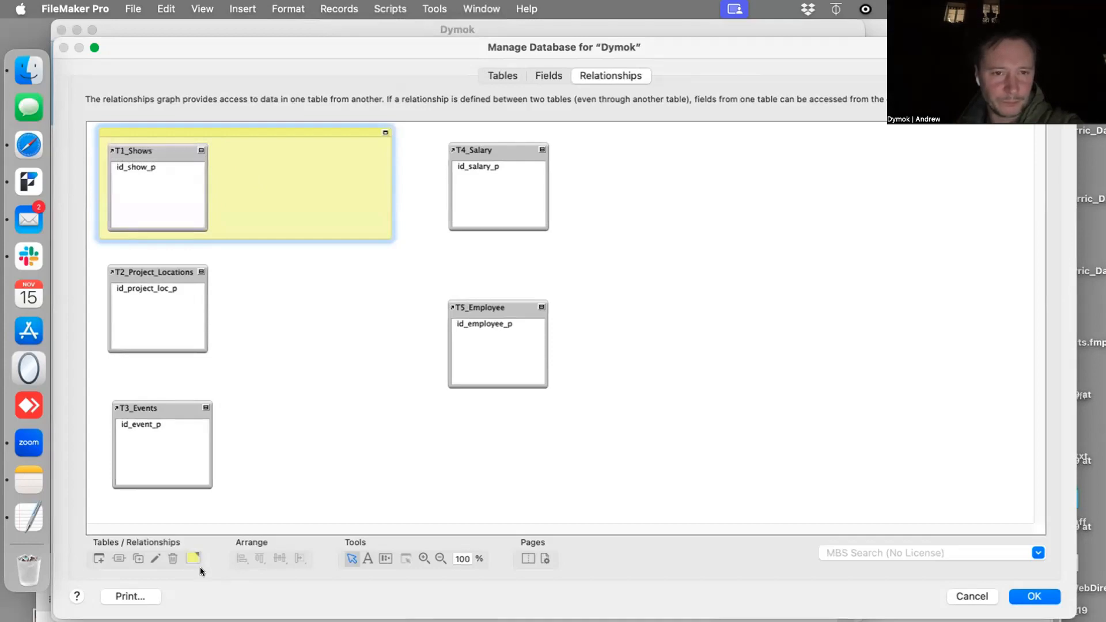
# - Duplicate the yellow note twice and place the copies behind T2_Project_Locations and T3_Events in the graph
pyautogui.click(138, 558)
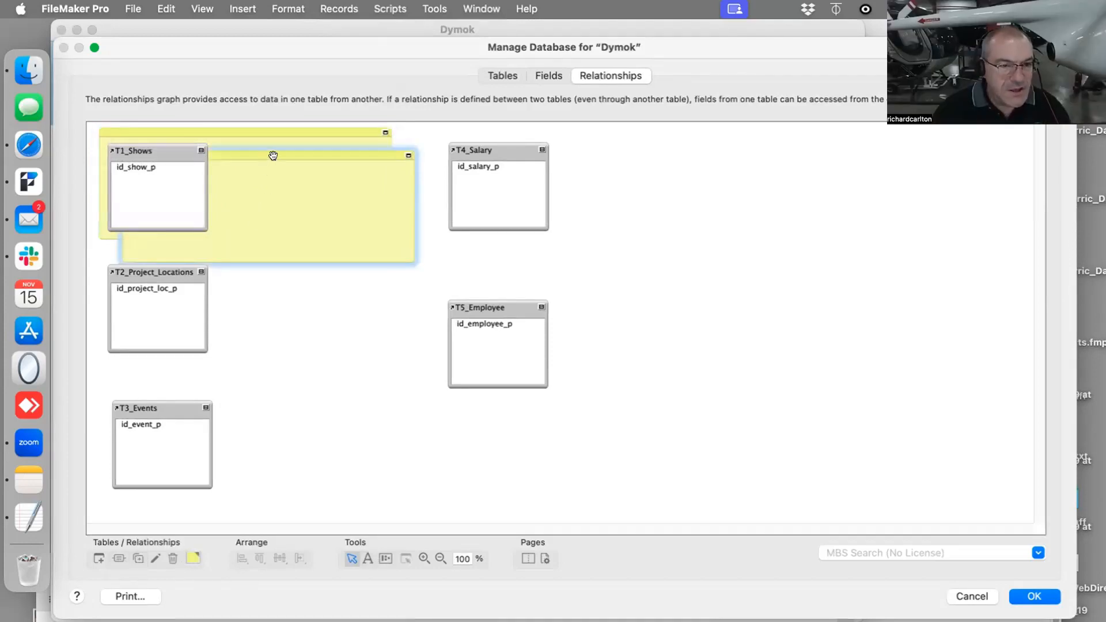
pyautogui.moveTo(271, 153); pyautogui.dragTo(253, 256)
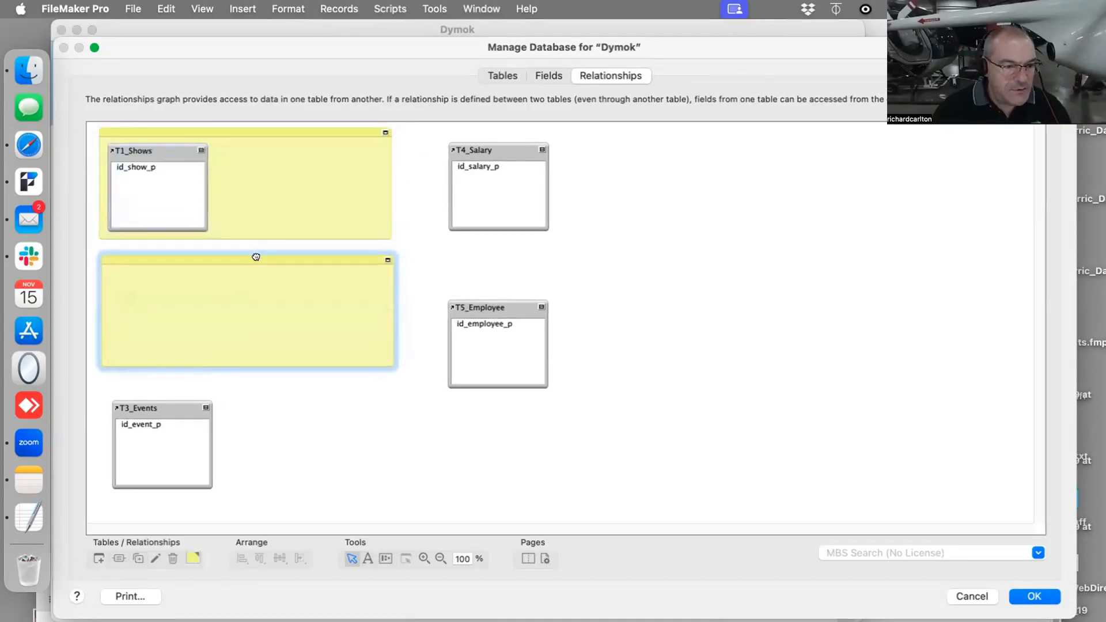
pyautogui.click(193, 558)
pyautogui.click(289, 460)
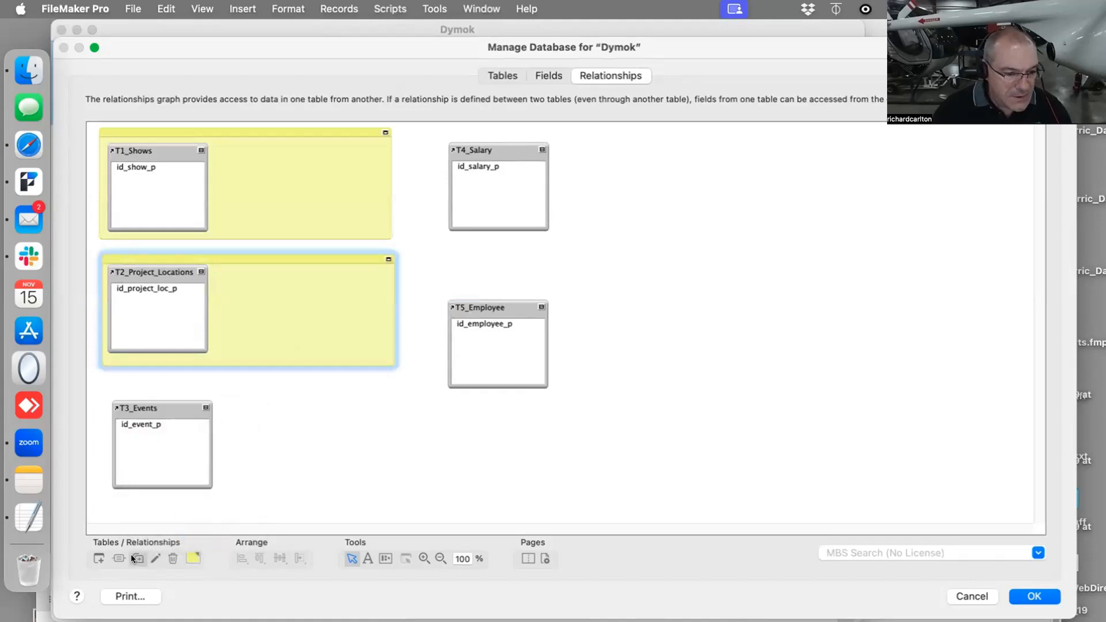
pyautogui.click(139, 558)
pyautogui.moveTo(296, 272); pyautogui.dragTo(282, 383)
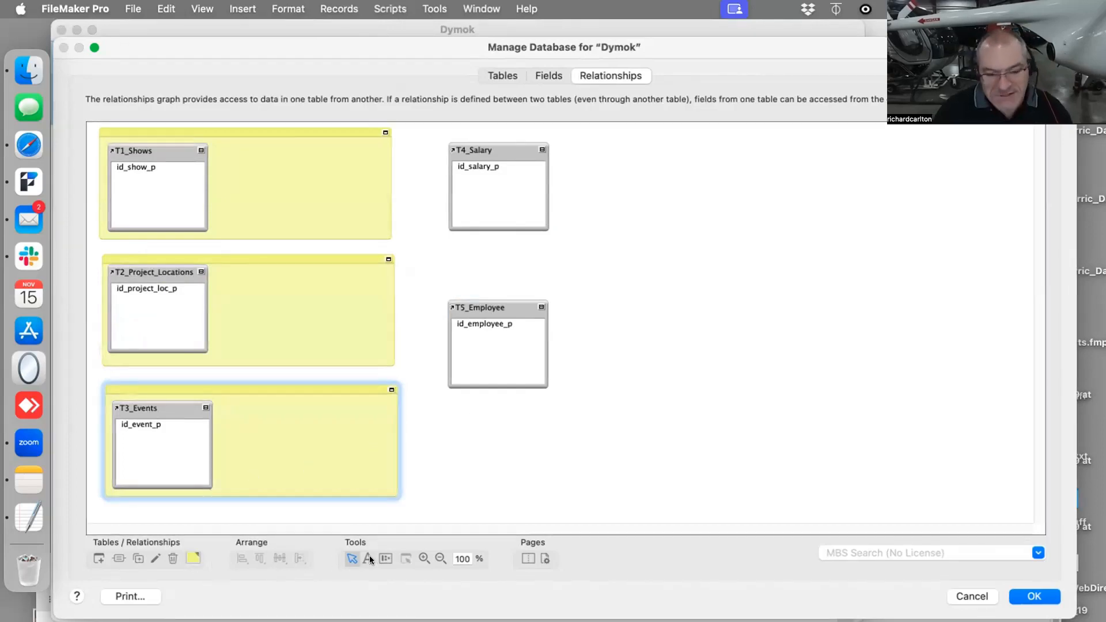
# - Duplicate the yellow note twice more and place the copies behind T4_Salary and T5_Employee
pyautogui.click(138, 558)
pyautogui.moveTo(311, 410); pyautogui.dragTo(622, 292)
pyautogui.click(139, 558)
pyautogui.click(844, 360)
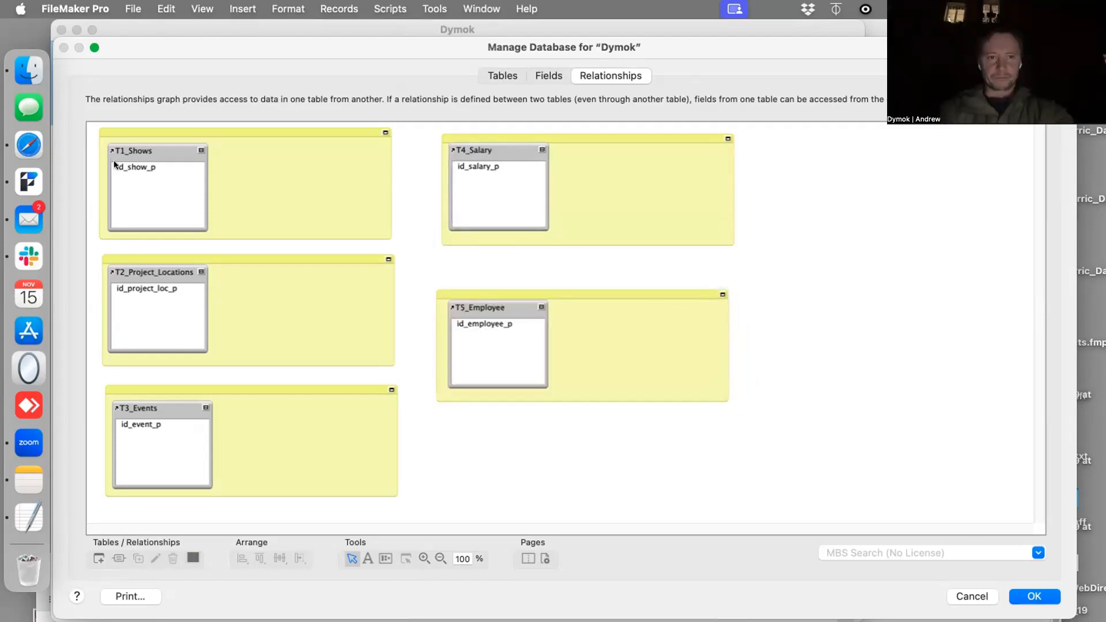
# - Save the relationships graph changes and put the T1_Shows layout into Layout mode
pyautogui.moveTo(193, 49); pyautogui.dragTo(214, 77)
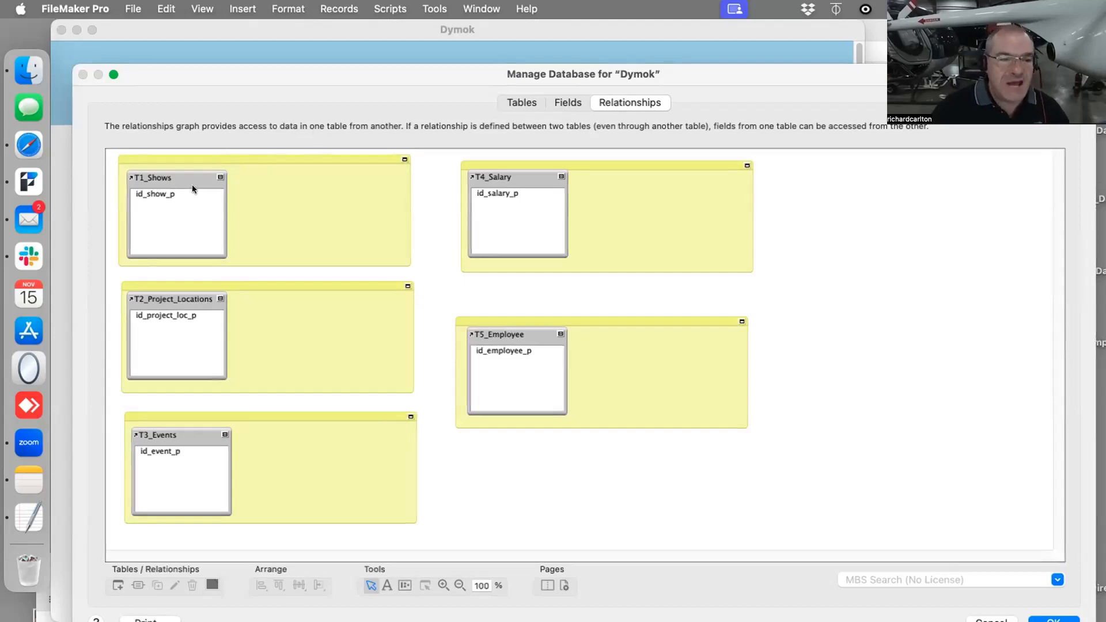
pyautogui.moveTo(169, 194); pyautogui.dragTo(198, 193)
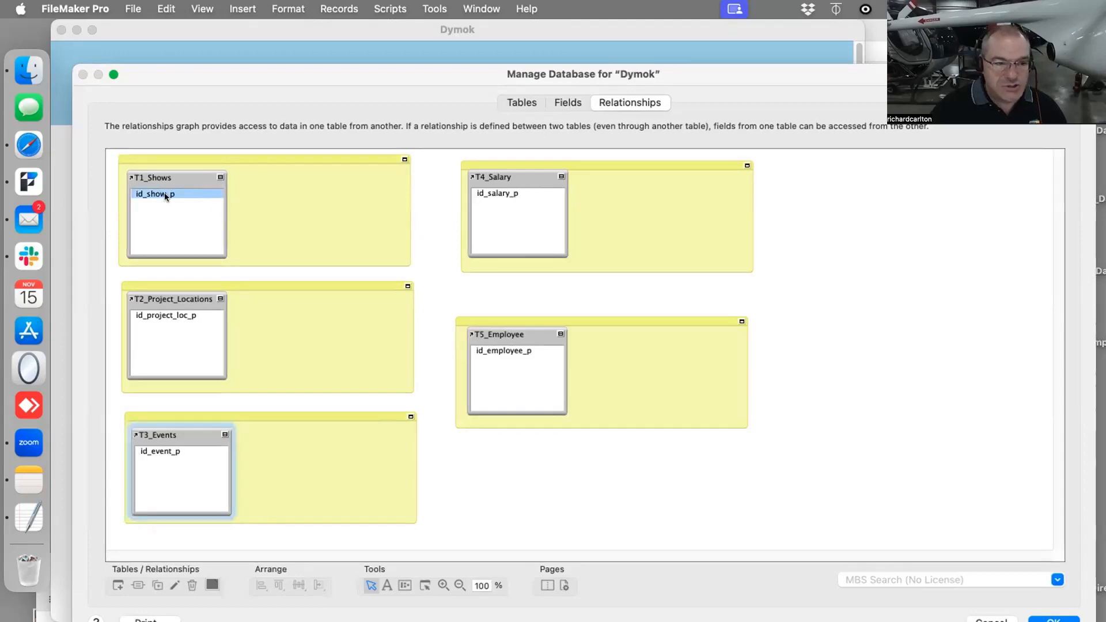
pyautogui.click(1054, 617)
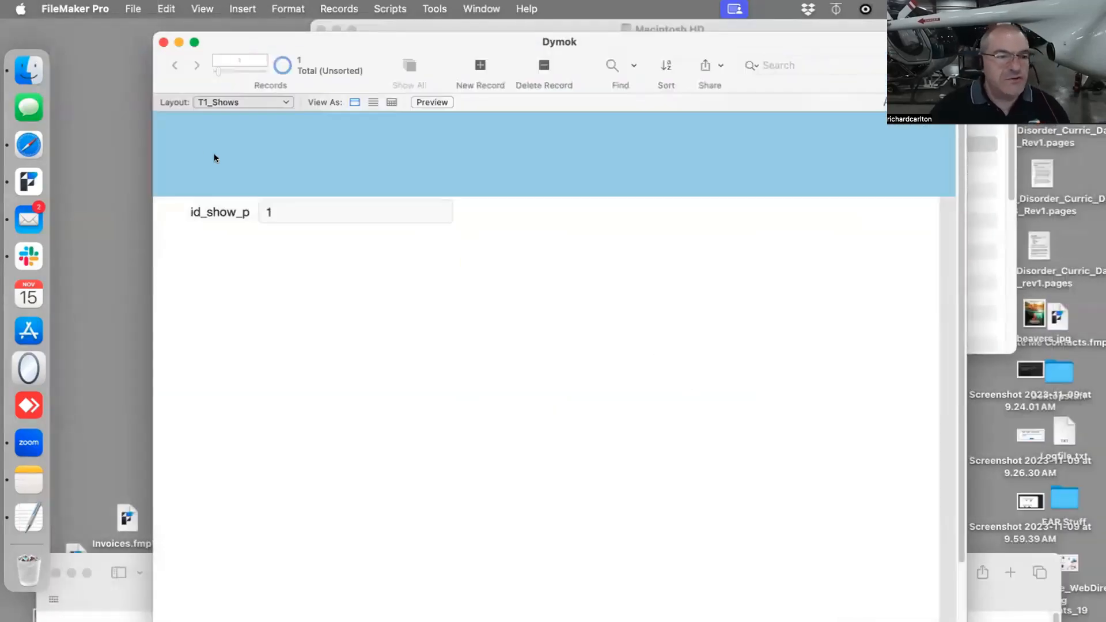
pyautogui.press('super+l')
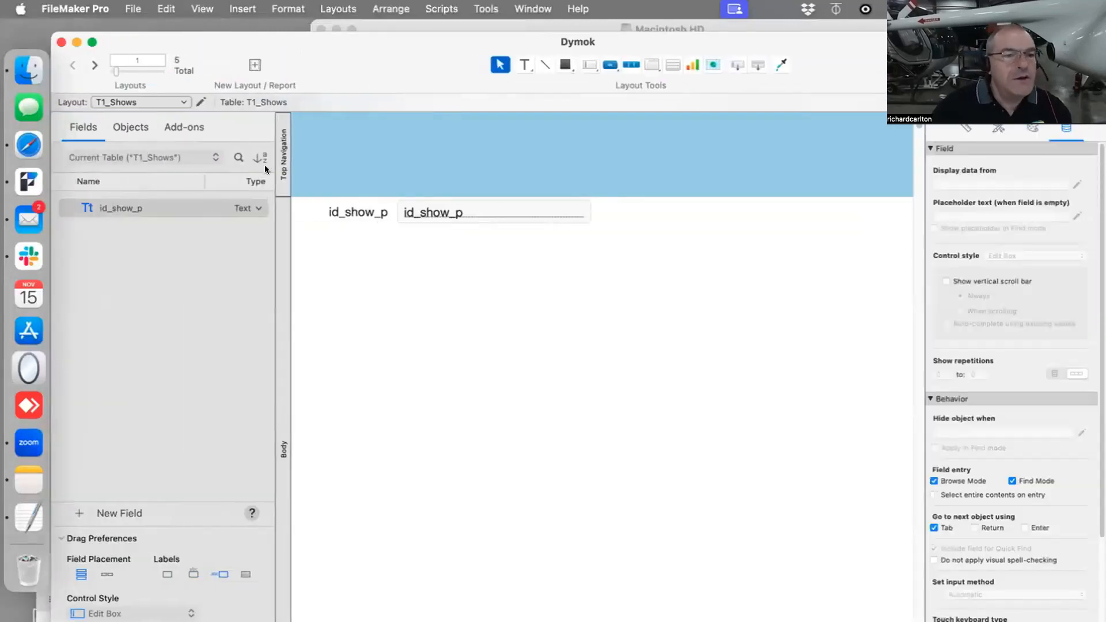
pyautogui.click(123, 103)
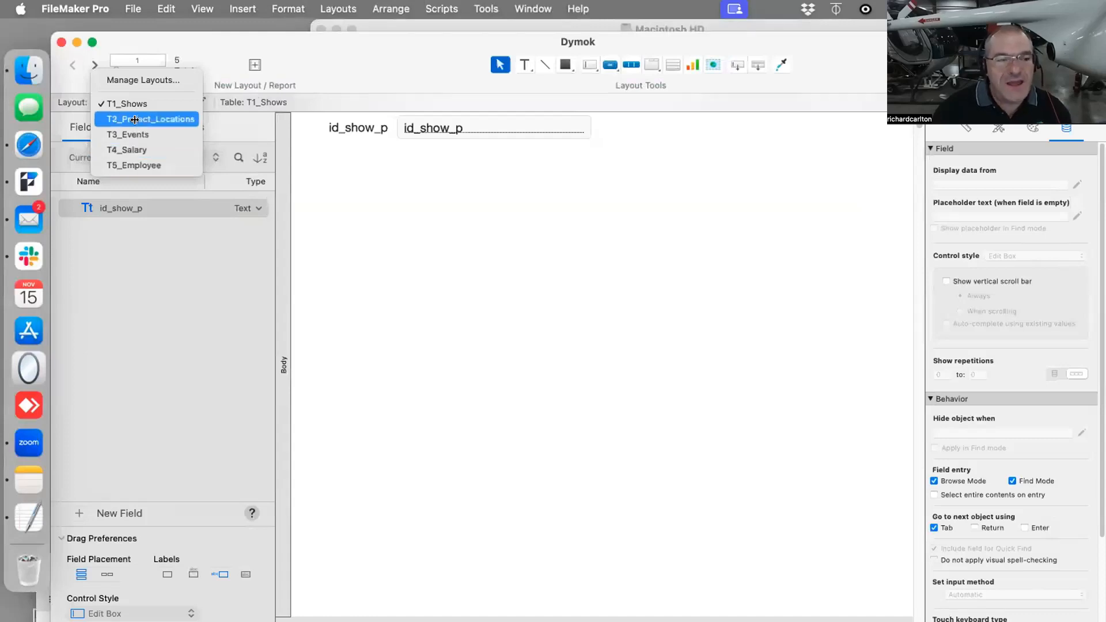
pyautogui.press('Escape')
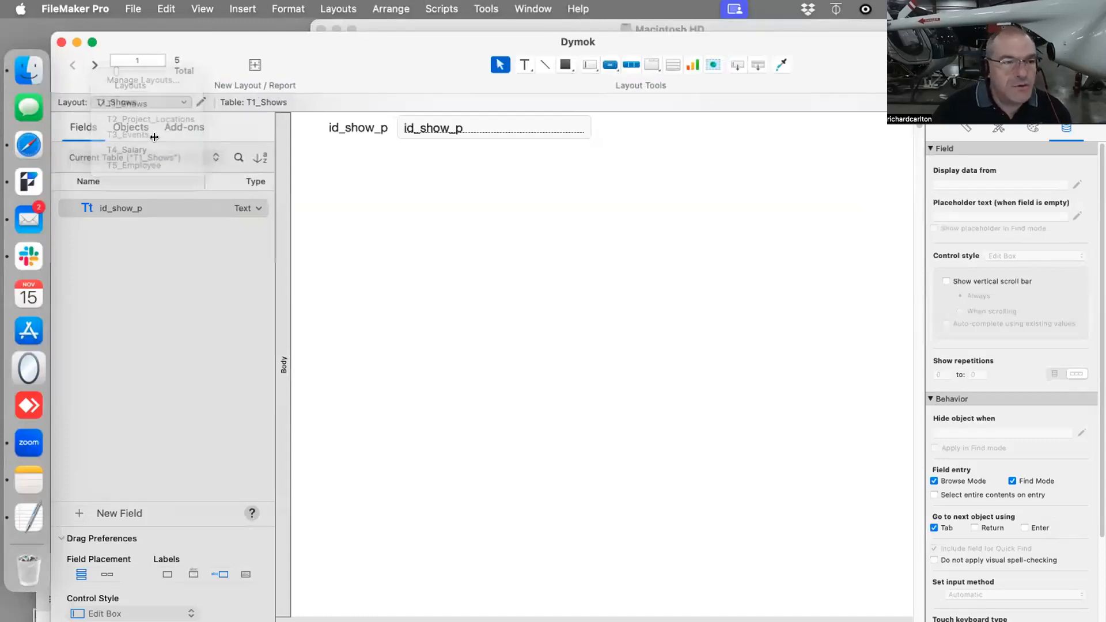
# - Open the layout manager and rename the T1_Shows layout as L1_Shows
pyautogui.click(133, 9)
pyautogui.moveTo(224, 167)
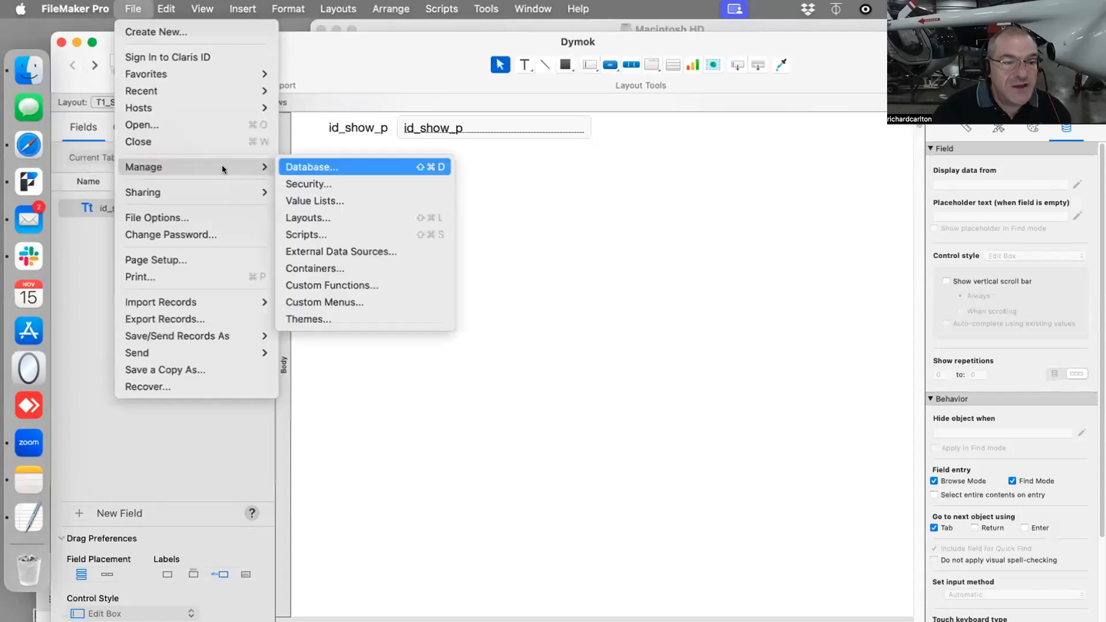
pyautogui.click(357, 217)
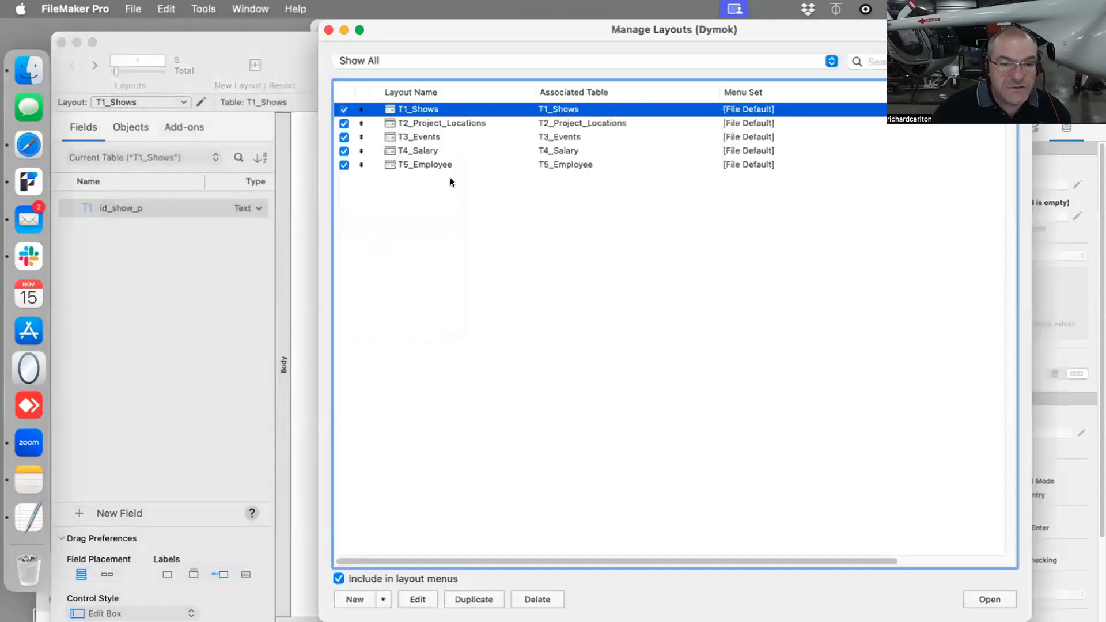
pyautogui.doubleClick(425, 109)
pyautogui.click(446, 286)
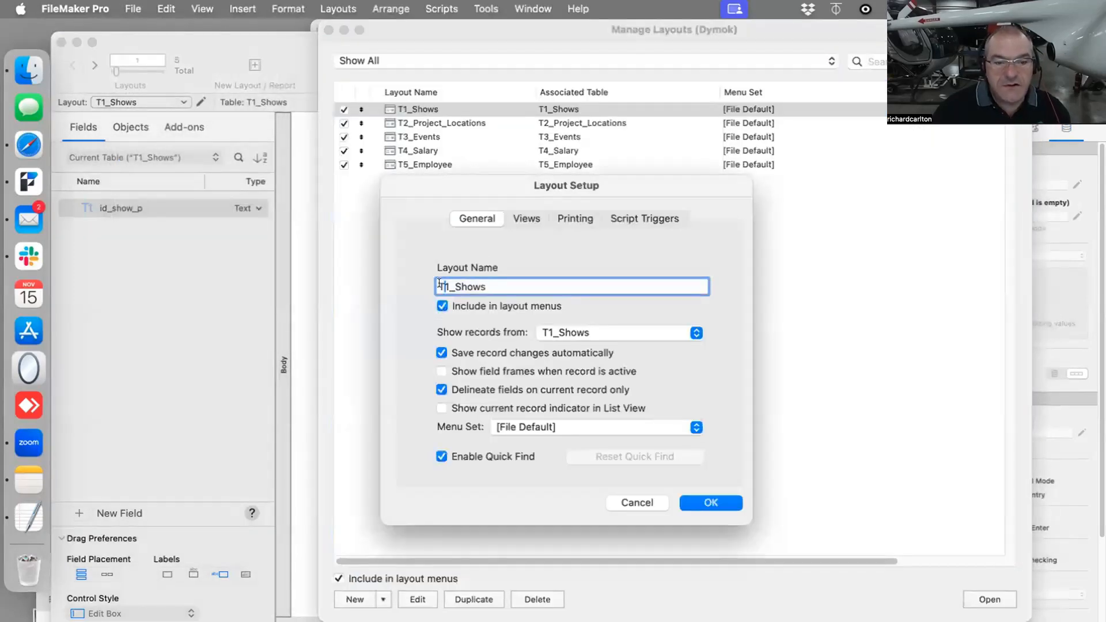
pyautogui.moveTo(446, 283); pyautogui.dragTo(424, 282)
pyautogui.write('L1')
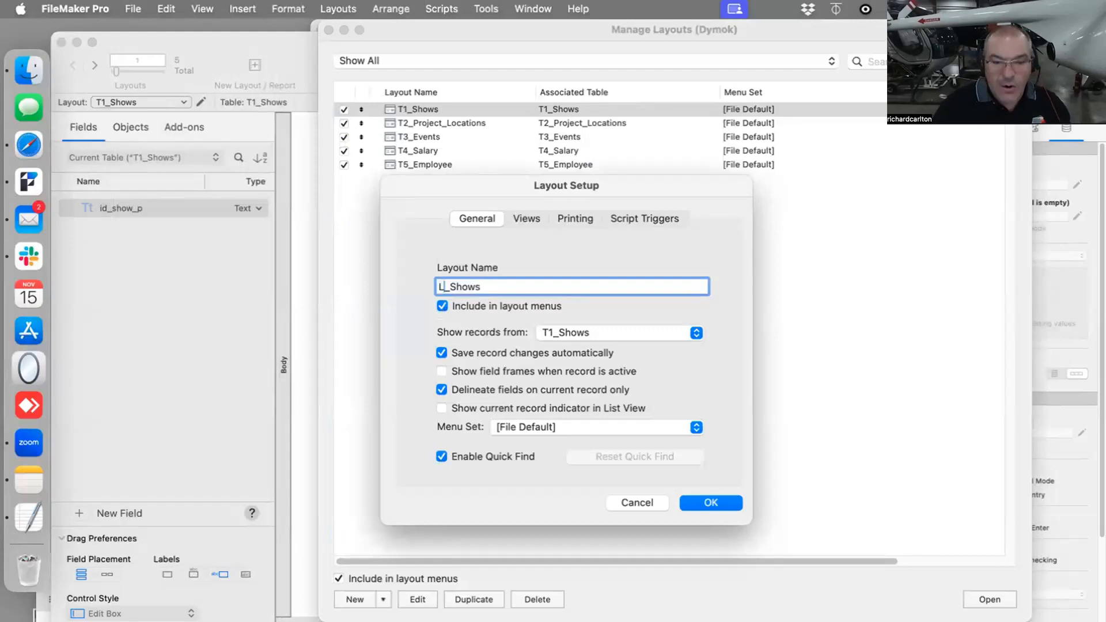
pyautogui.click(704, 501)
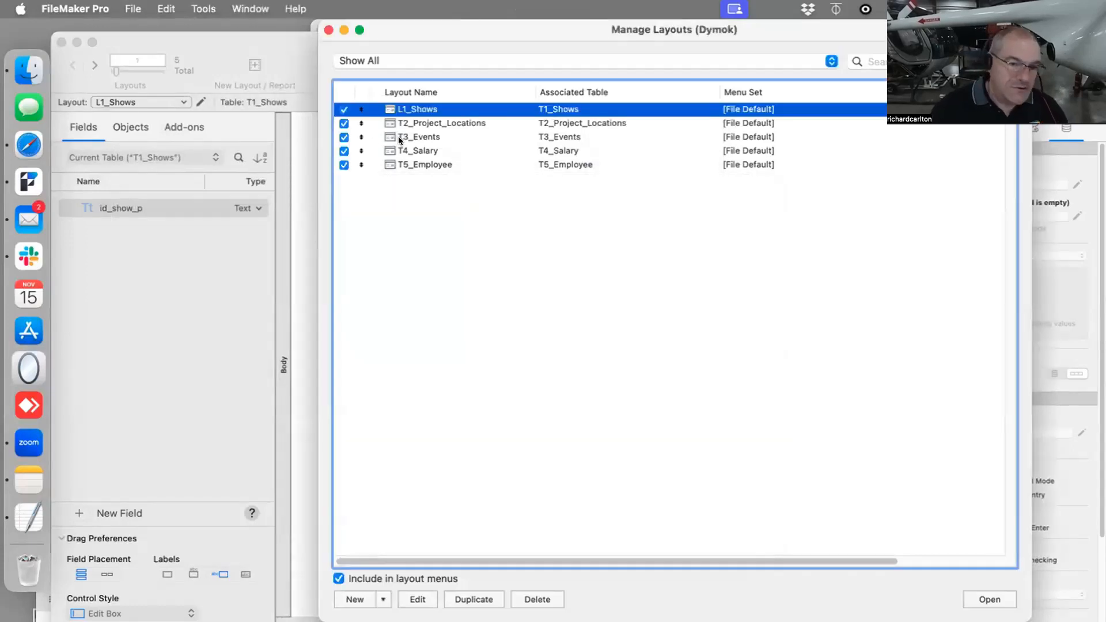
# - Rename the T2_Project_Locations layout as L2_Project_Locations
pyautogui.doubleClick(406, 122)
pyautogui.moveTo(448, 286); pyautogui.dragTo(427, 283)
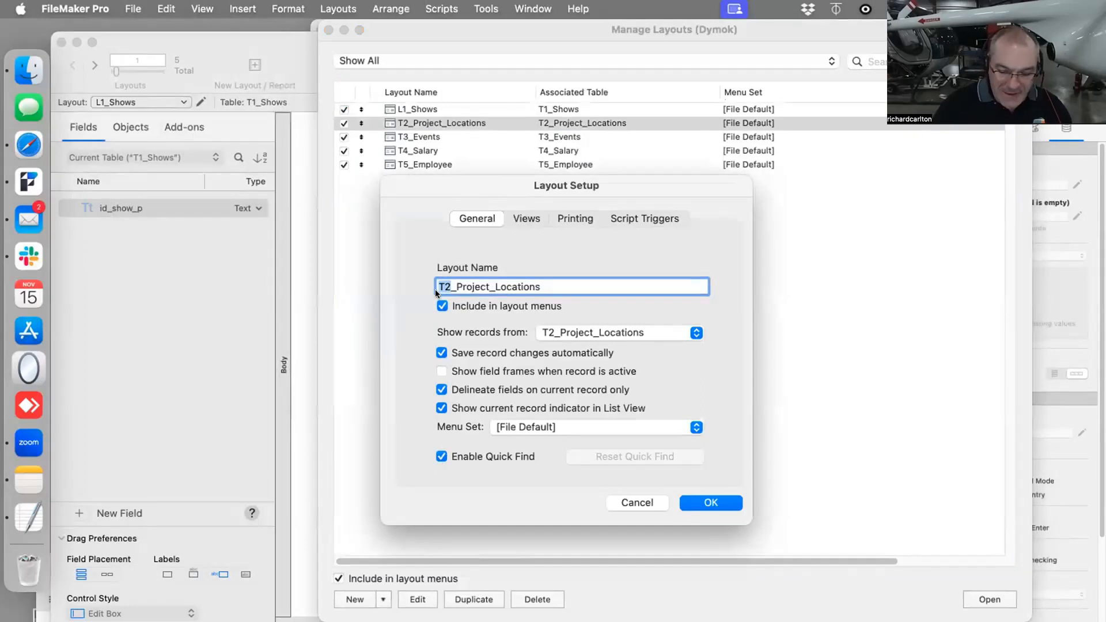
pyautogui.write('L2')
pyautogui.click(699, 500)
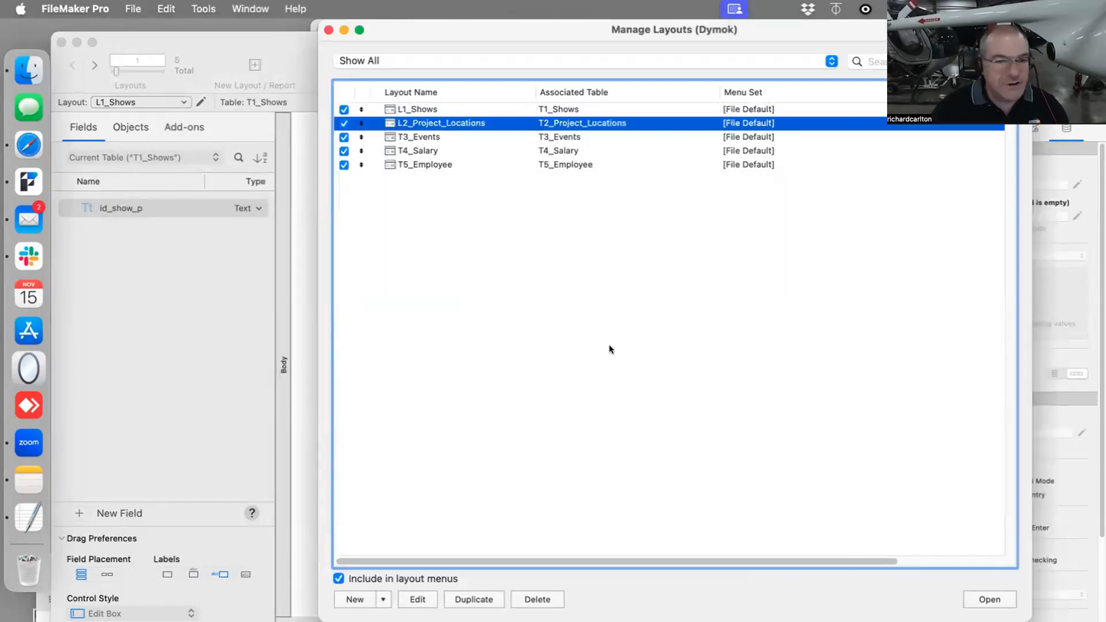
# - Extend the project locations layout's name to L2_Project_Locations_Blue_Zebra
pyautogui.doubleClick(438, 122)
pyautogui.click(544, 282)
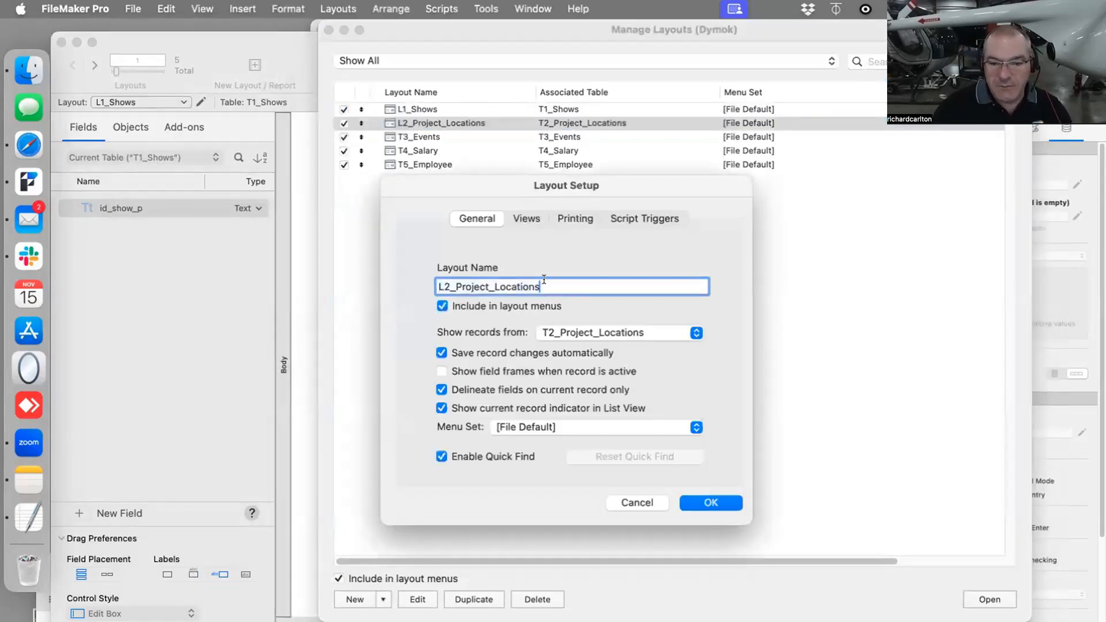
pyautogui.write('_Blue')
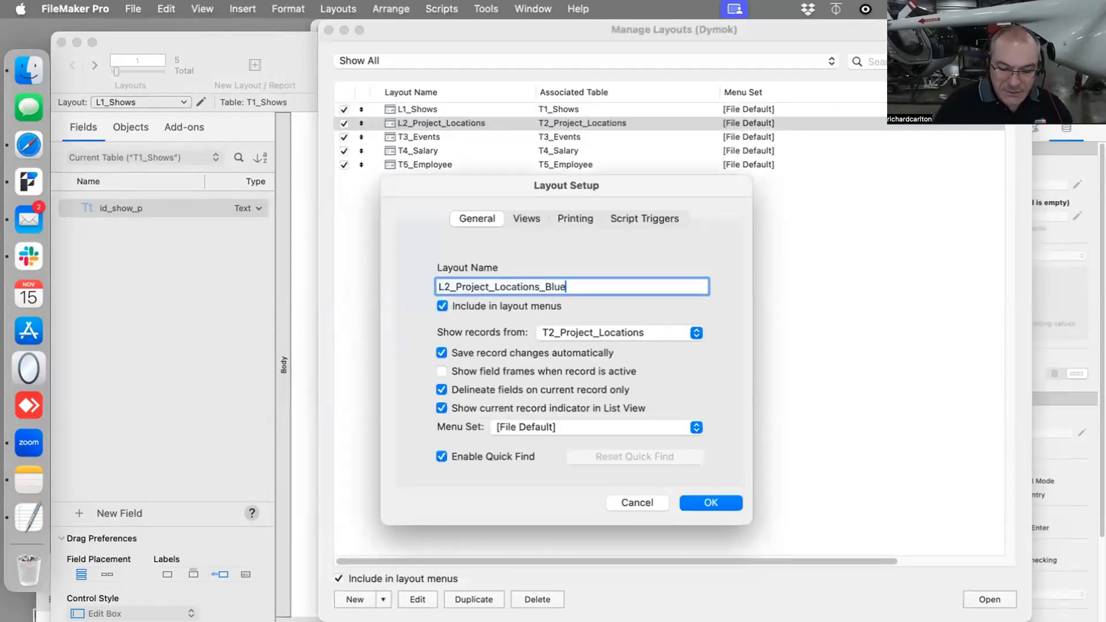
pyautogui.write('_Zebra')
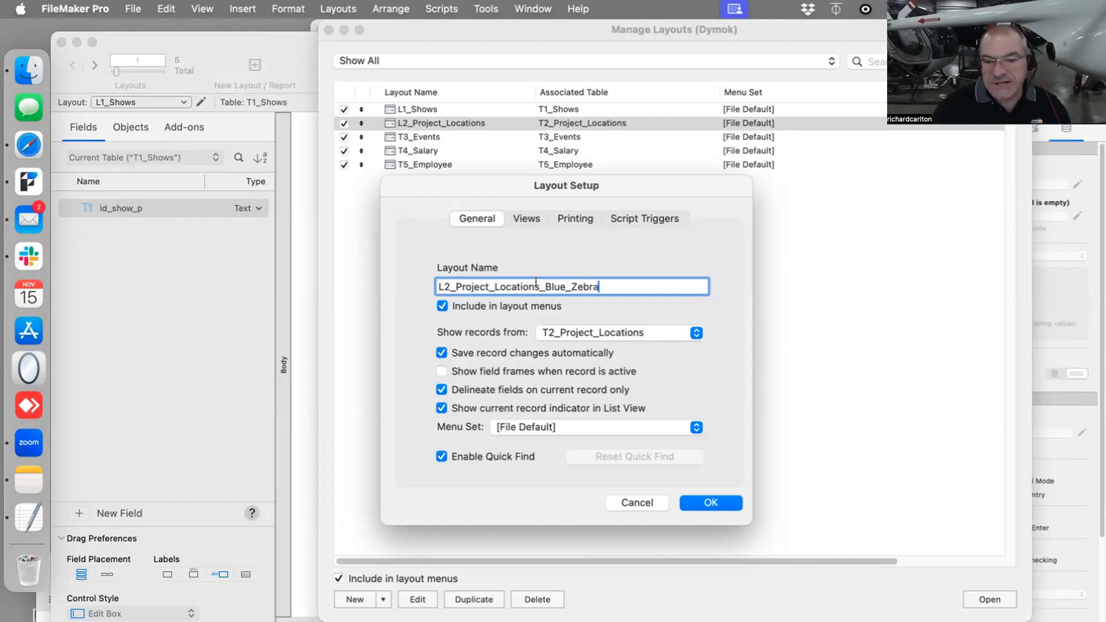
pyautogui.click(712, 503)
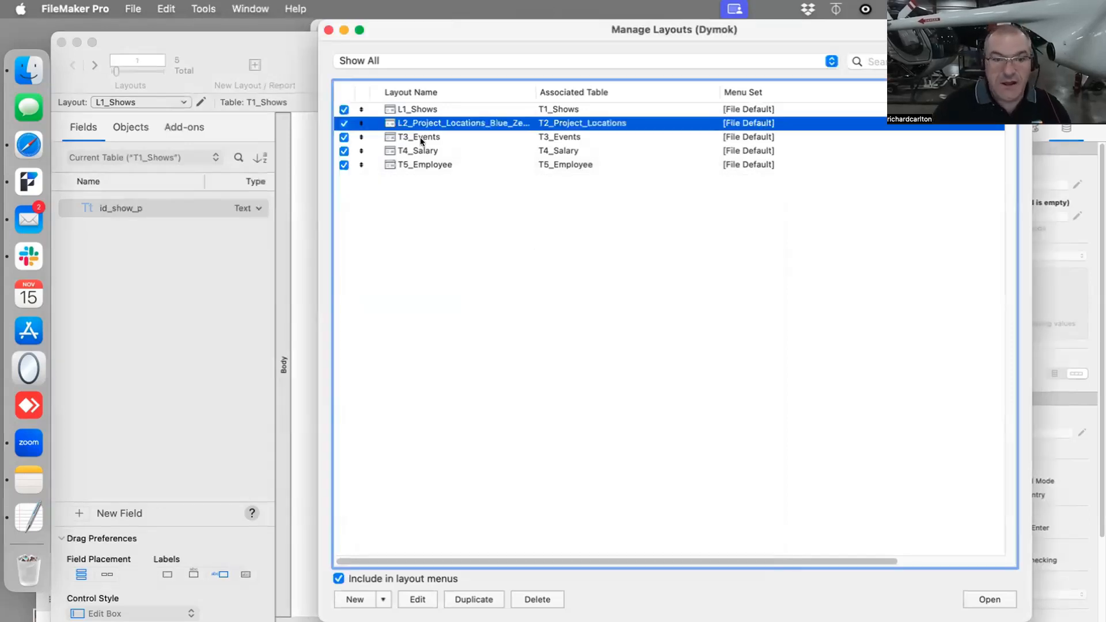
# - Rename the T3_Events layout as L3_Events and the T4_Salary layout as L4_Salary
pyautogui.doubleClick(420, 138)
pyautogui.moveTo(451, 285); pyautogui.dragTo(402, 279)
pyautogui.write('L3_Events')
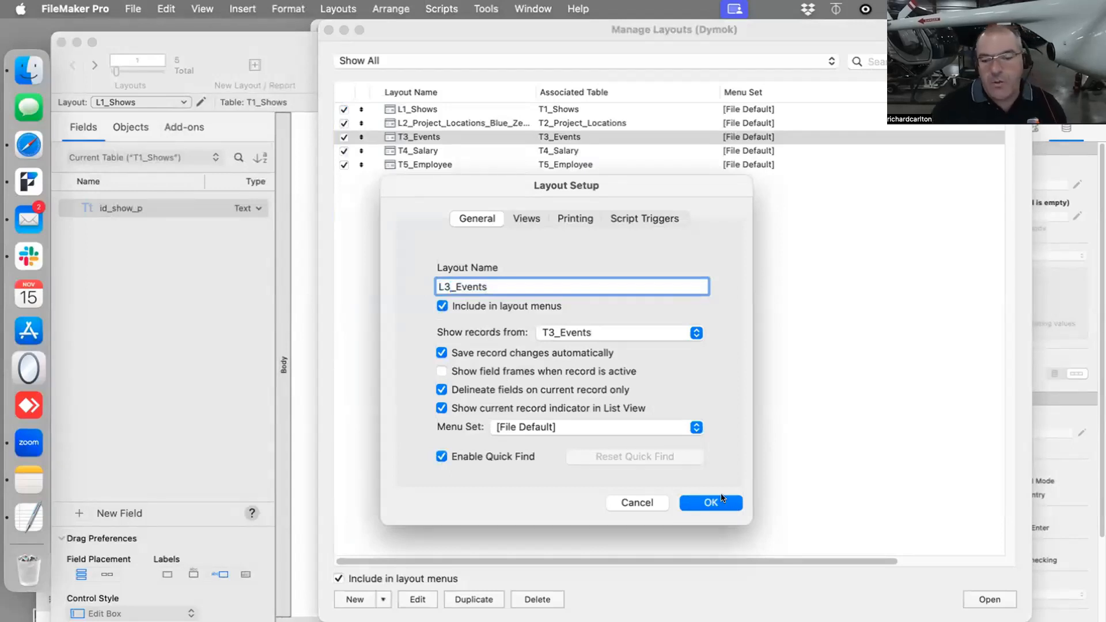
pyautogui.click(704, 502)
pyautogui.doubleClick(422, 149)
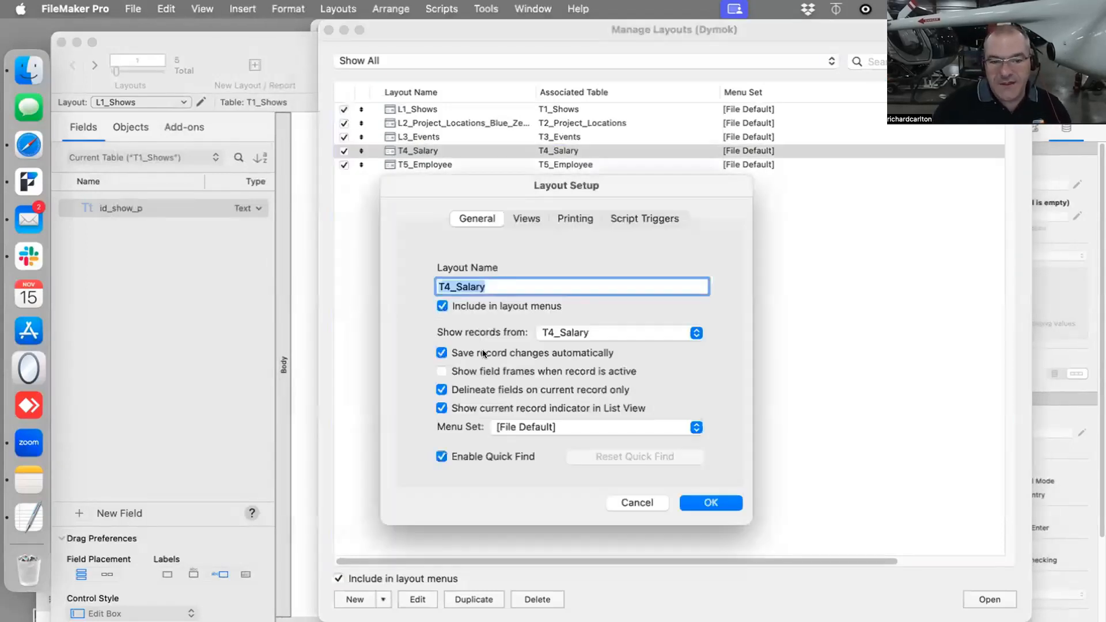
pyautogui.moveTo(451, 285); pyautogui.dragTo(403, 280)
pyautogui.write('L4')
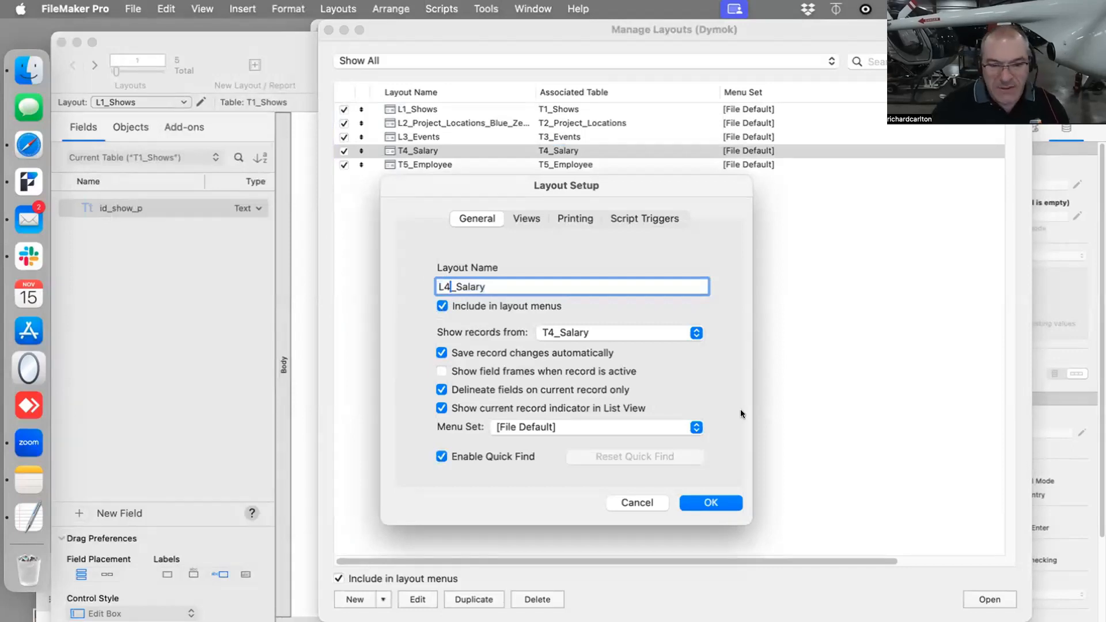
pyautogui.click(714, 502)
# - Rename the T5_Employee layout as L5_Employee and close the layout manager
pyautogui.doubleClick(425, 166)
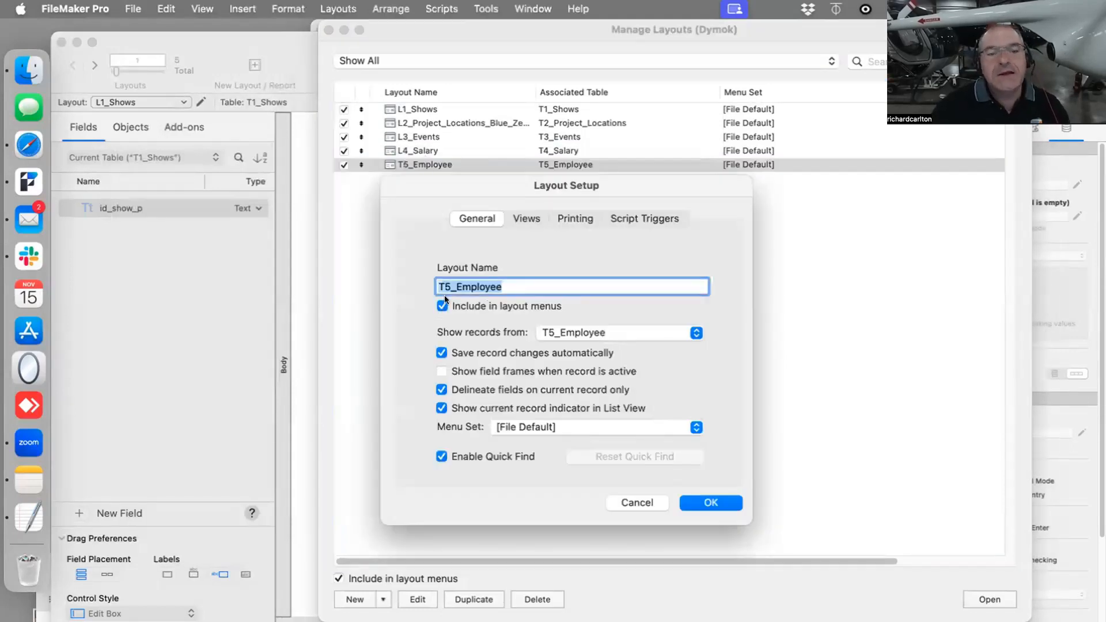
pyautogui.click(444, 285)
pyautogui.moveTo(451, 285); pyautogui.dragTo(424, 281)
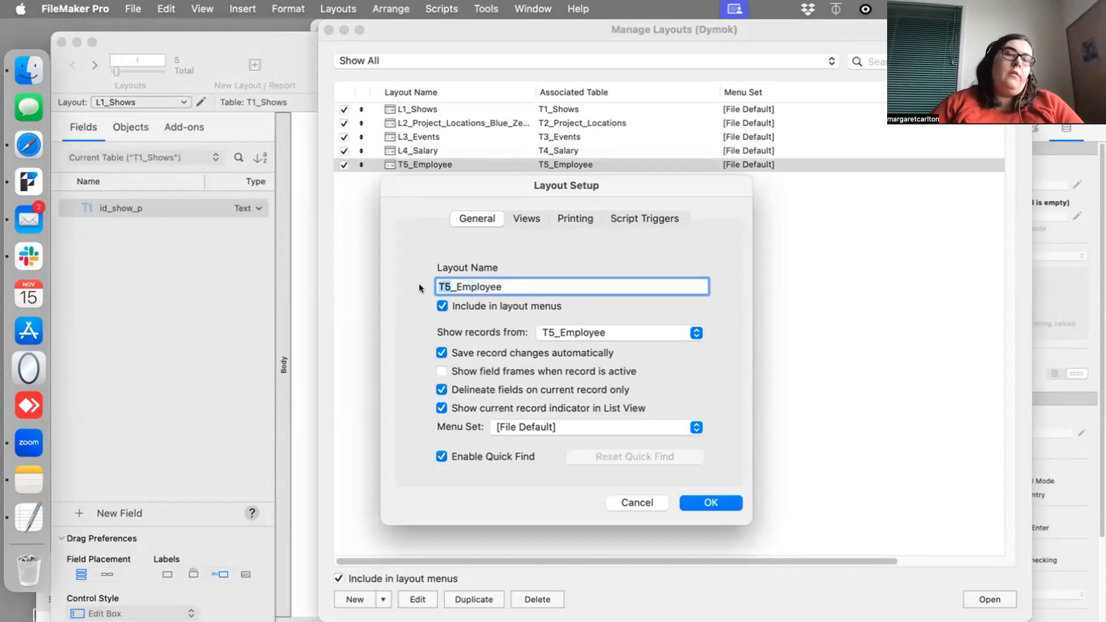
pyautogui.write('L')
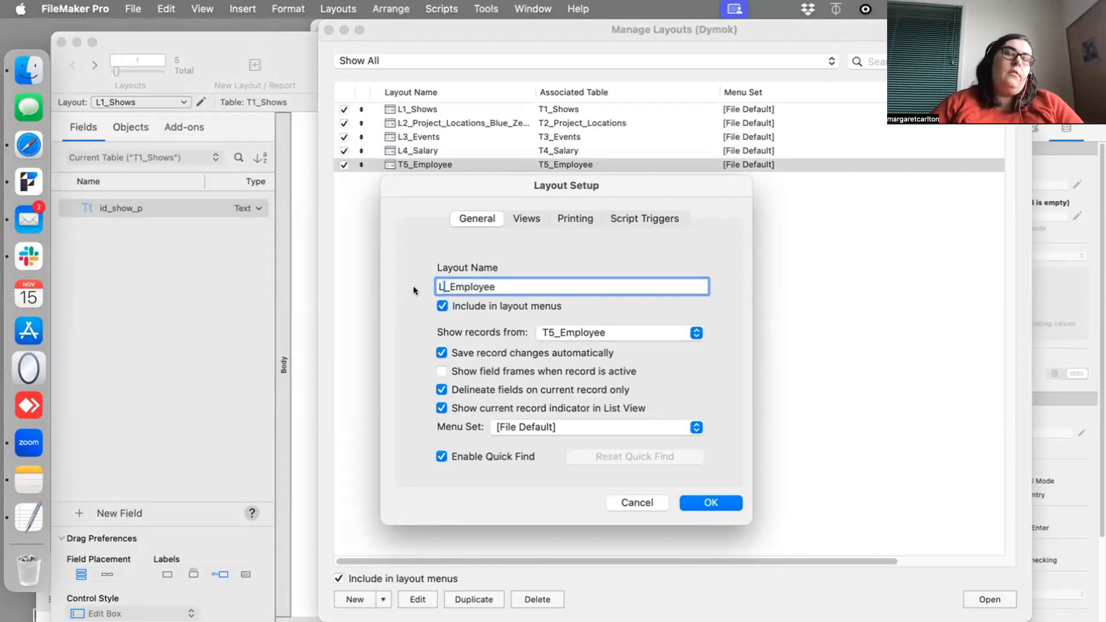
pyautogui.write('5')
pyautogui.click(722, 502)
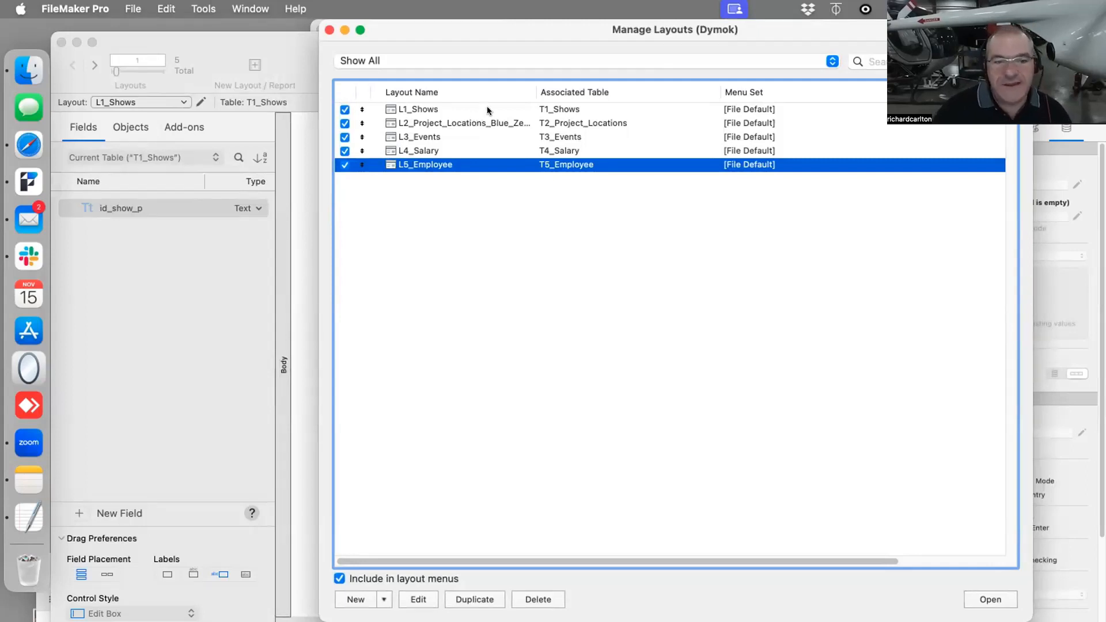
pyautogui.moveTo(534, 37); pyautogui.dragTo(479, 37)
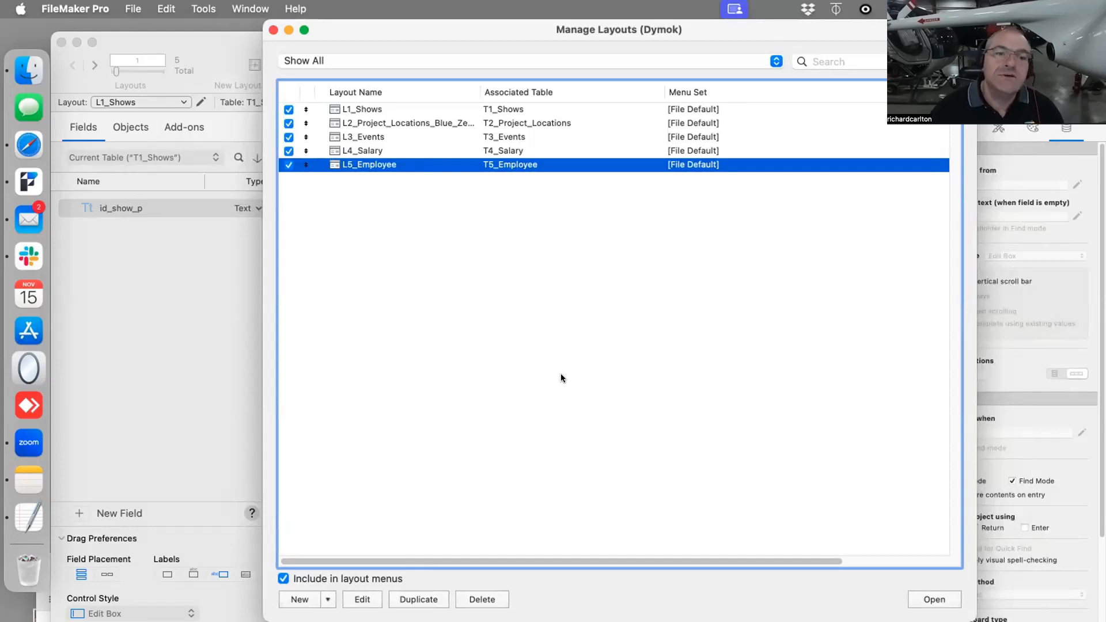
pyautogui.click(274, 30)
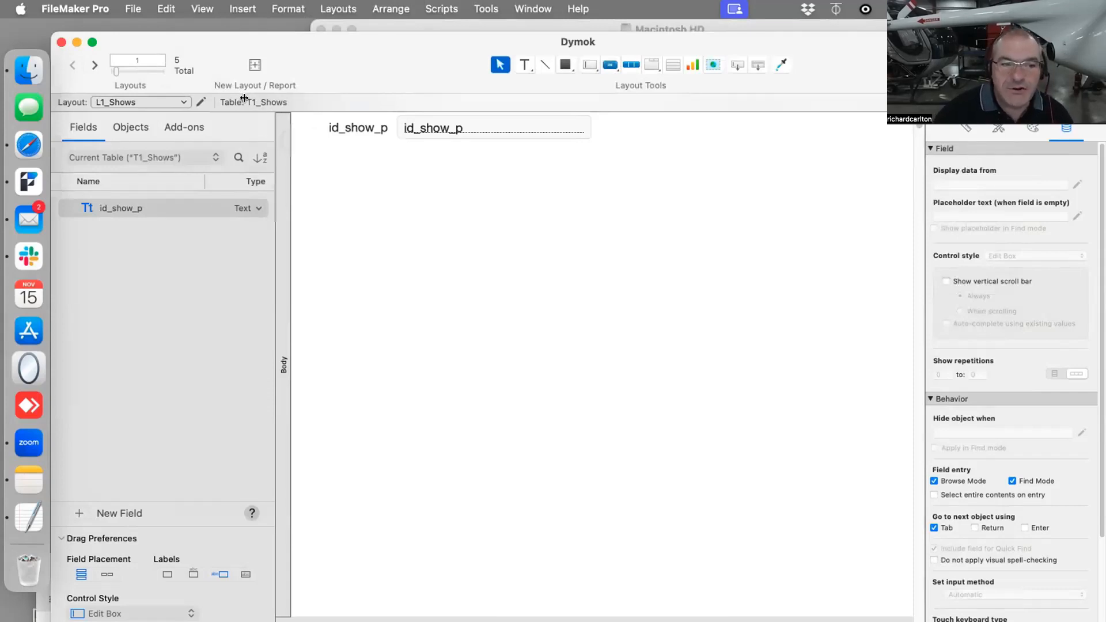
# - Reopen the database's relationships graph and check which source table the T1_Shows occurrence uses, leaving it as is
pyautogui.click(133, 8)
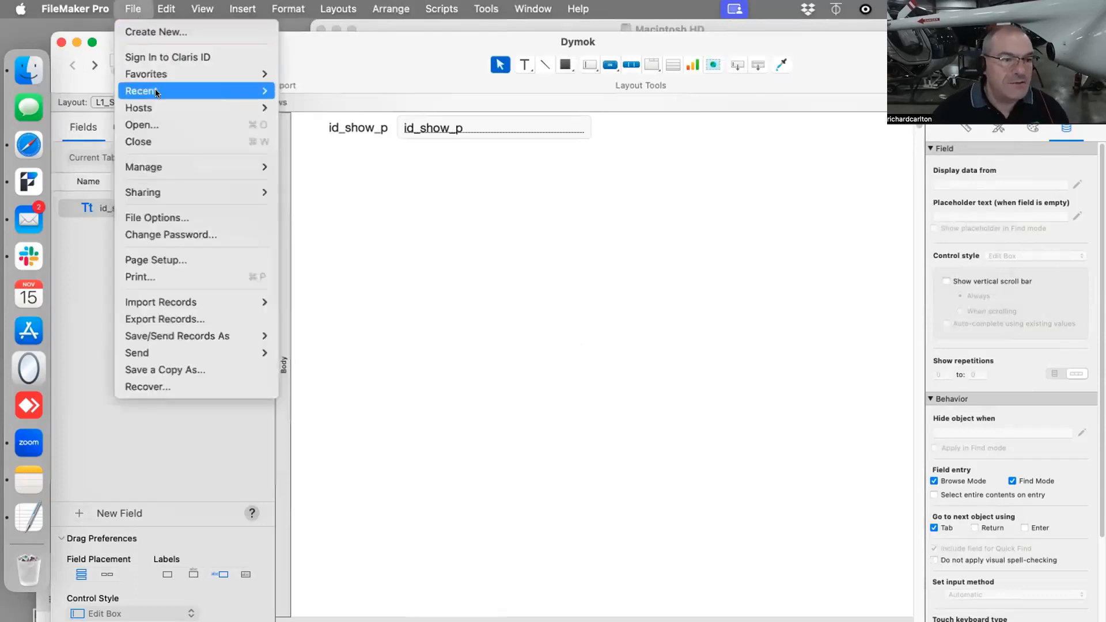
pyautogui.moveTo(172, 166)
pyautogui.click(316, 167)
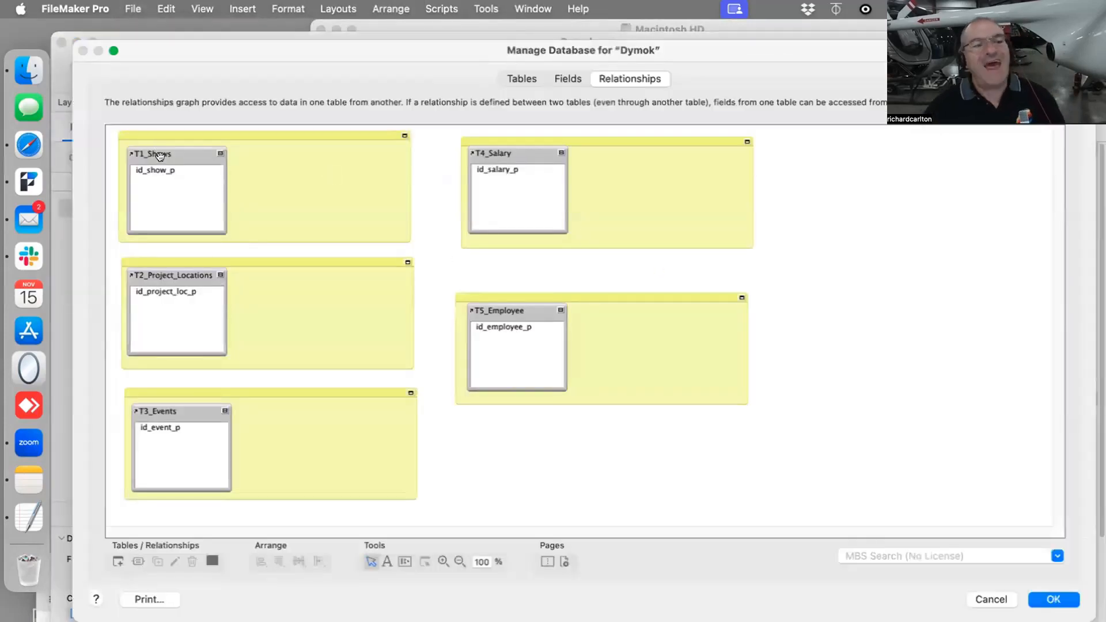
pyautogui.click(160, 155)
pyautogui.doubleClick(164, 154)
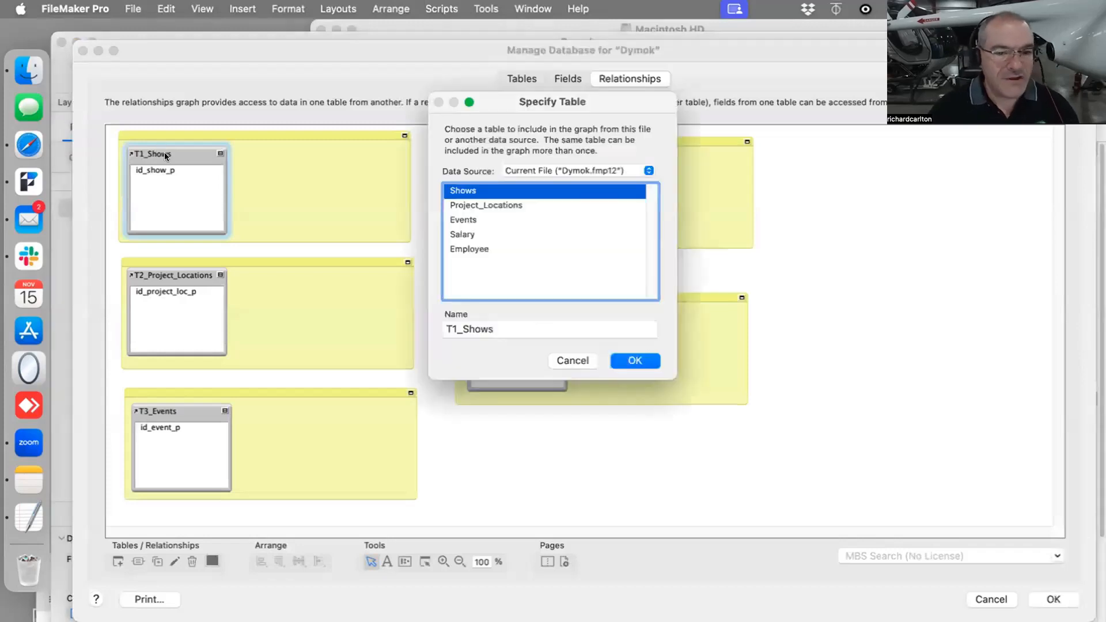
pyautogui.click(567, 361)
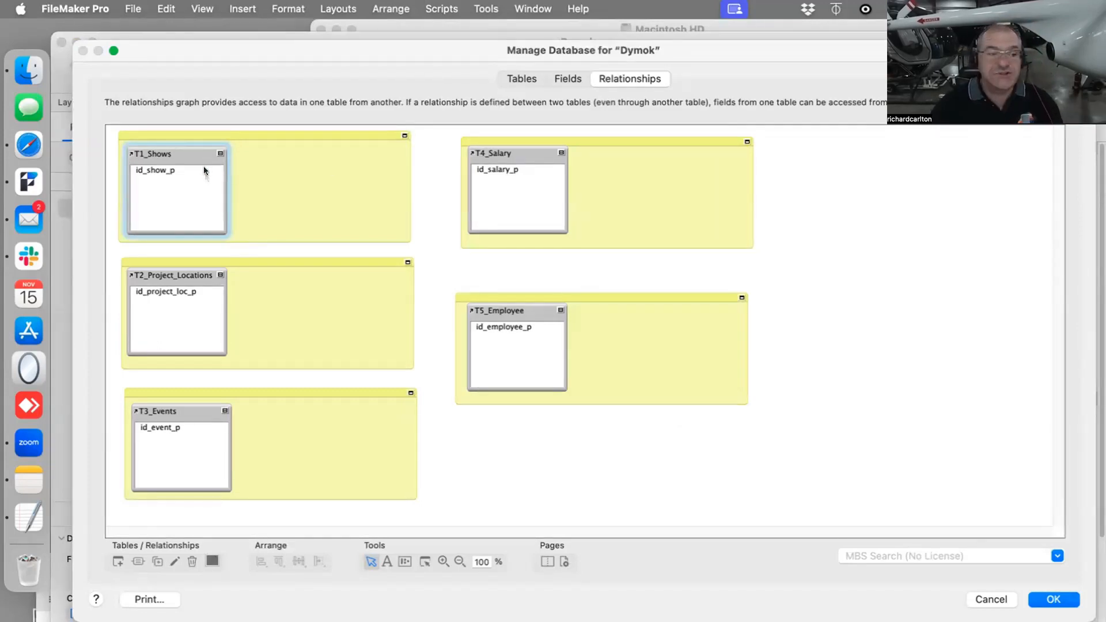
# - Compare the T1_Shows occurrence in the graph with the L1_Shows layout behind the window, and close the database manager
pyautogui.click(230, 169)
pyautogui.click(188, 151)
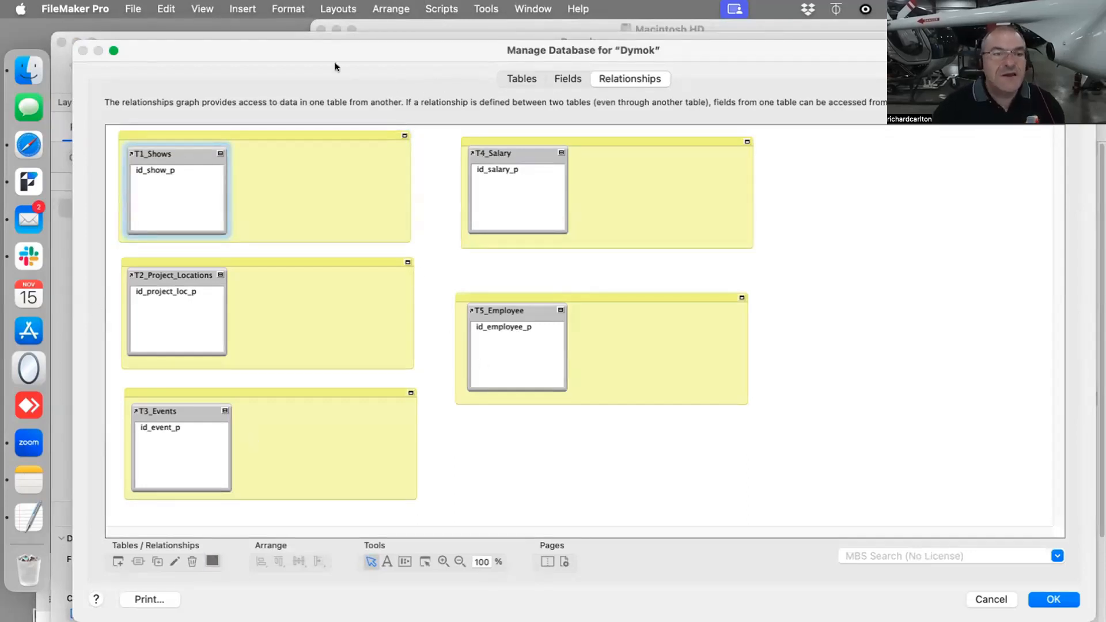
pyautogui.moveTo(282, 68); pyautogui.dragTo(323, 373)
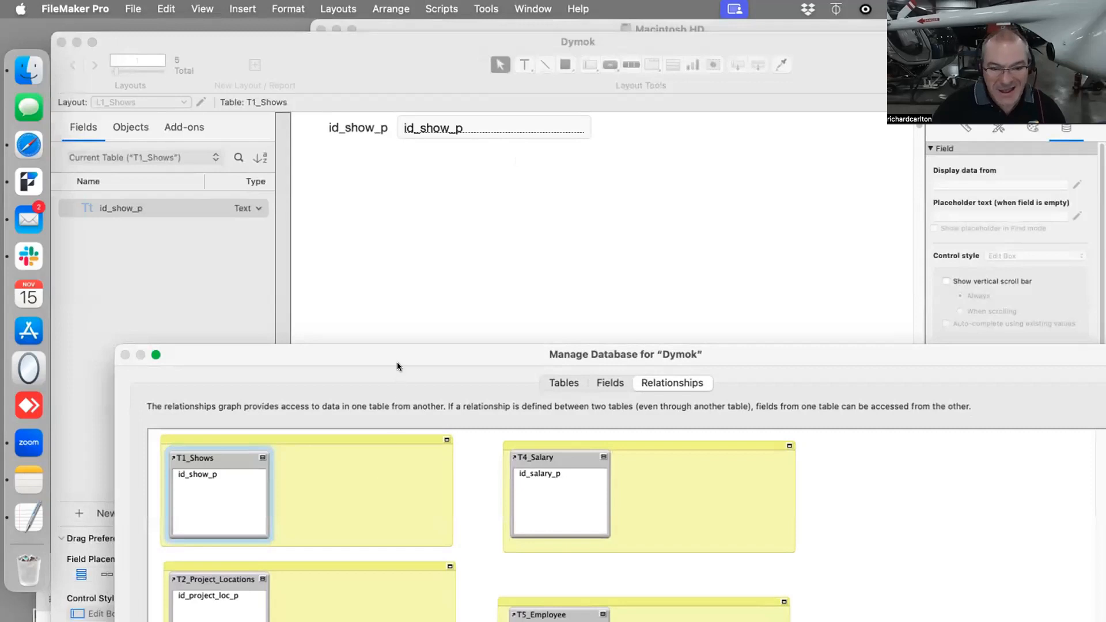
pyautogui.moveTo(397, 352); pyautogui.dragTo(396, 171)
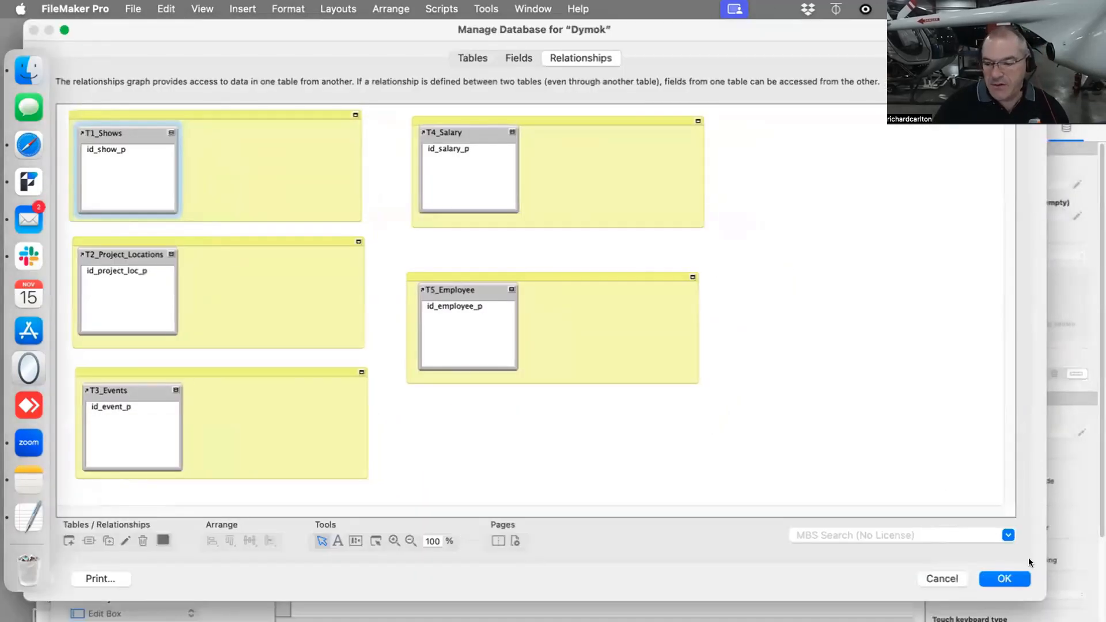
pyautogui.click(1024, 577)
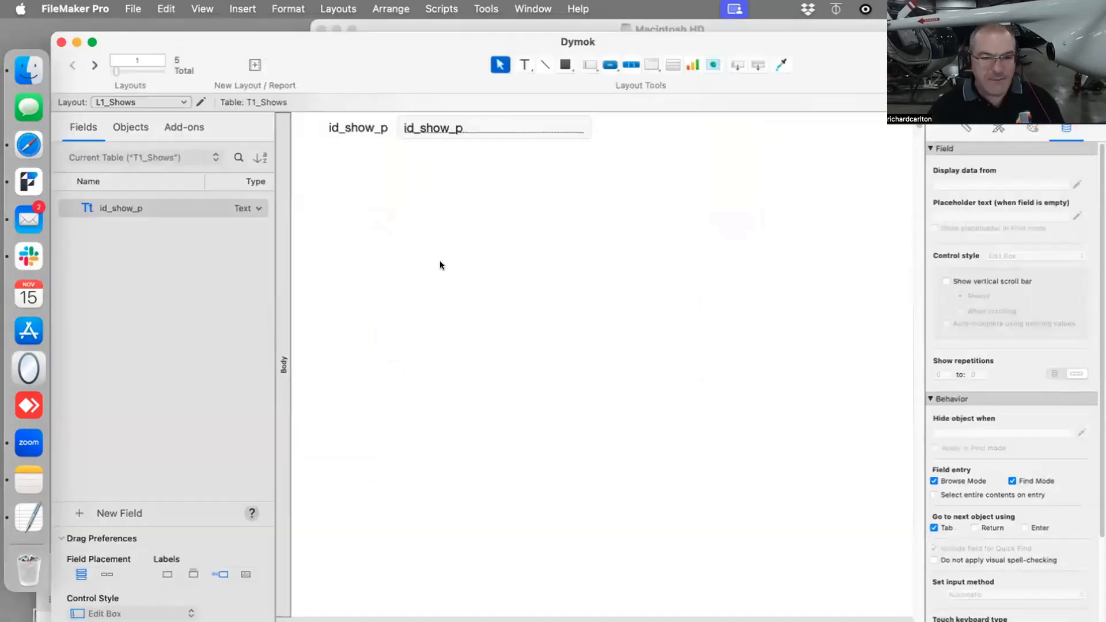
# - Add a text object reading d over the id_show_p label and duplicate the id_show_p field and label directly below the original
pyautogui.moveTo(400, 127)
pyautogui.mouseDown()
pyautogui.moveTo(401, 143)
pyautogui.moveTo(401, 126)
pyautogui.mouseUp()
pyautogui.keyDown('shift'); pyautogui.click(385, 130); pyautogui.keyUp('shift')
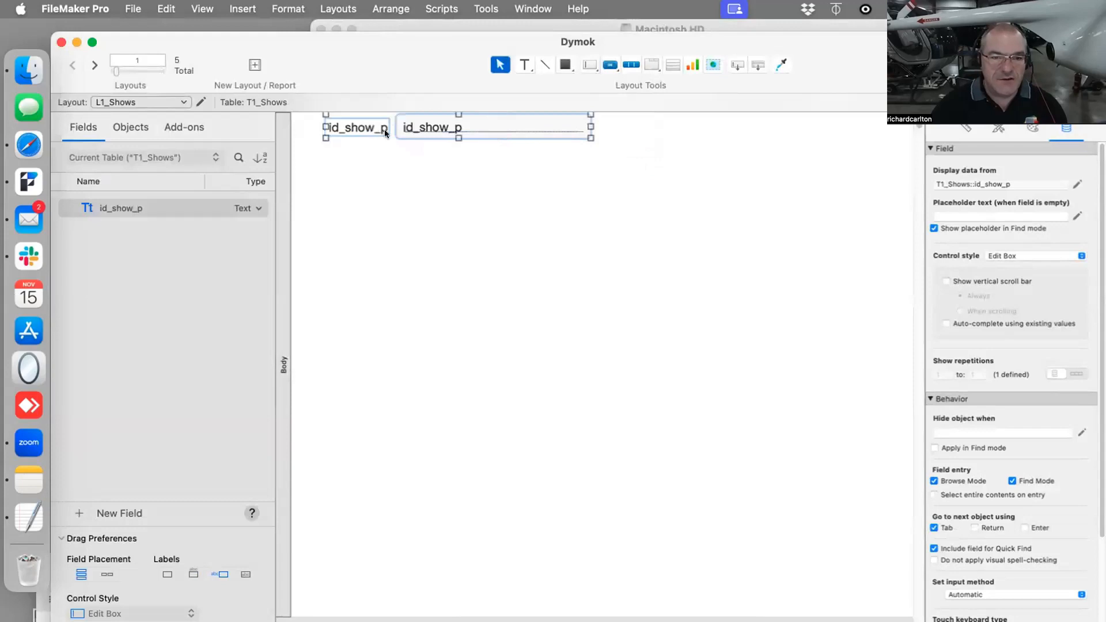
pyautogui.write('d')
pyautogui.press('Escape')
pyautogui.click(459, 127)
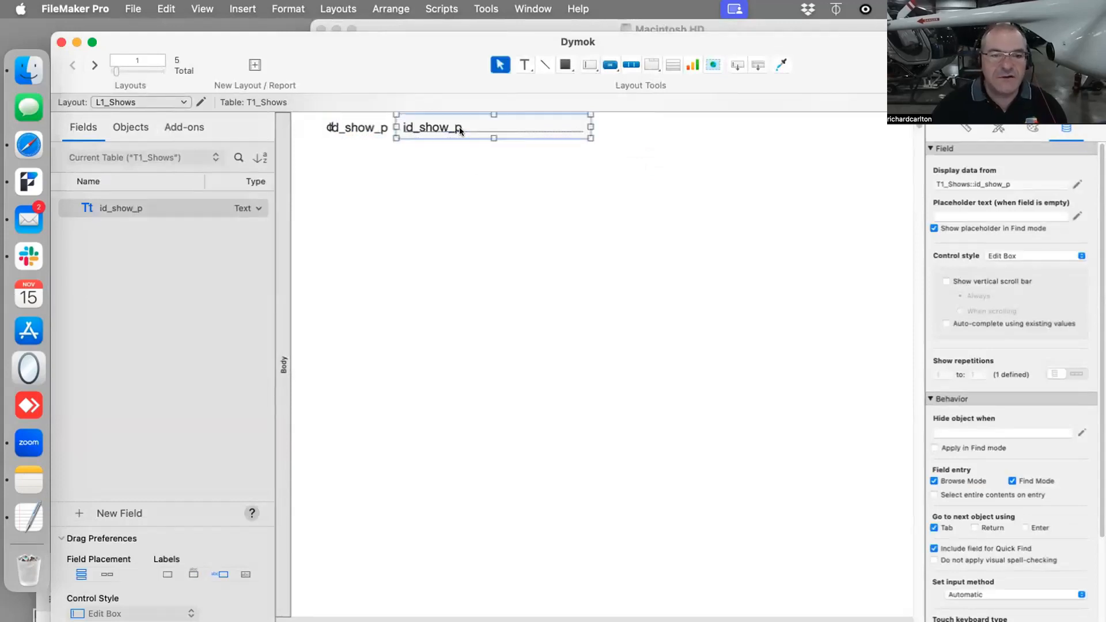
pyautogui.keyDown('shift'); pyautogui.click(378, 128); pyautogui.keyUp('shift')
pyautogui.moveTo(439, 133); pyautogui.dragTo(453, 163)
# - Paste the Locations heading beside the id_show_p fields and change its text to sdfasdfasdf
pyautogui.press('super+v')
pyautogui.press('Escape')
pyautogui.moveTo(515, 141); pyautogui.dragTo(673, 134)
pyautogui.moveTo(556, 212); pyautogui.dragTo(350, 118)
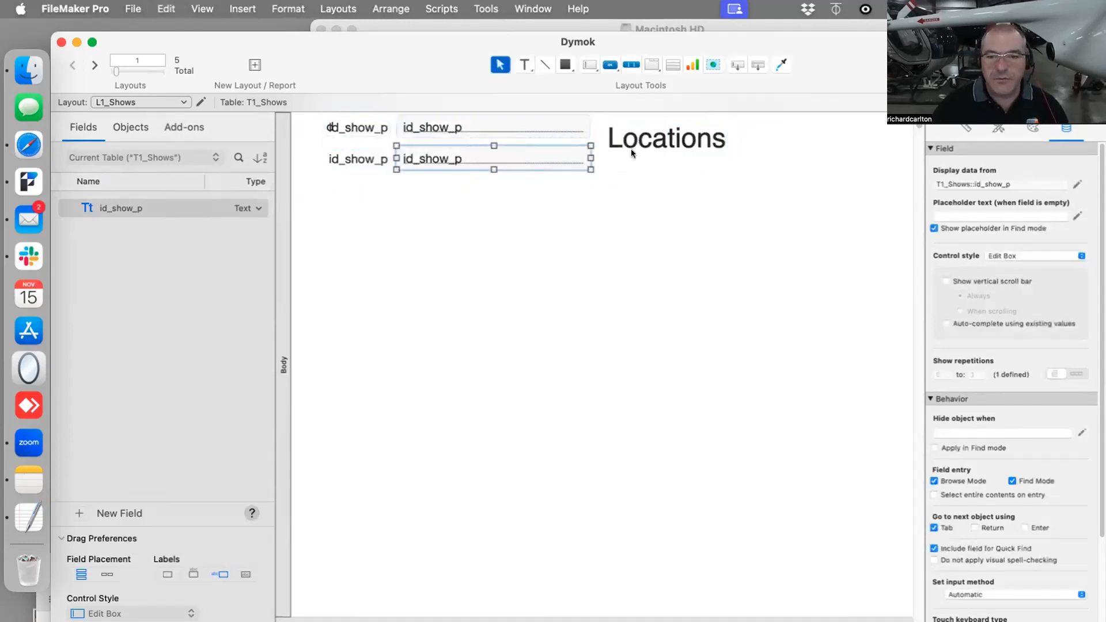
pyautogui.doubleClick(699, 142)
pyautogui.write('sdfasdfasdf')
pyautogui.press('Escape')
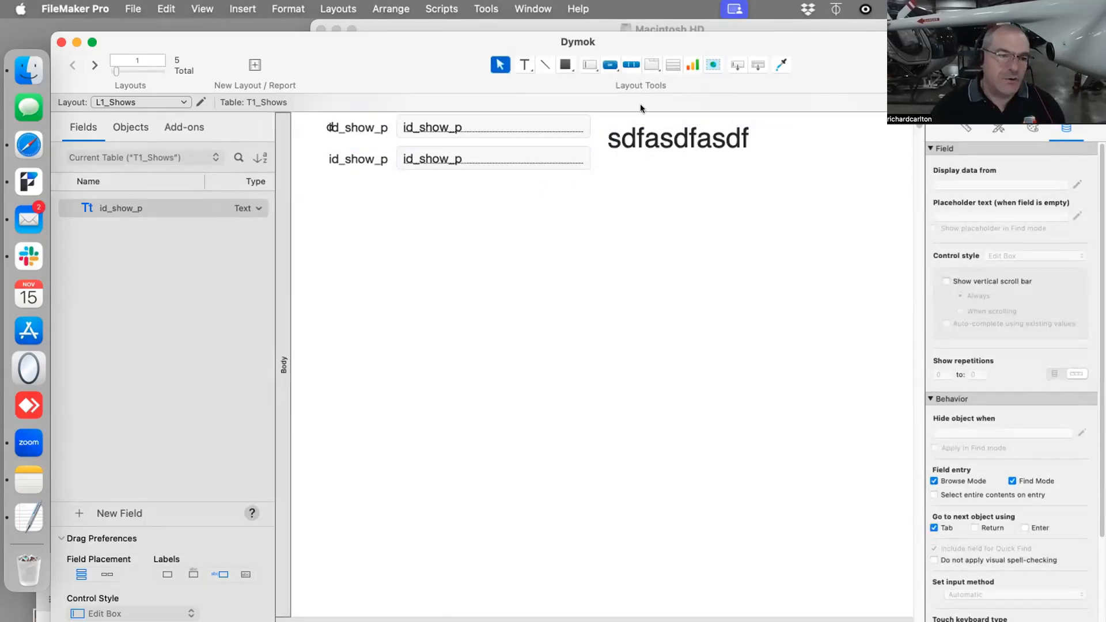
# - Draw a trial portal below the fields on L1_Shows, check which tables it can show records from, and cancel it
pyautogui.click(671, 64)
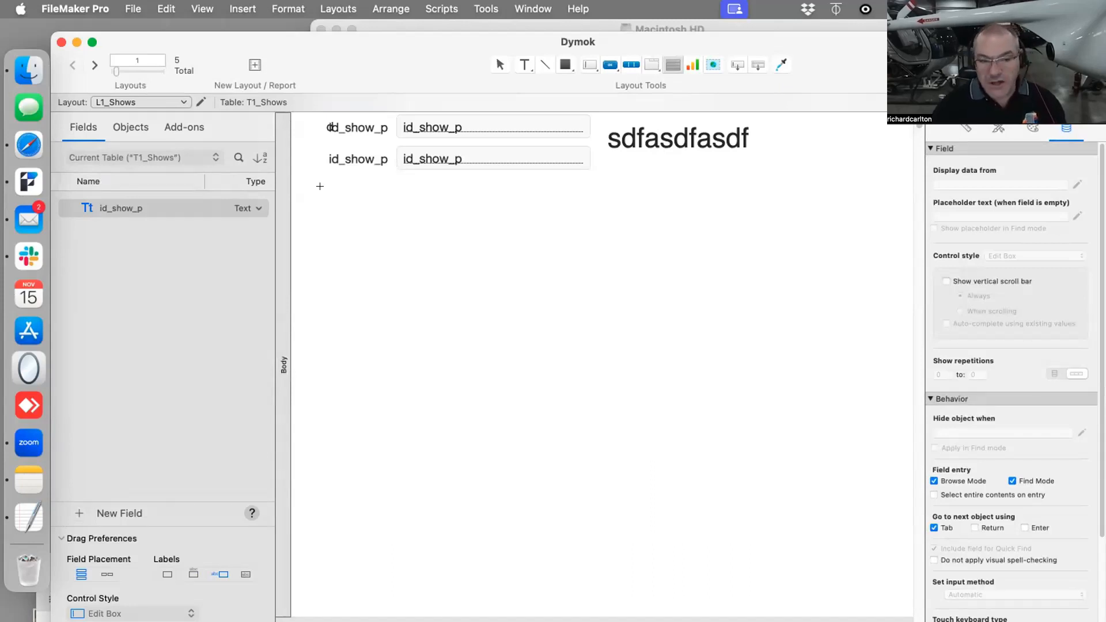
pyautogui.moveTo(321, 186)
pyautogui.mouseDown()
pyautogui.moveTo(452, 259)
pyautogui.moveTo(692, 349)
pyautogui.moveTo(737, 389)
pyautogui.moveTo(804, 403)
pyautogui.mouseUp()
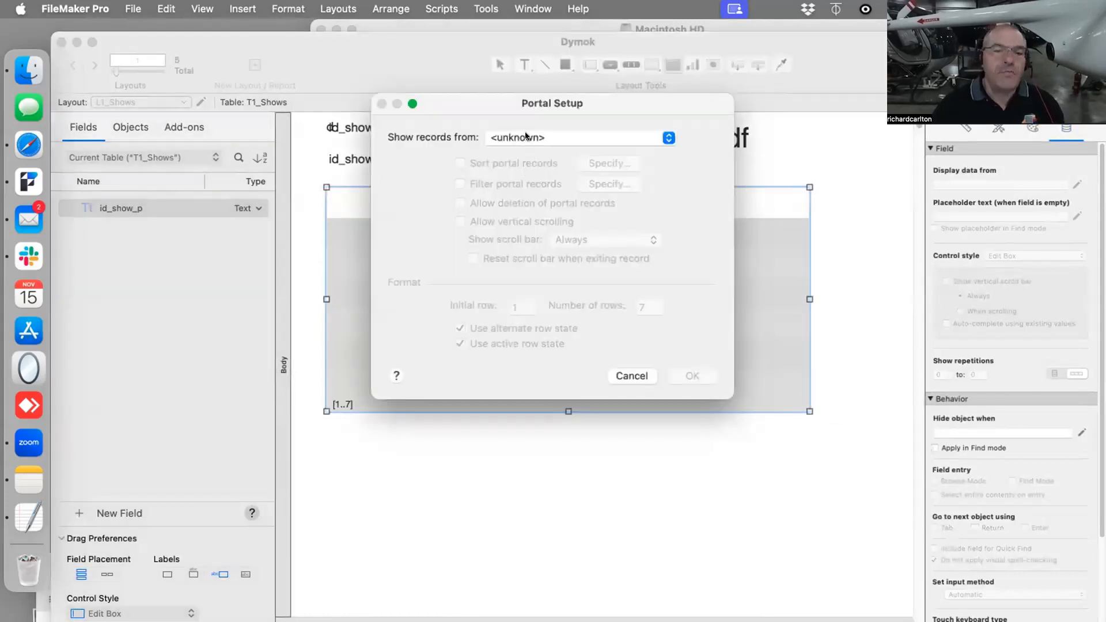
pyautogui.click(526, 137)
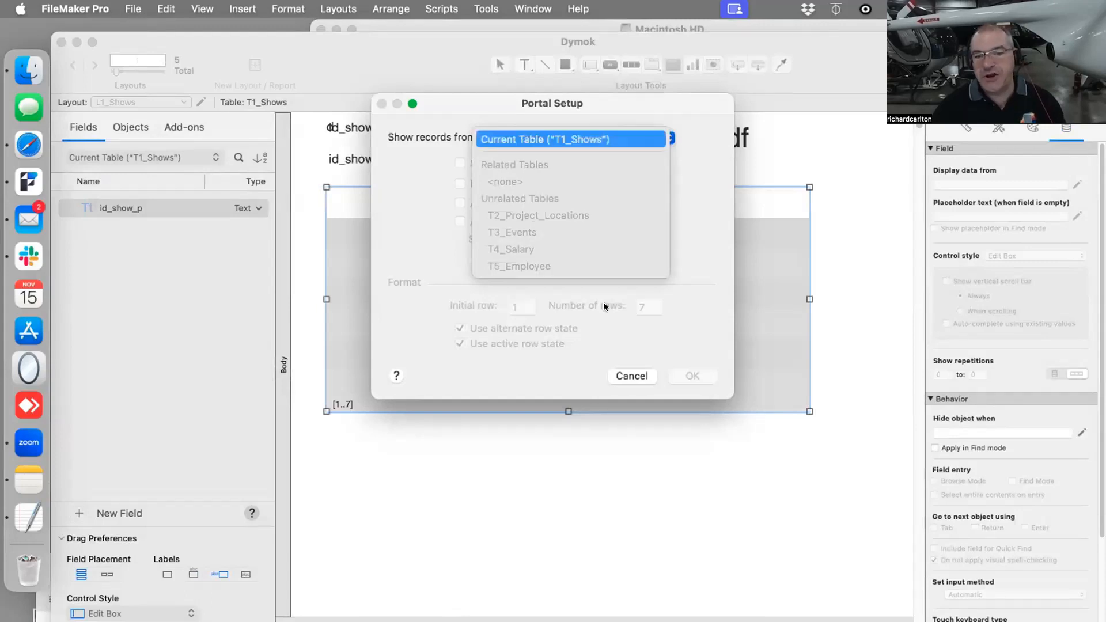
pyautogui.click(661, 378)
pyautogui.click(622, 375)
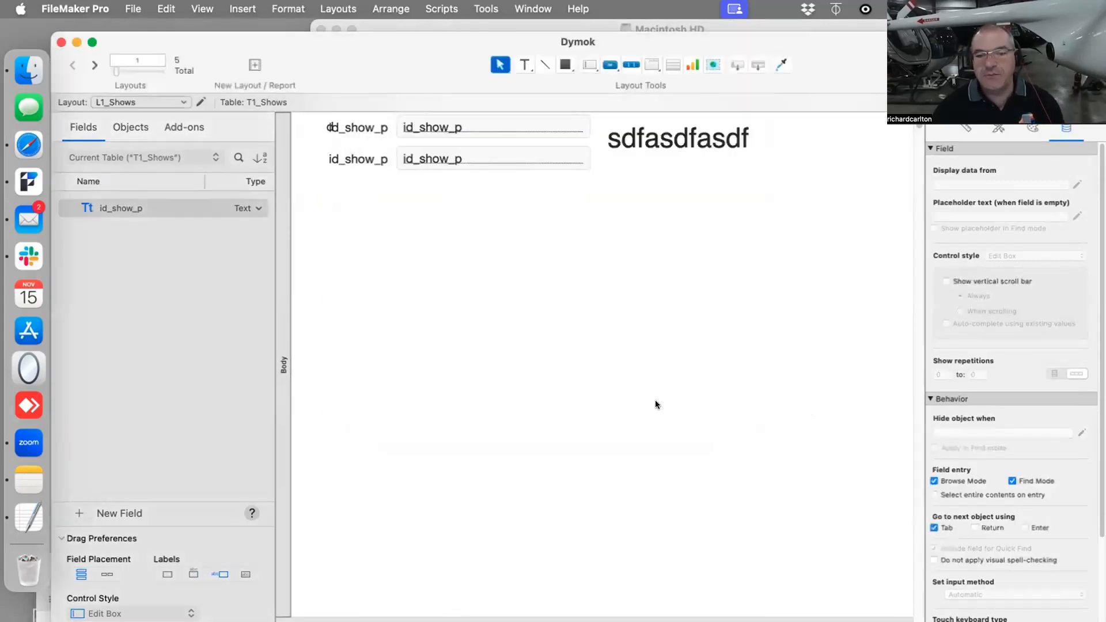
# - Reopen the database's relationships graph
pyautogui.click(137, 10)
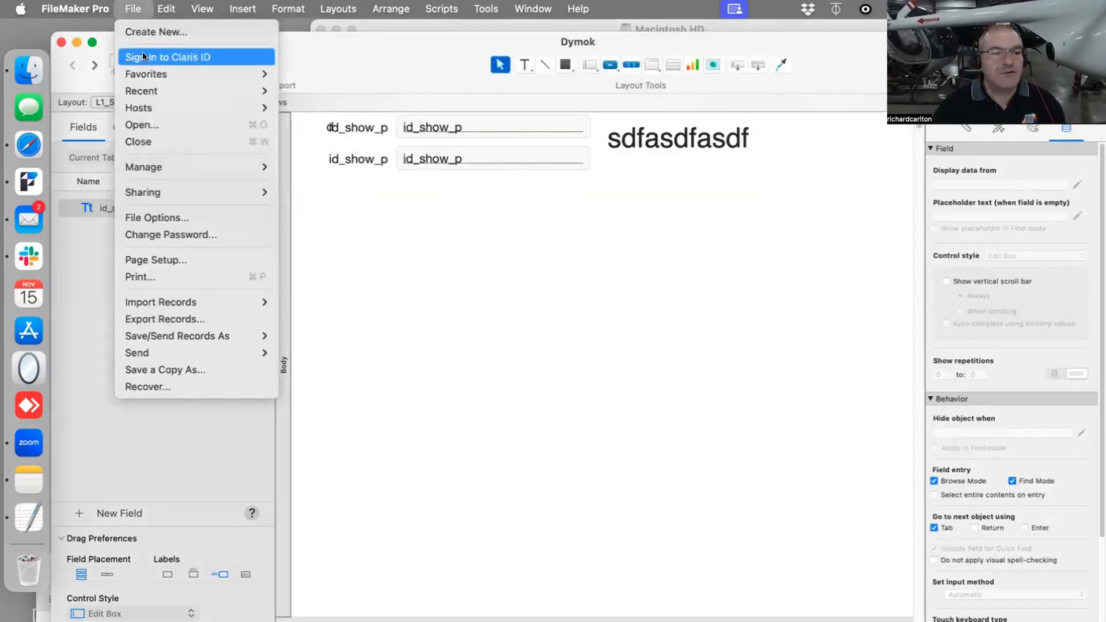
pyautogui.moveTo(188, 166)
pyautogui.click(317, 166)
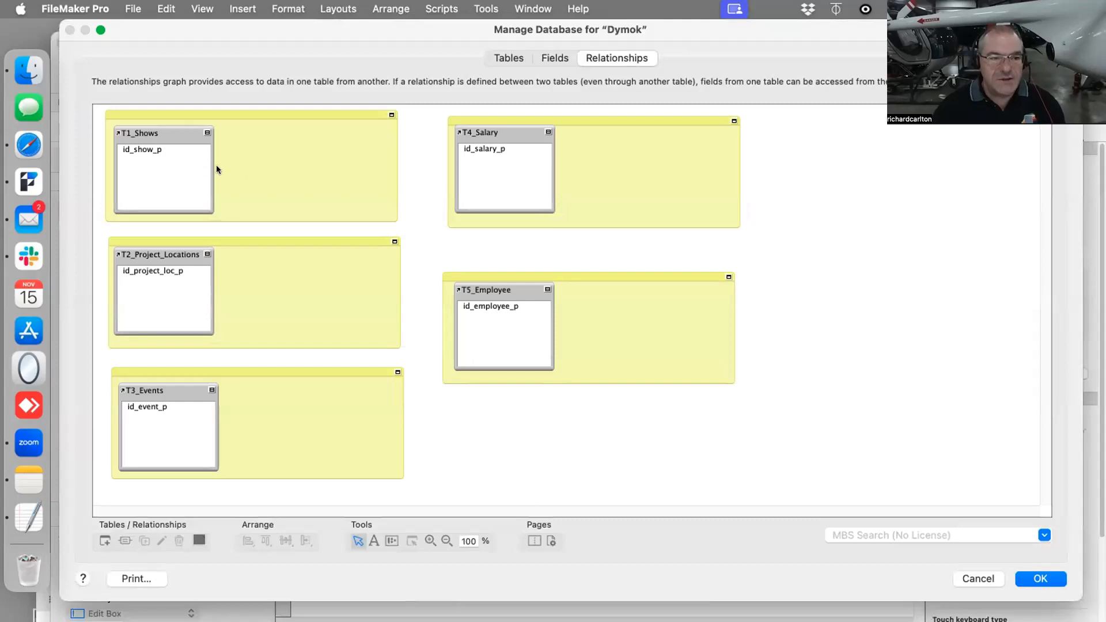
# - Try a link from id_show_p in T1_Shows to id_project_loc_p in T2_Project_Locations without keeping it, and check the defined tables
pyautogui.moveTo(150, 149); pyautogui.dragTo(167, 269)
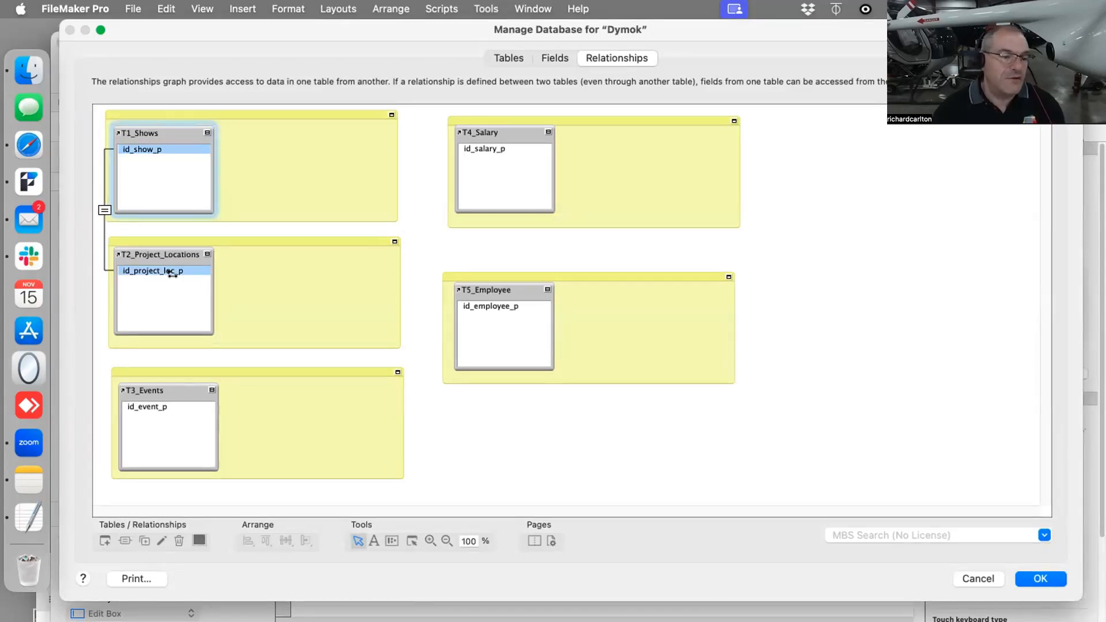
pyautogui.moveTo(172, 273); pyautogui.dragTo(325, 140)
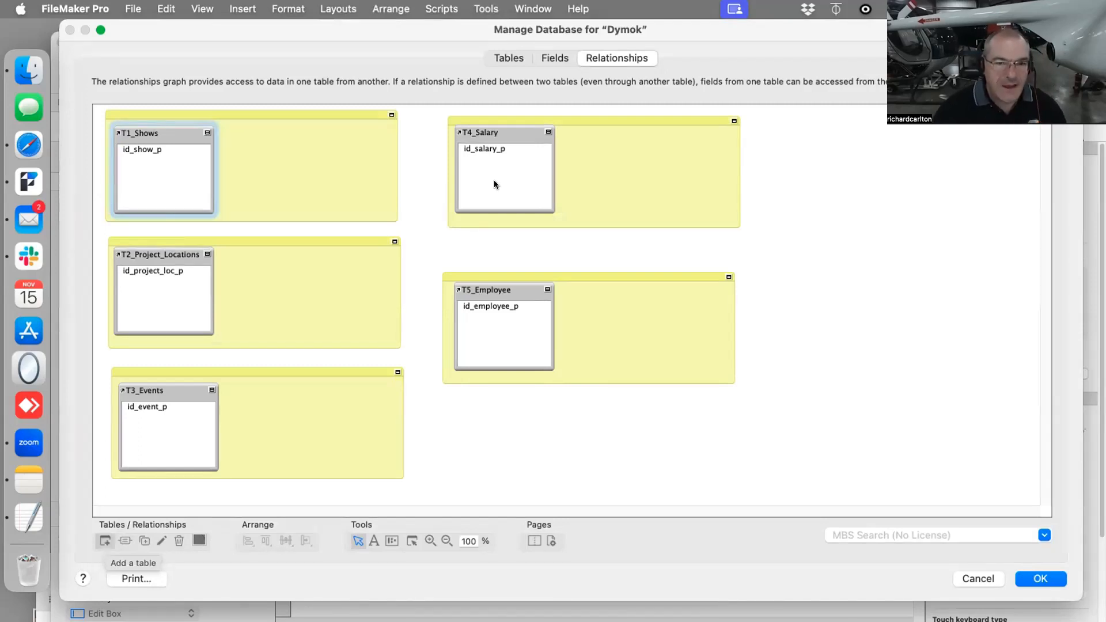
pyautogui.click(528, 57)
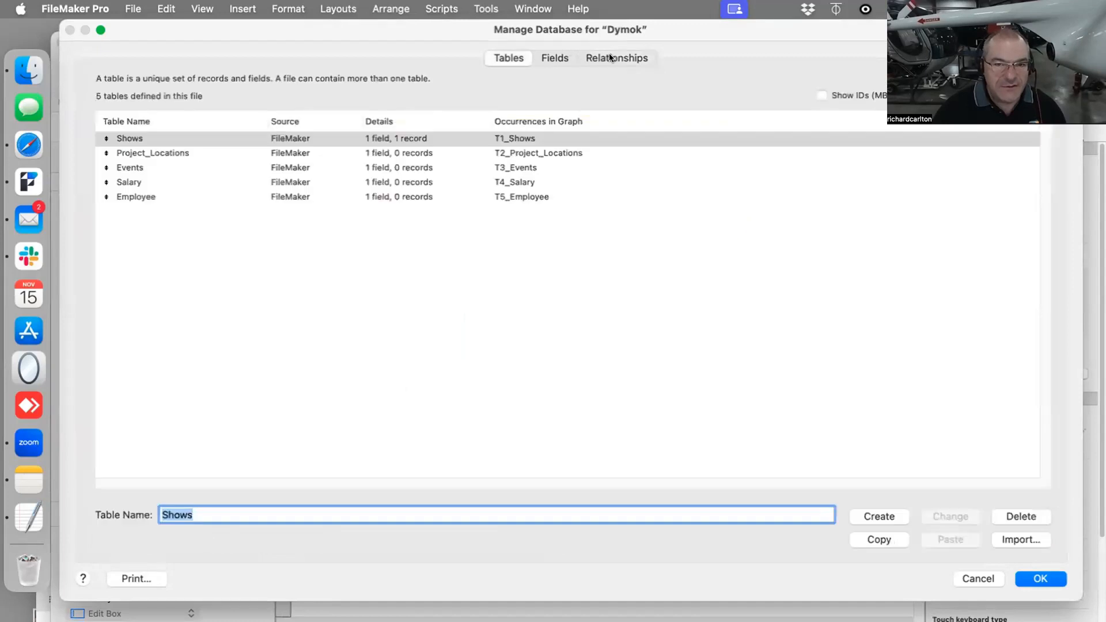
pyautogui.click(610, 54)
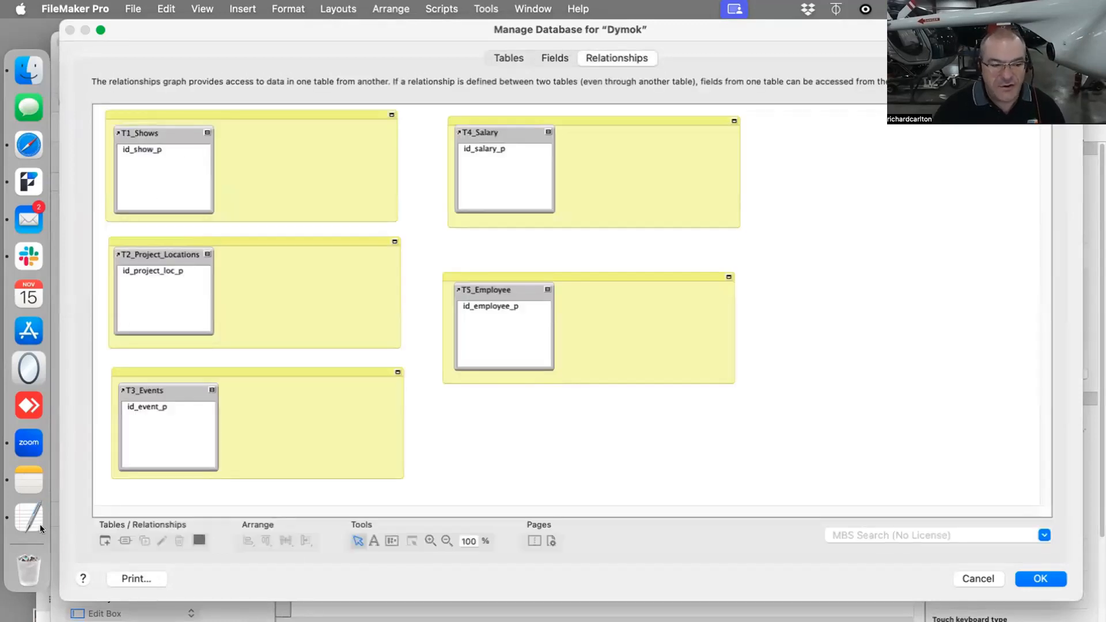
# - Add another occurrence of the Project_Locations table to the graph and place it beside T1_Shows inside the same yellow note
pyautogui.click(104, 539)
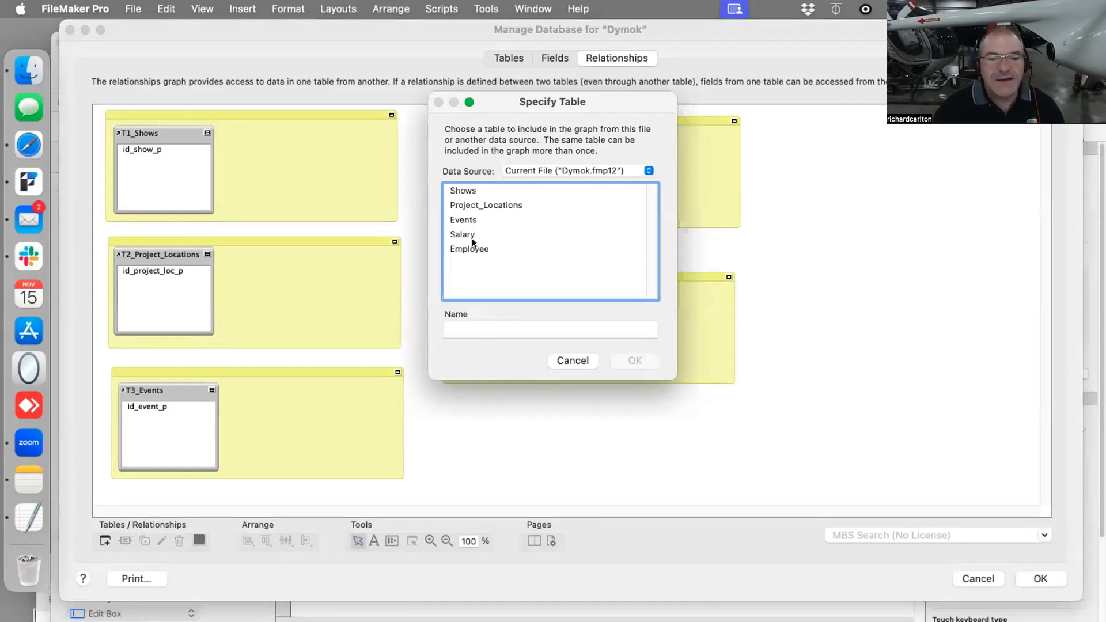
pyautogui.click(480, 205)
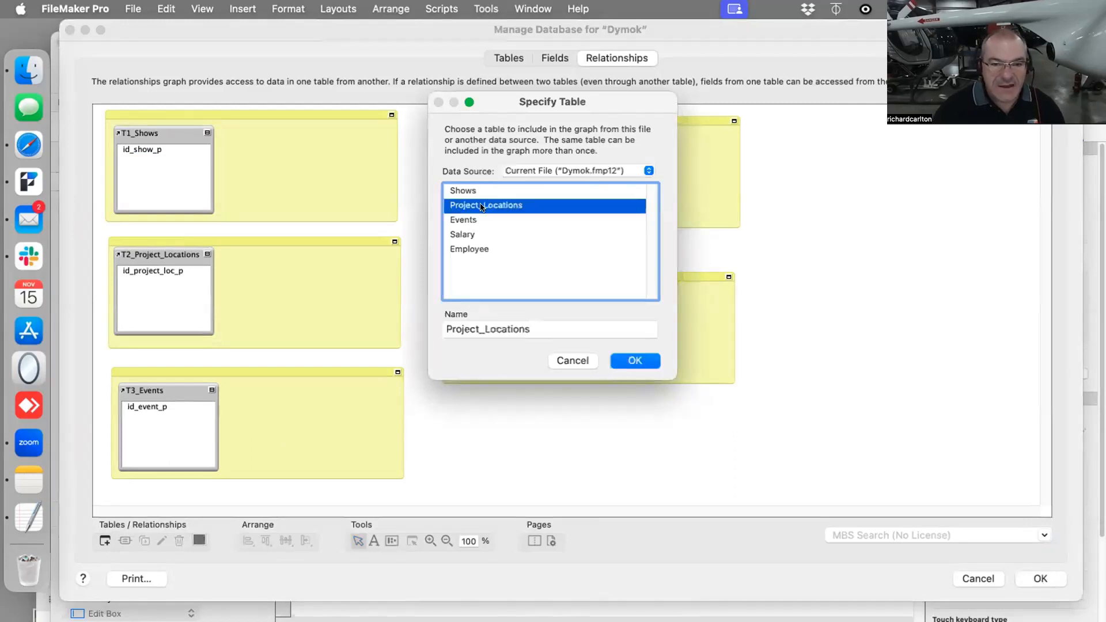
pyautogui.click(635, 361)
pyautogui.moveTo(554, 257); pyautogui.dragTo(302, 121)
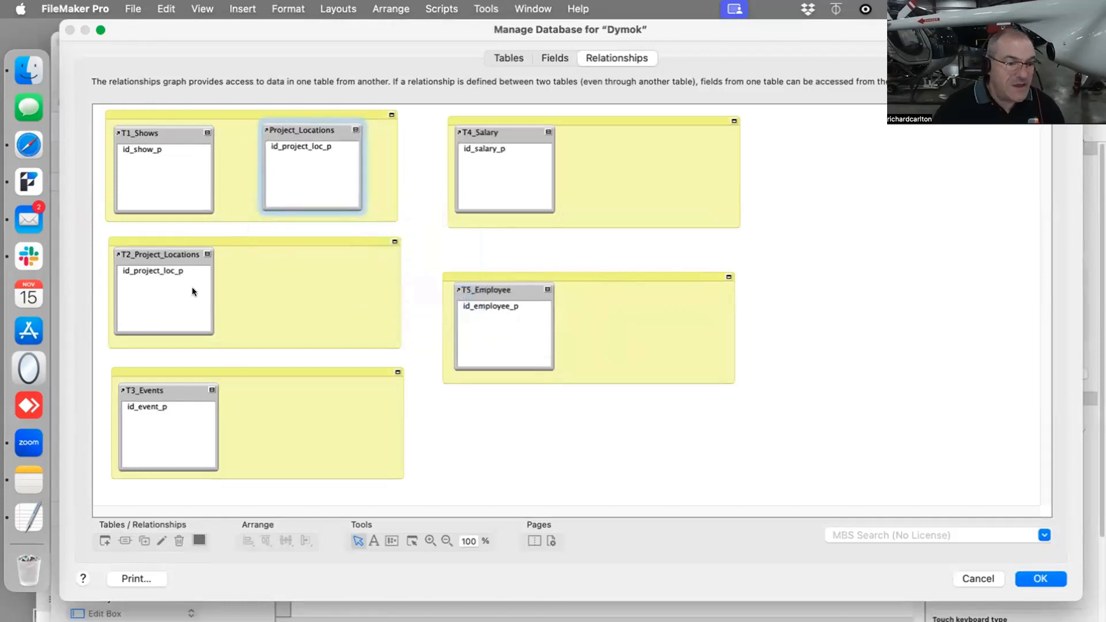
pyautogui.click(172, 255)
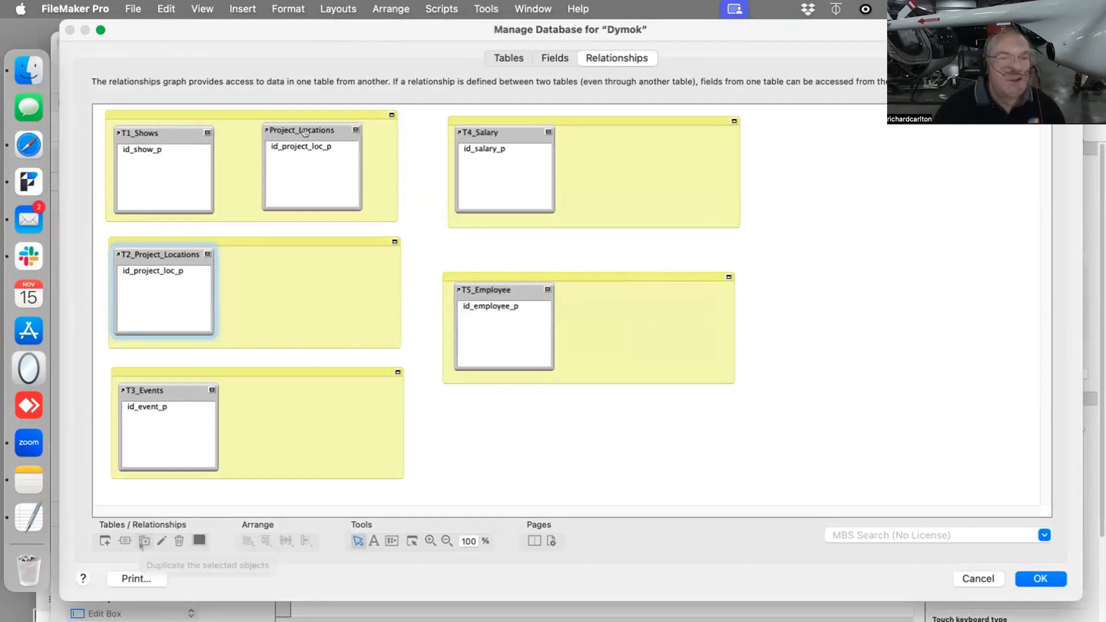
pyautogui.moveTo(306, 131); pyautogui.dragTo(315, 132)
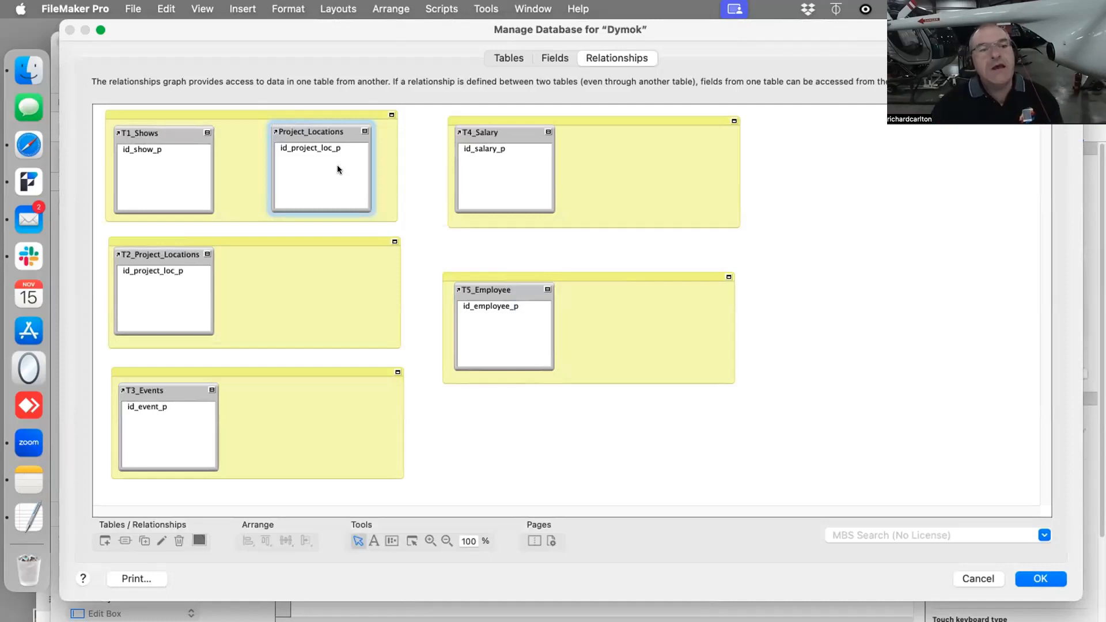
# - Create a text field named id_show_f in the Project_Locations table and save the database changes
pyautogui.click(555, 57)
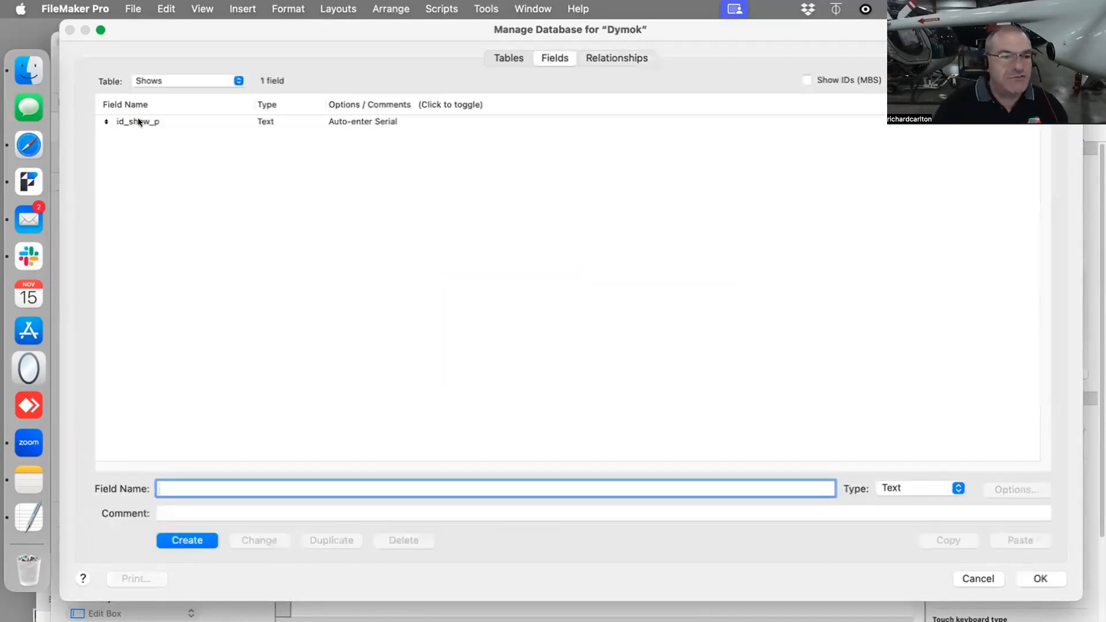
pyautogui.click(157, 84)
pyautogui.click(173, 95)
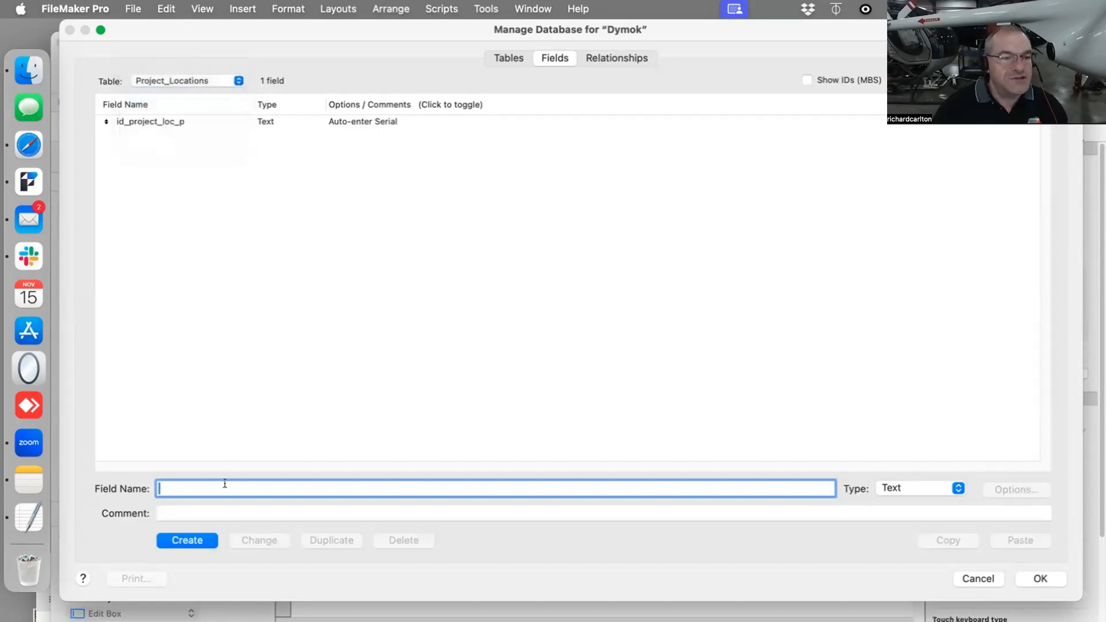
pyautogui.write('id')
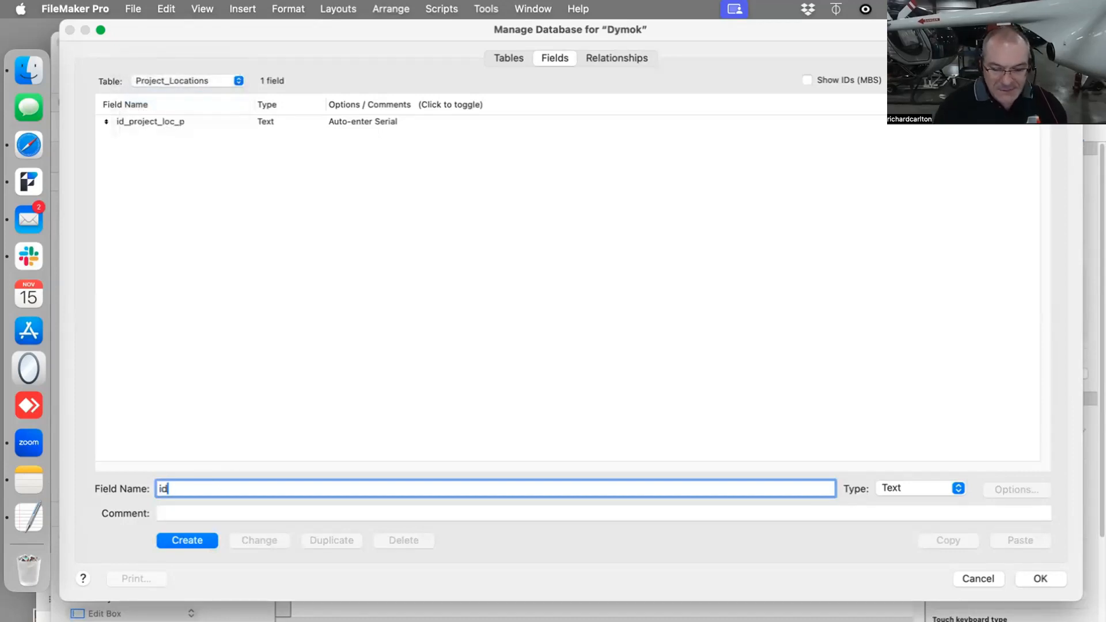
pyautogui.write('_sh')
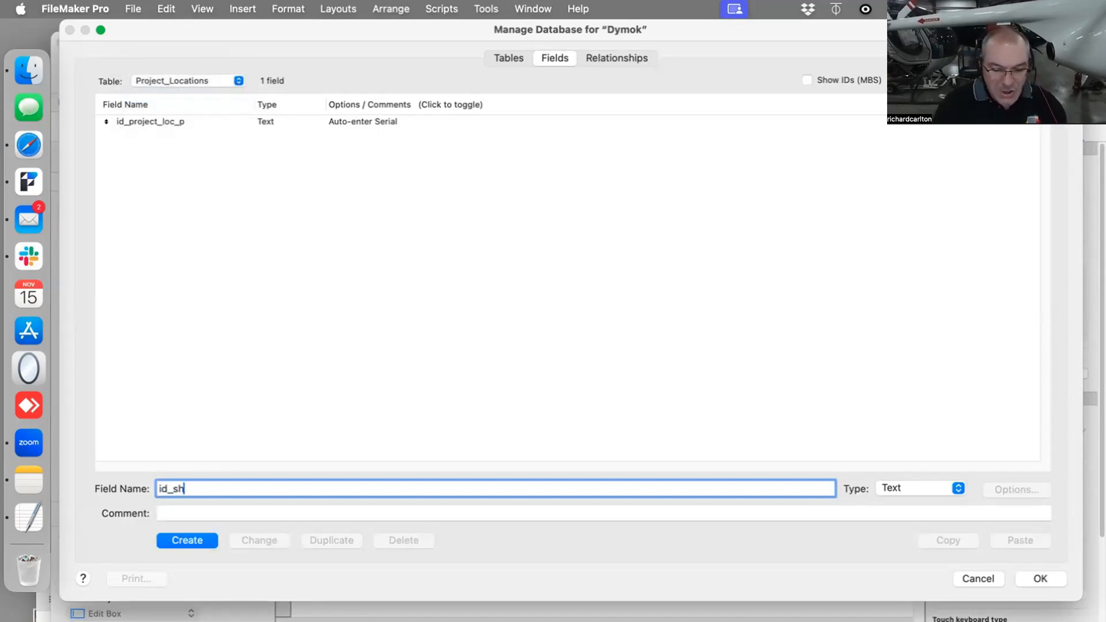
pyautogui.write('ow_f')
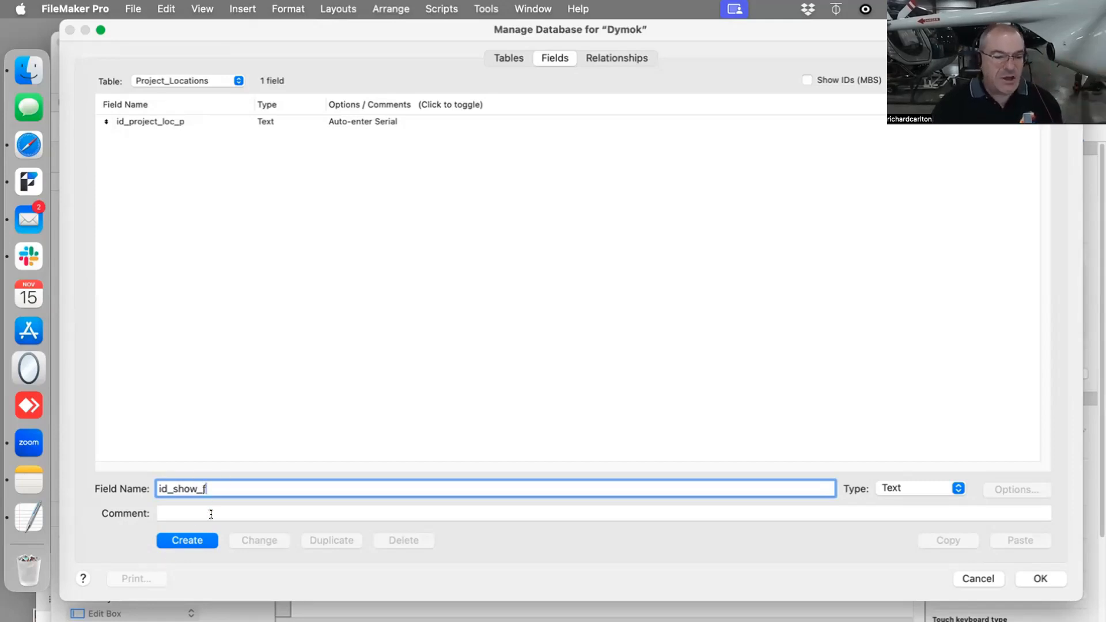
pyautogui.click(194, 541)
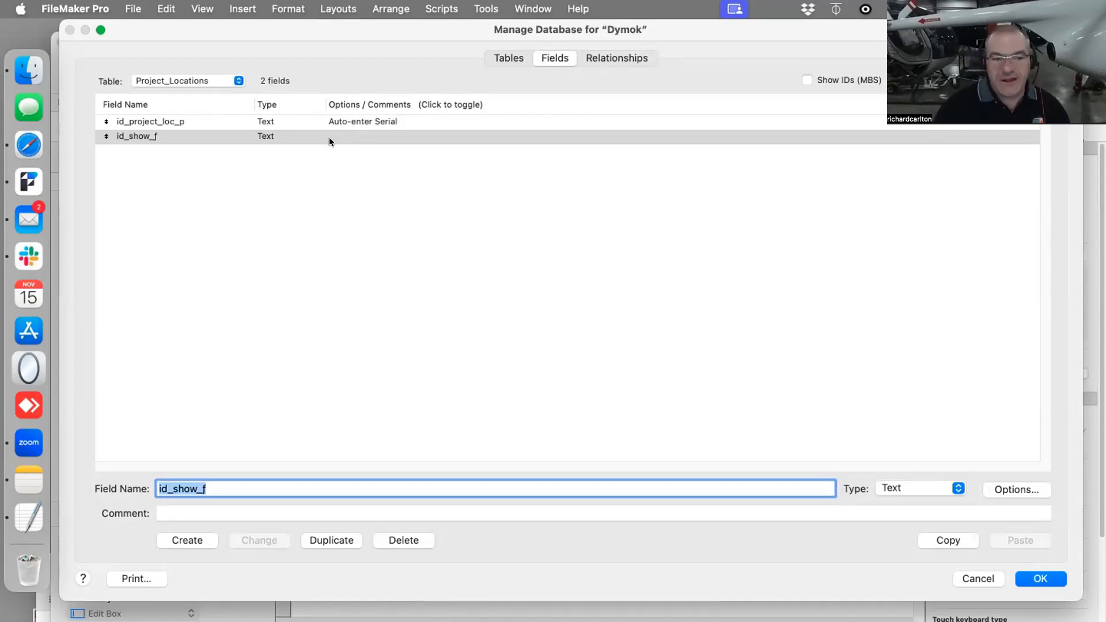
pyautogui.press('Return')
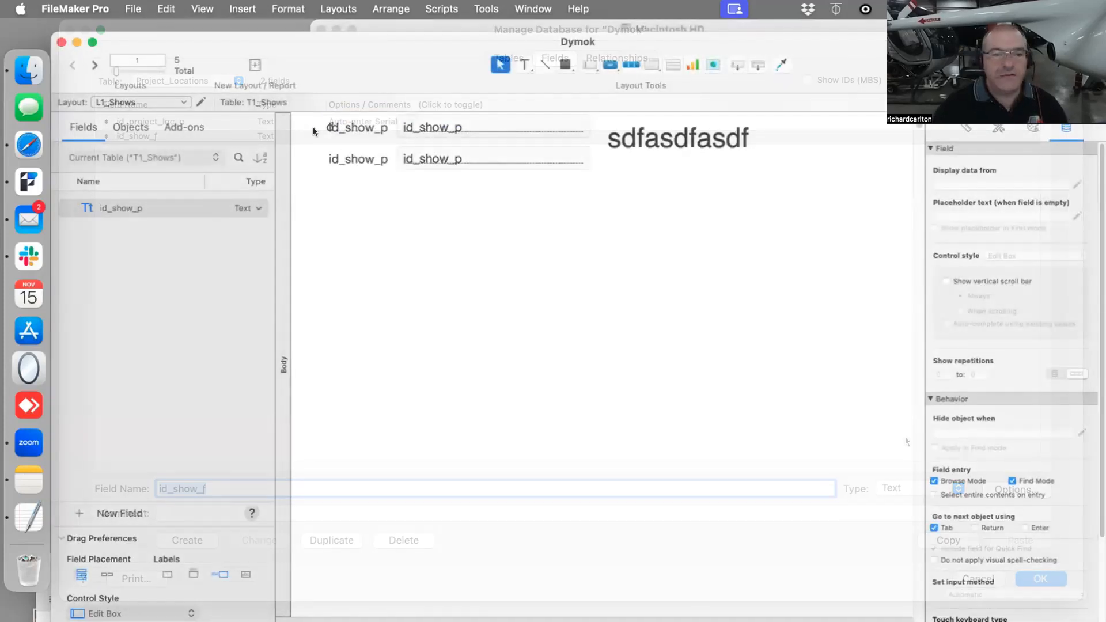
# - Move the d text object to the left of the upper id_show_p label
pyautogui.click(313, 127)
pyautogui.click(354, 157)
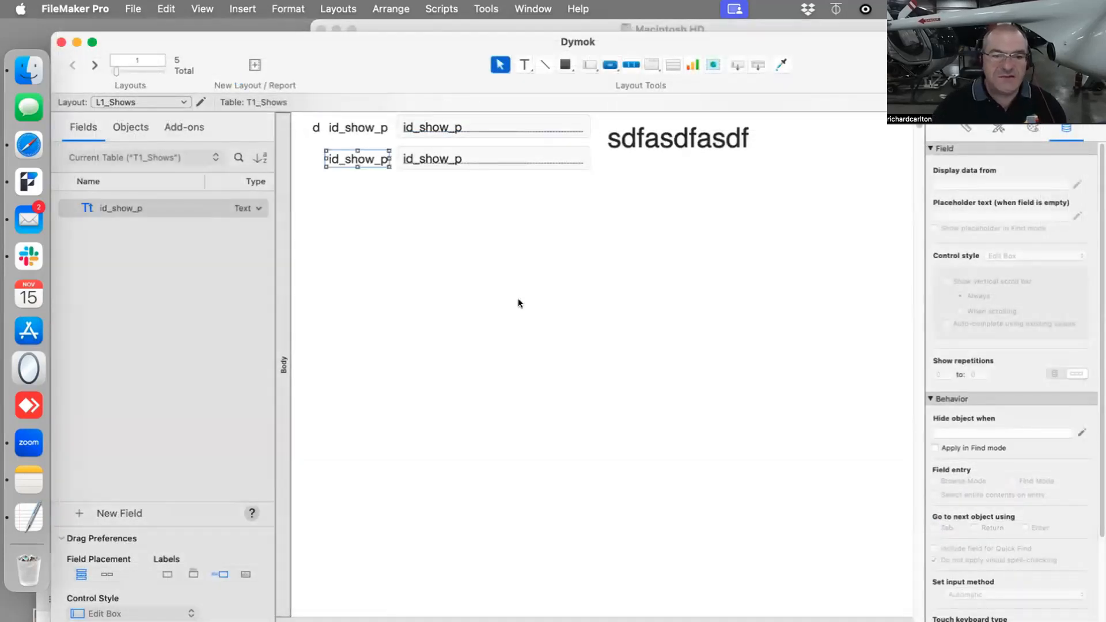
pyautogui.click(289, 115)
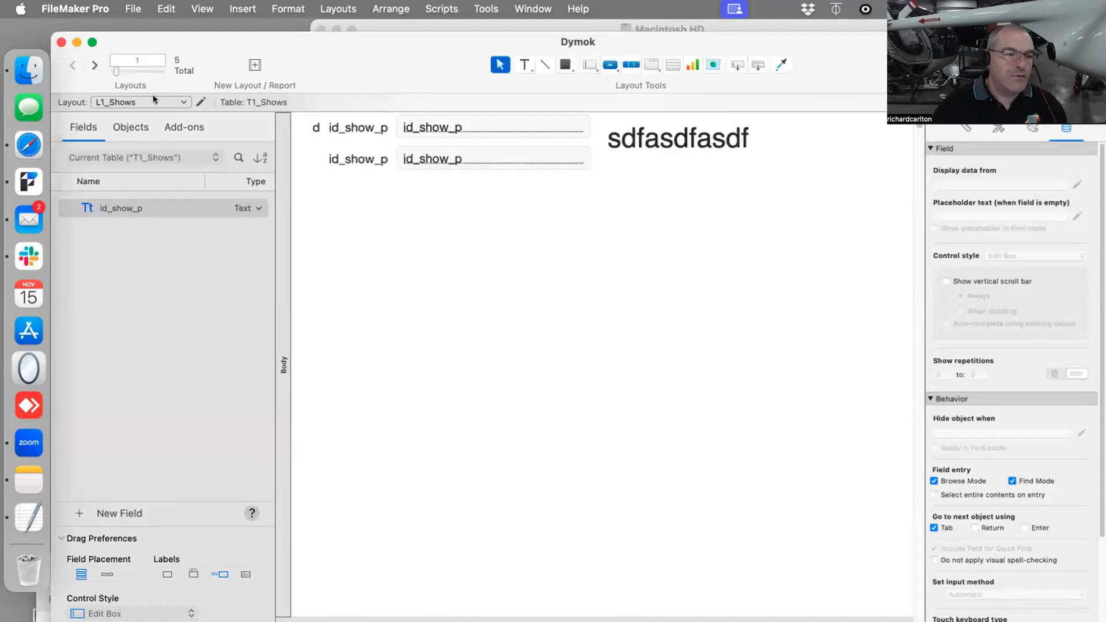
# - Draw another trial portal on L1_Shows, check whether Project_Locations is offered as a related table, and cancel it
pyautogui.click(670, 59)
pyautogui.moveTo(329, 197); pyautogui.dragTo(846, 503)
pyautogui.click(506, 138)
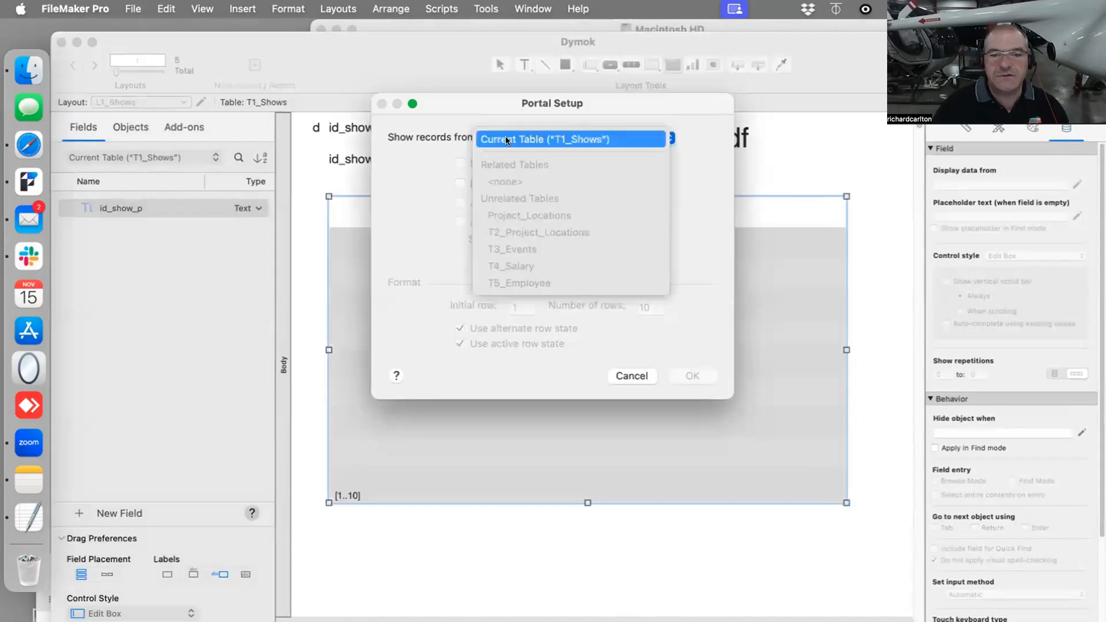
pyautogui.click(649, 370)
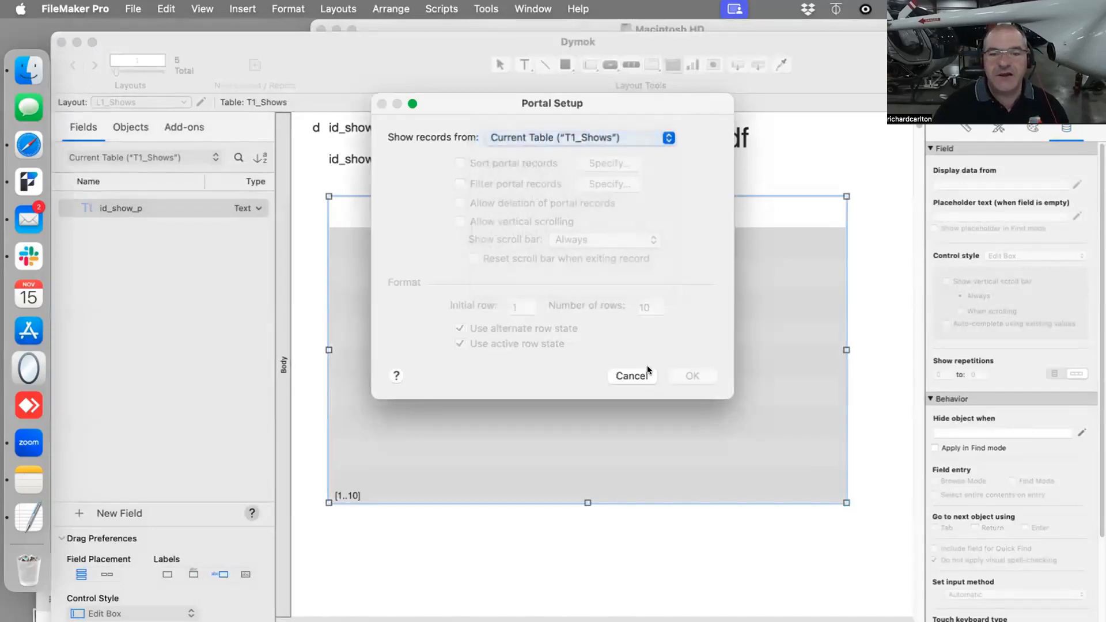
pyautogui.click(632, 376)
# - Relate id_show_p in T1_Shows to id_show_f in the neighbouring Project_Locations occurrence on the relationships graph
pyautogui.press('super+shift+d')
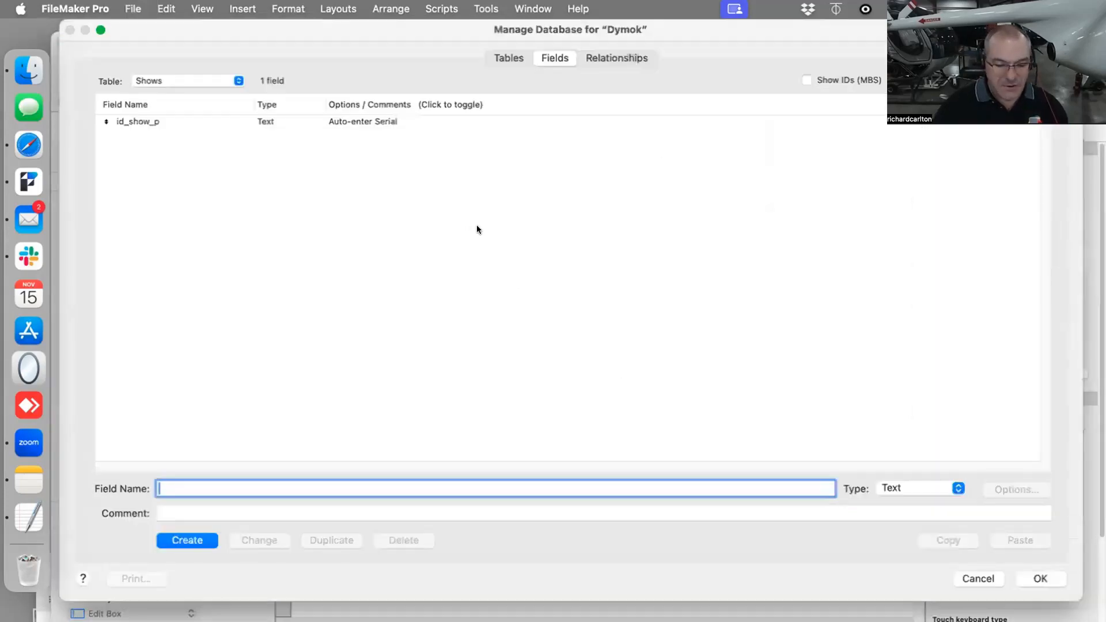
pyautogui.click(589, 58)
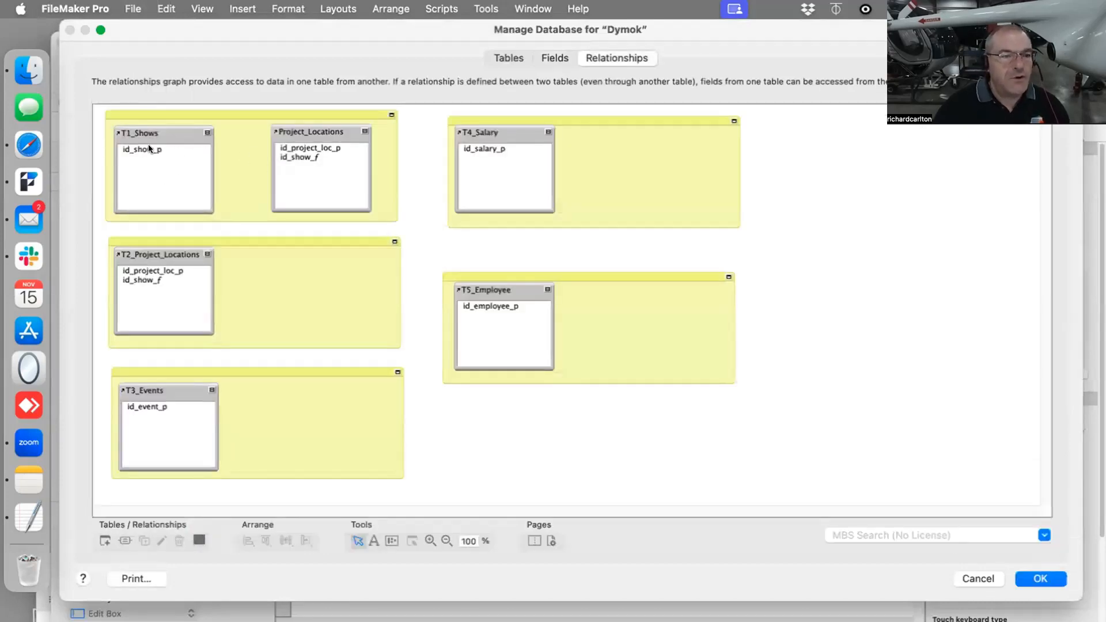
pyautogui.moveTo(148, 148); pyautogui.dragTo(311, 158)
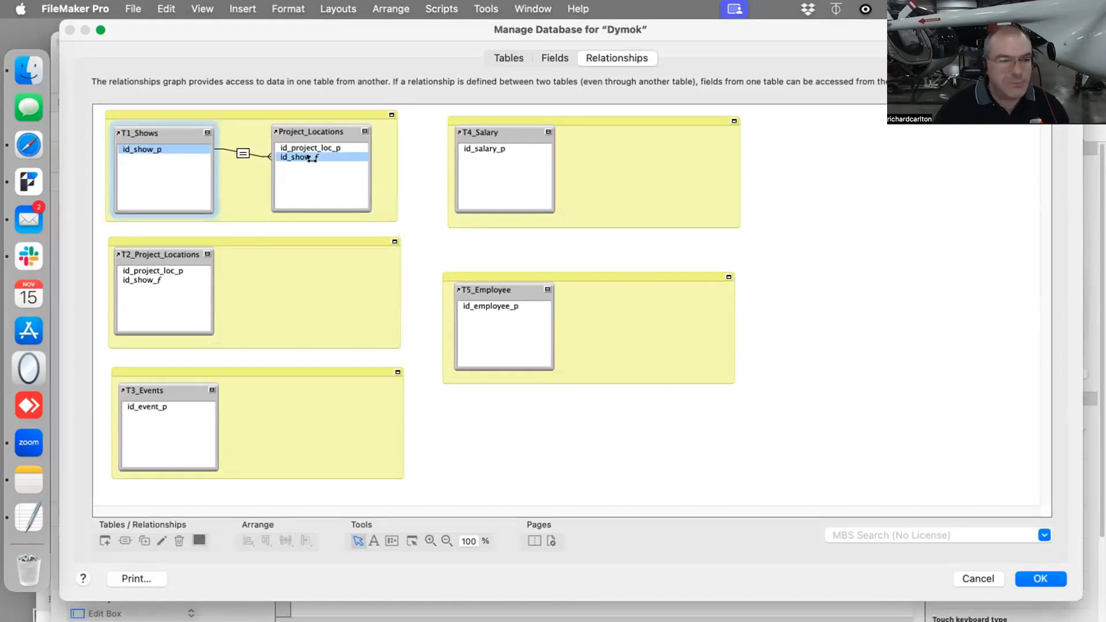
pyautogui.moveTo(307, 159); pyautogui.dragTo(305, 160)
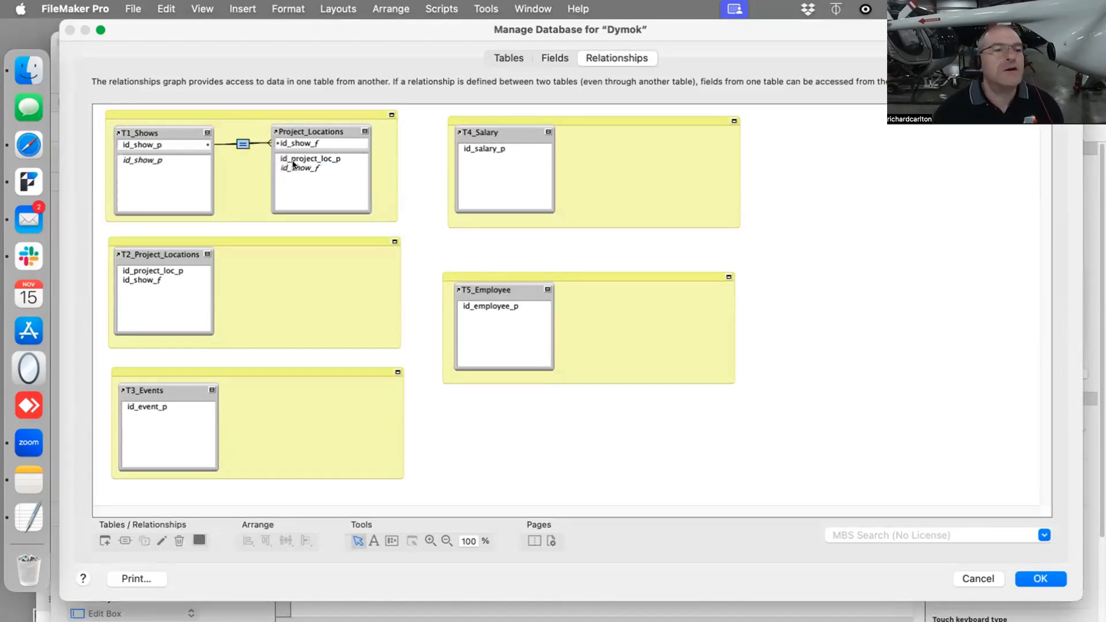
# - Allow creation of Project_Locations records through its relationship with T1_Shows, and save the database changes
pyautogui.doubleClick(243, 144)
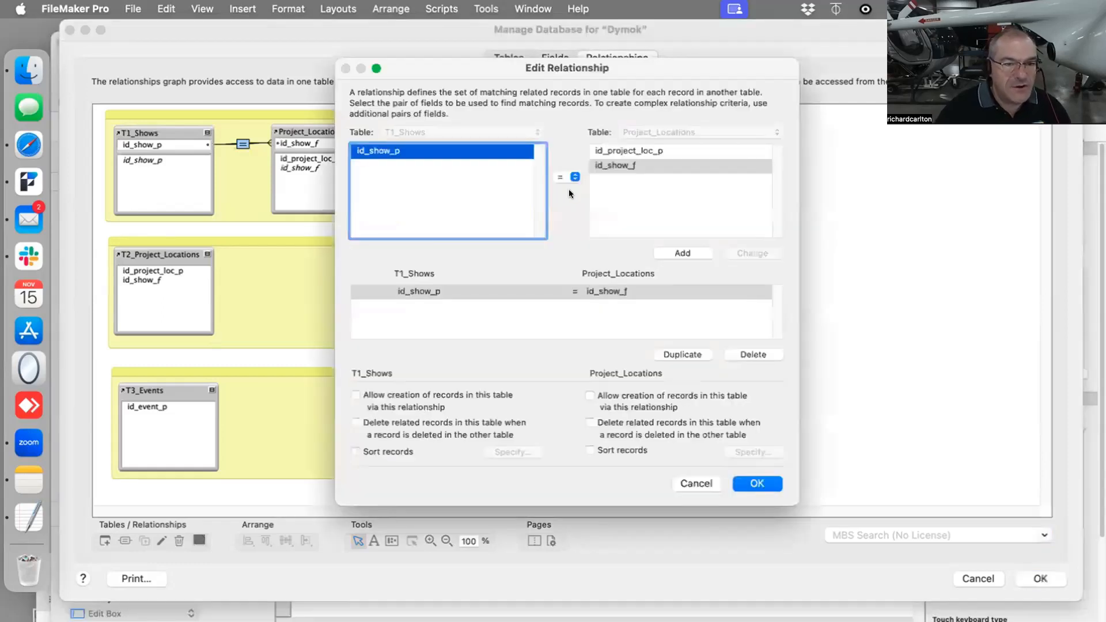
pyautogui.click(589, 395)
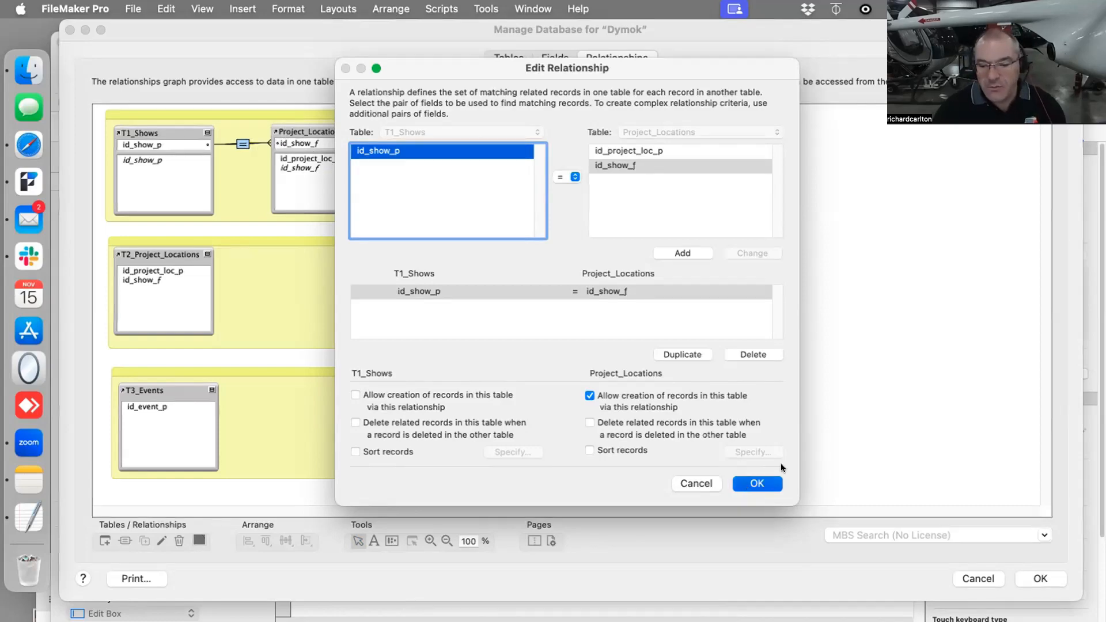
pyautogui.click(742, 483)
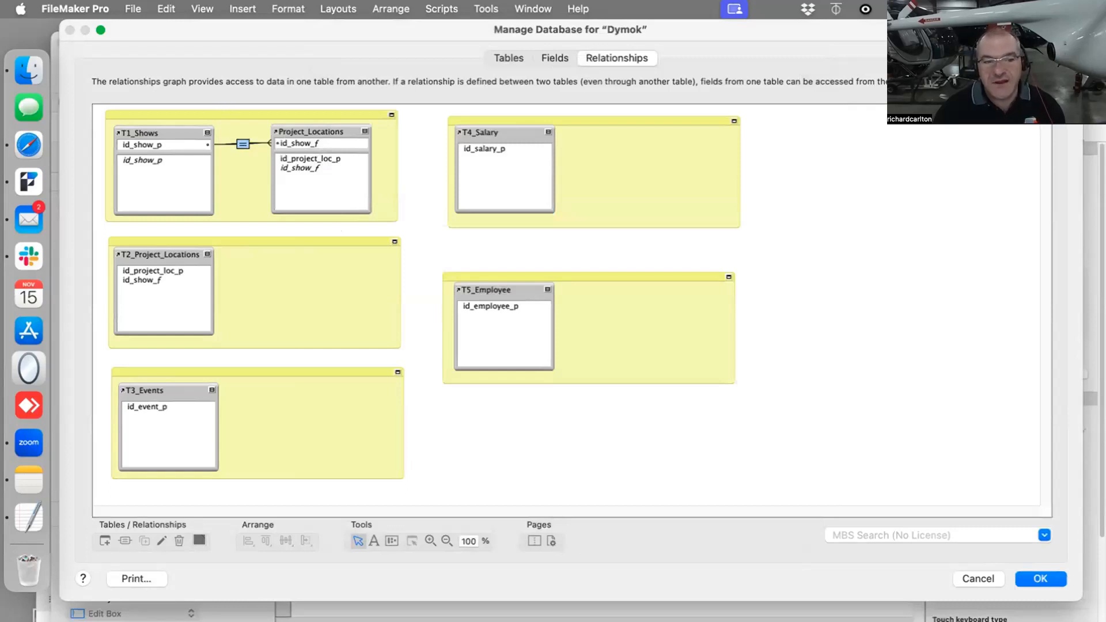
pyautogui.click(1041, 578)
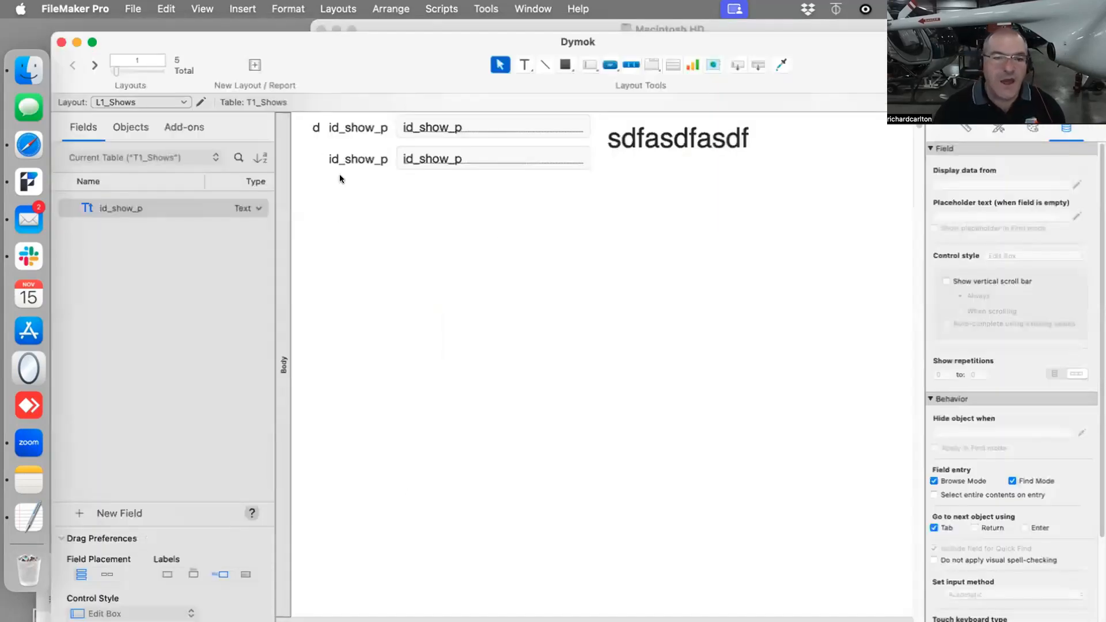
# - Draw a wide portal below the id_show_p fields on L1_Shows showing Project_Locations records in 10 rows, without adding any fields
pyautogui.click(672, 64)
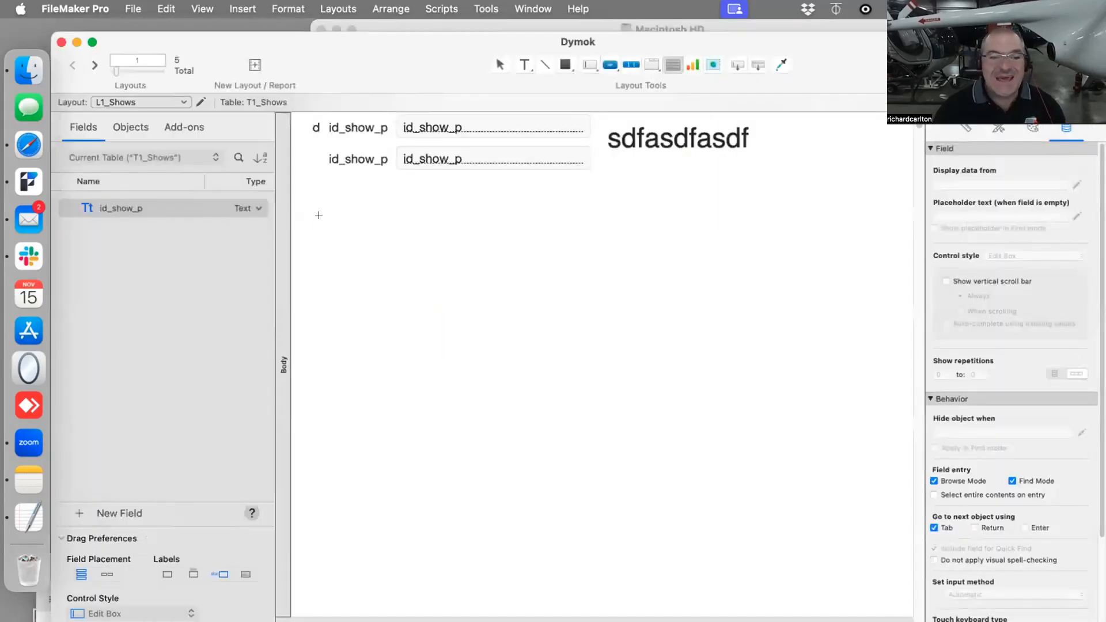
pyautogui.moveTo(325, 217); pyautogui.dragTo(871, 517)
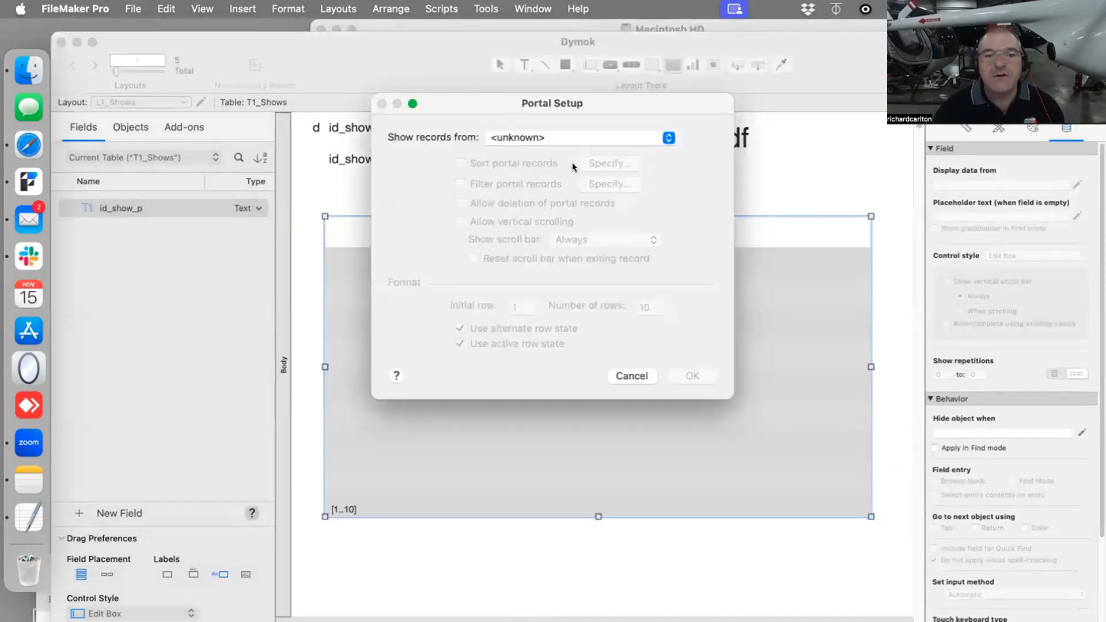
pyautogui.click(539, 136)
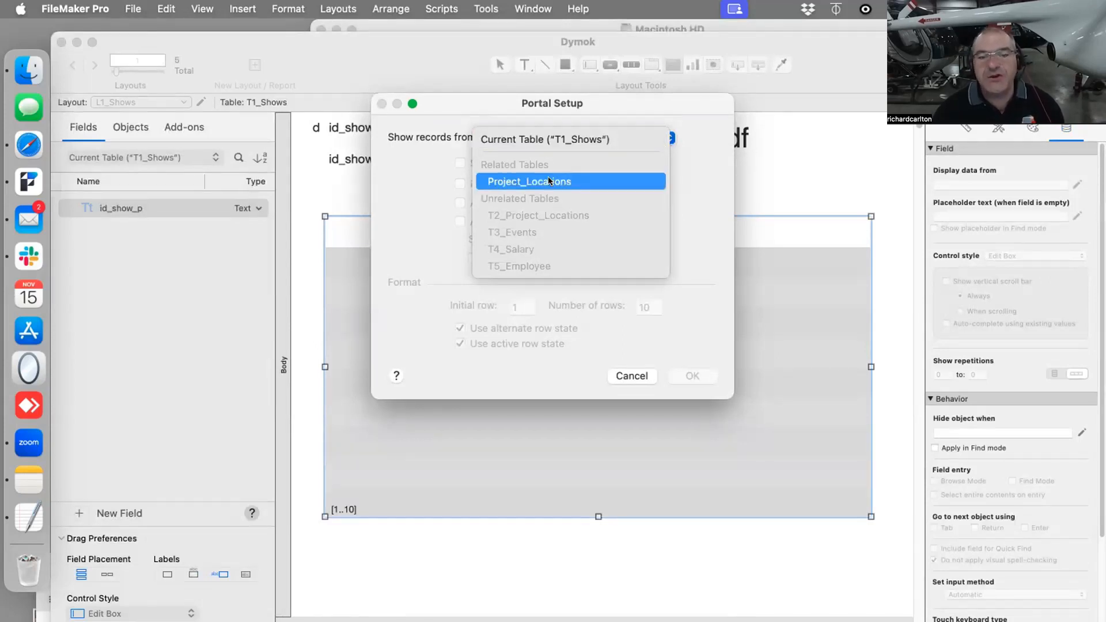
pyautogui.click(498, 184)
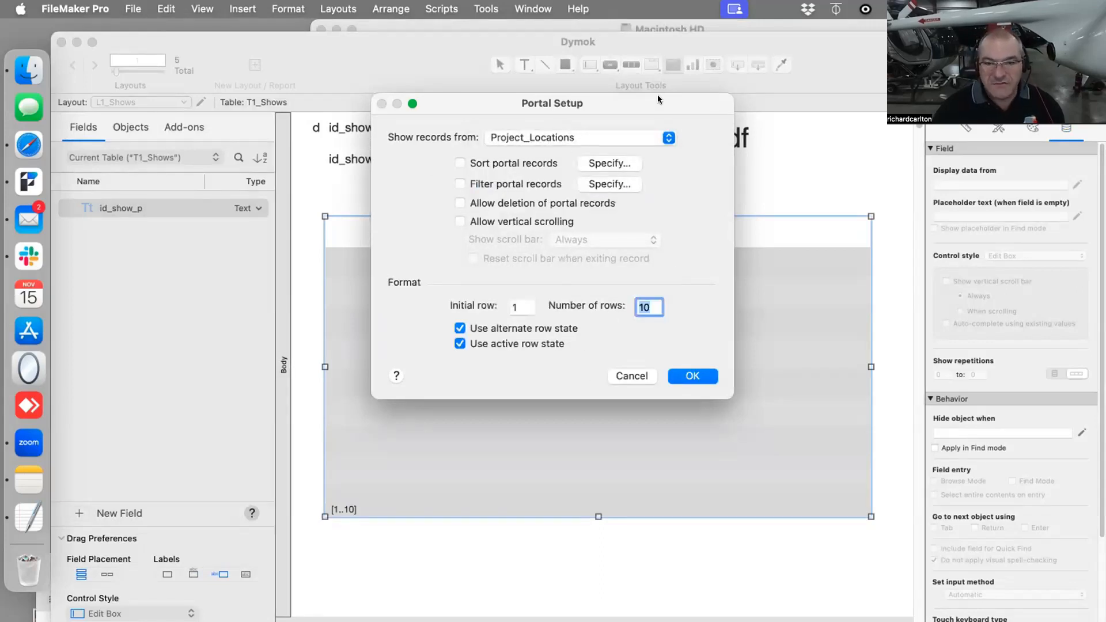
pyautogui.click(716, 376)
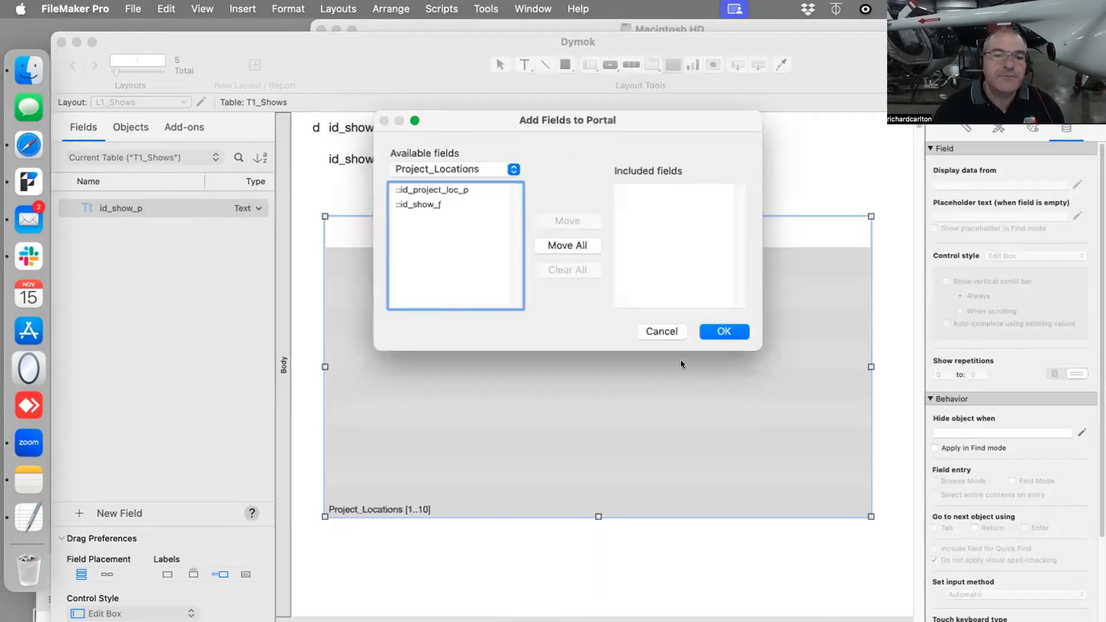
pyautogui.click(721, 331)
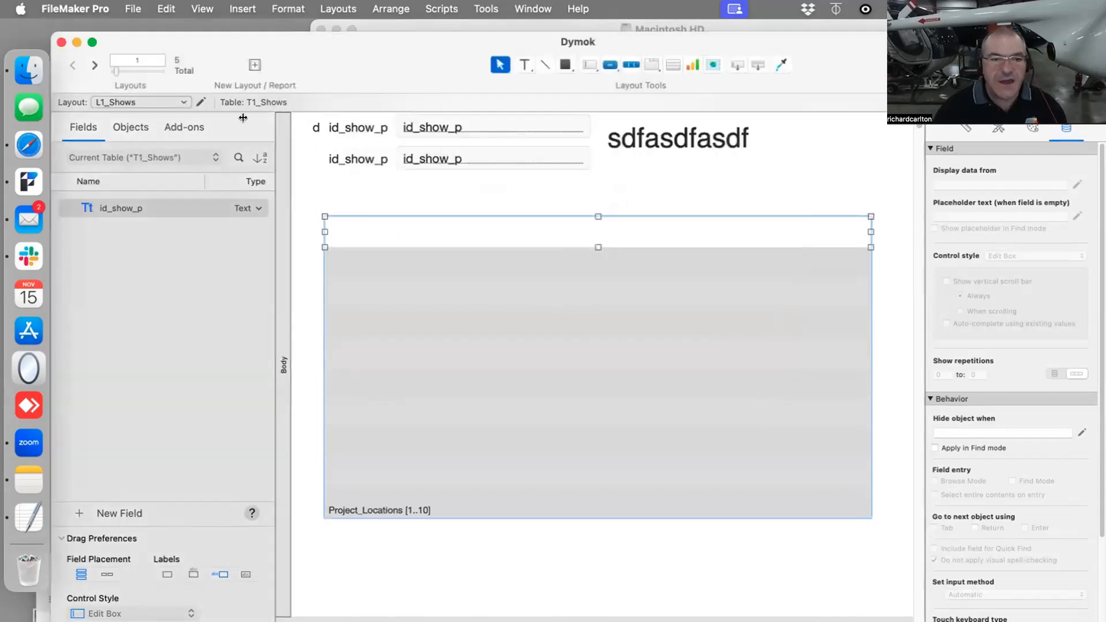
# - Rename the Project_Locations occurrence beside T1_Shows on the relationships graph as T1a_Project_Locations
pyautogui.click(133, 8)
pyautogui.moveTo(229, 160)
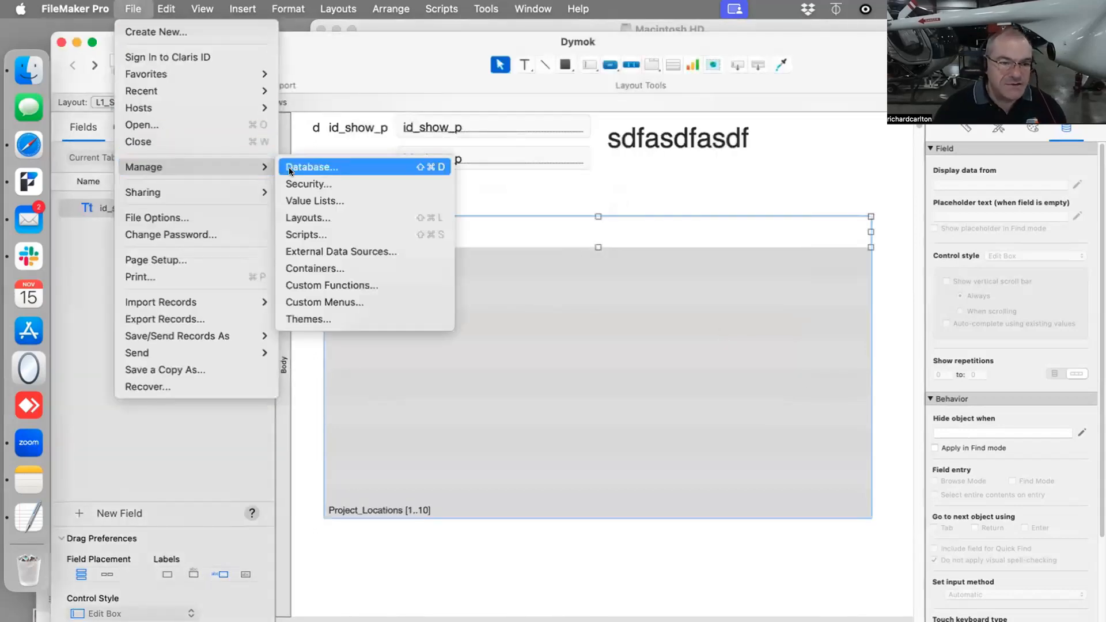
pyautogui.click(311, 167)
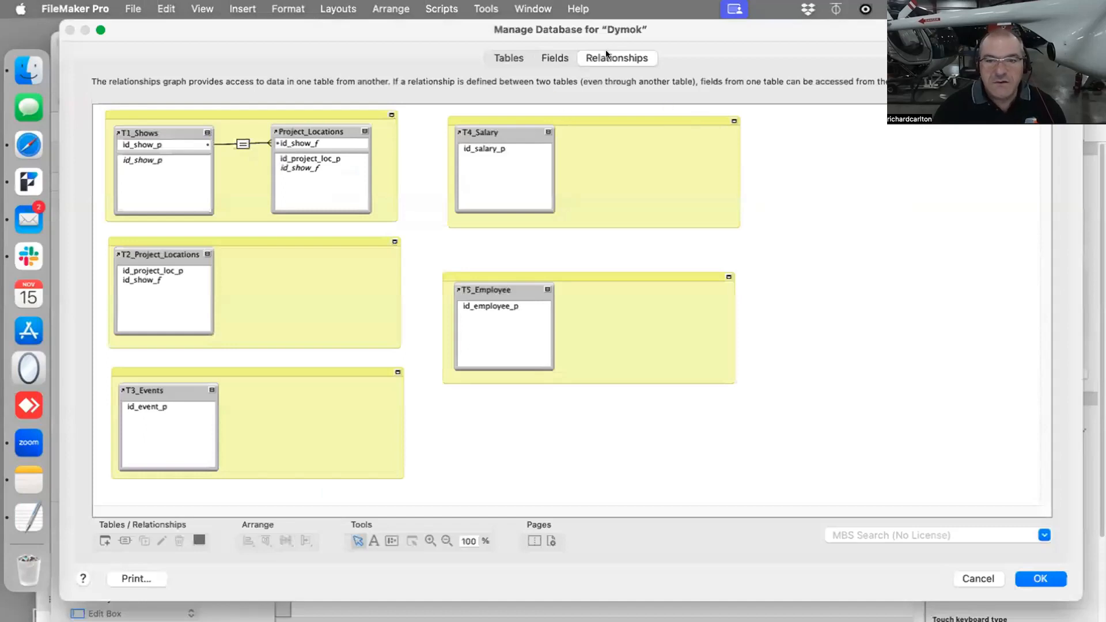
pyautogui.doubleClick(300, 131)
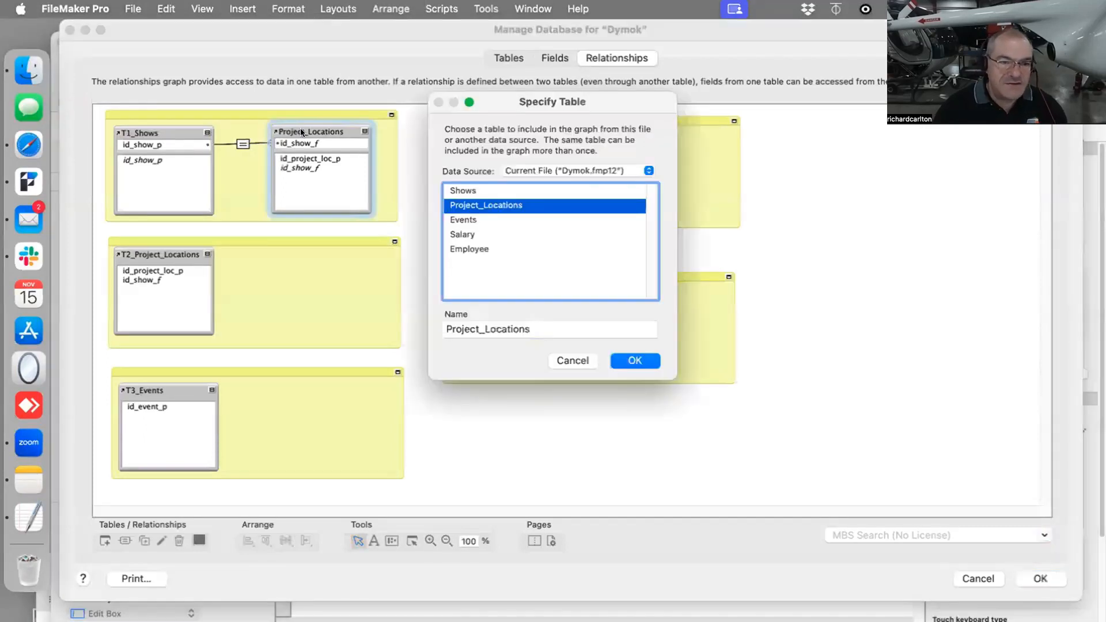
pyautogui.click(443, 327)
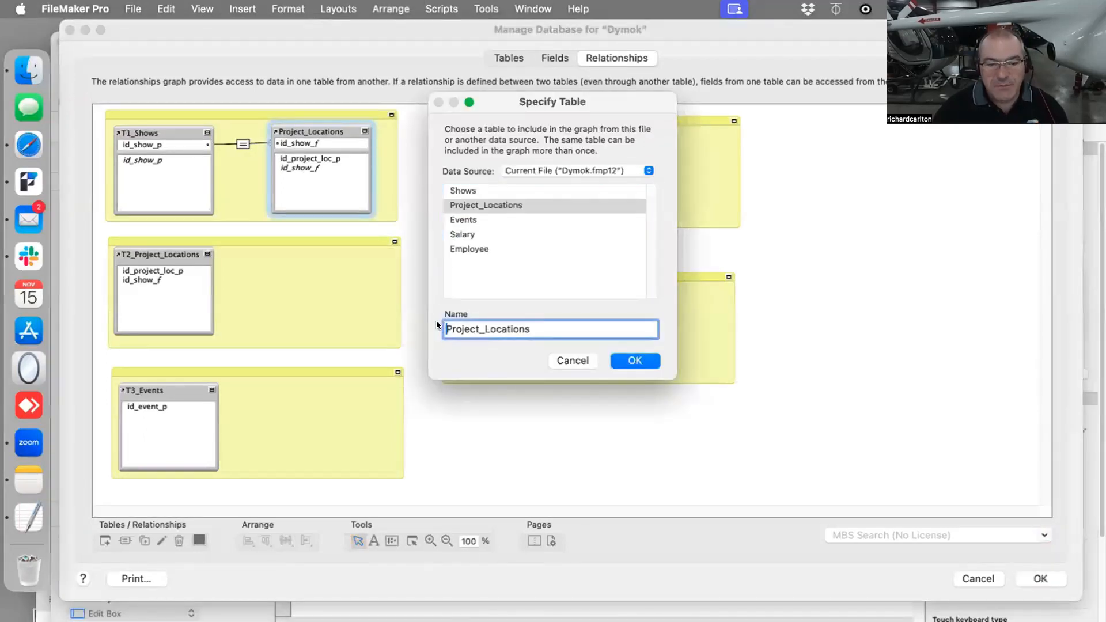
pyautogui.write('T1')
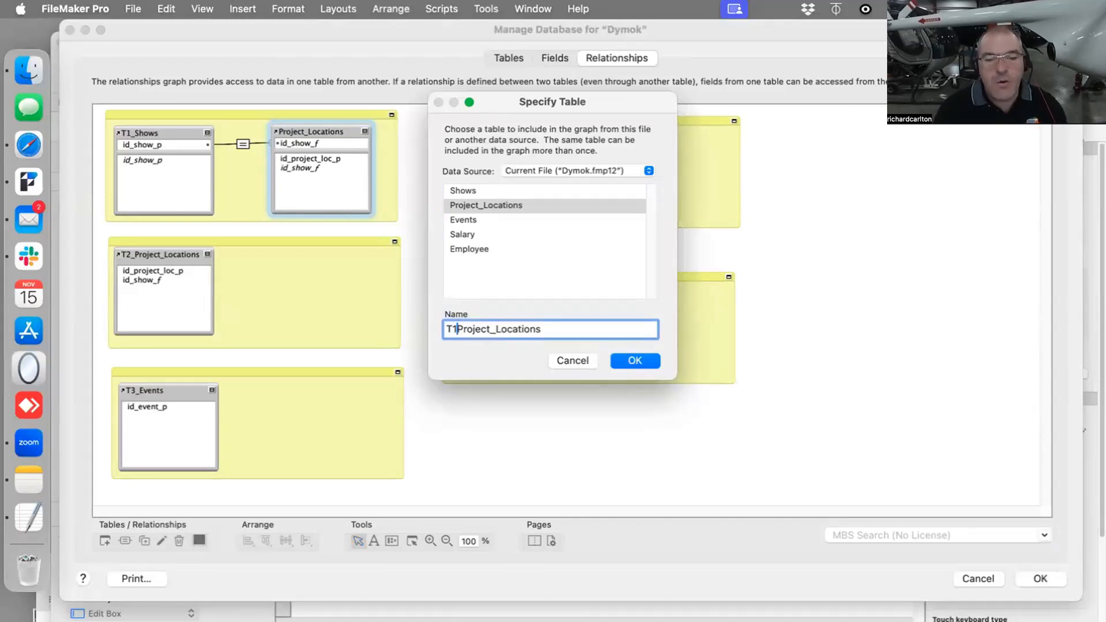
pyautogui.write('a_')
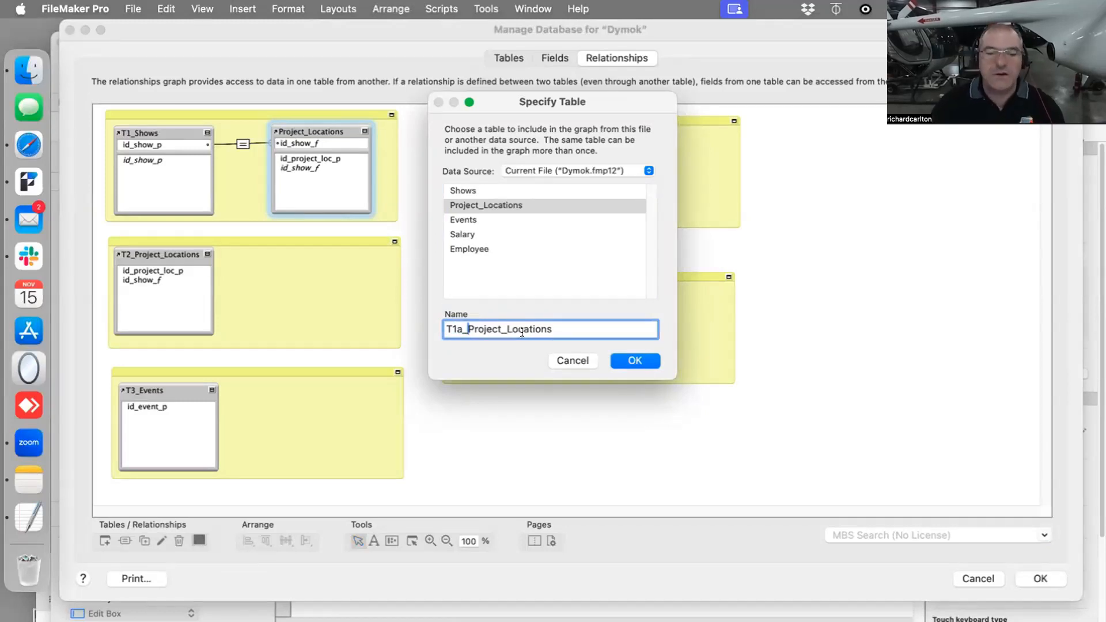
pyautogui.click(633, 361)
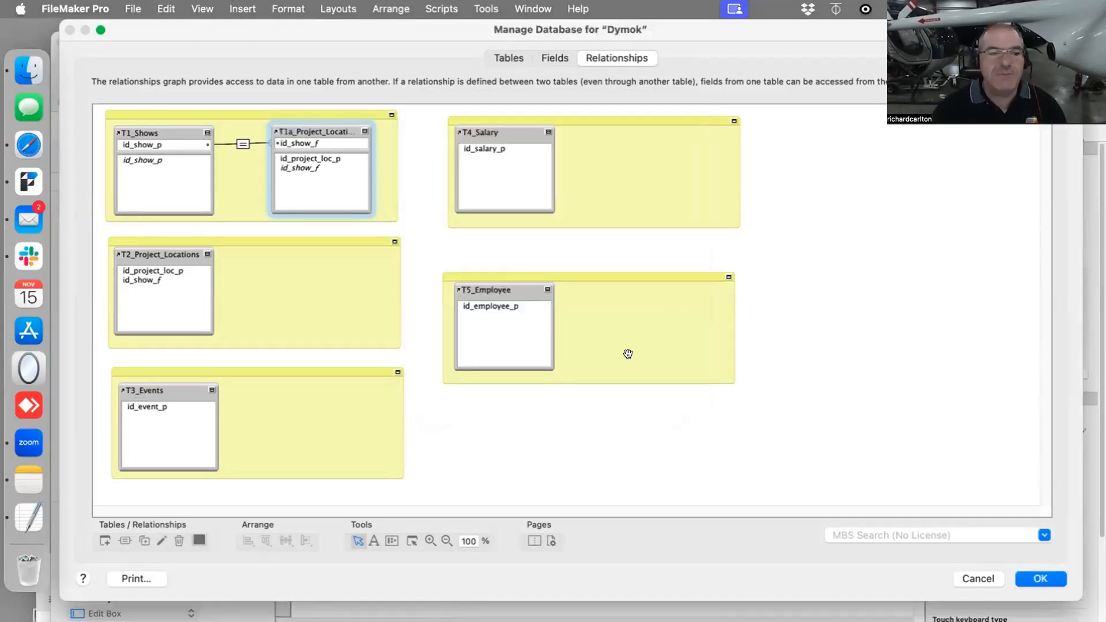
# - Create a text field named Name of Theatre in the Project_Locations table
pyautogui.click(508, 56)
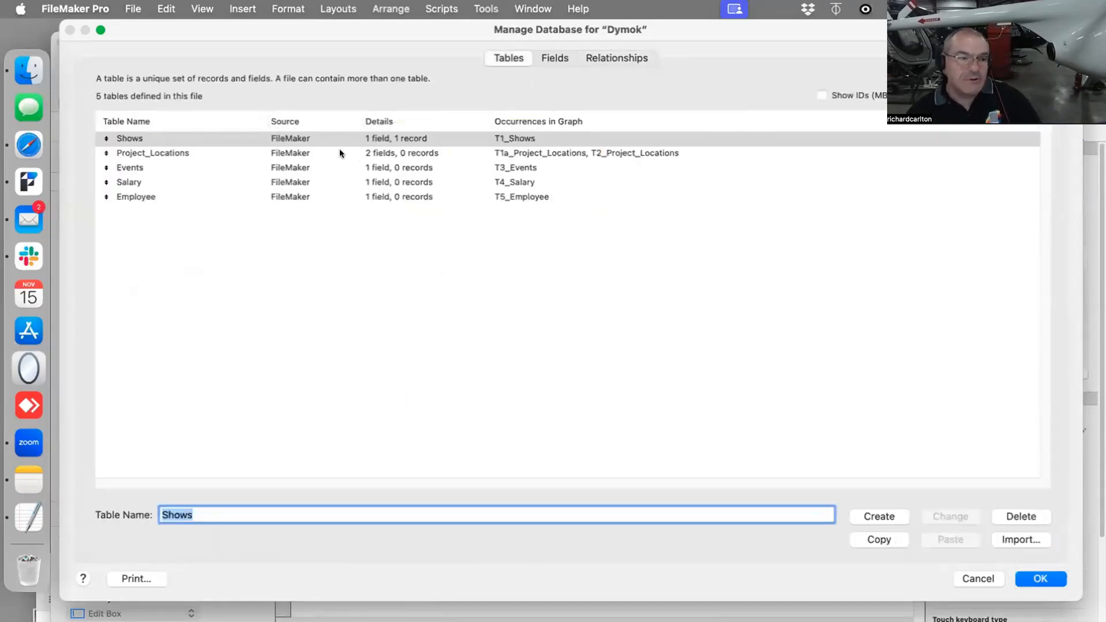
pyautogui.click(260, 153)
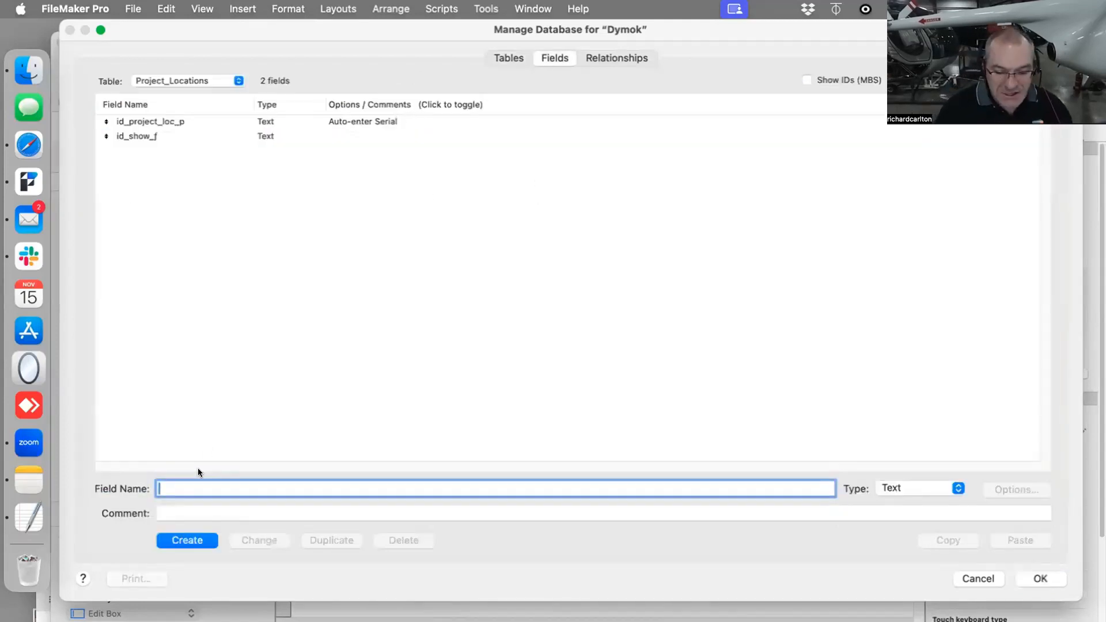
pyautogui.write('Name of The')
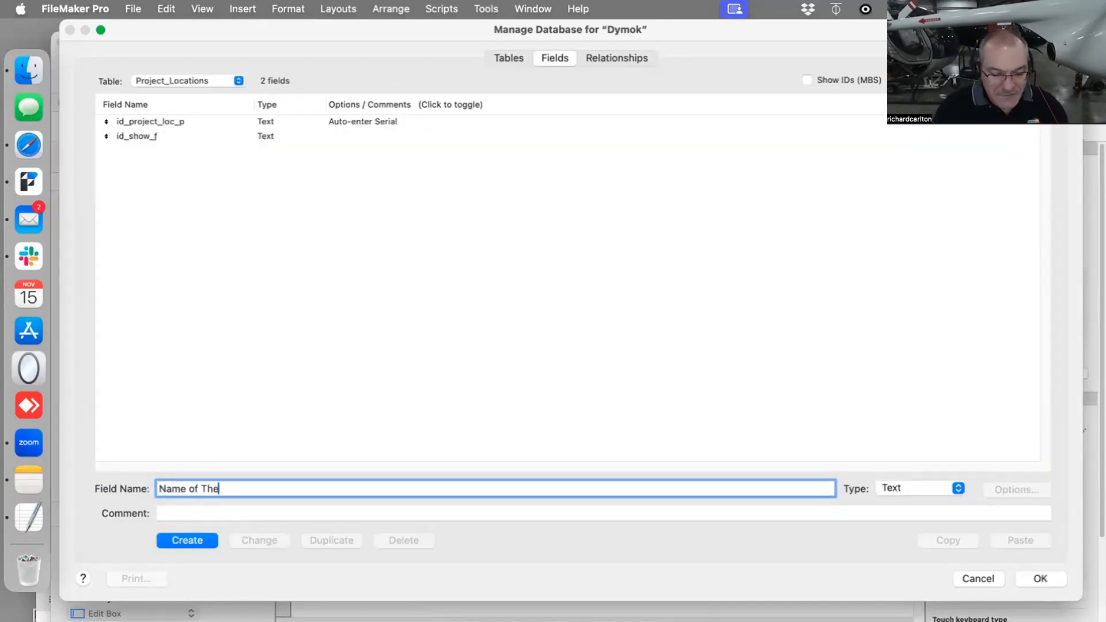
pyautogui.write('atre')
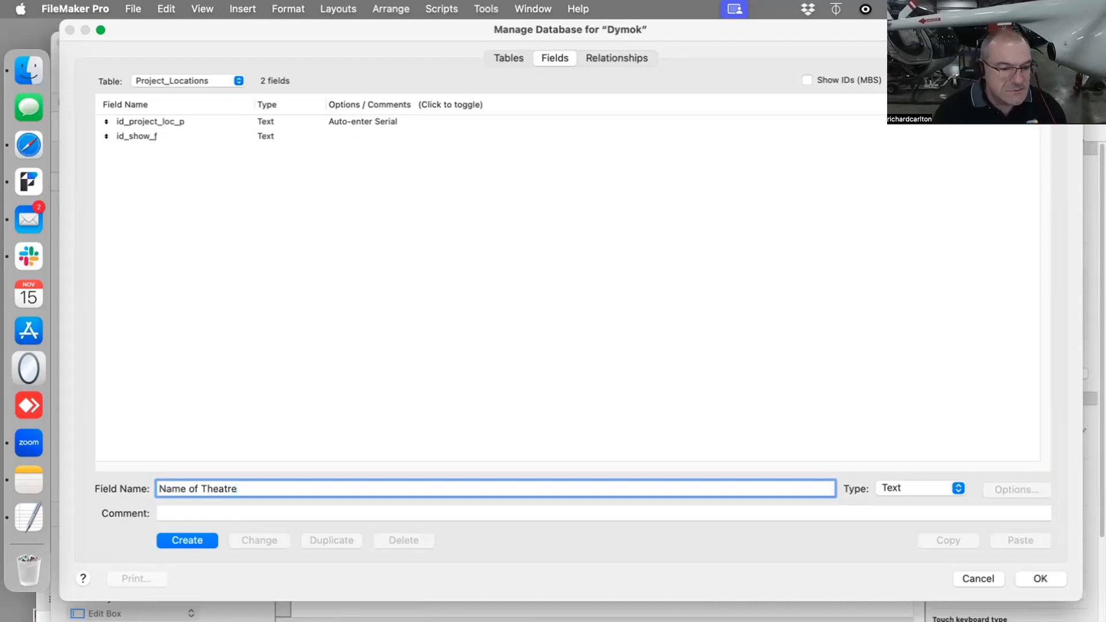
pyautogui.press('Return')
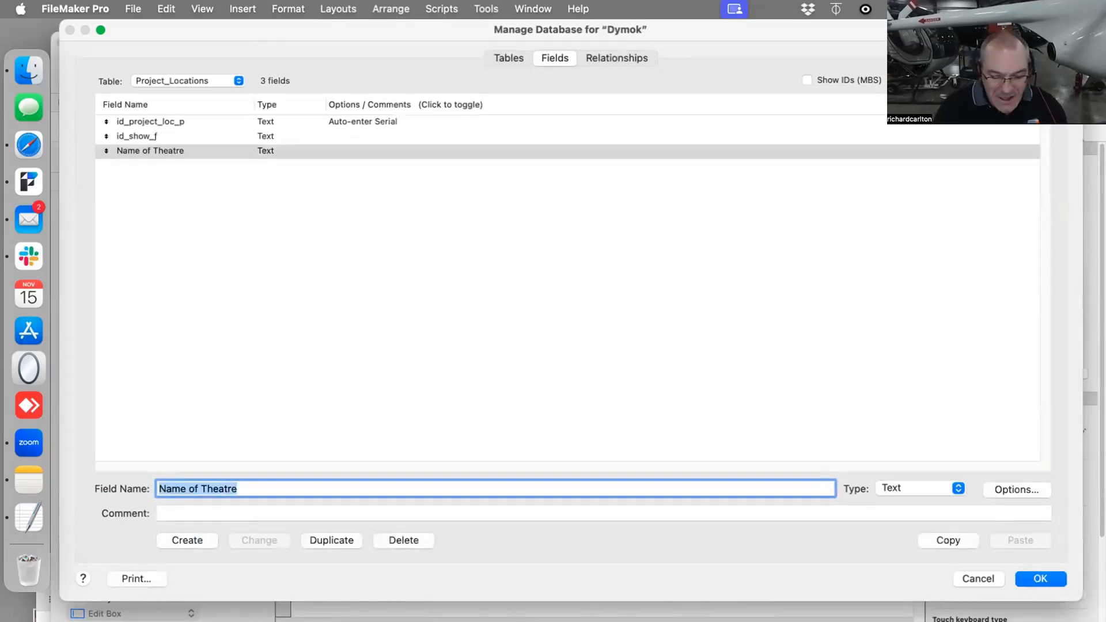
# - Create text fields named Country, City, Postal Code and Website in the Project_Locations table and save the database changes
pyautogui.write('Country')
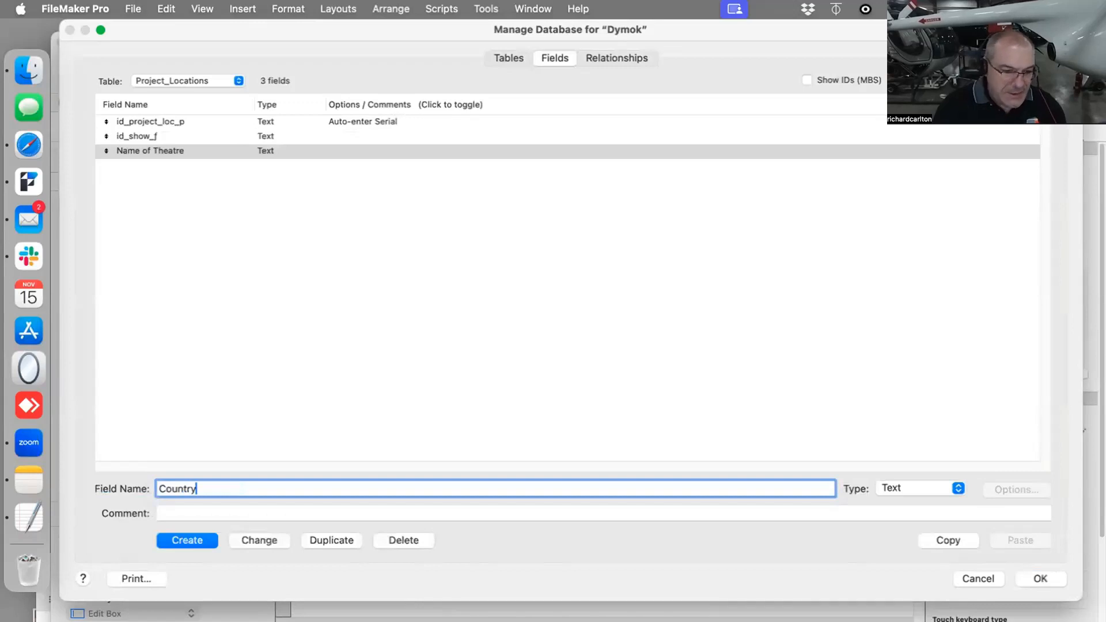
pyautogui.press('Return')
pyautogui.write('City')
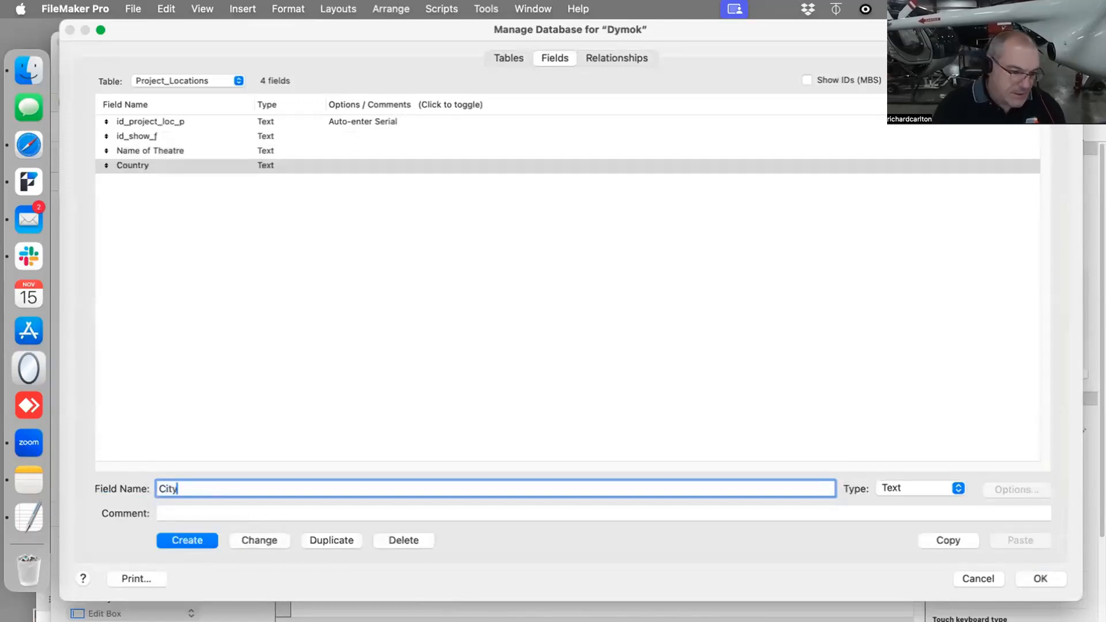
pyautogui.press('Return')
pyautogui.write('Postal Code')
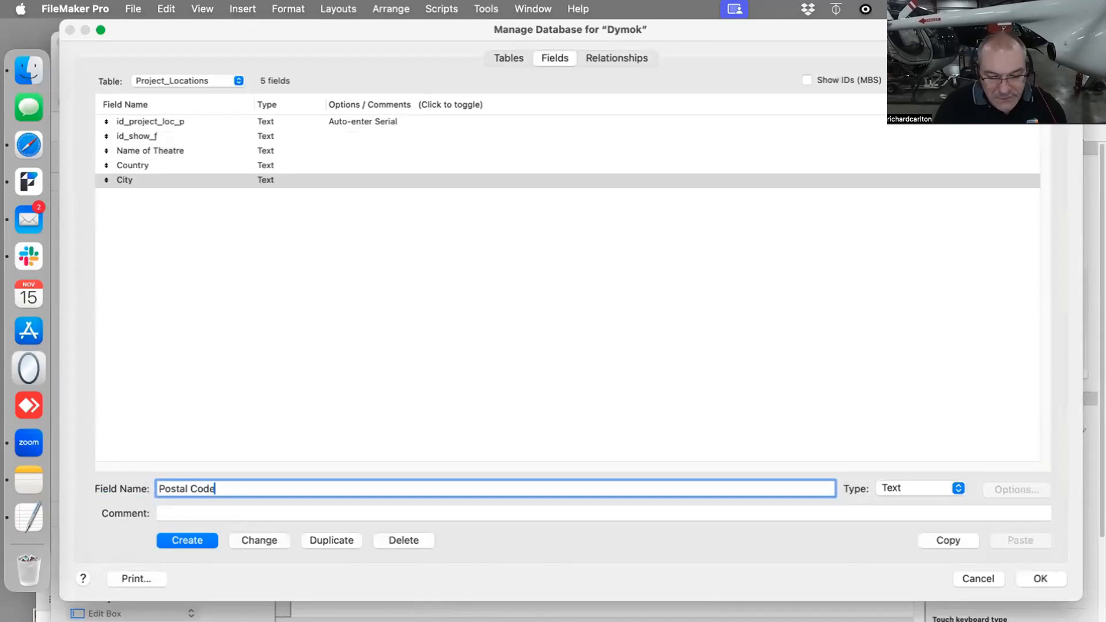
pyautogui.press('Return')
pyautogui.write('Website')
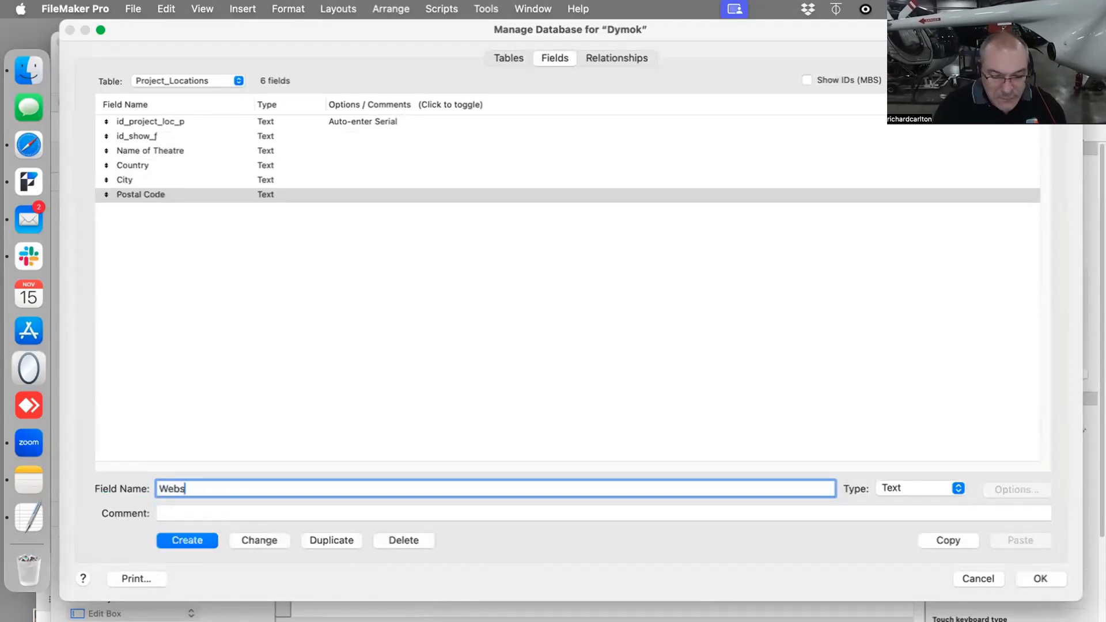
pyautogui.press('Return')
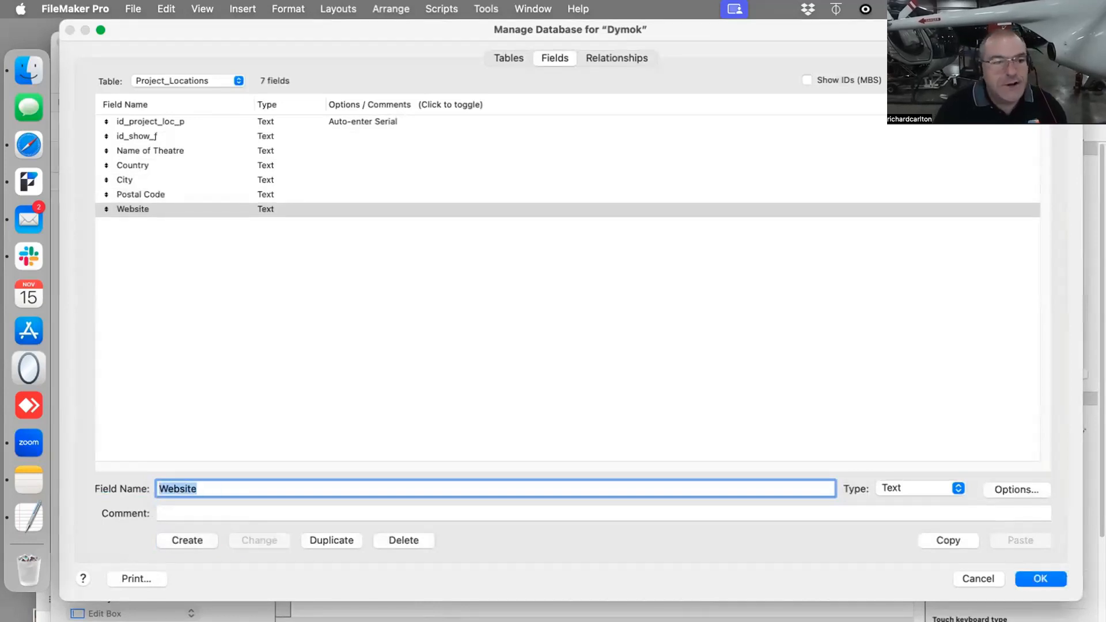
pyautogui.click(1040, 577)
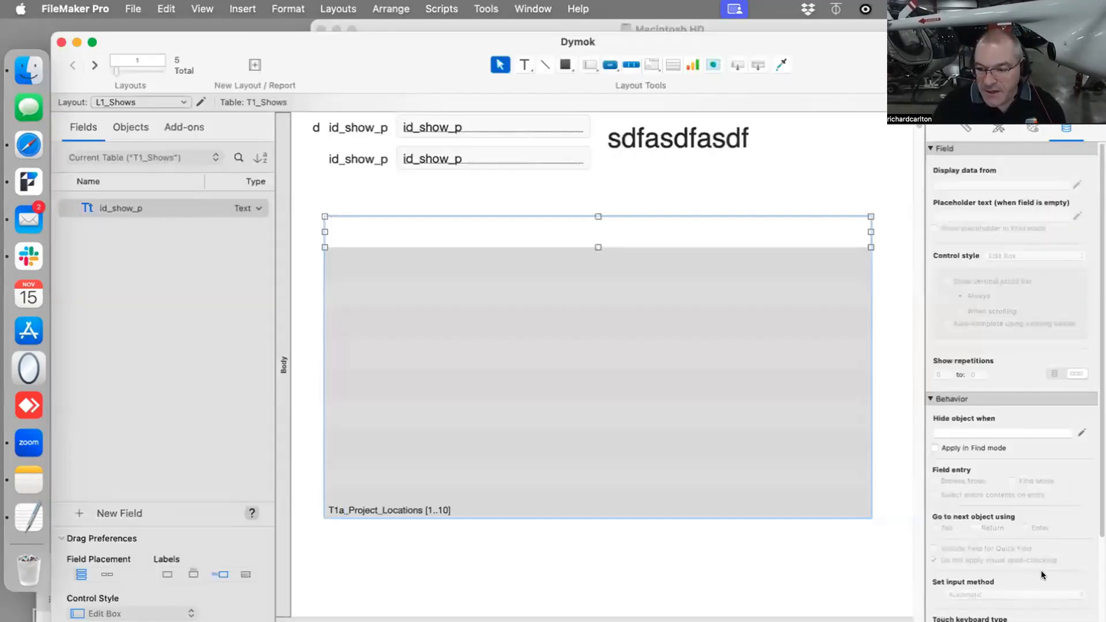
# - Place the T1a_Project_Locations fields Name of Theatre, Country, City, Postal Code and Website horizontally in the portal's first row, with labels above
pyautogui.click(322, 189)
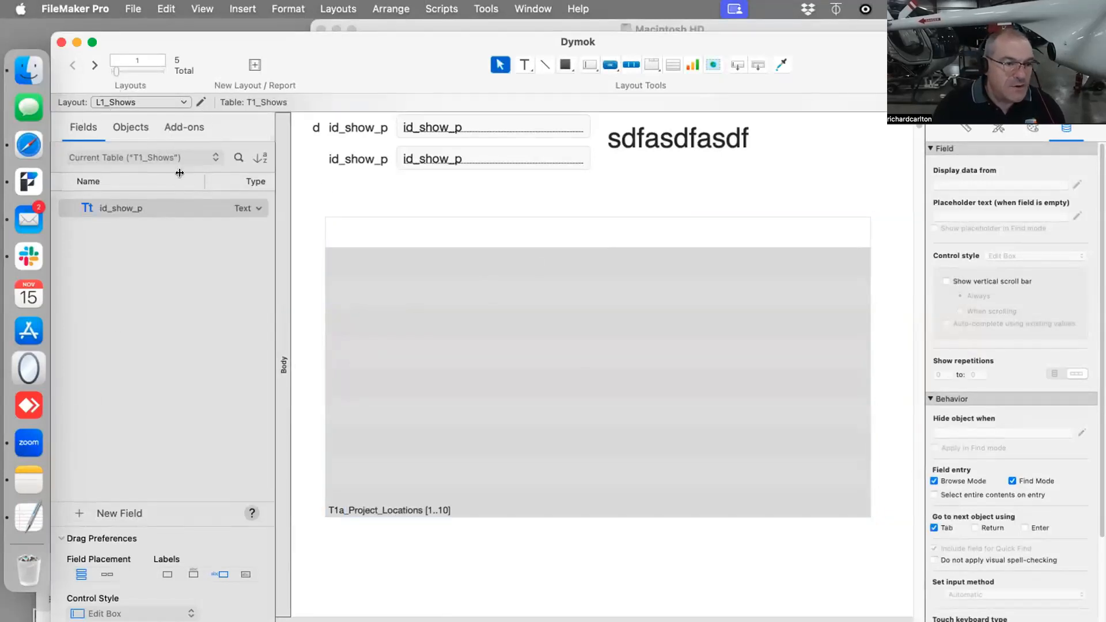
pyautogui.click(192, 156)
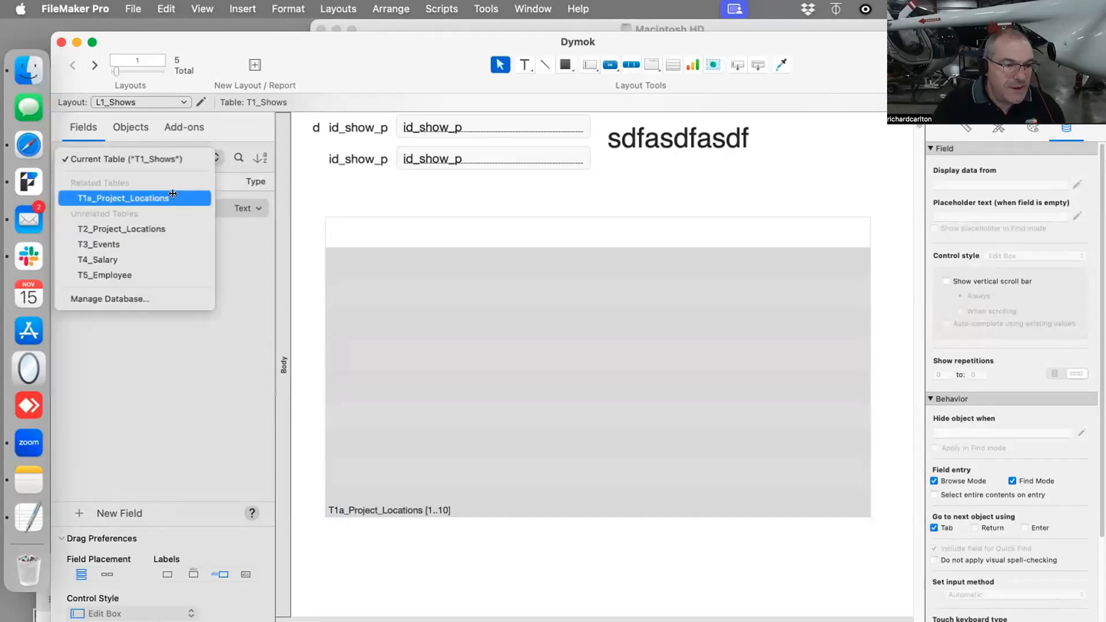
pyautogui.click(111, 195)
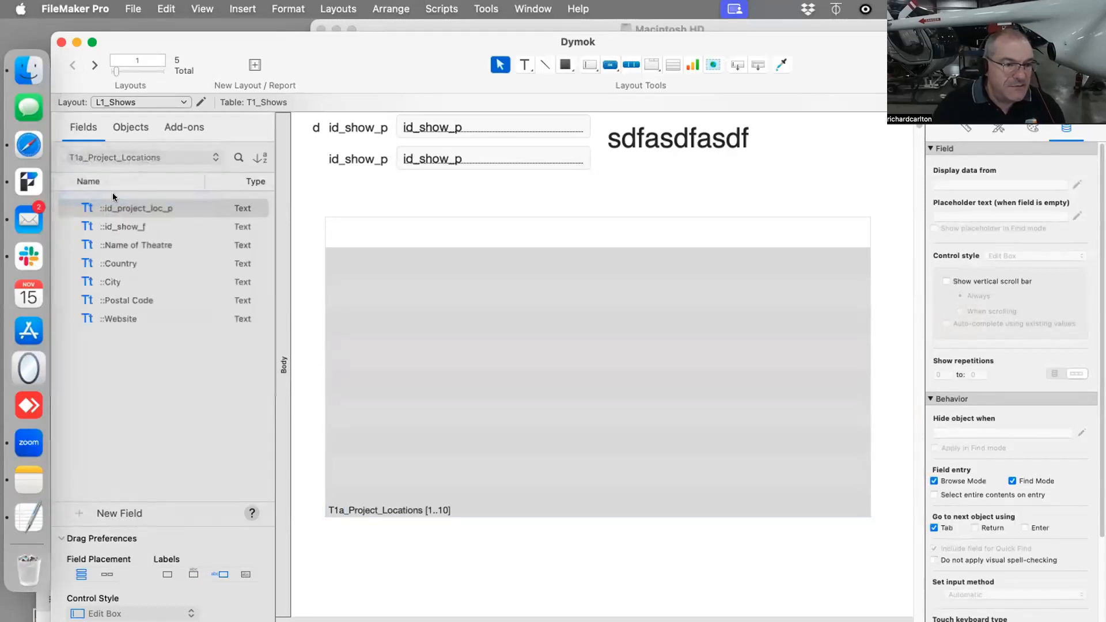
pyautogui.click(129, 245)
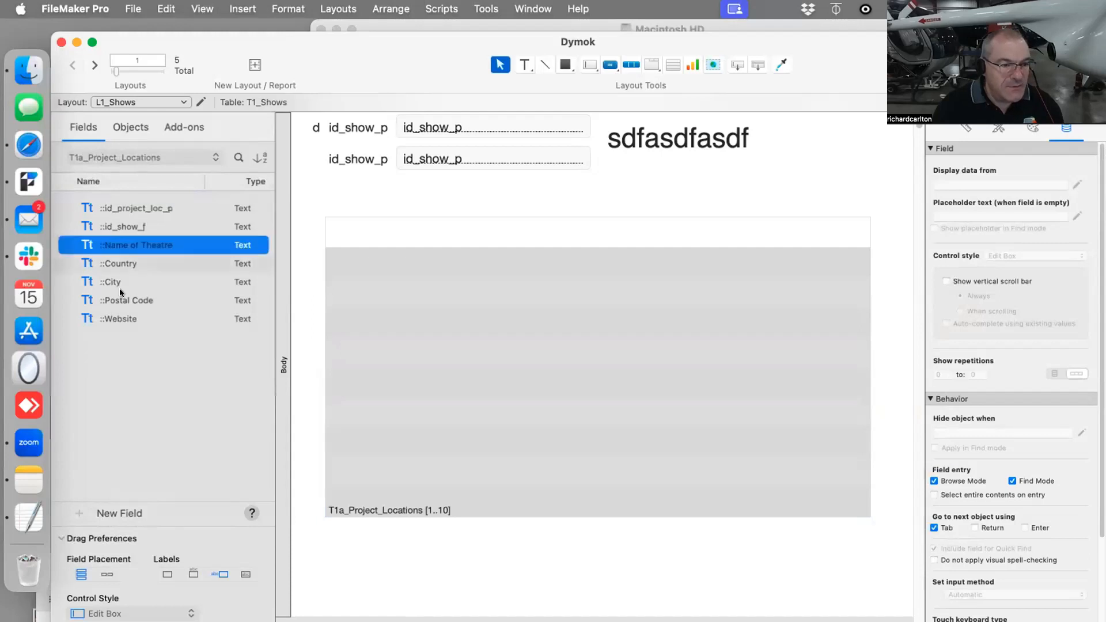
pyautogui.keyDown('shift'); pyautogui.click(128, 319); pyautogui.keyUp('shift')
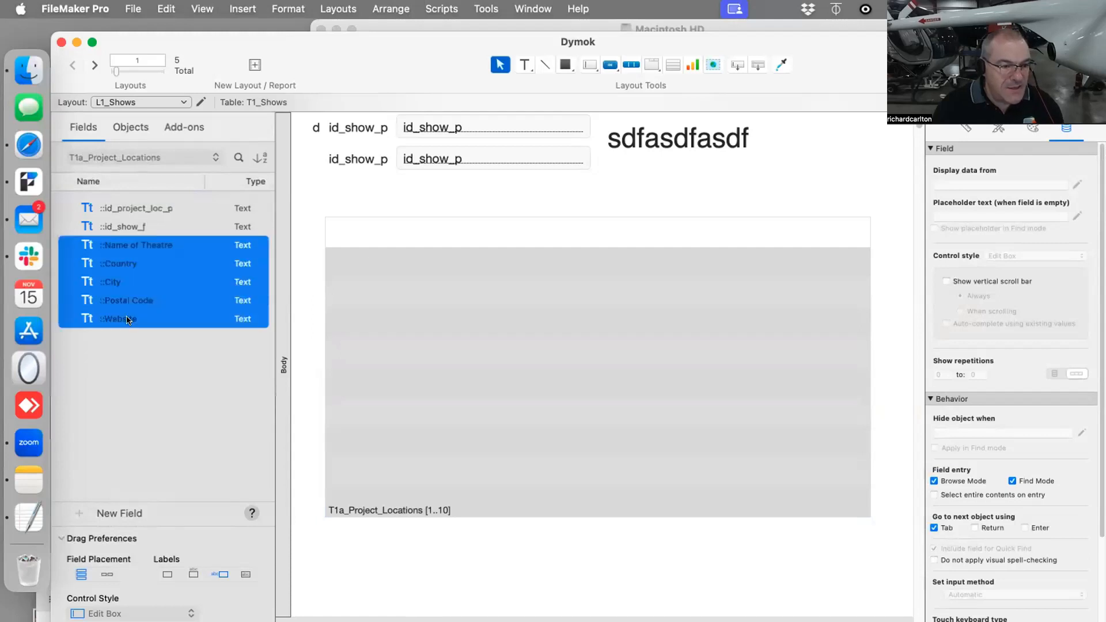
pyautogui.click(107, 574)
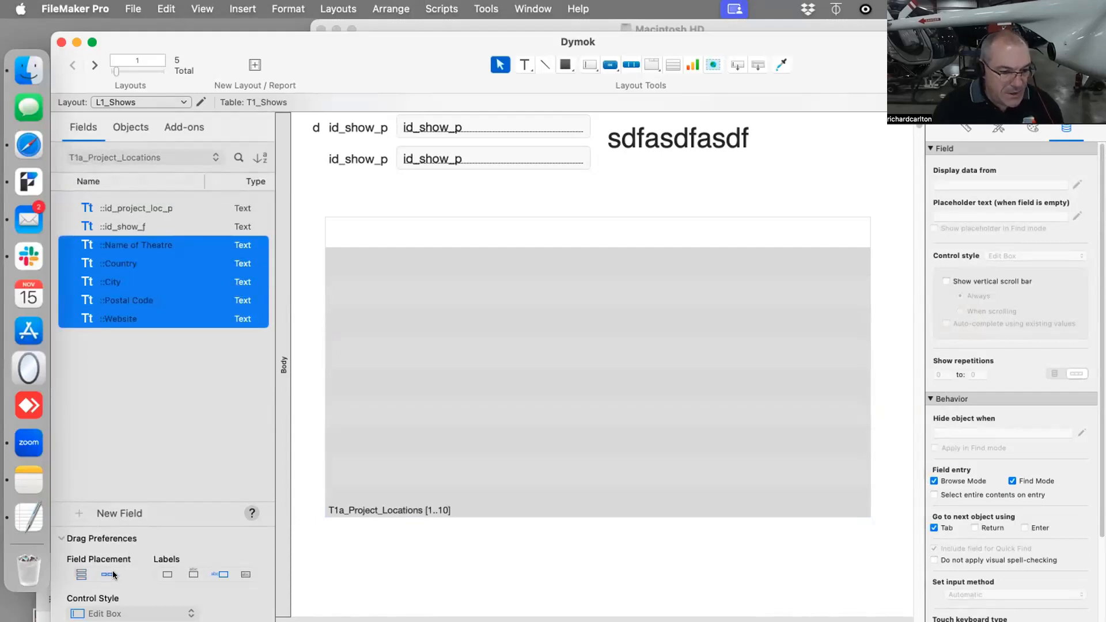
pyautogui.click(193, 574)
pyautogui.moveTo(164, 288); pyautogui.dragTo(364, 237)
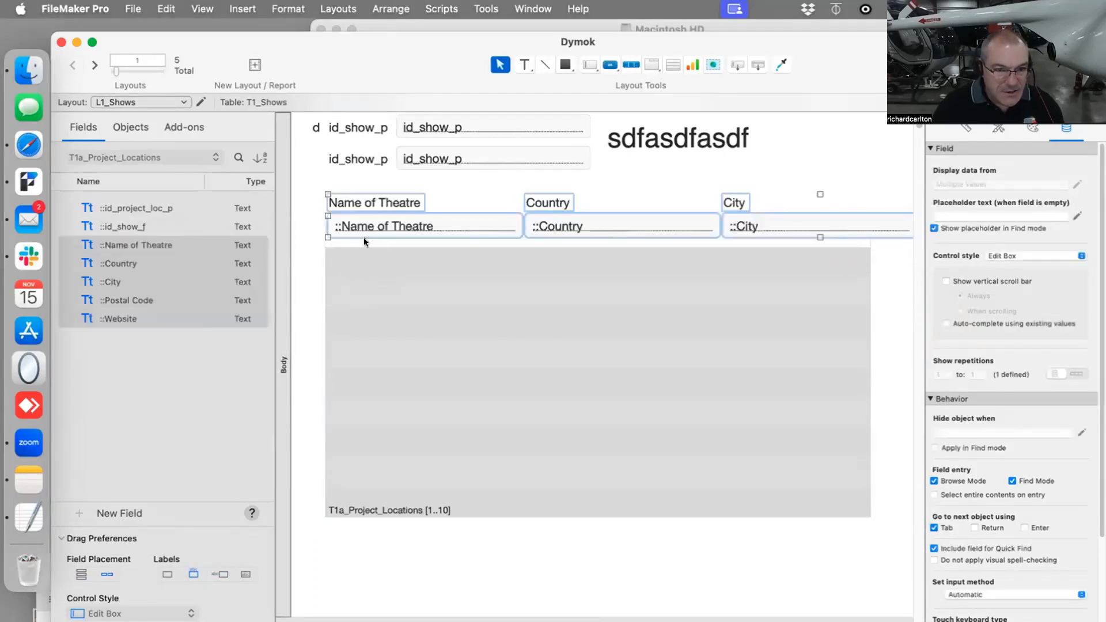
pyautogui.click(593, 187)
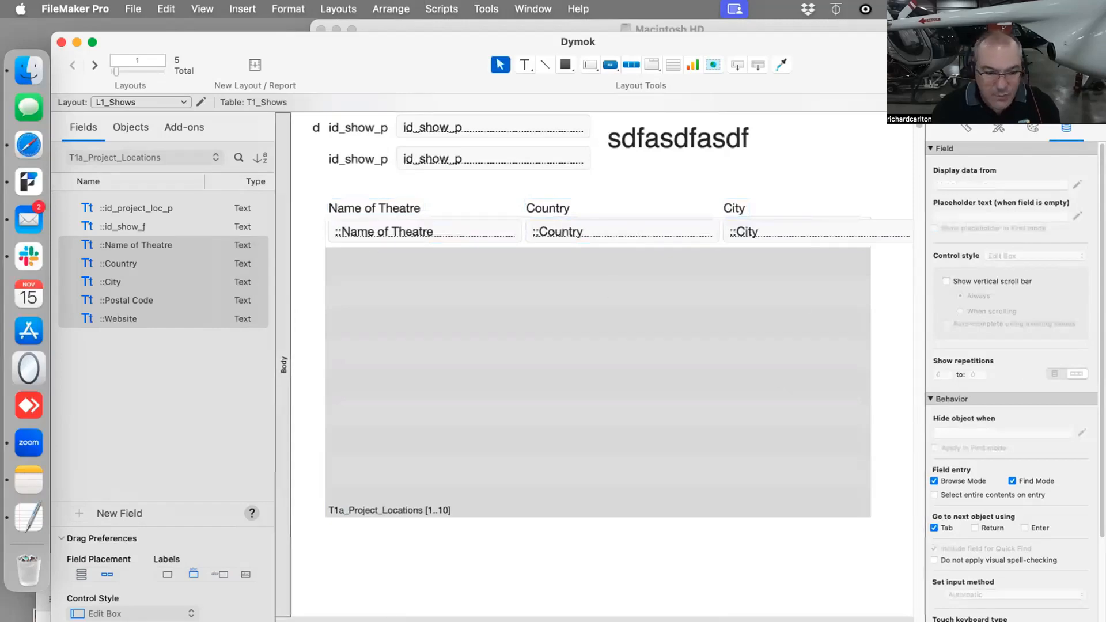
# - Narrow the Name of Theatre and Country fields in the portal and move Country with its label beside Name of Theatre
pyautogui.doubleClick(587, 35)
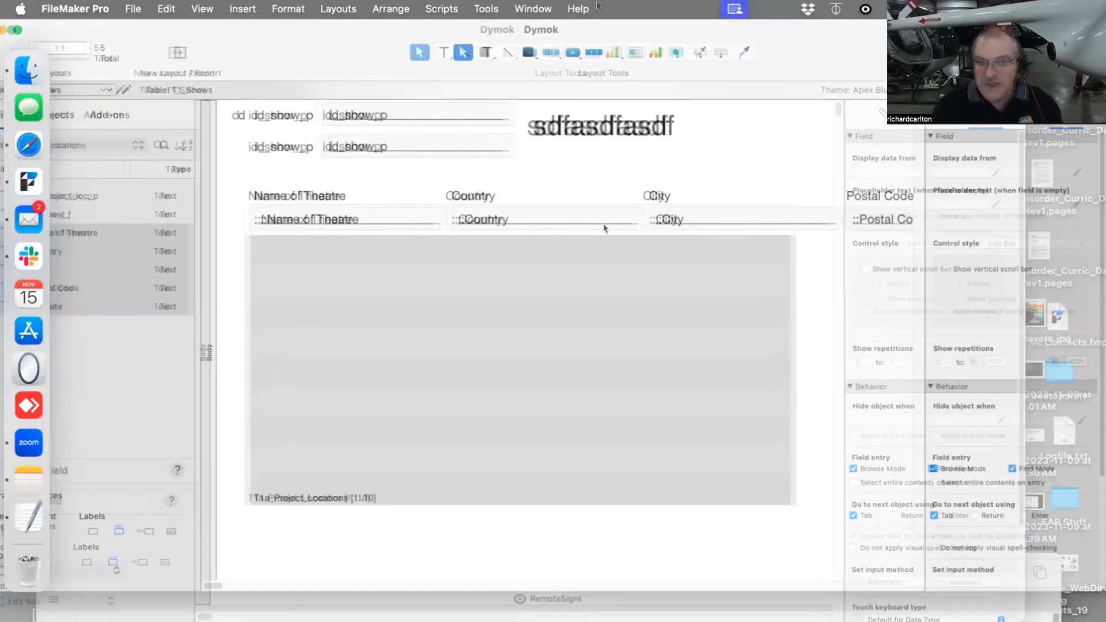
pyautogui.click(437, 214)
pyautogui.moveTo(445, 219); pyautogui.dragTo(424, 218)
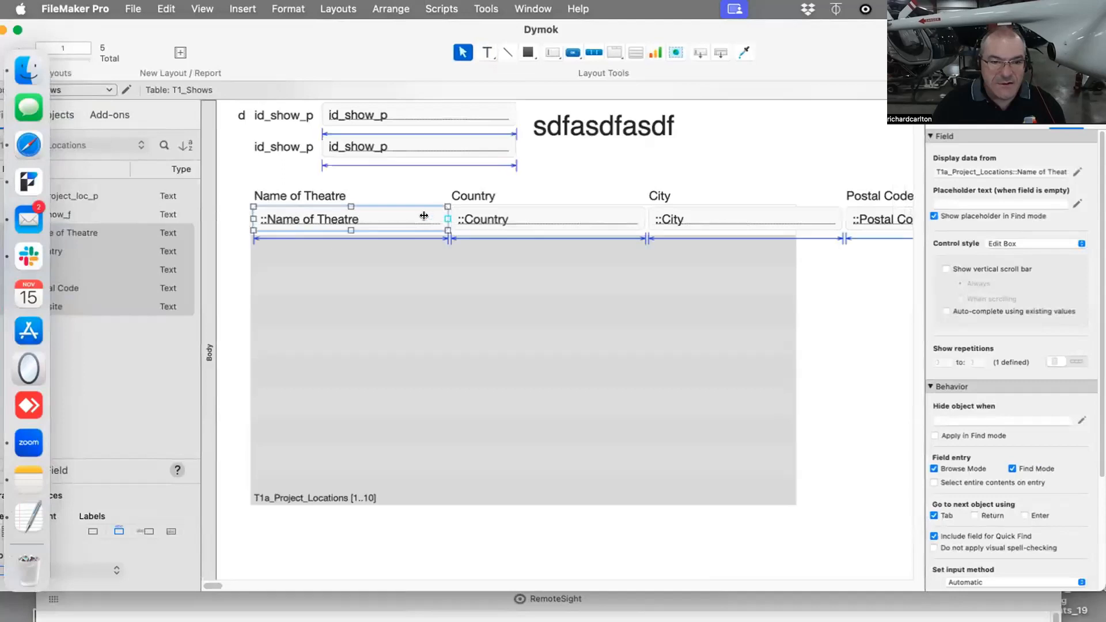
pyautogui.click(606, 227)
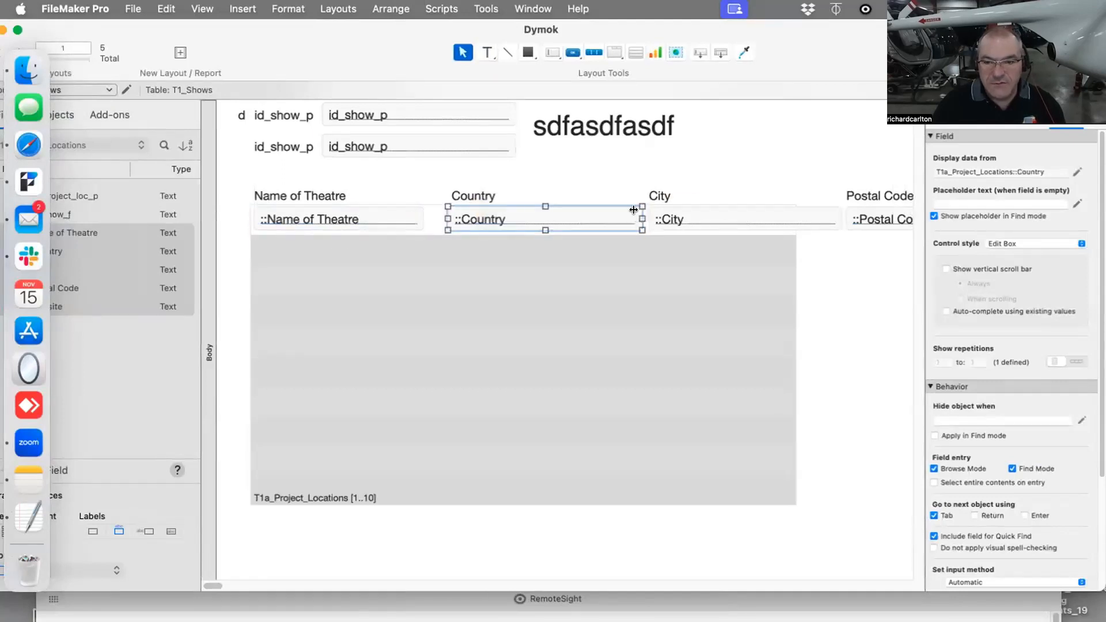
pyautogui.moveTo(645, 219); pyautogui.dragTo(498, 222)
pyautogui.keyDown('shift'); pyautogui.click(473, 195); pyautogui.keyUp('shift')
# - Set the T1a_Project_Locations portal to 5 rows and make its rows more than twice as tall
pyautogui.doubleClick(591, 291)
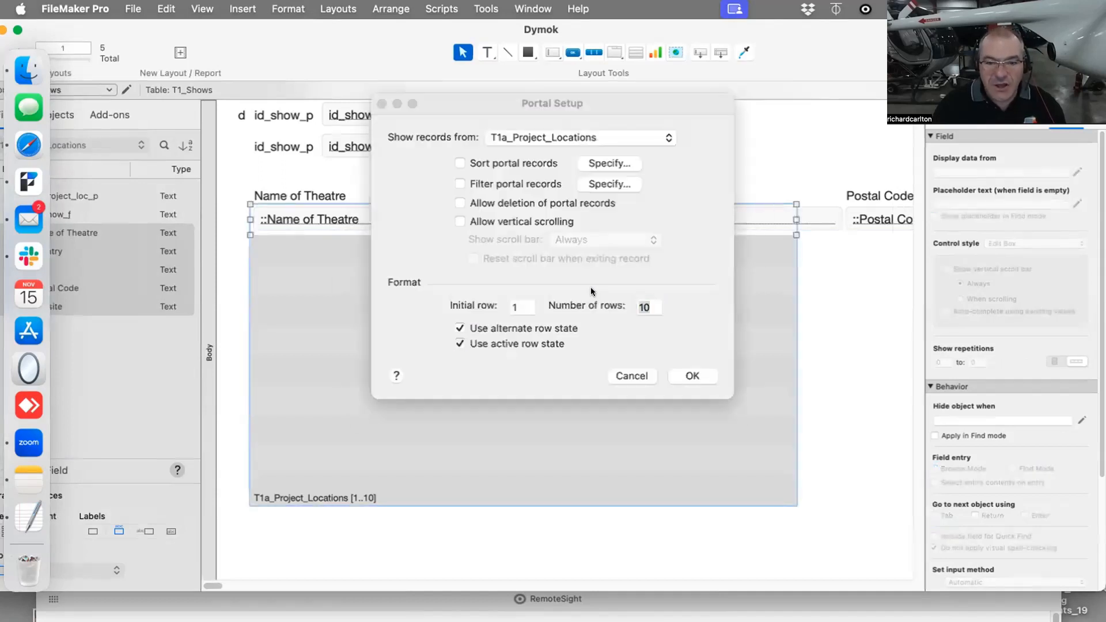
pyautogui.write('5')
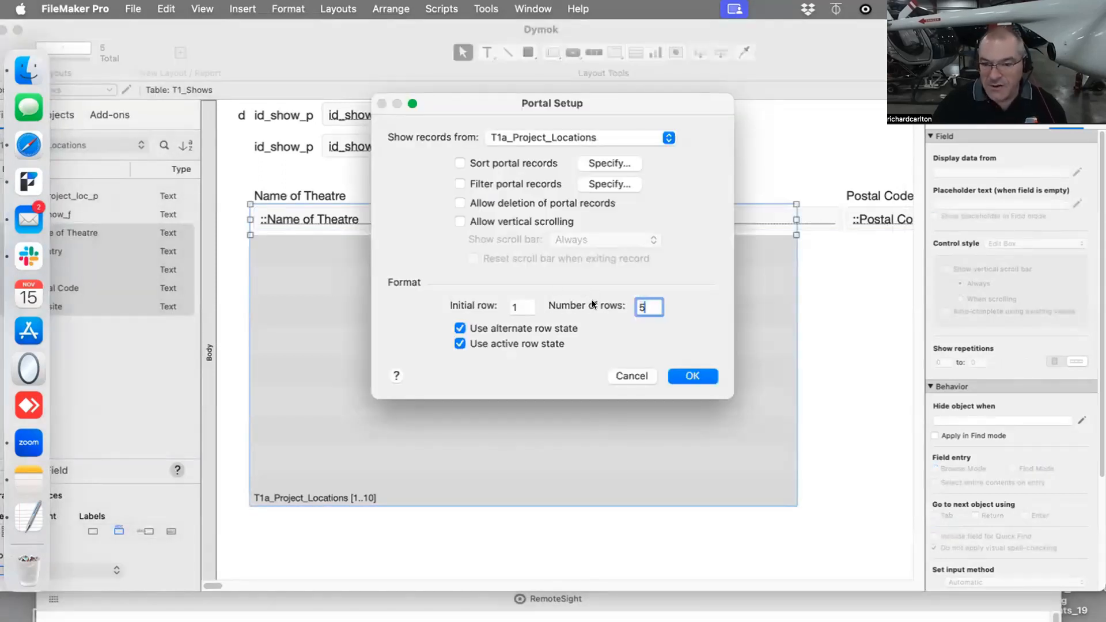
pyautogui.press('Return')
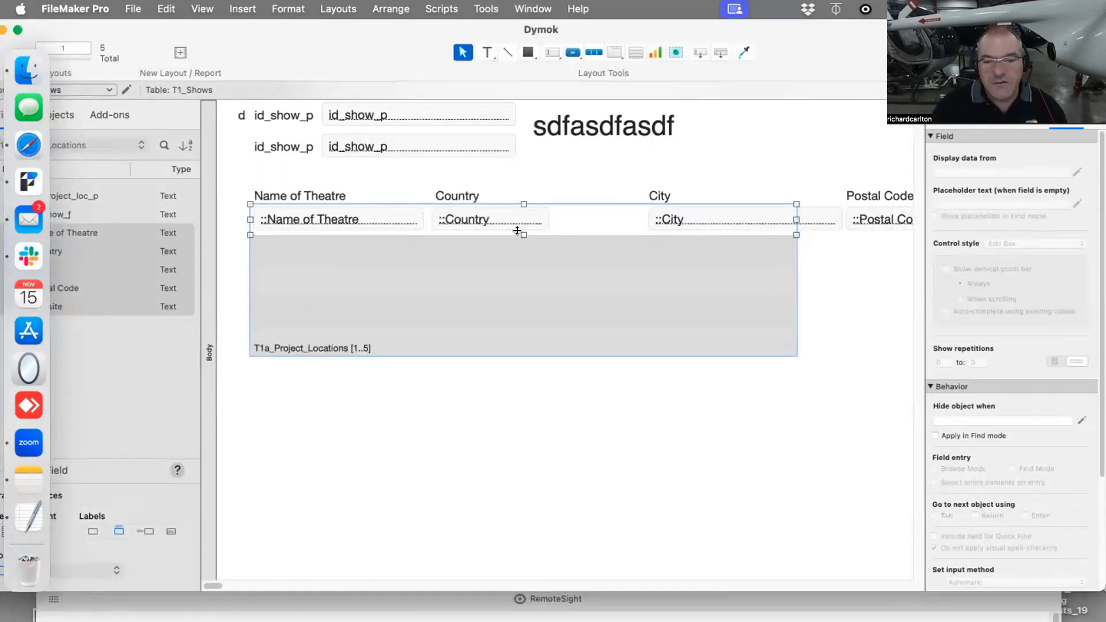
pyautogui.moveTo(530, 237); pyautogui.dragTo(521, 277)
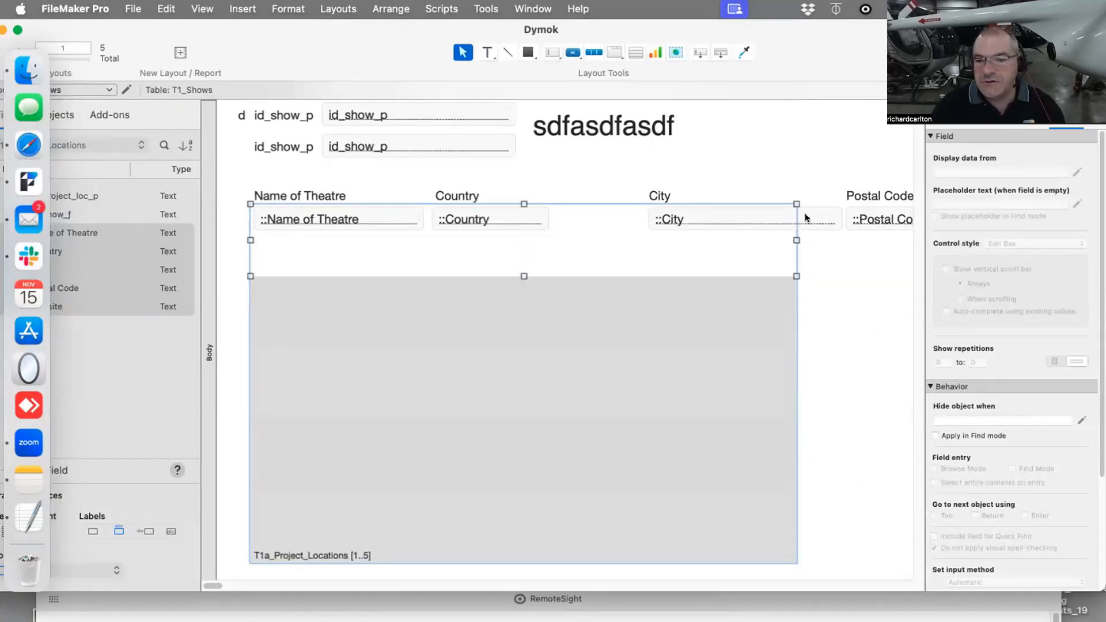
# - Narrow the City field in the portal and move it with its label beside Country
pyautogui.click(805, 218)
pyautogui.moveTo(839, 219); pyautogui.dragTo(743, 219)
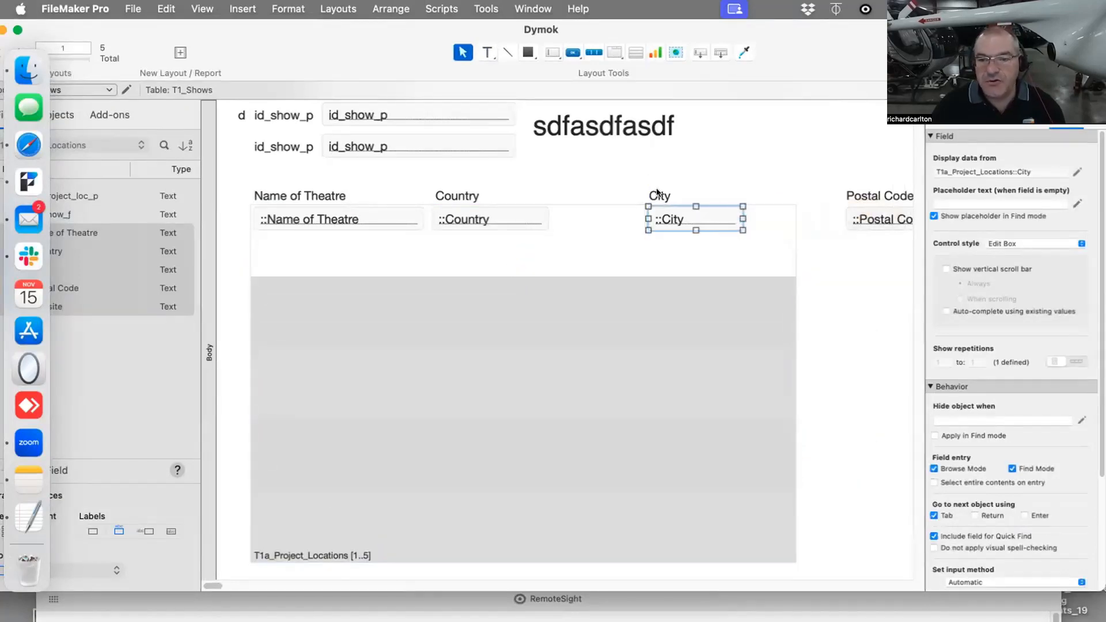
pyautogui.keyDown('shift'); pyautogui.click(657, 193); pyautogui.keyUp('shift')
pyautogui.moveTo(670, 216); pyautogui.dragTo(585, 216)
# - Move the Postal Code field and its label onto a second line within the portal's first row, then show the layout in Browse mode
pyautogui.moveTo(853, 173); pyautogui.dragTo(378, 256)
pyautogui.click(654, 174)
pyautogui.moveTo(315, 233); pyautogui.dragTo(287, 254)
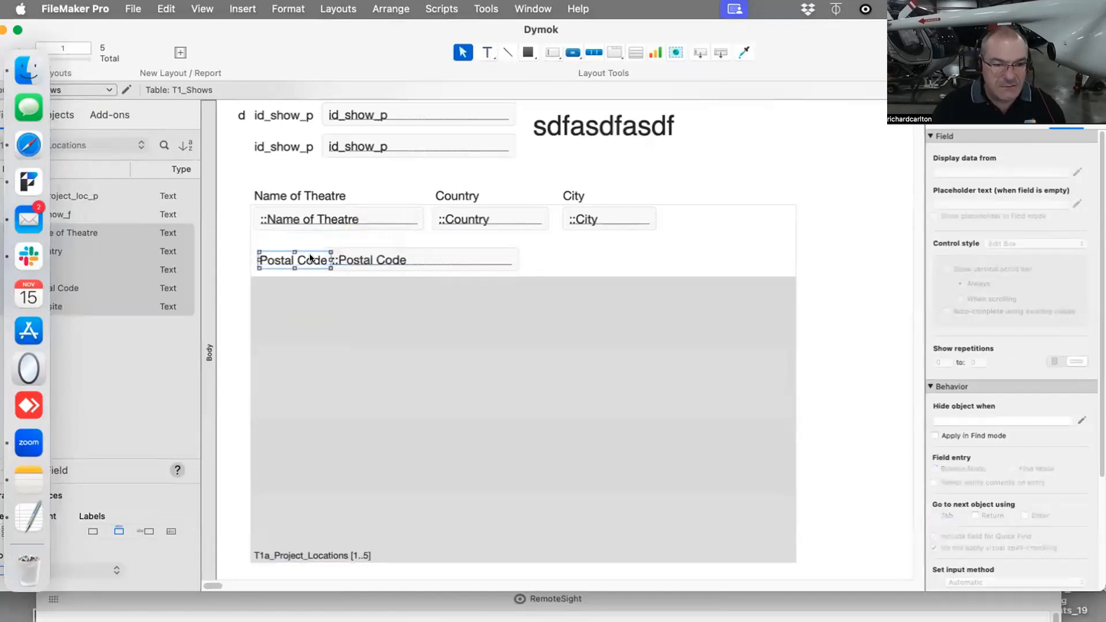
pyautogui.moveTo(362, 256); pyautogui.dragTo(375, 255)
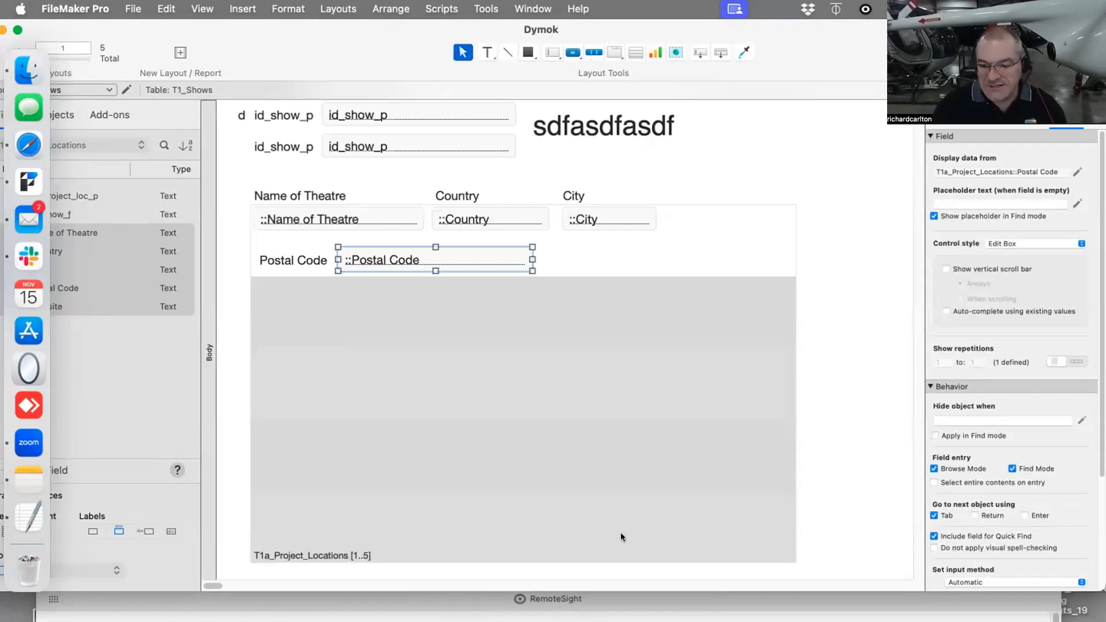
pyautogui.press('super+b')
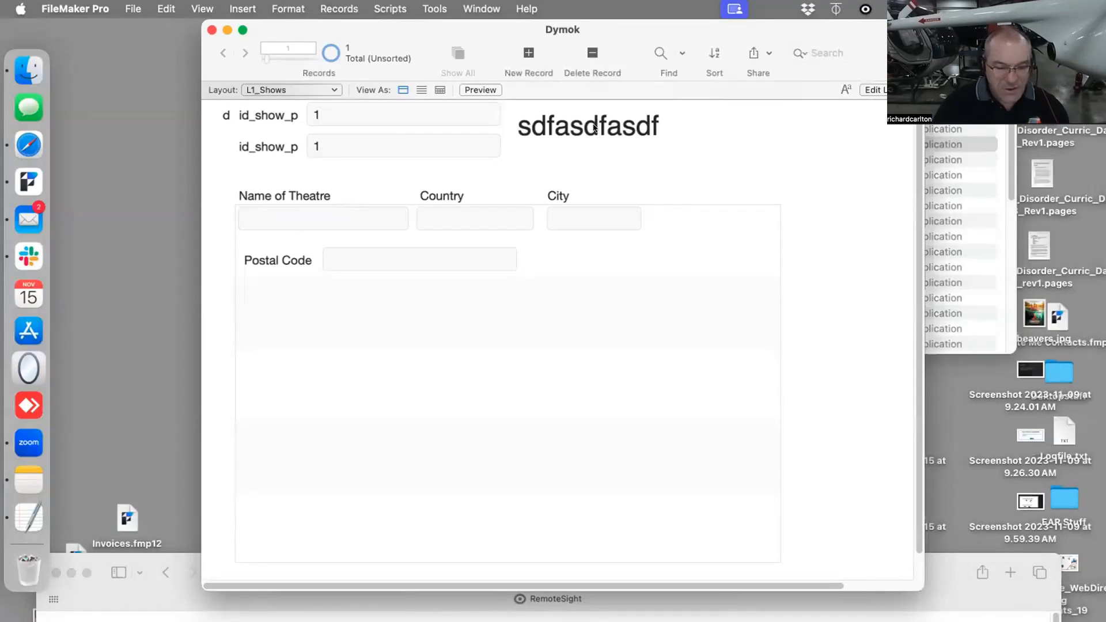
# - Create a text field named Show Name in the Shows table and save the database changes
pyautogui.press('super+shift+d')
pyautogui.click(140, 74)
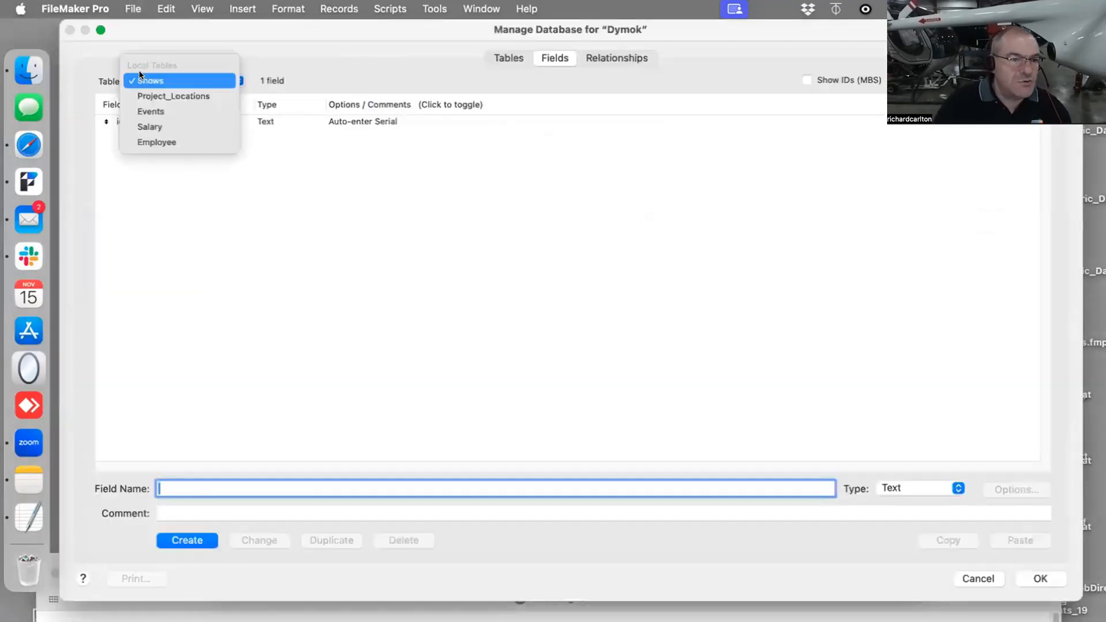
pyautogui.click(144, 81)
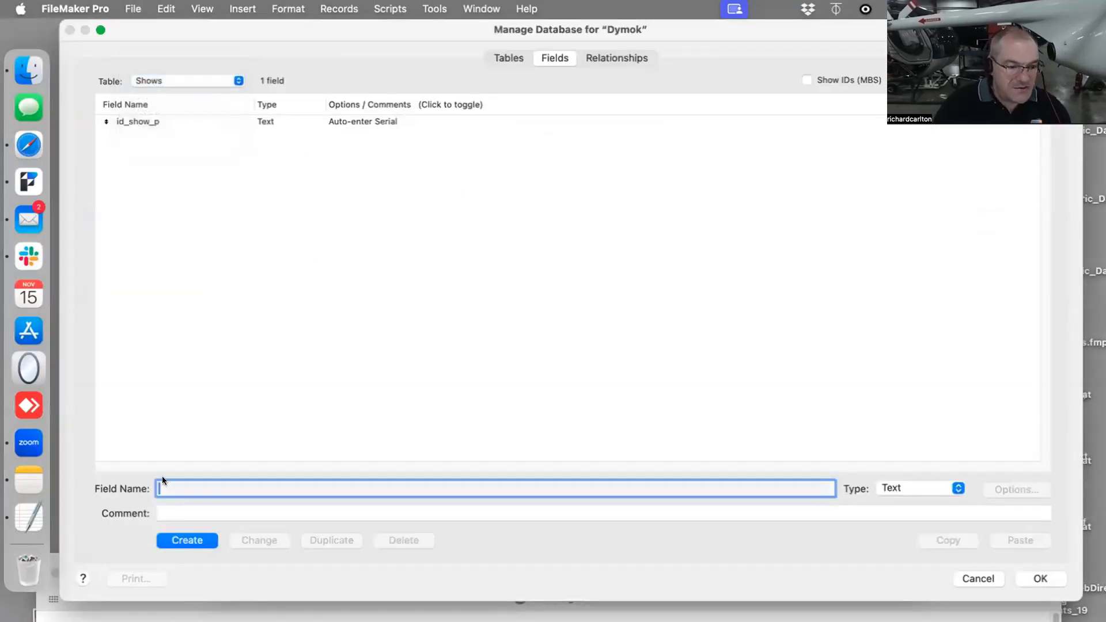
pyautogui.write('Show Name')
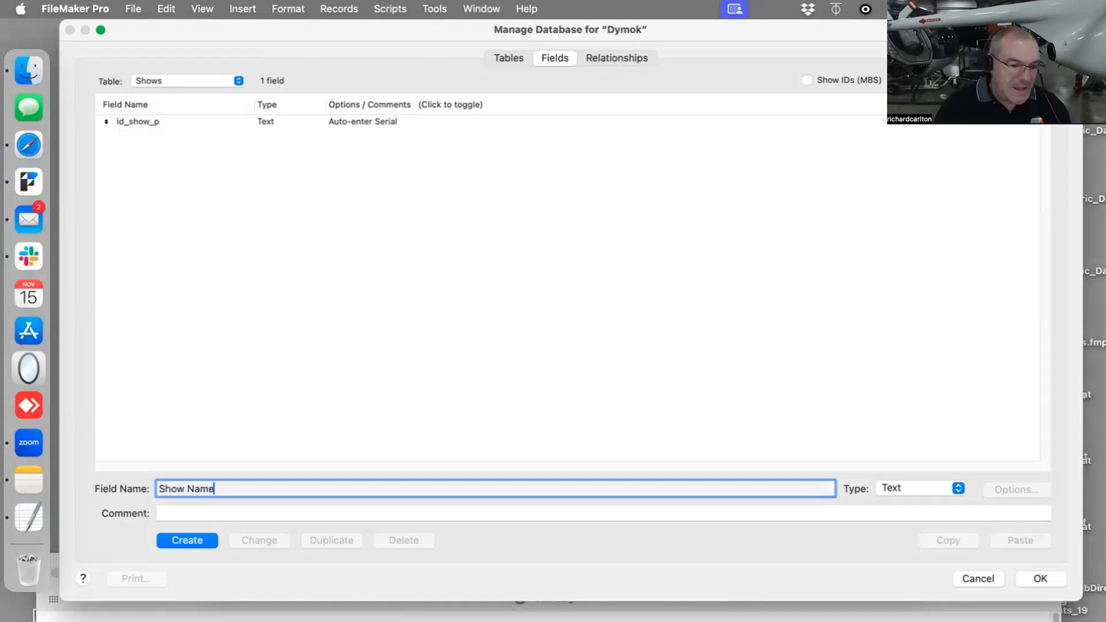
pyautogui.press('Return')
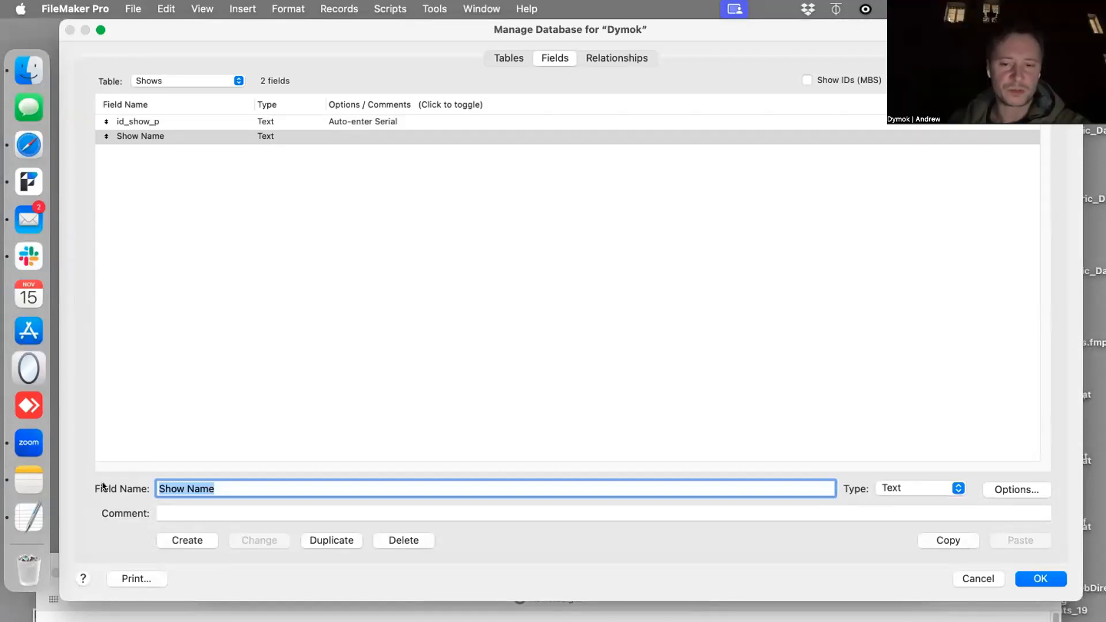
pyautogui.click(1044, 579)
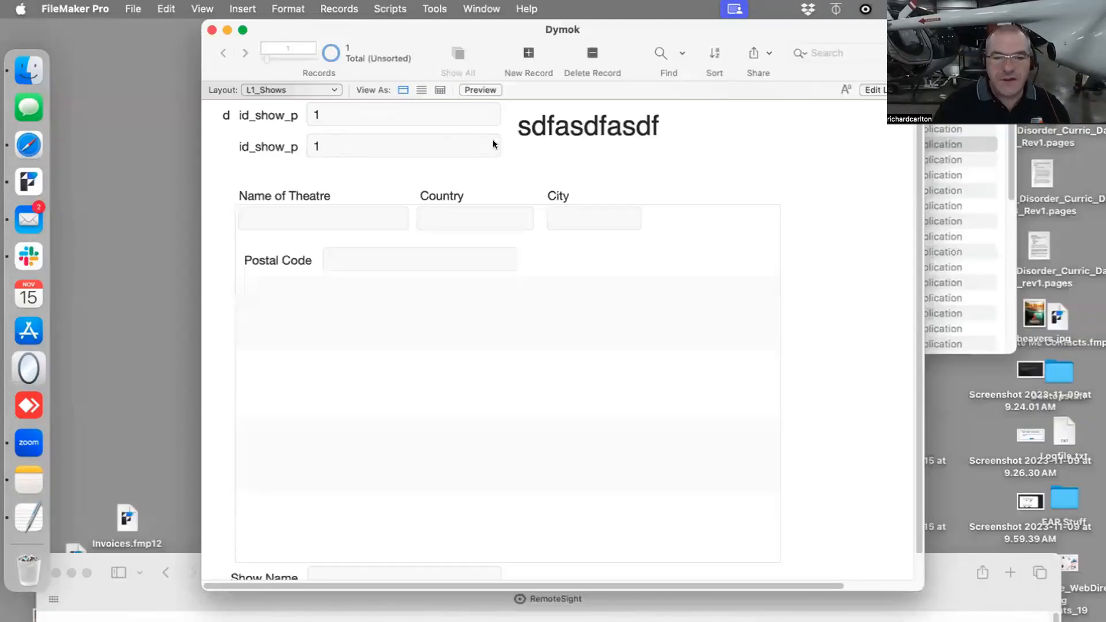
# - Make the upper id_show_p field on the L1_Shows layout display Show Name instead
pyautogui.press('super+l')
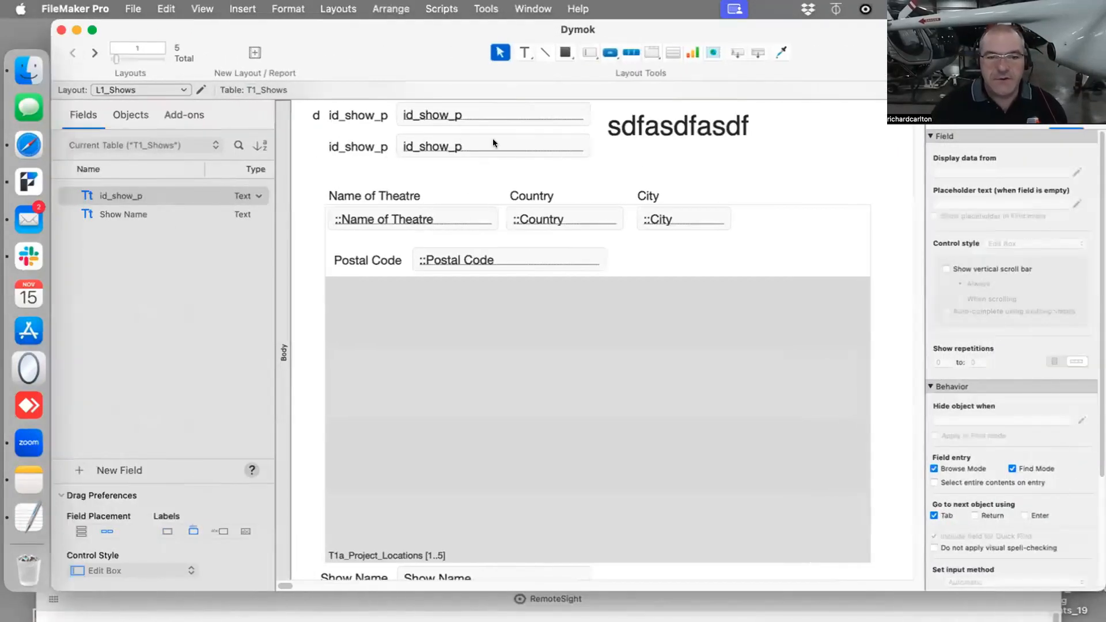
pyautogui.doubleClick(490, 115)
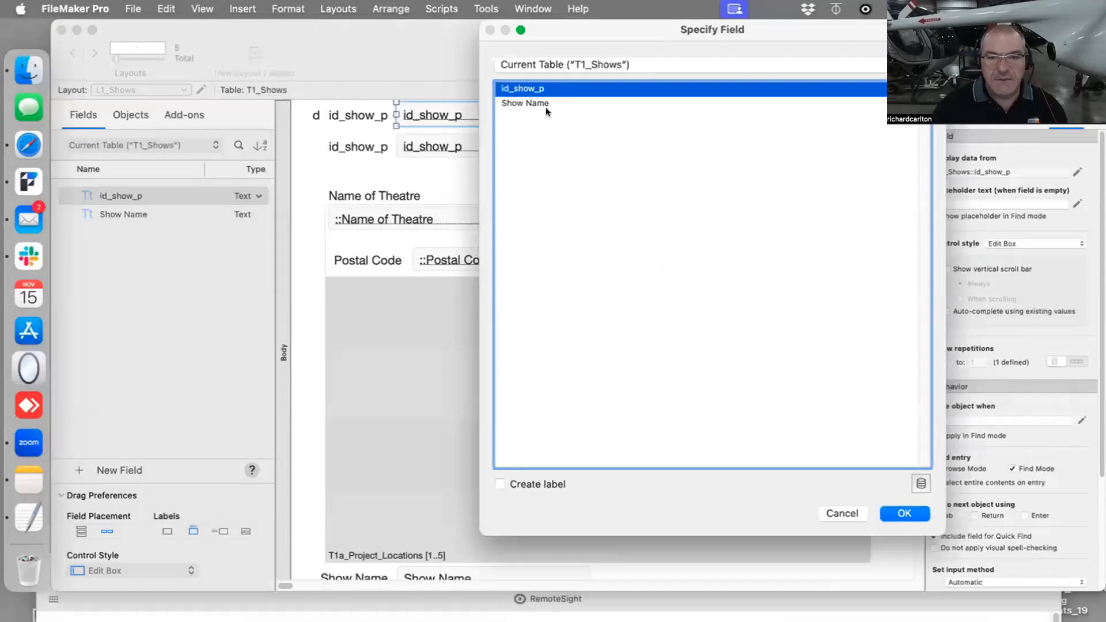
pyautogui.doubleClick(545, 103)
# - Change the upper field's label to Show Name and remove the stray letter d beside it
pyautogui.doubleClick(338, 115)
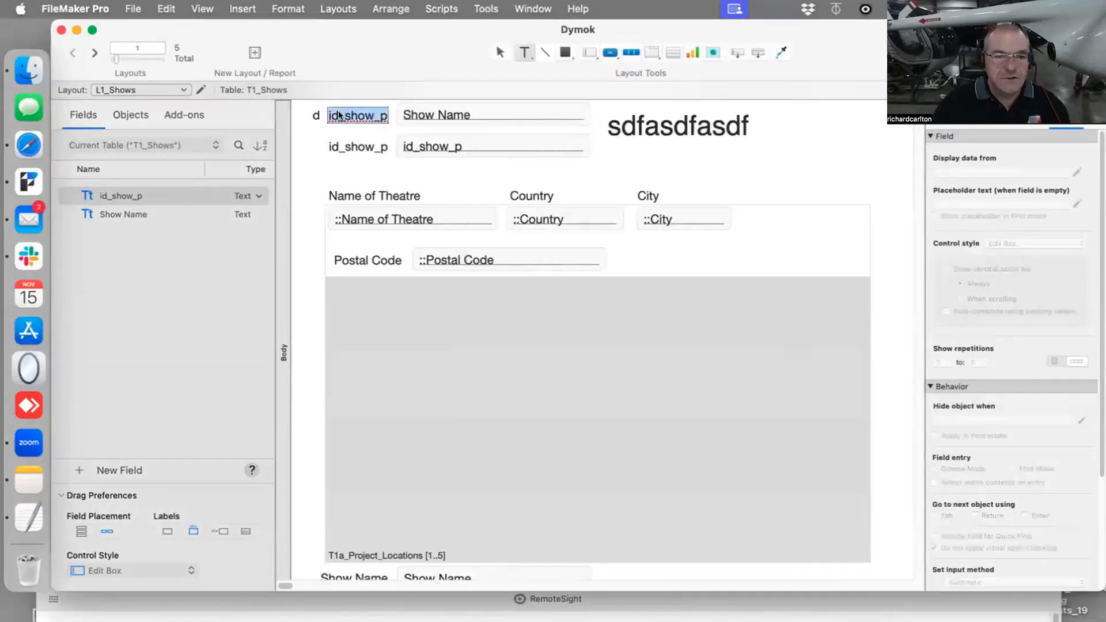
pyautogui.write('Show Name')
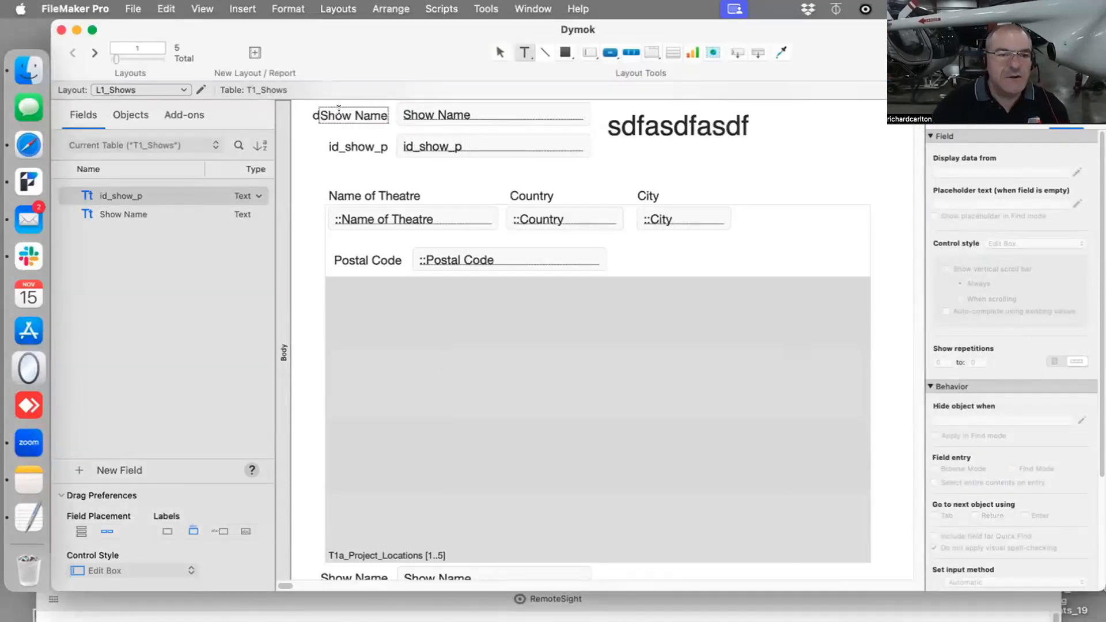
pyautogui.click(313, 118)
pyautogui.click(315, 117)
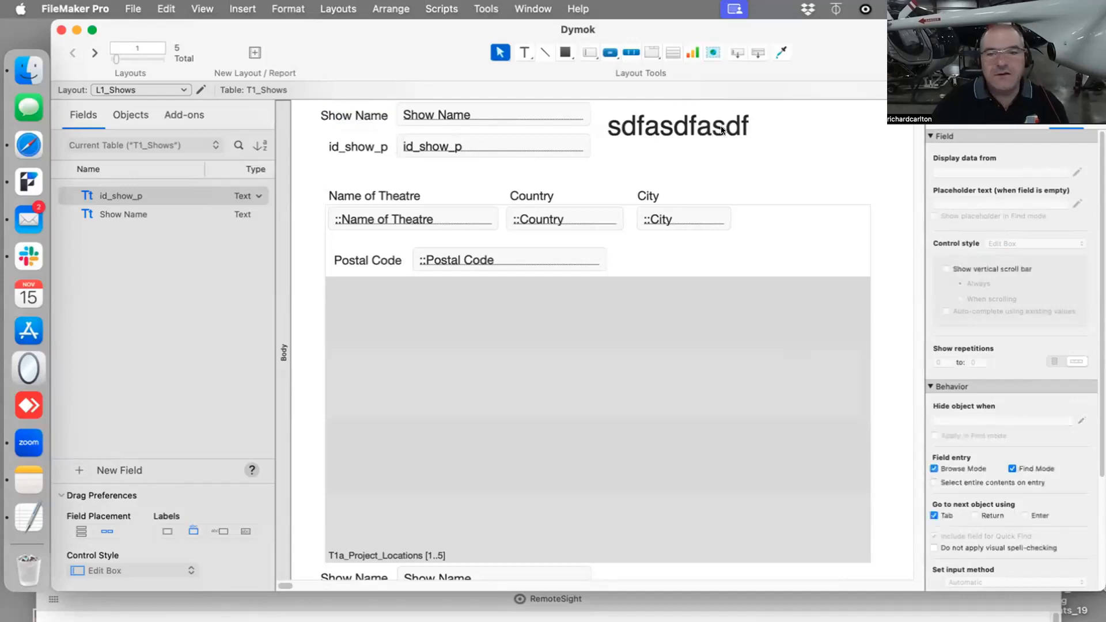
# - Replace the large placeholder text at the head of the layout with the title Awesome Dymok Shows
pyautogui.doubleClick(690, 121)
pyautogui.press('super+a')
pyautogui.write('A')
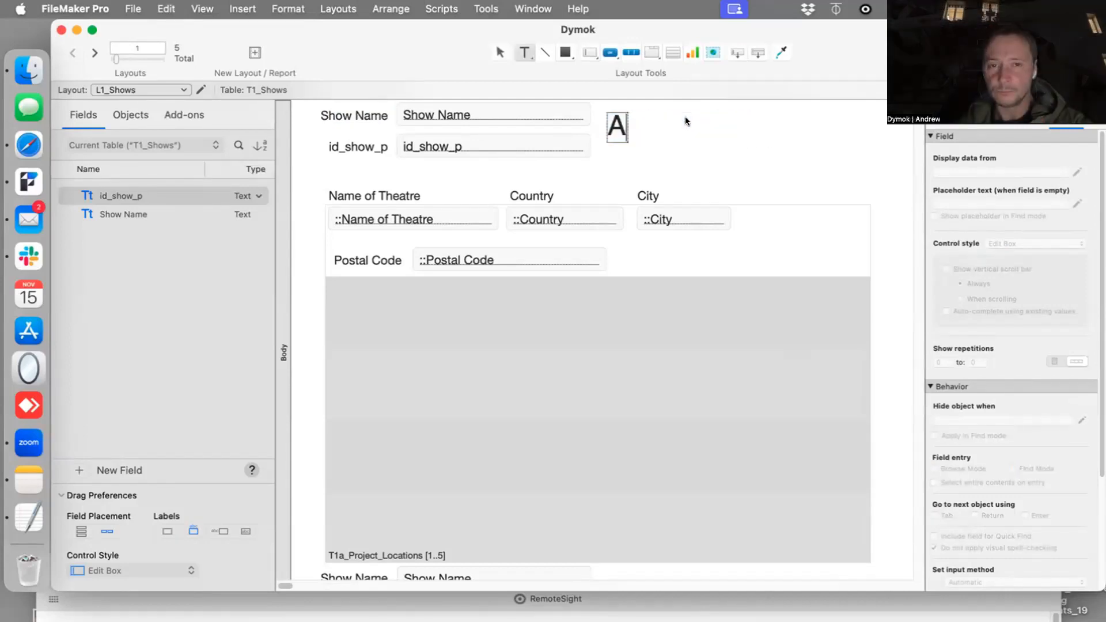
pyautogui.write('wesome Dymo')
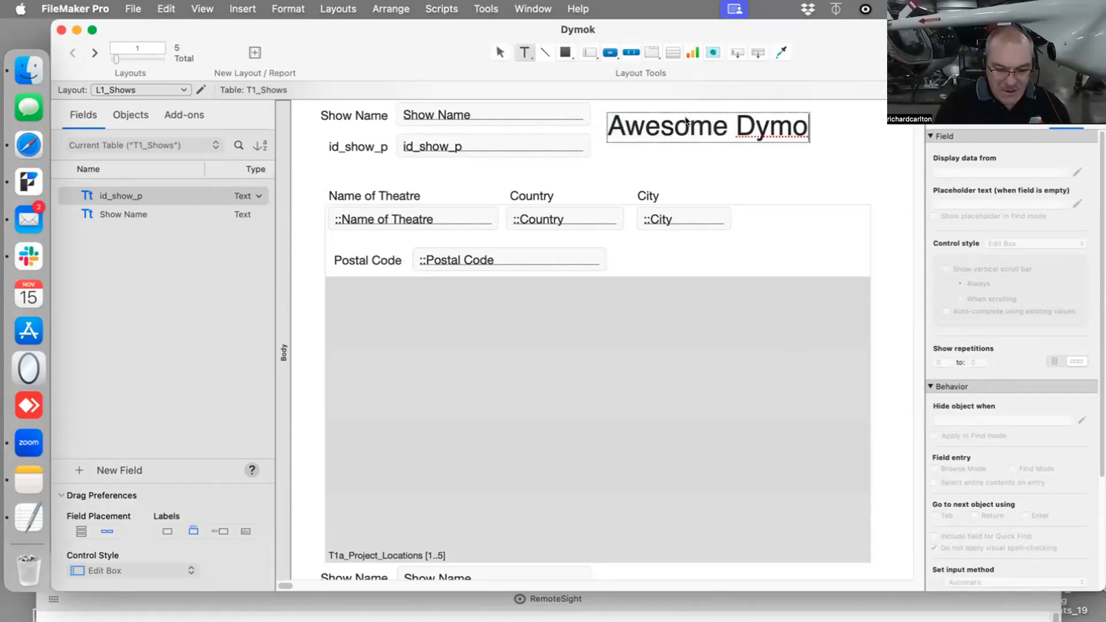
pyautogui.write('k Shows')
pyautogui.press('Escape')
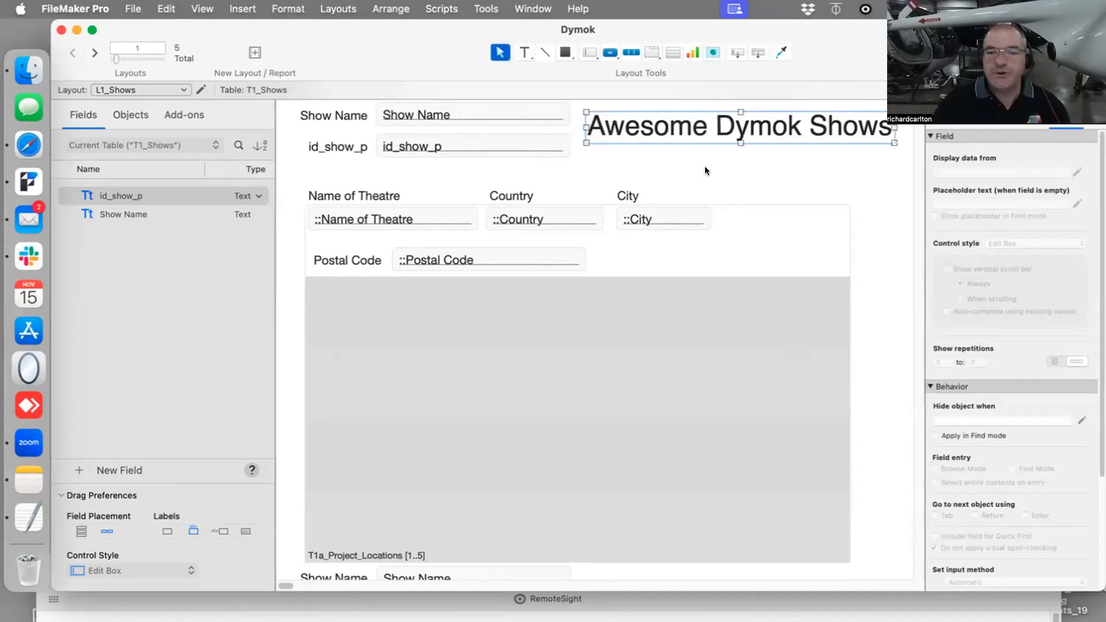
# - Enter Phantom as the Show Name of the record in Browse mode and commit it
pyautogui.press('super+b')
pyautogui.click(324, 114)
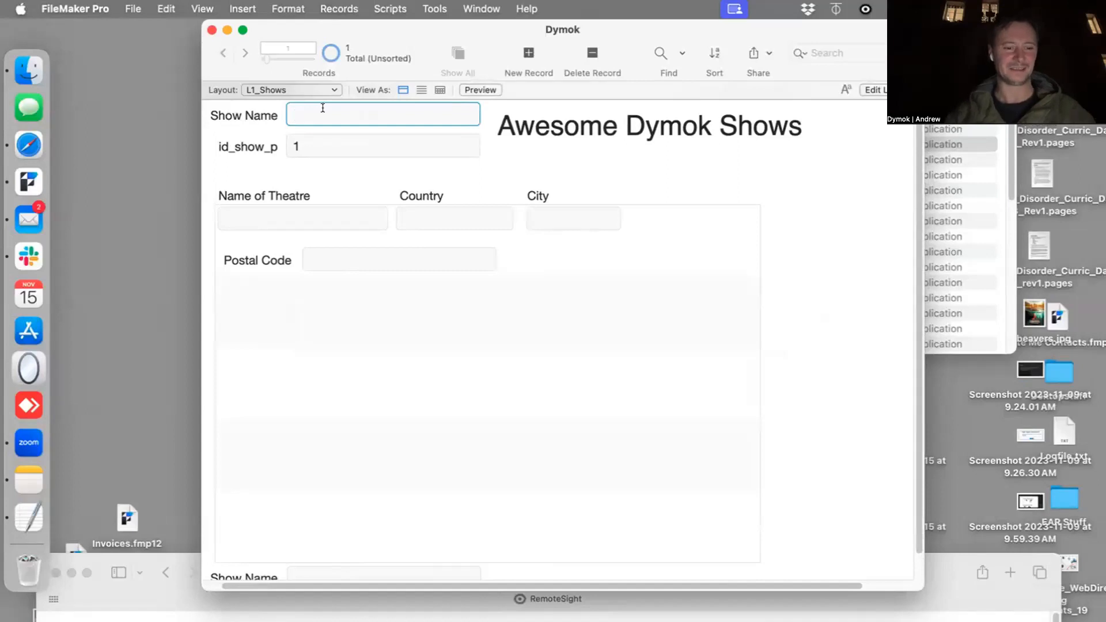
pyautogui.write('Phantom')
pyautogui.click(557, 171)
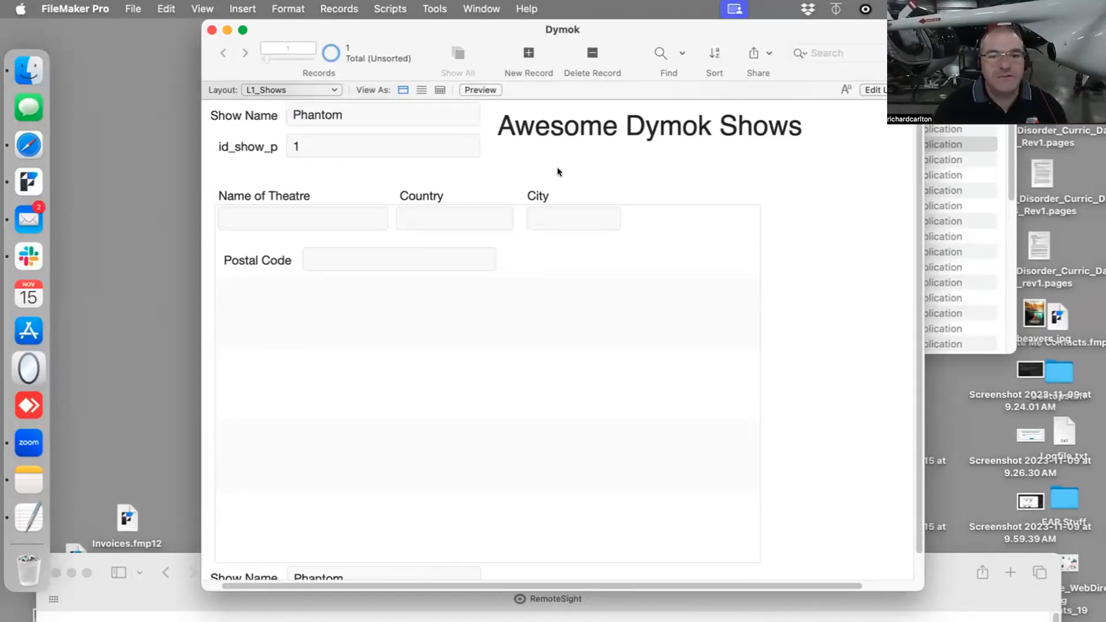
# - Open a second window of the database, place it beside the first one and open its list of layouts
pyautogui.click(291, 211)
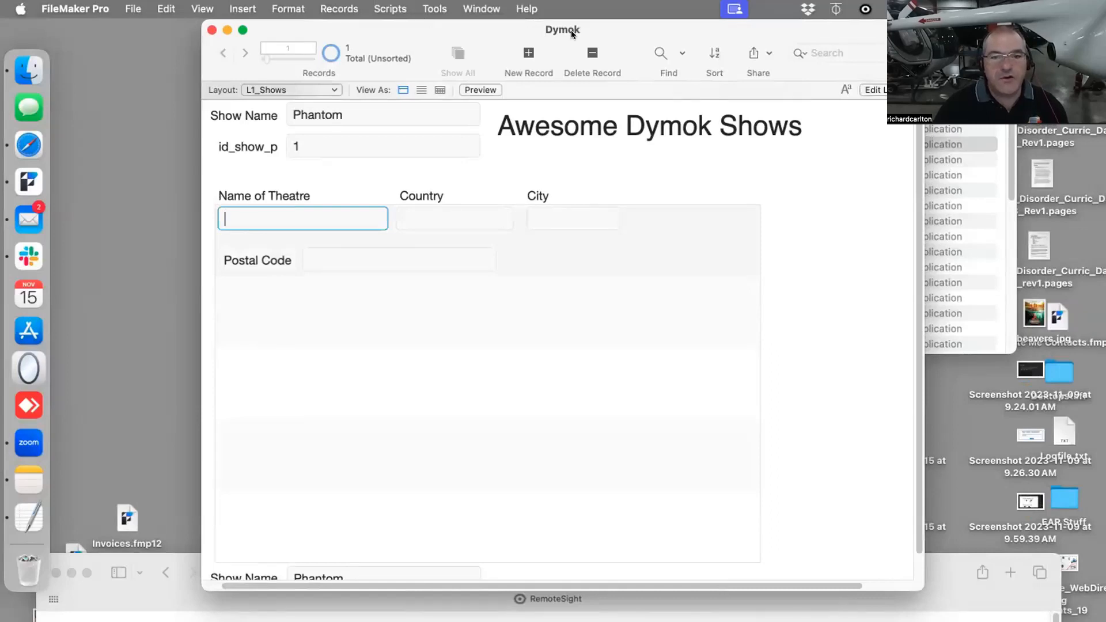
pyautogui.moveTo(571, 30); pyautogui.dragTo(493, 32)
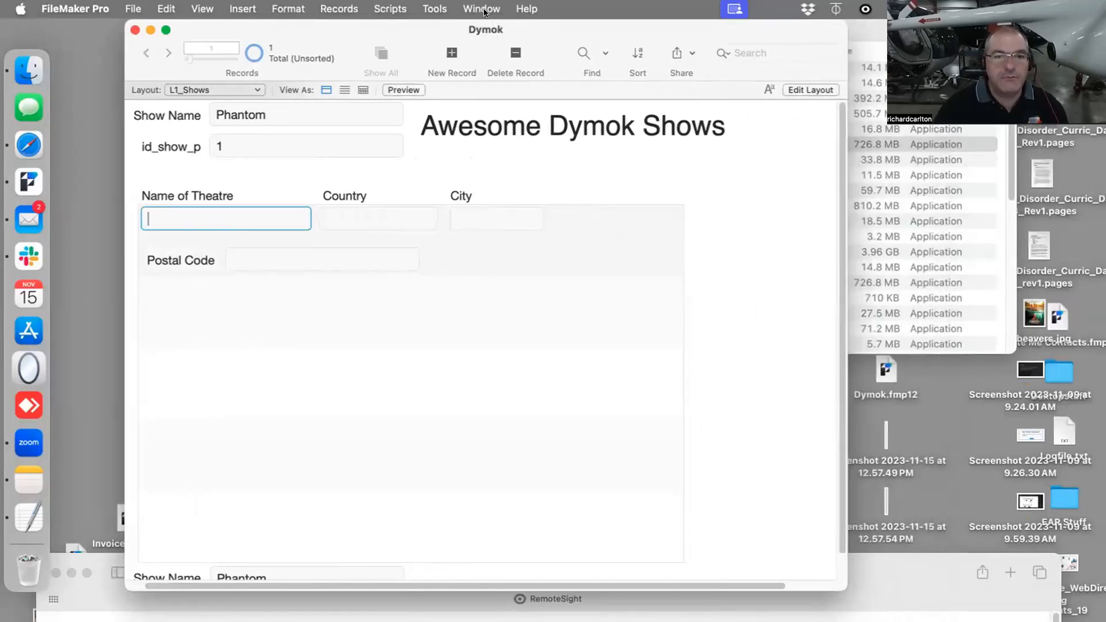
pyautogui.click(482, 10)
pyautogui.click(483, 32)
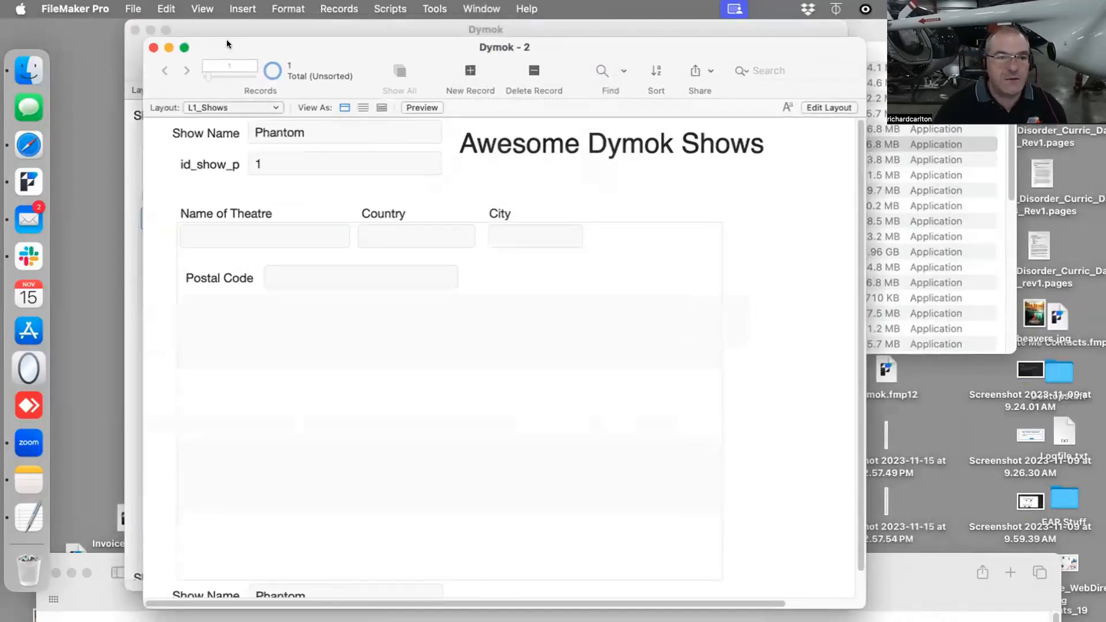
pyautogui.moveTo(227, 40); pyautogui.dragTo(536, 38)
pyautogui.click(556, 101)
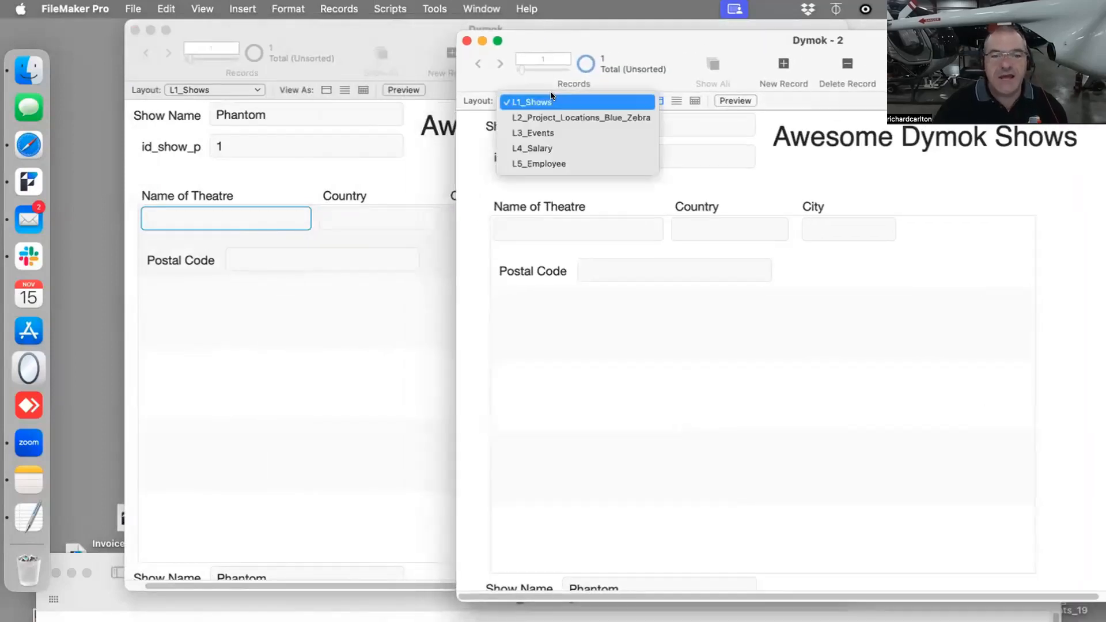
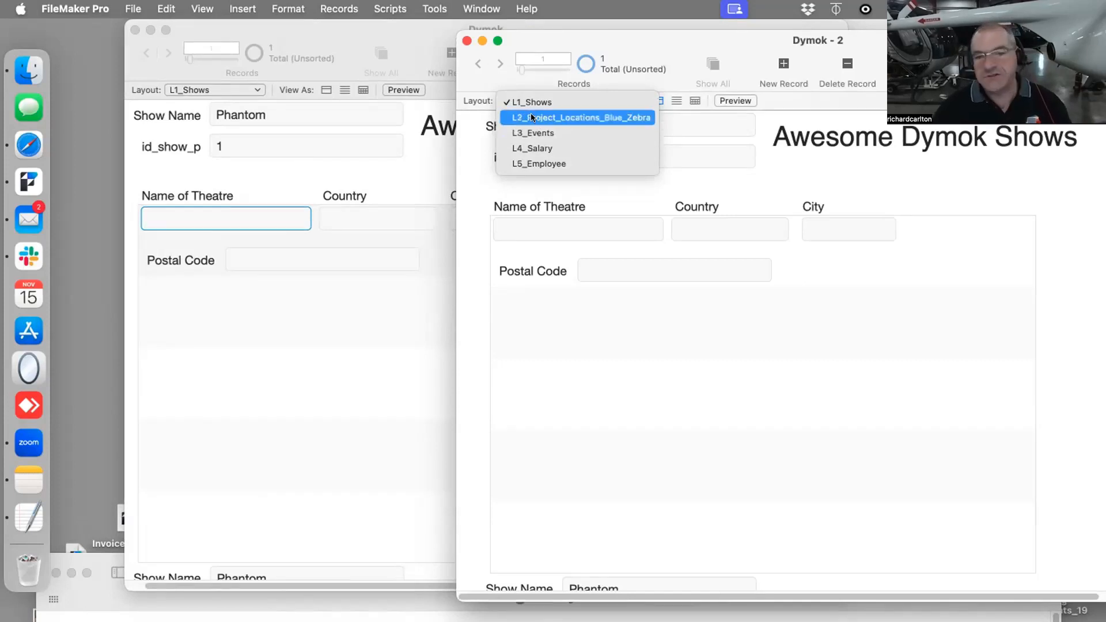
# - Show the L2_Project_Locations_Blue_Zebra layout in the second window and enter Paris as Name of Theatre in the first window's portal
pyautogui.click(532, 118)
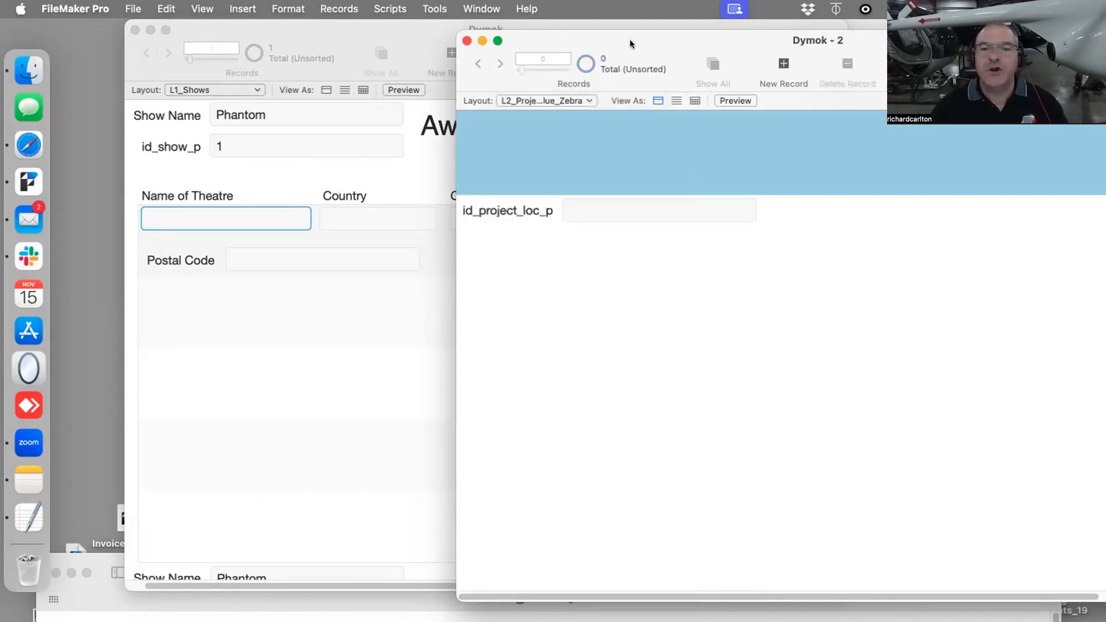
pyautogui.moveTo(631, 39); pyautogui.dragTo(755, 33)
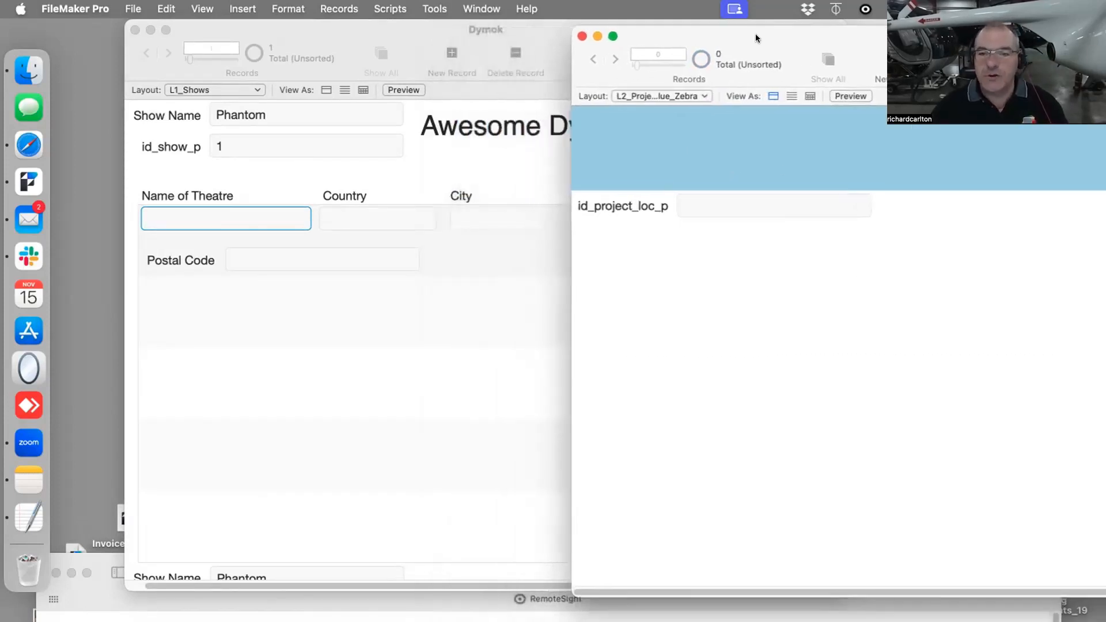
pyautogui.click(178, 211)
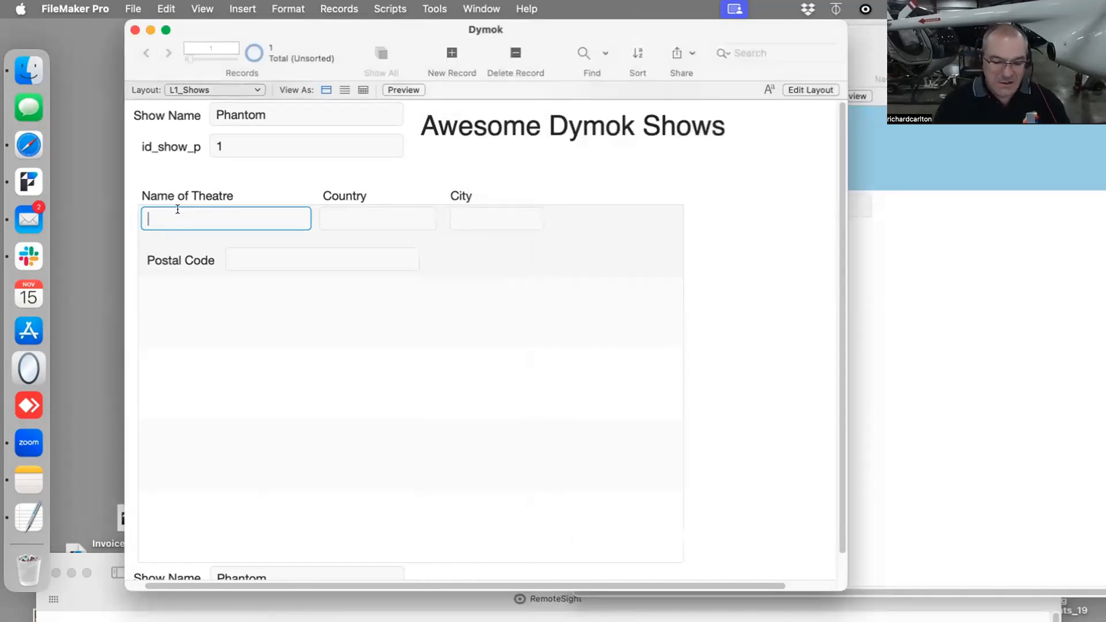
pyautogui.write('Paris')
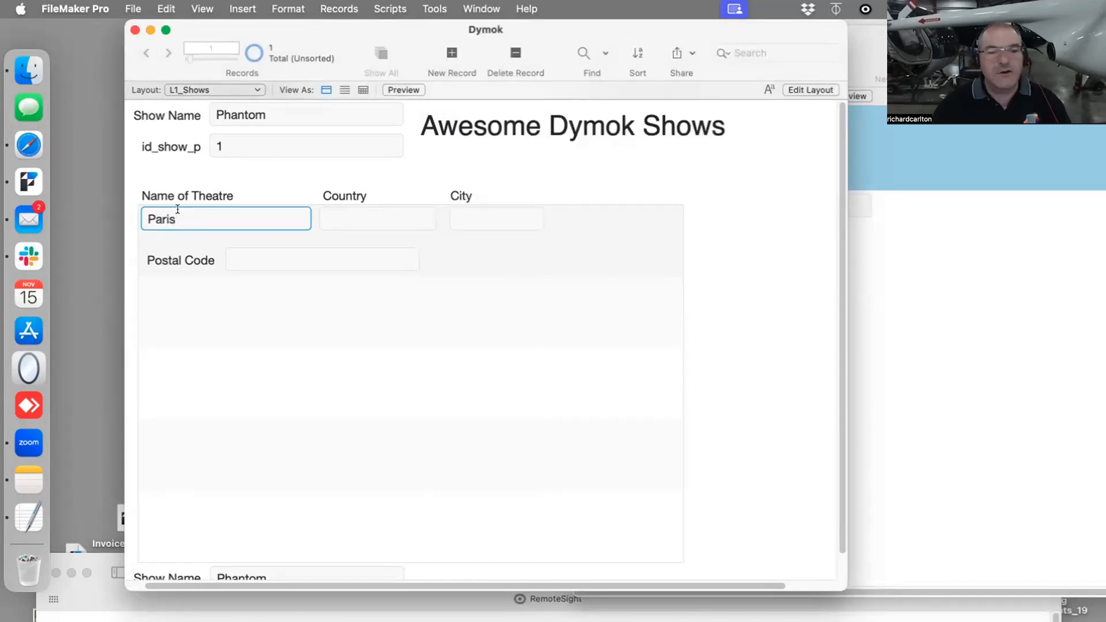
pyautogui.moveTo(758, 38); pyautogui.dragTo(756, 134)
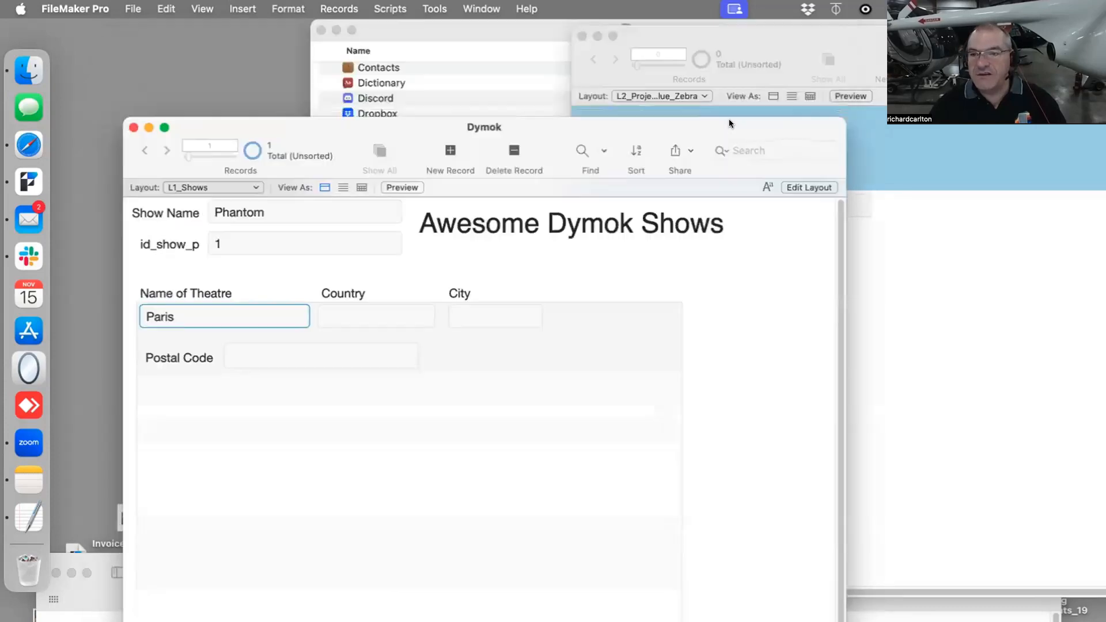
pyautogui.click(768, 293)
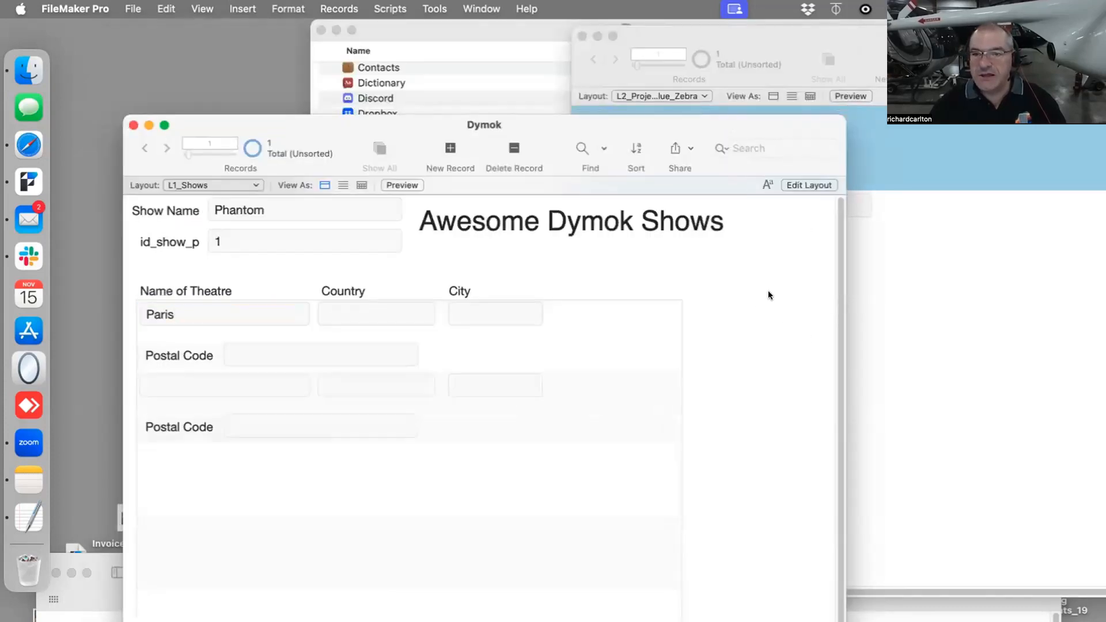
# - Add Name of Theatre, Country, City, Postal Code, Website and id_show_f fields to the L2_Project_Locations_Blue_Zebra layout and view its record in Browse mode
pyautogui.click(950, 236)
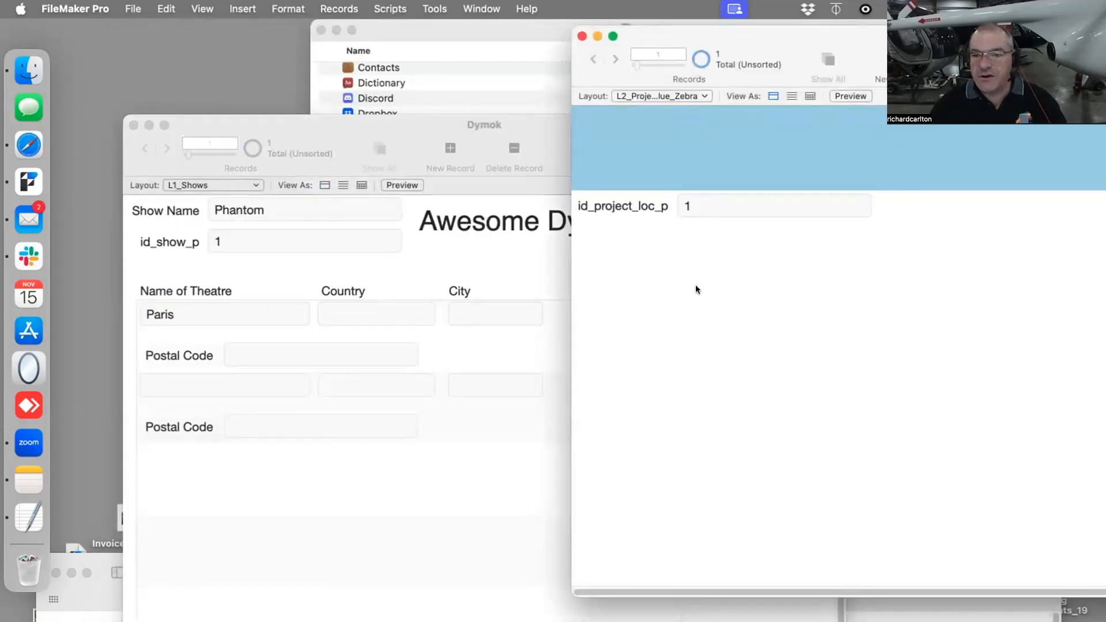
pyautogui.press('super+l')
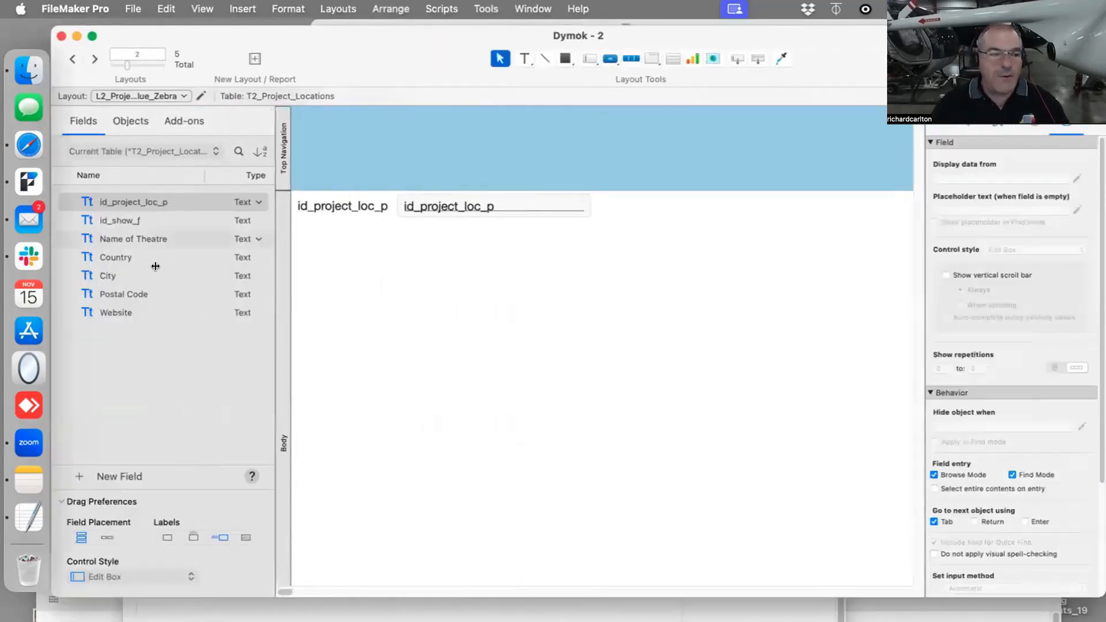
pyautogui.click(141, 239)
pyautogui.keyDown('shift'); pyautogui.click(117, 305); pyautogui.keyUp('shift')
pyautogui.moveTo(116, 300); pyautogui.dragTo(469, 307)
pyautogui.click(314, 224)
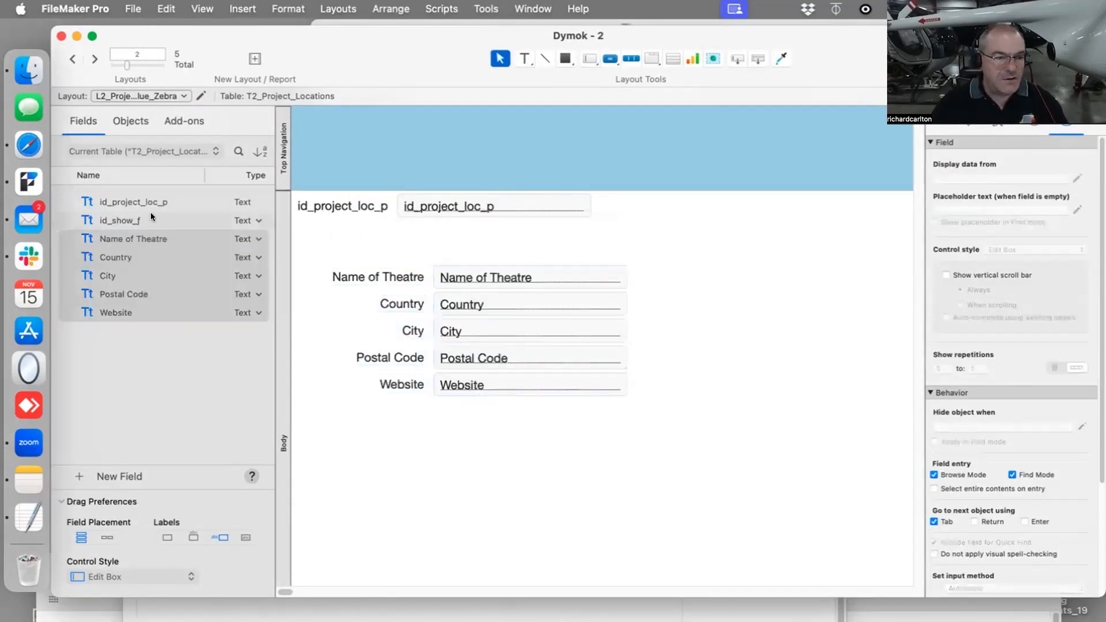
pyautogui.moveTo(150, 216); pyautogui.dragTo(473, 228)
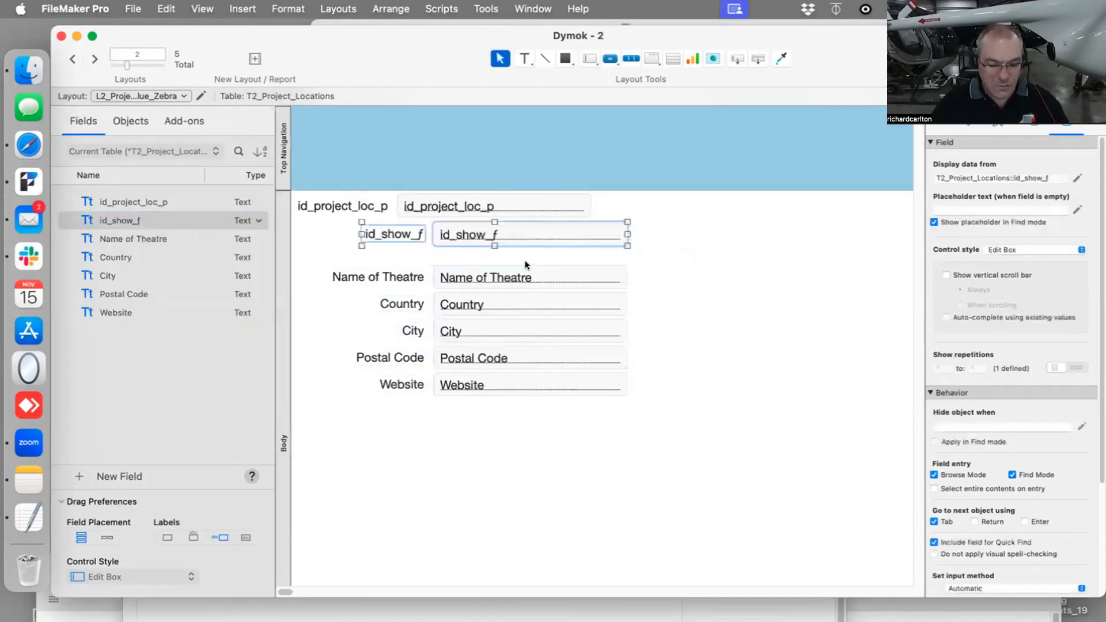
pyautogui.press('super+b')
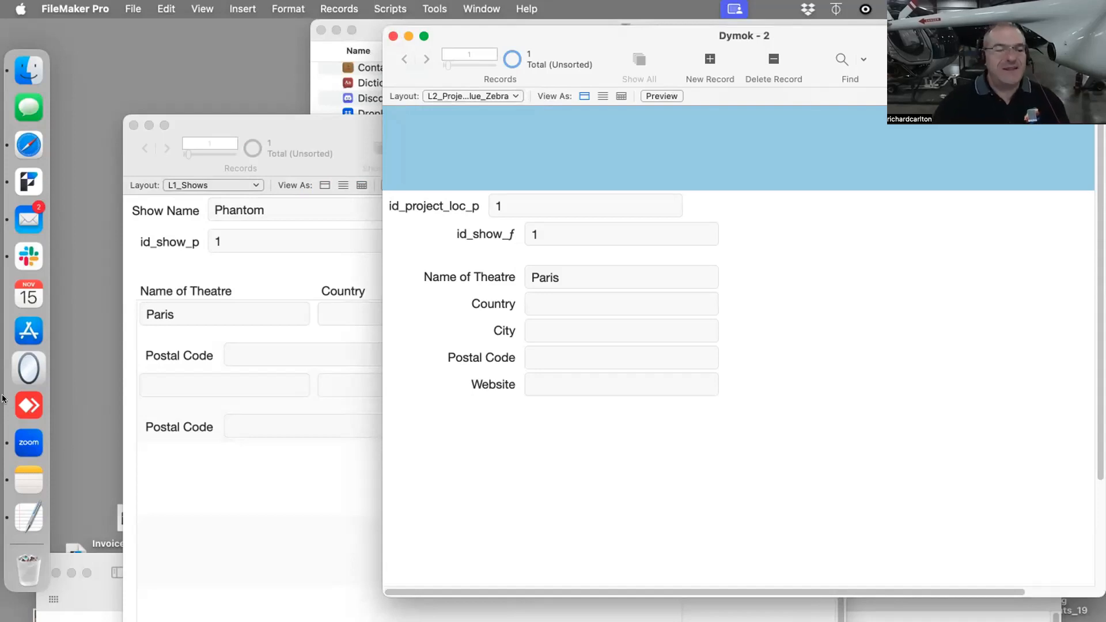
# - Collapse the T1a_Project_Locations table occurrence to its key field in the relationships graph, widen it to fit its full name and save
pyautogui.click(202, 262)
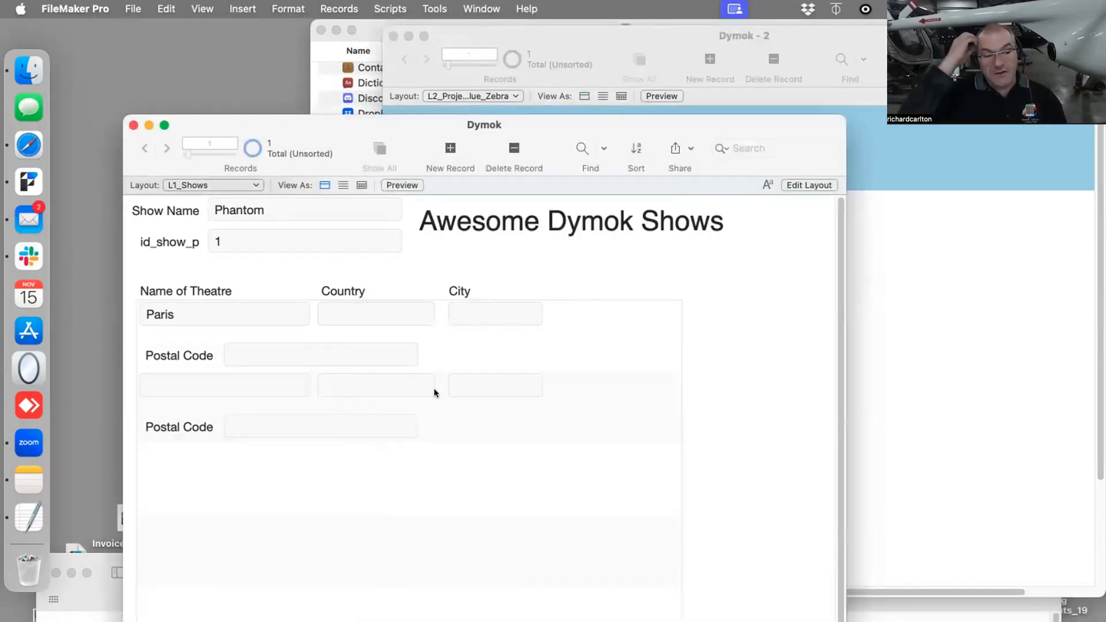
pyautogui.doubleClick(296, 120)
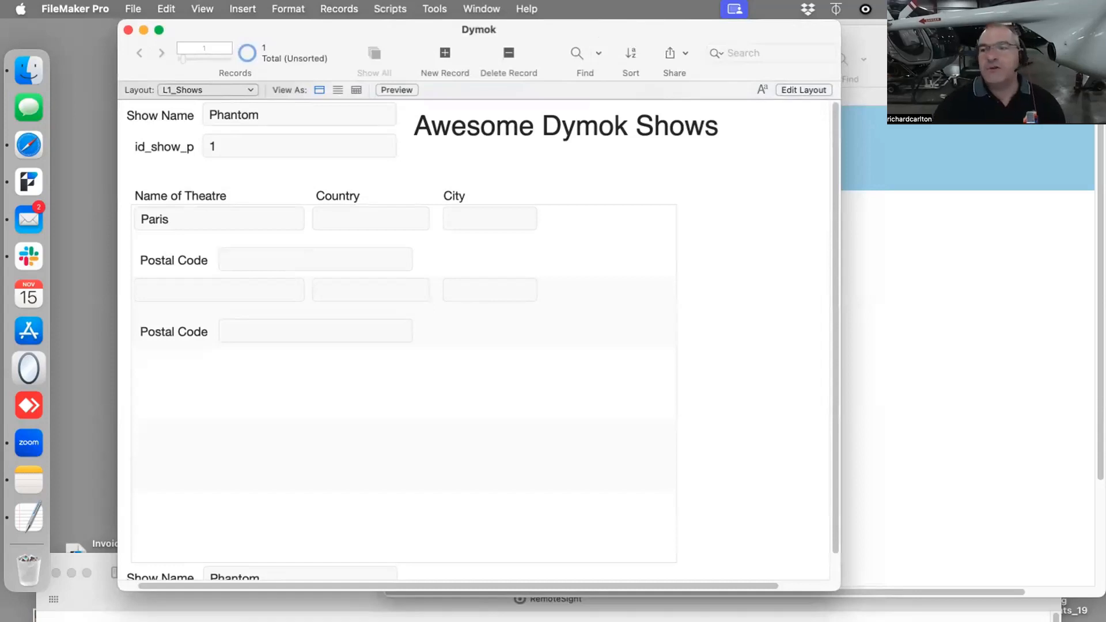
pyautogui.click(132, 8)
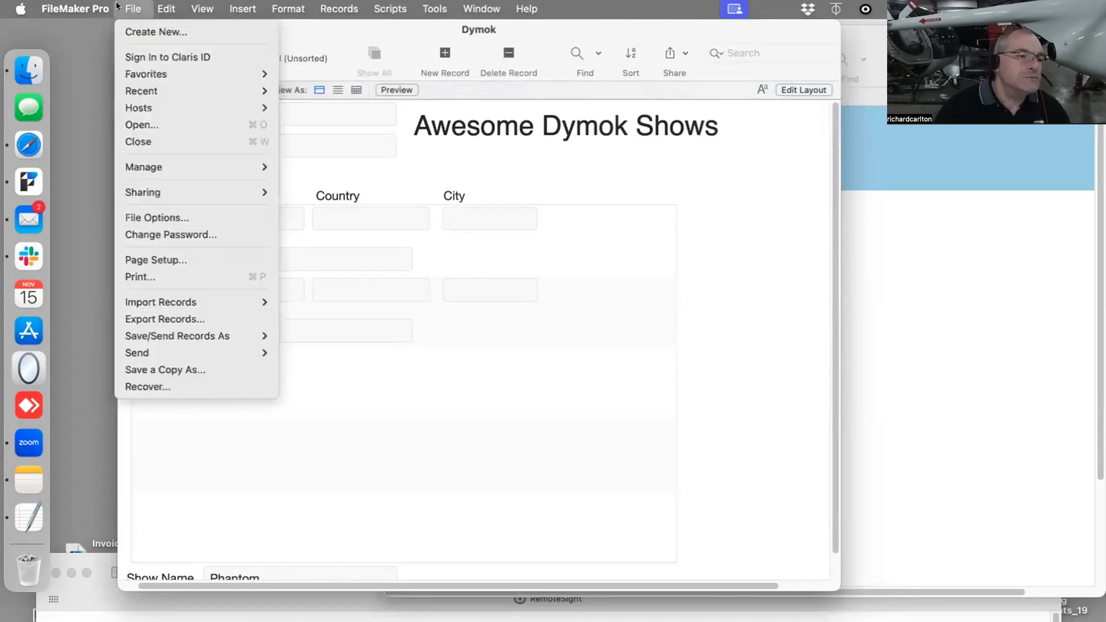
pyautogui.moveTo(112, 6)
pyautogui.moveTo(142, 107)
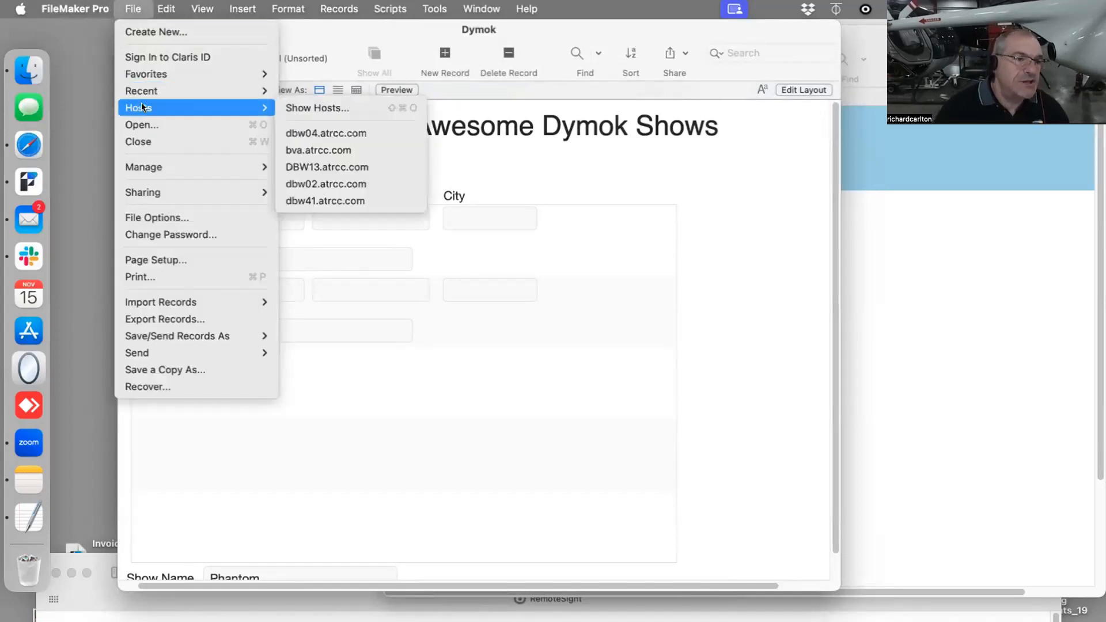
pyautogui.moveTo(144, 167)
pyautogui.click(323, 166)
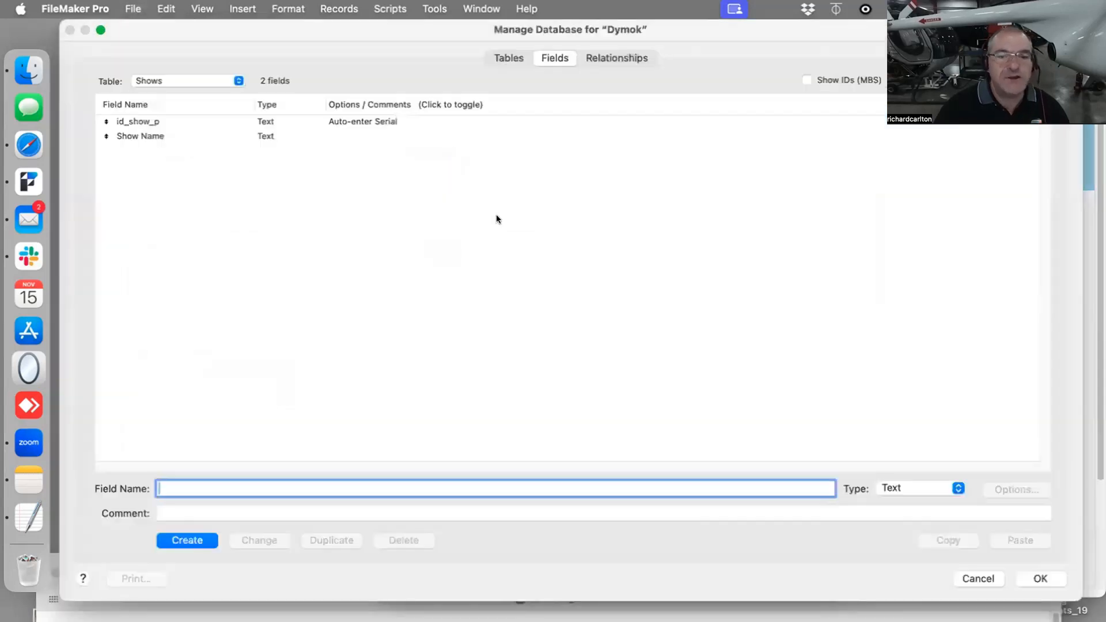
pyautogui.click(625, 58)
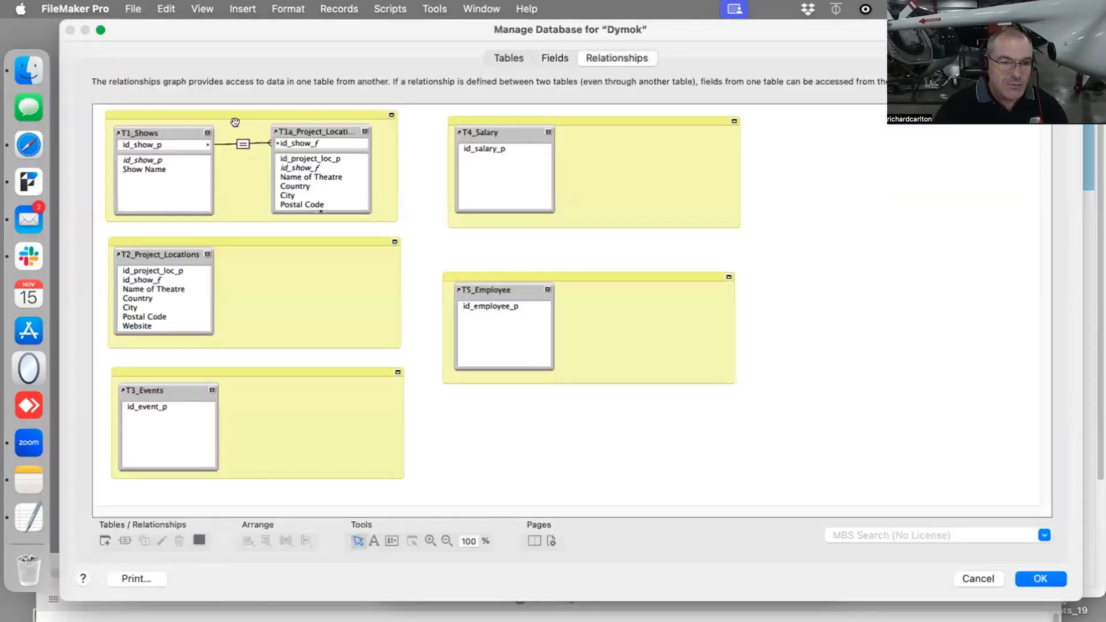
pyautogui.click(364, 131)
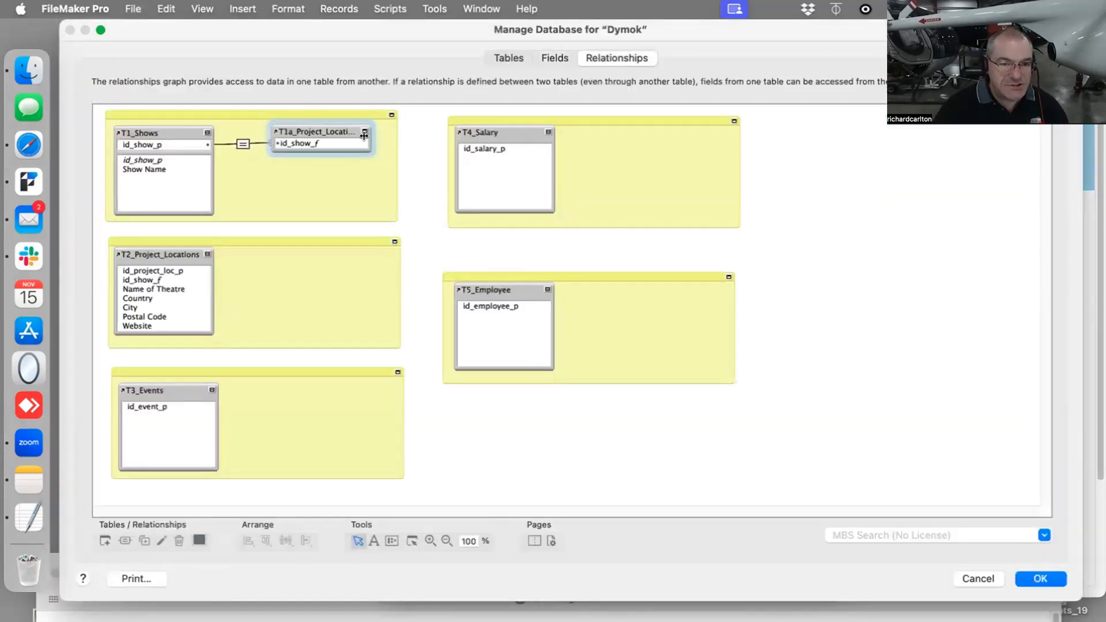
pyautogui.moveTo(366, 133)
pyautogui.mouseDown()
pyautogui.moveTo(392, 133)
pyautogui.moveTo(354, 134)
pyautogui.mouseUp()
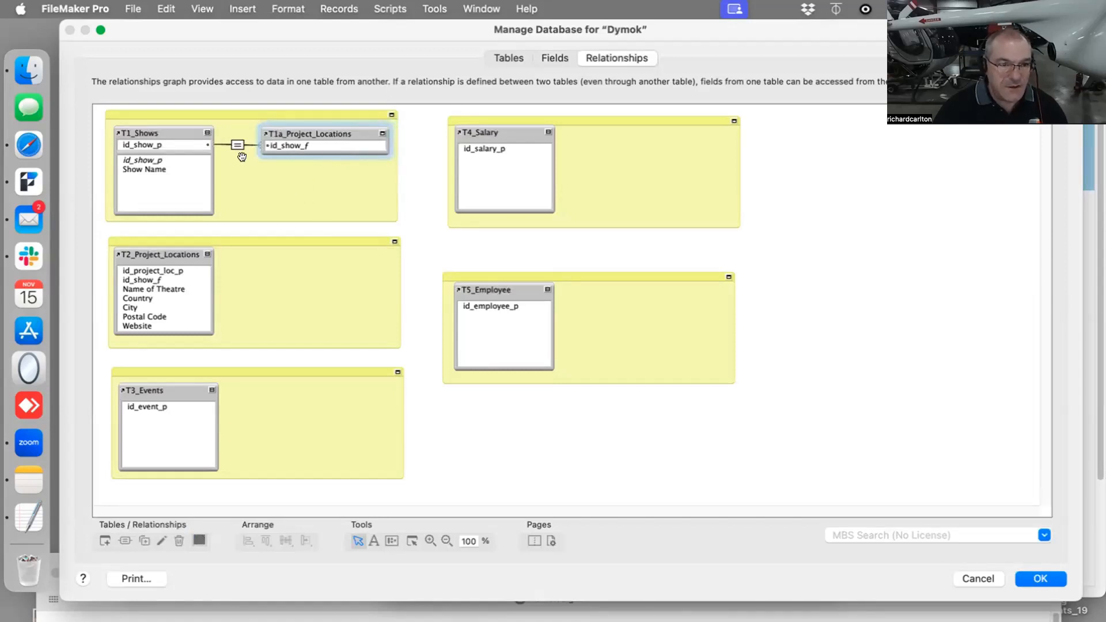
pyautogui.click(1037, 578)
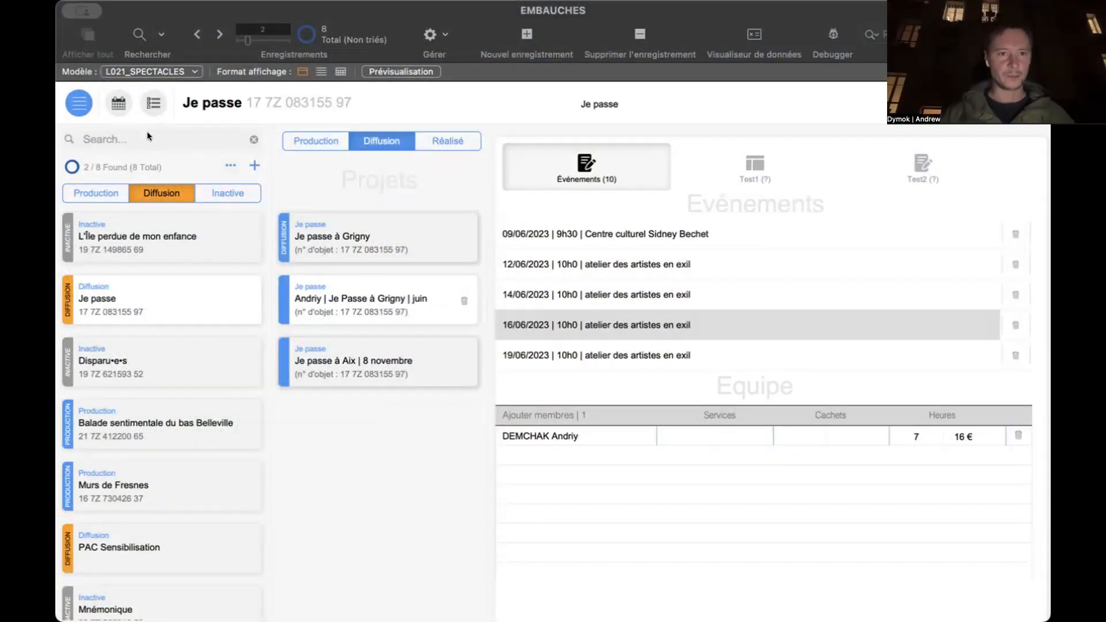
# - Switch to the L011_SALARIÉS layout of the EMBAUCHES database, create a new employee record and expand its personal details section
pyautogui.click(80, 104)
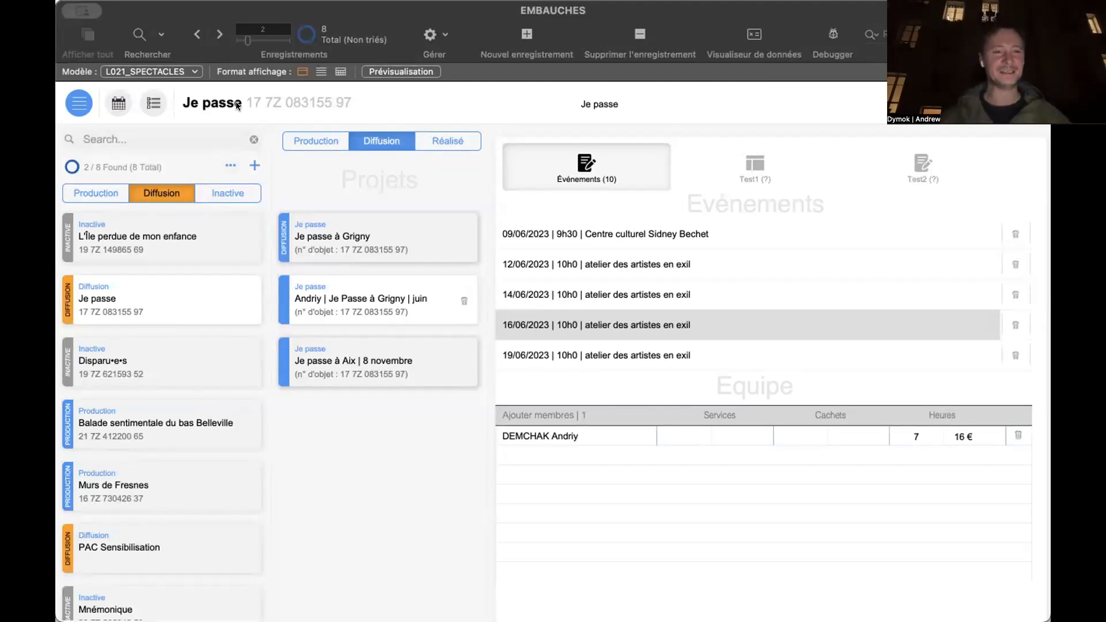
pyautogui.click(84, 107)
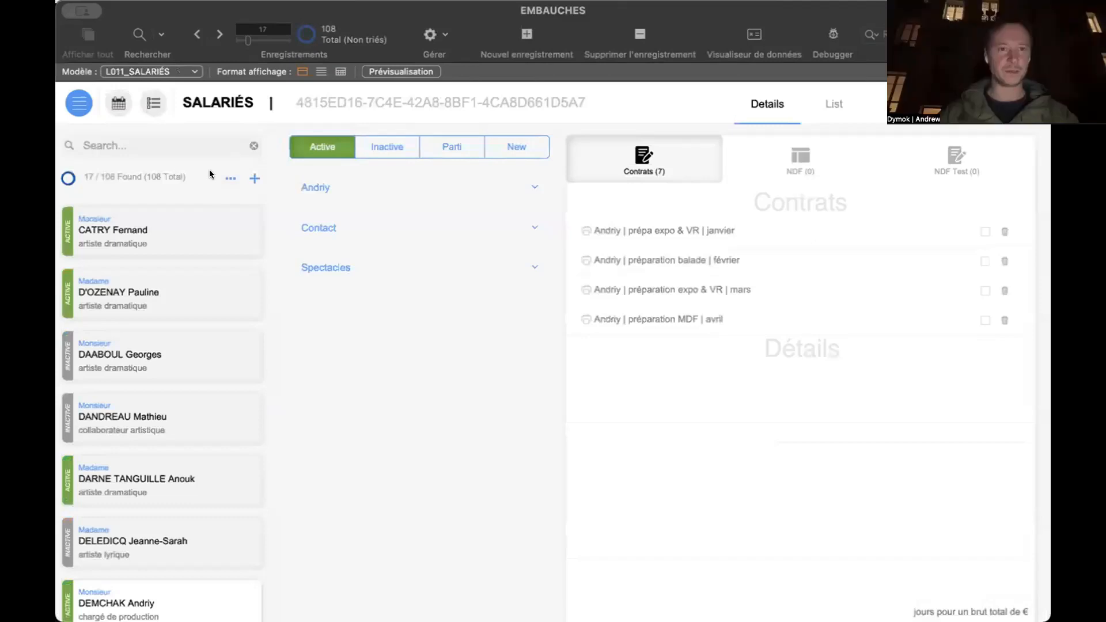
pyautogui.click(526, 35)
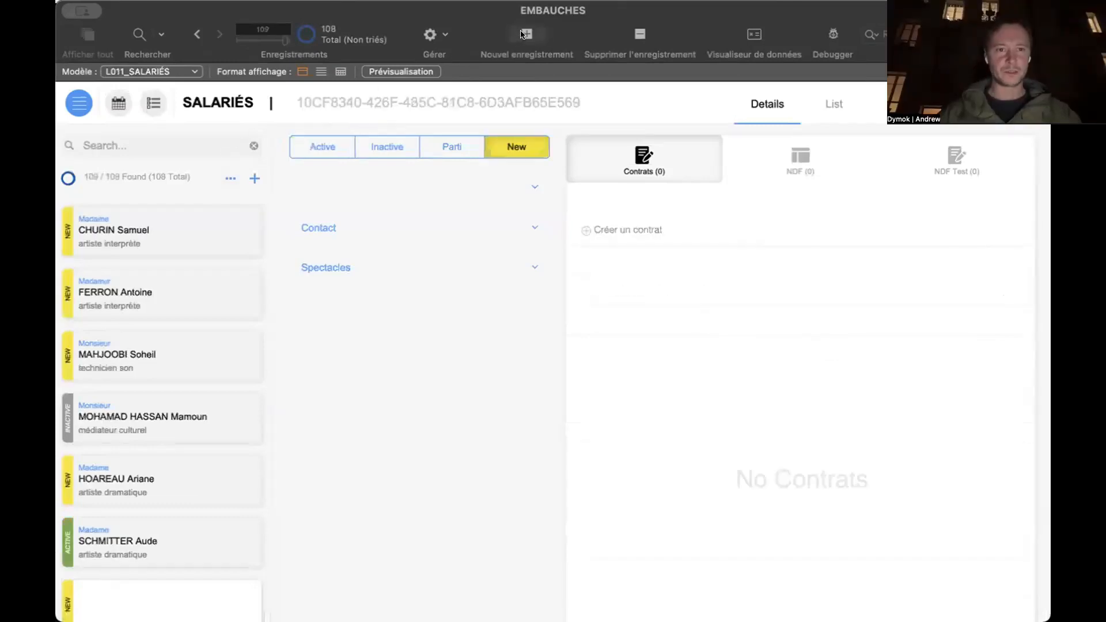
pyautogui.click(419, 183)
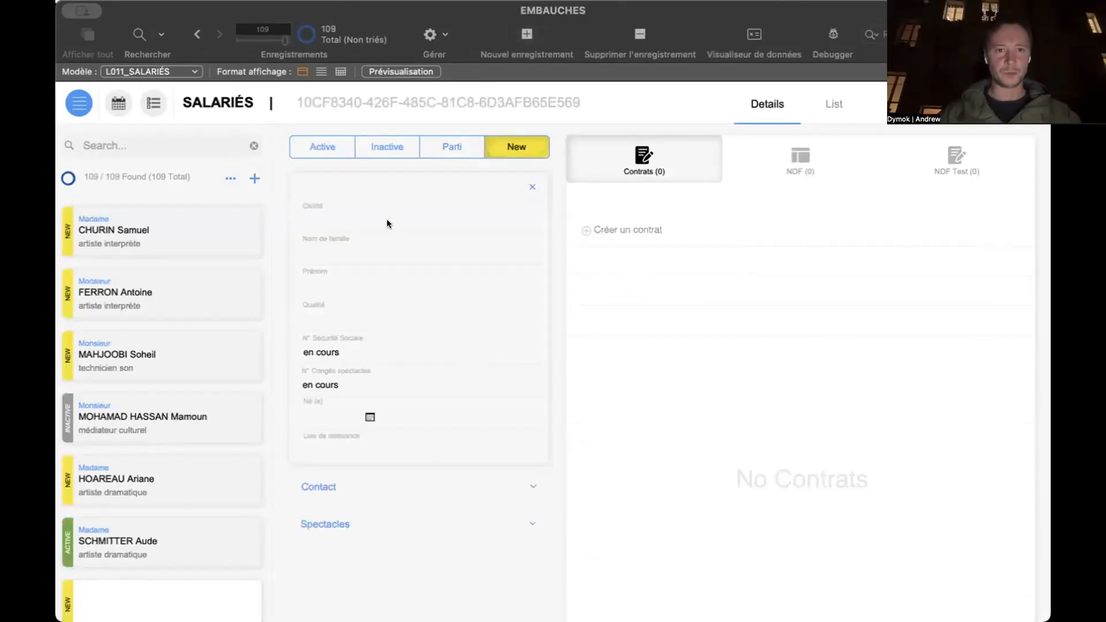
# - Set the new employee's Civilité to Monsieur, fill in the family name and first name, and commit the entries
pyautogui.click(386, 219)
pyautogui.click(373, 250)
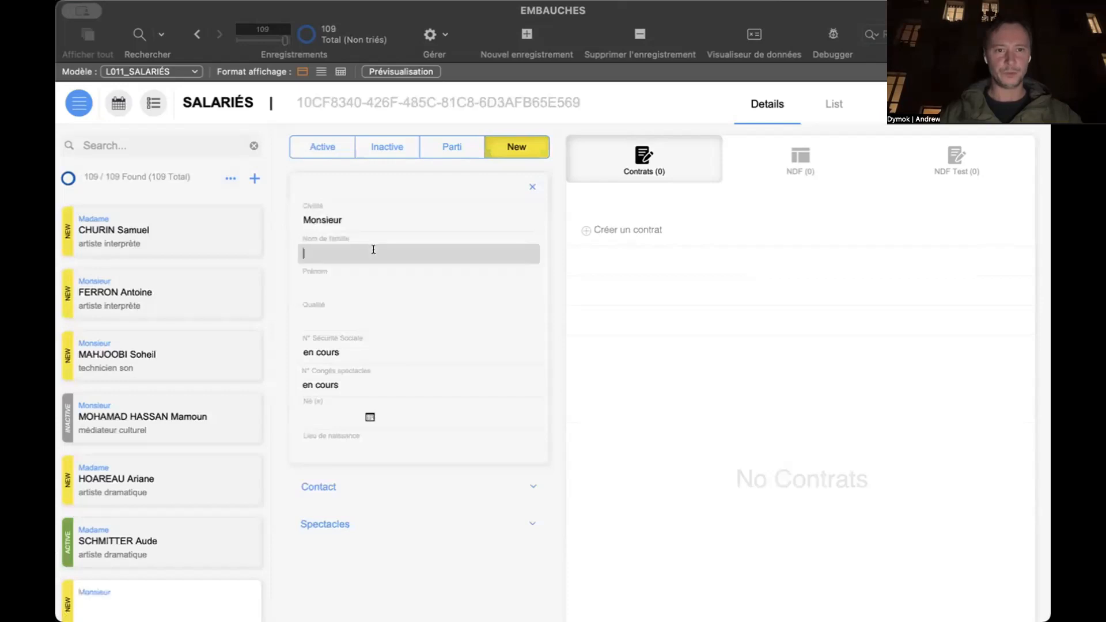
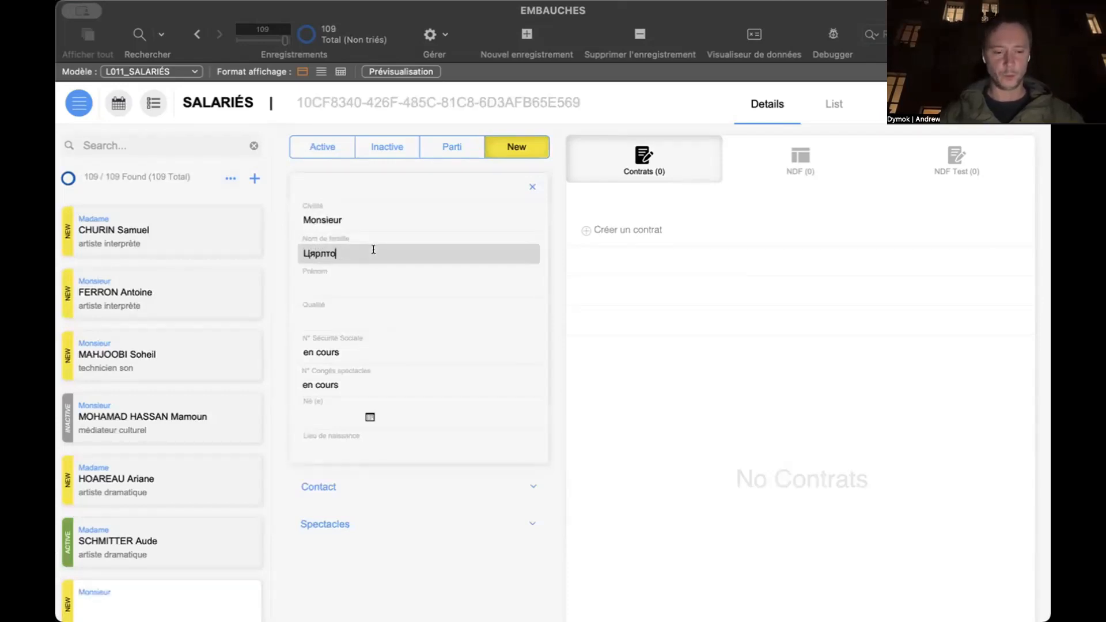
pyautogui.press('Tab')
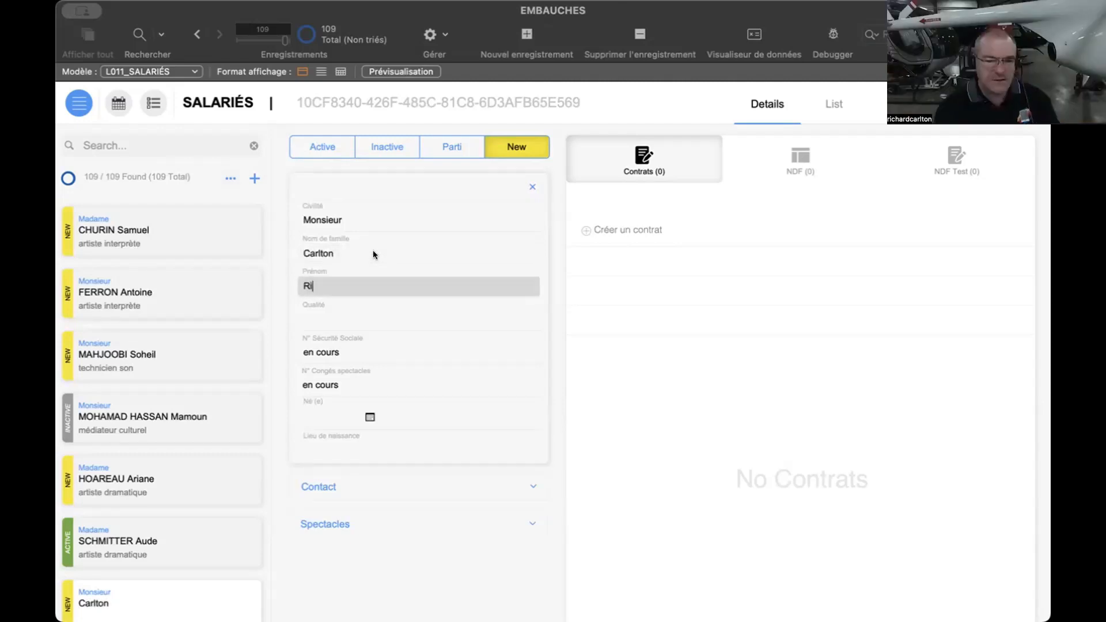
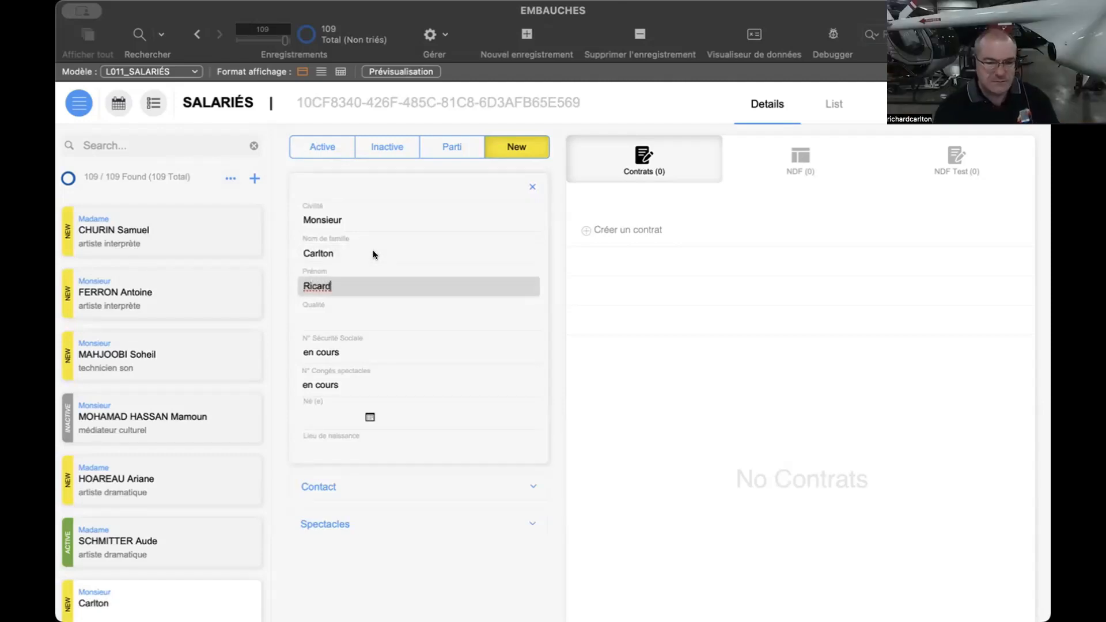
pyautogui.click(375, 318)
pyautogui.click(392, 475)
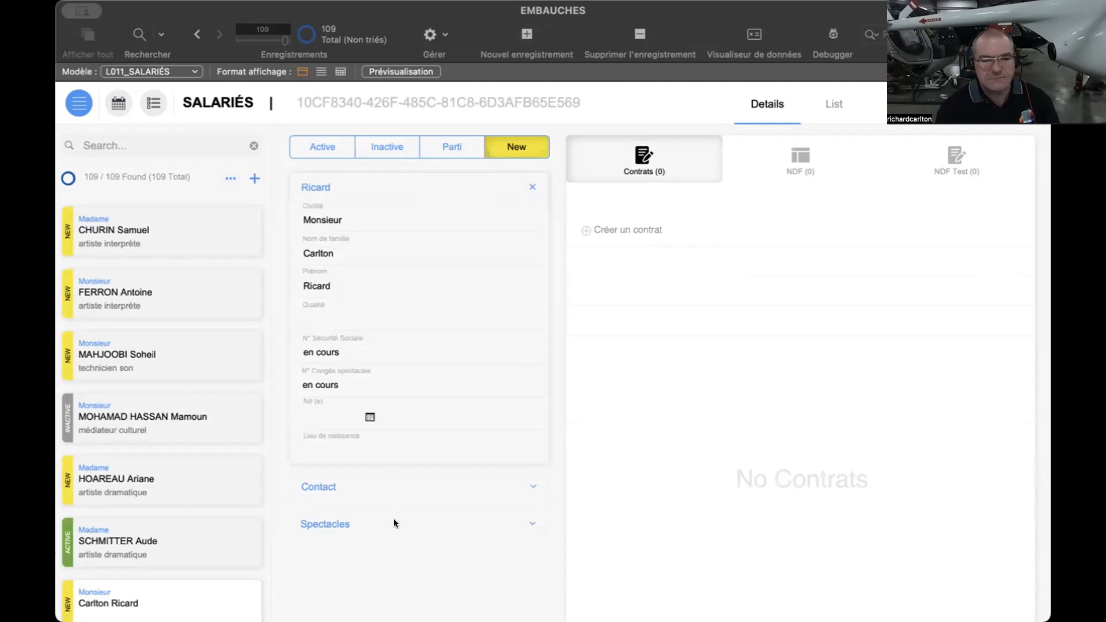
# - Assign the new employee to all shows in the Spectacles list, from Balade sentimentale du bas Belleville to PAC Sensibilisation, and collapse the list
pyautogui.click(394, 522)
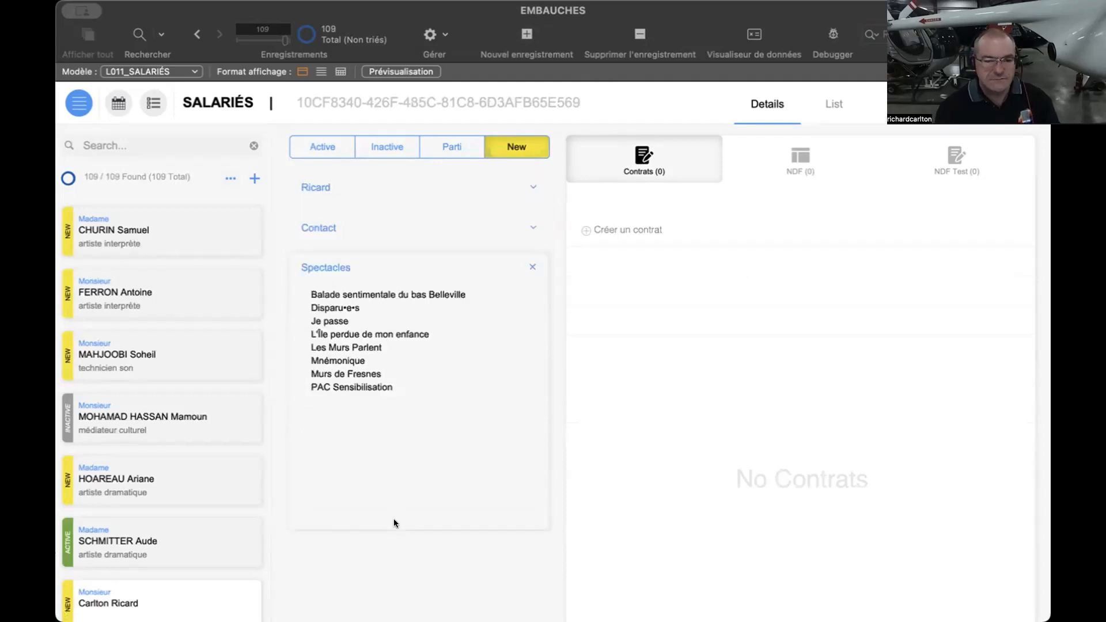
pyautogui.click(323, 295)
pyautogui.click(324, 310)
pyautogui.click(324, 322)
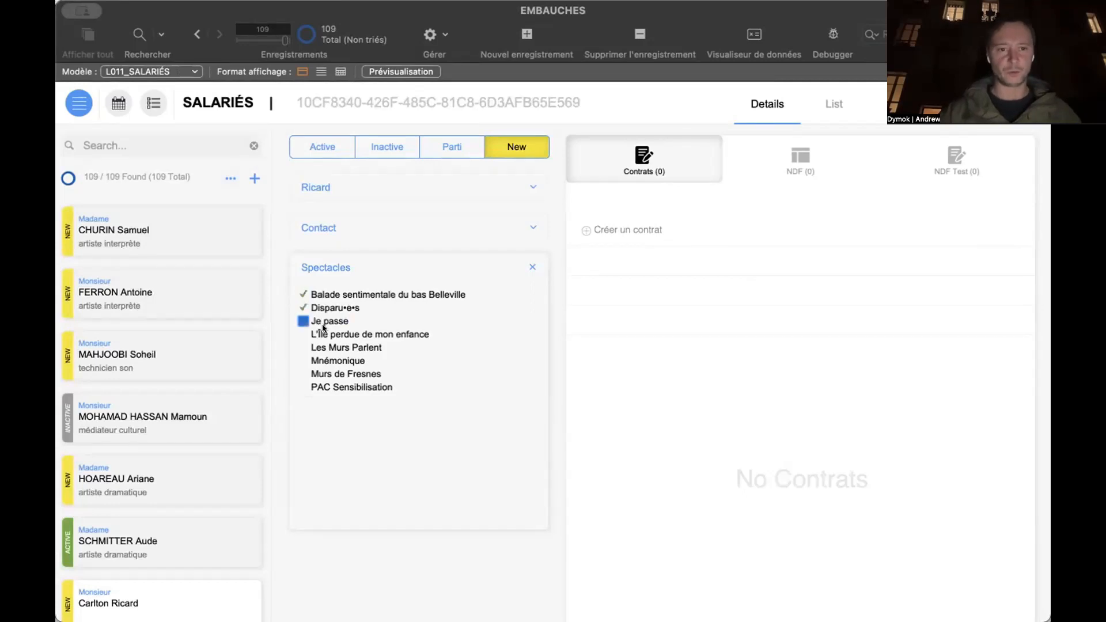
pyautogui.click(324, 335)
pyautogui.click(324, 347)
pyautogui.click(324, 361)
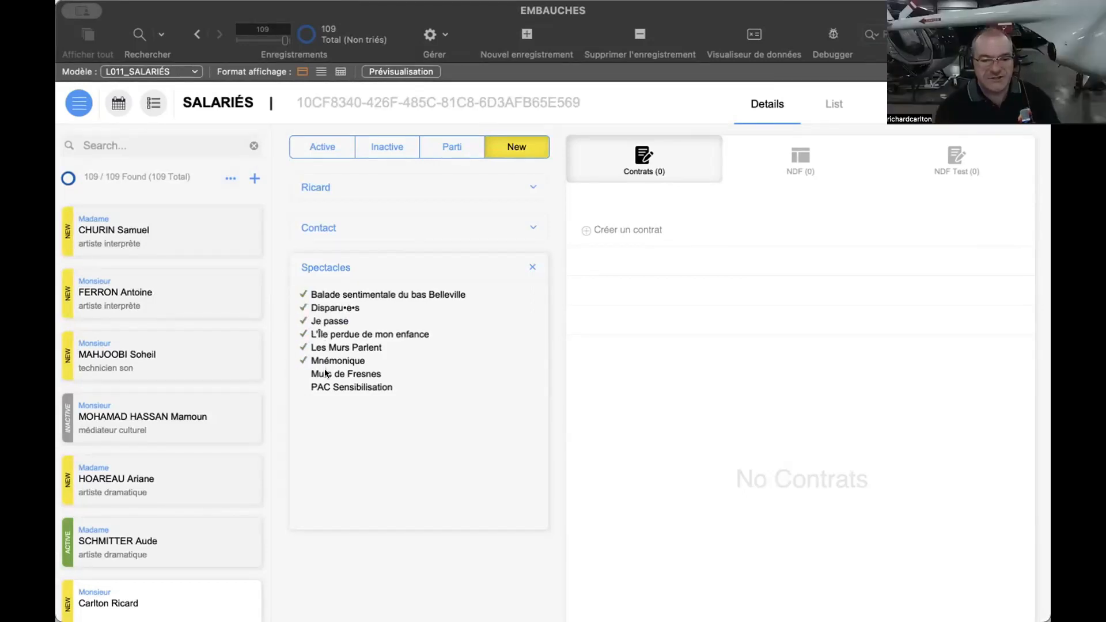
pyautogui.click(324, 374)
pyautogui.click(325, 387)
pyautogui.click(371, 267)
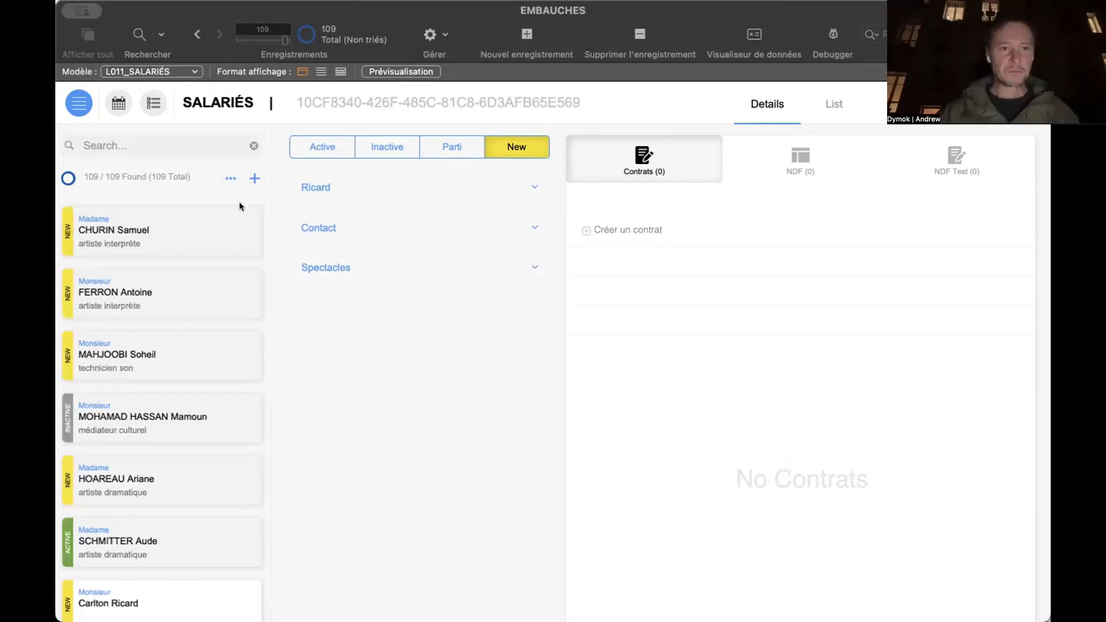
# - Return to the L021_SPECTACLES layout of the EMBAUCHES database
pyautogui.click(79, 105)
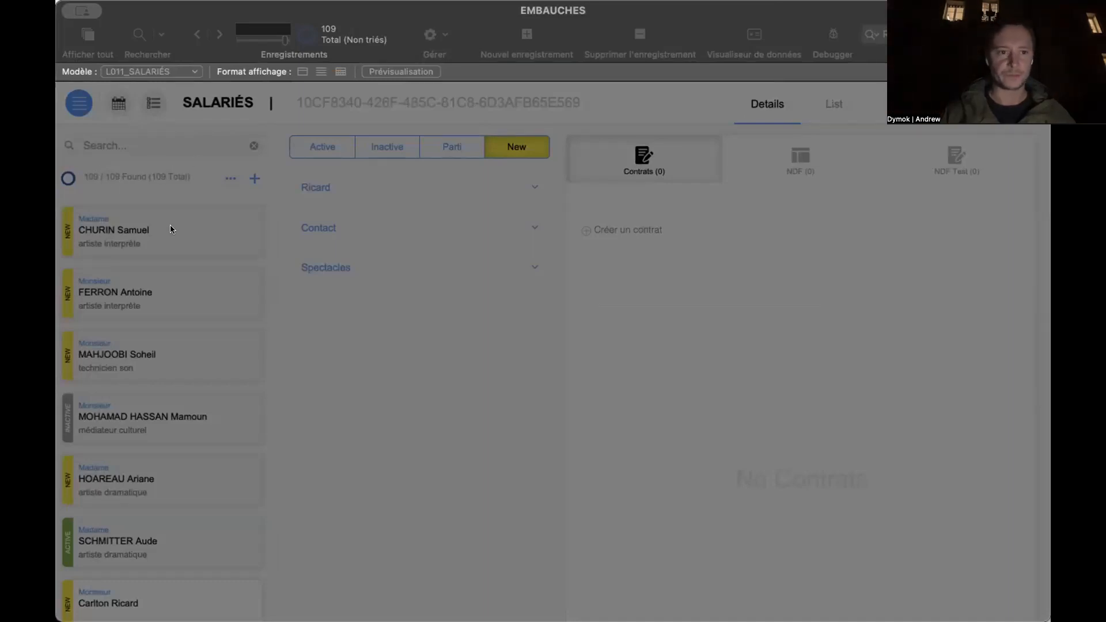
pyautogui.click(174, 276)
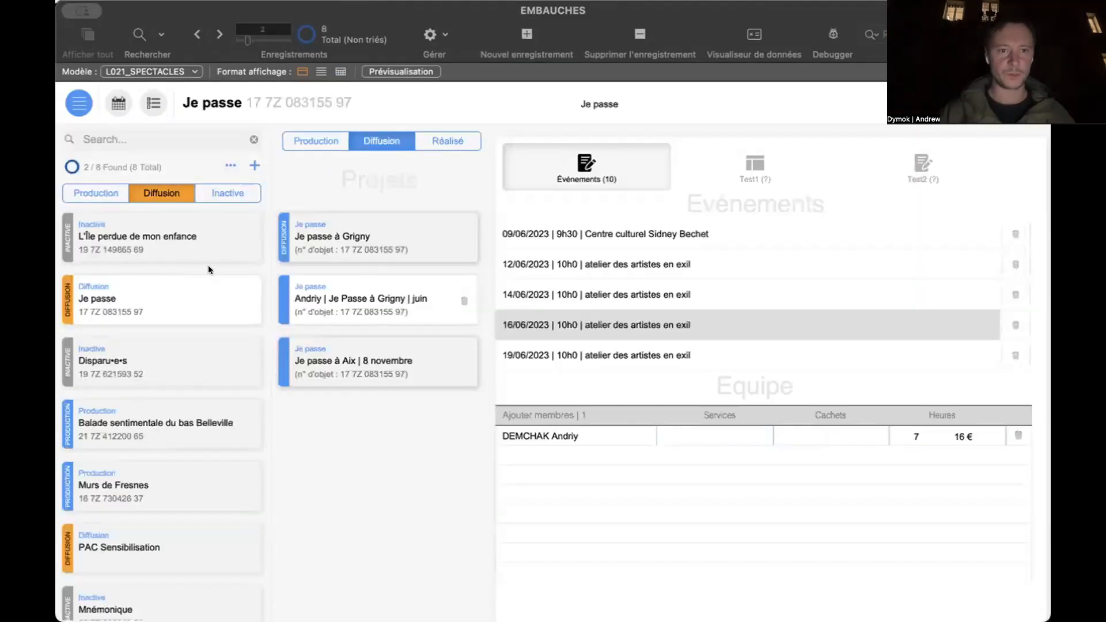
# - Select the show L'Île perdue de mon enfance, add a project named Paris to it and select that project
pyautogui.click(188, 243)
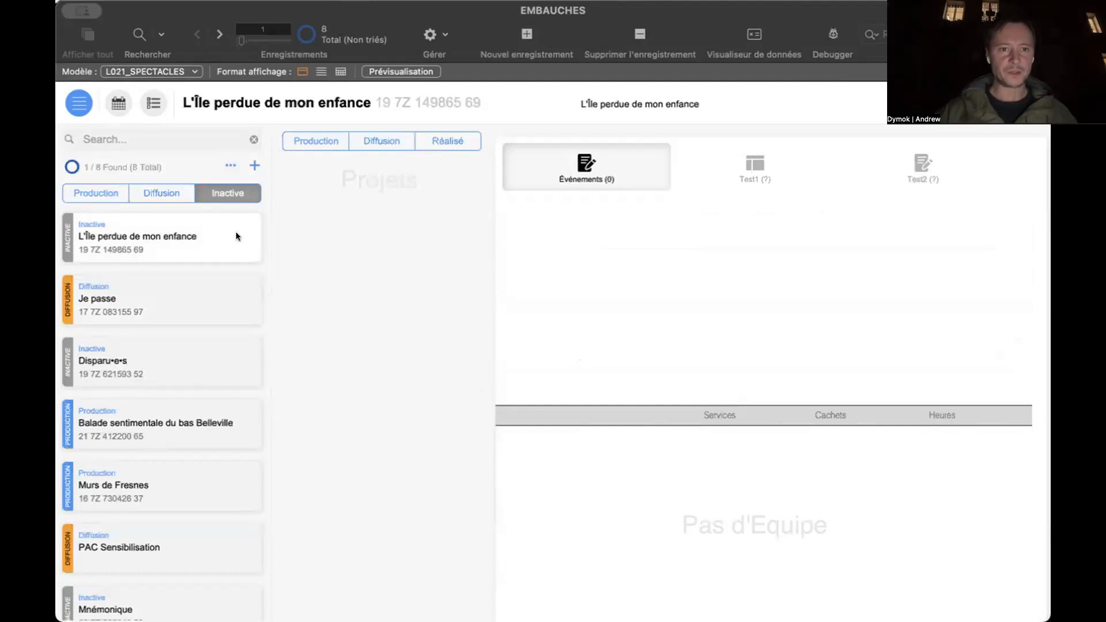
pyautogui.scroll(-3, 158, 254)
pyautogui.click(161, 262)
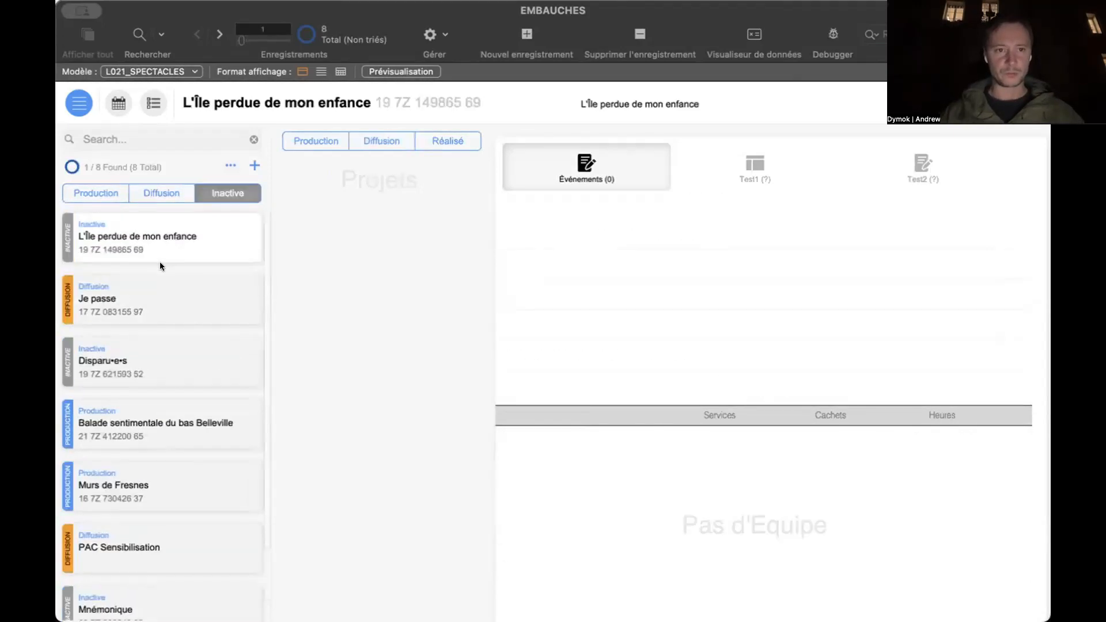
pyautogui.scroll(-4, 160, 262)
pyautogui.scroll(3, 160, 263)
pyautogui.click(160, 261)
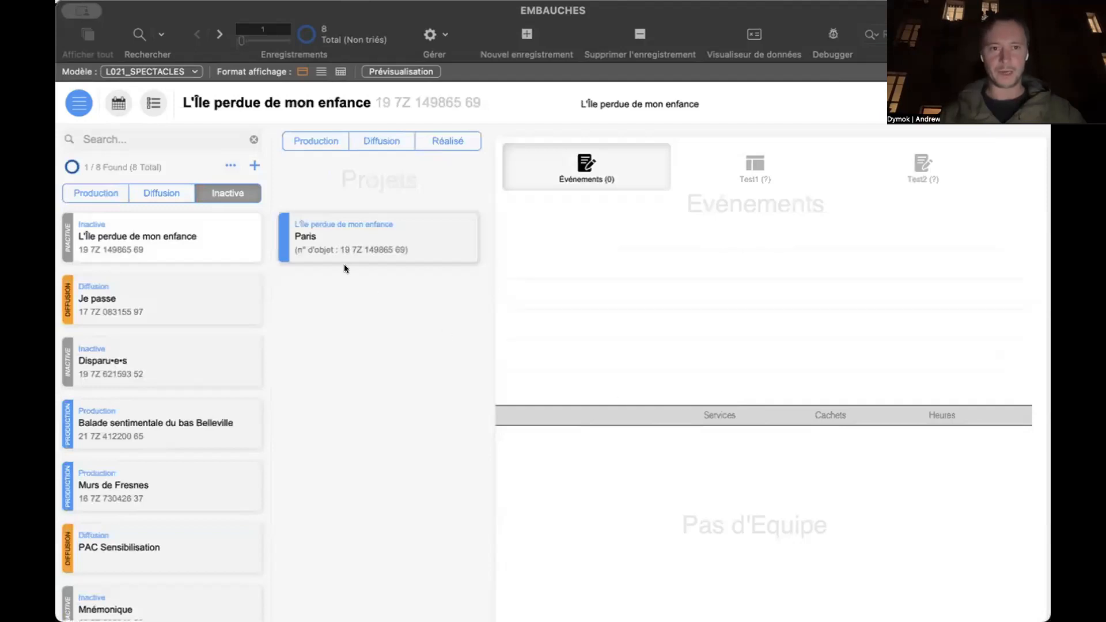
pyautogui.click(424, 235)
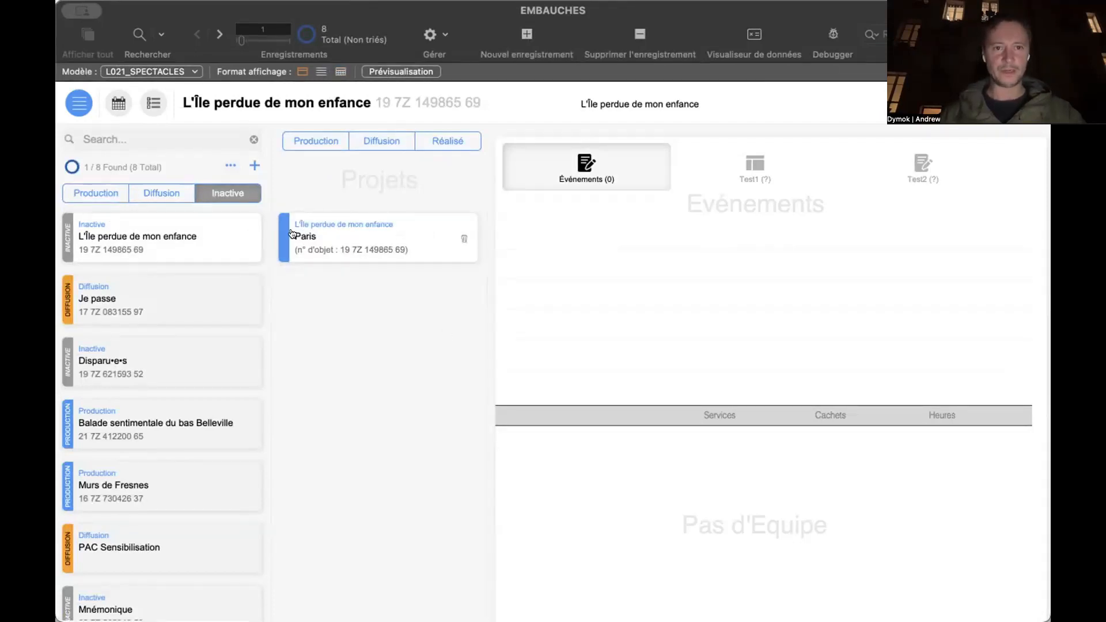
pyautogui.click(357, 237)
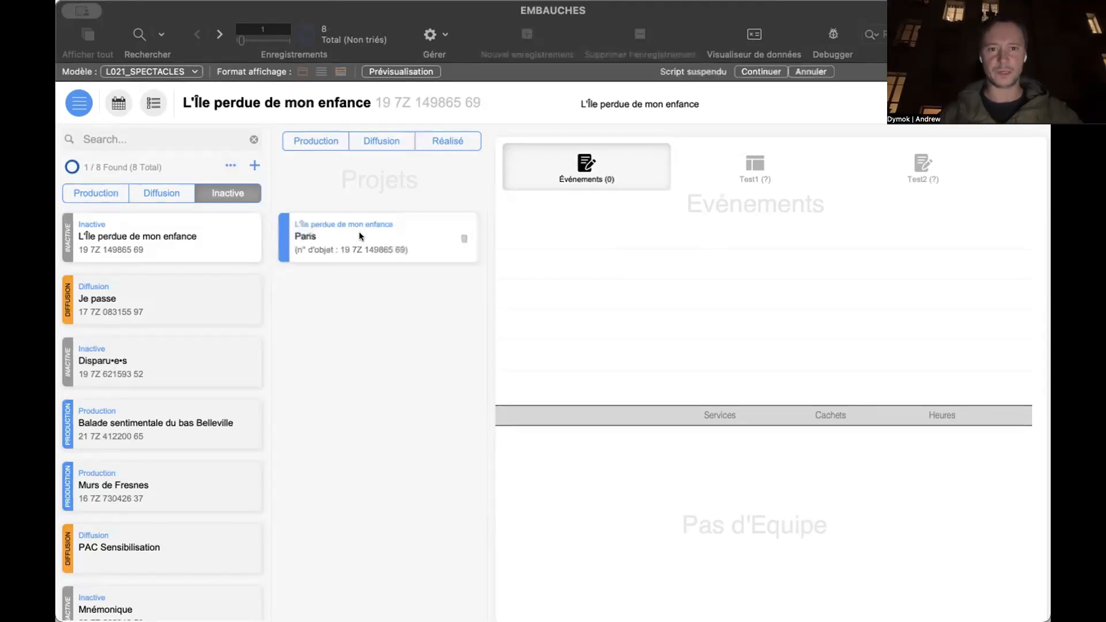
# - Add two events to the Paris project on 15/11/2023 at 10h0: Équinoxe – Scène nationale de Châteauroux and Île de la Barthelasse
pyautogui.click(755, 178)
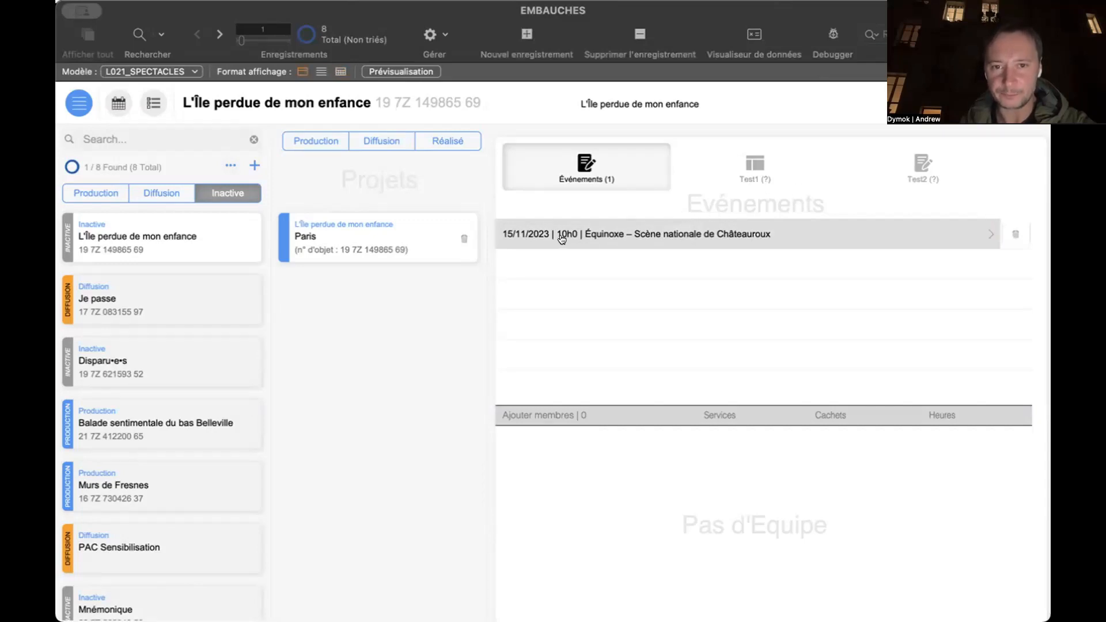
pyautogui.click(702, 205)
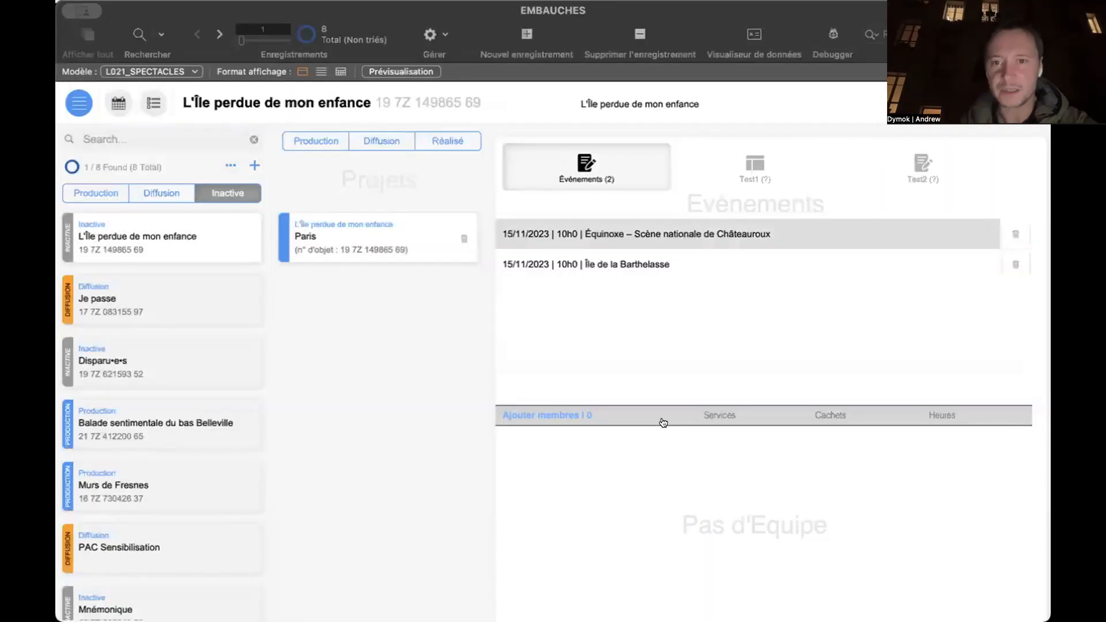
pyautogui.click(604, 235)
pyautogui.click(610, 254)
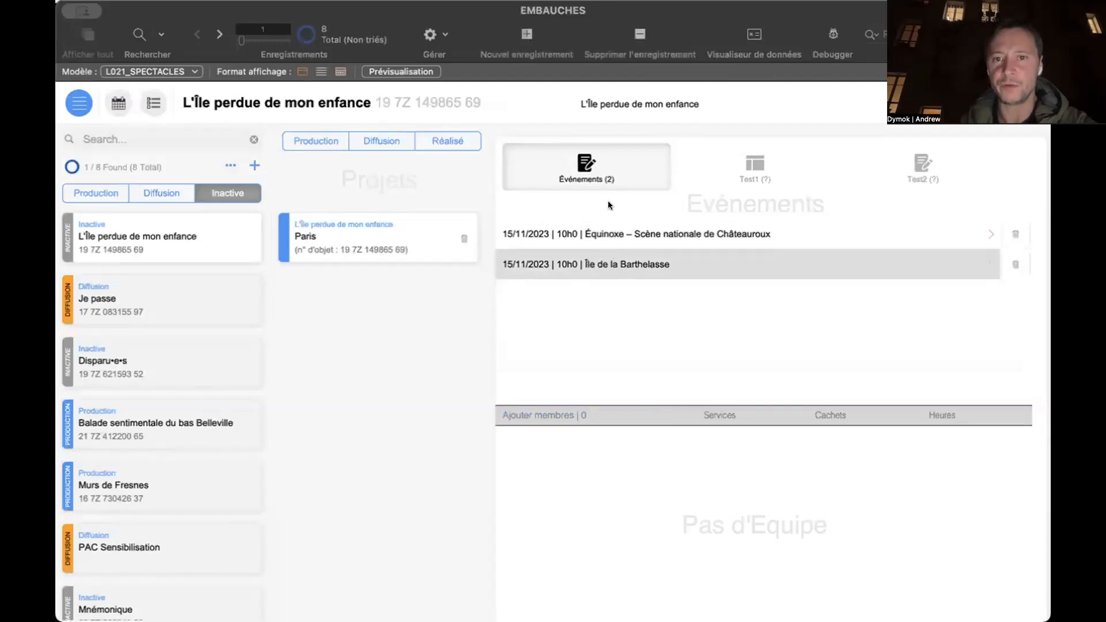
# - Add the new employee to the Équinoxe event's team with 7 hours at 50 €
pyautogui.click(613, 243)
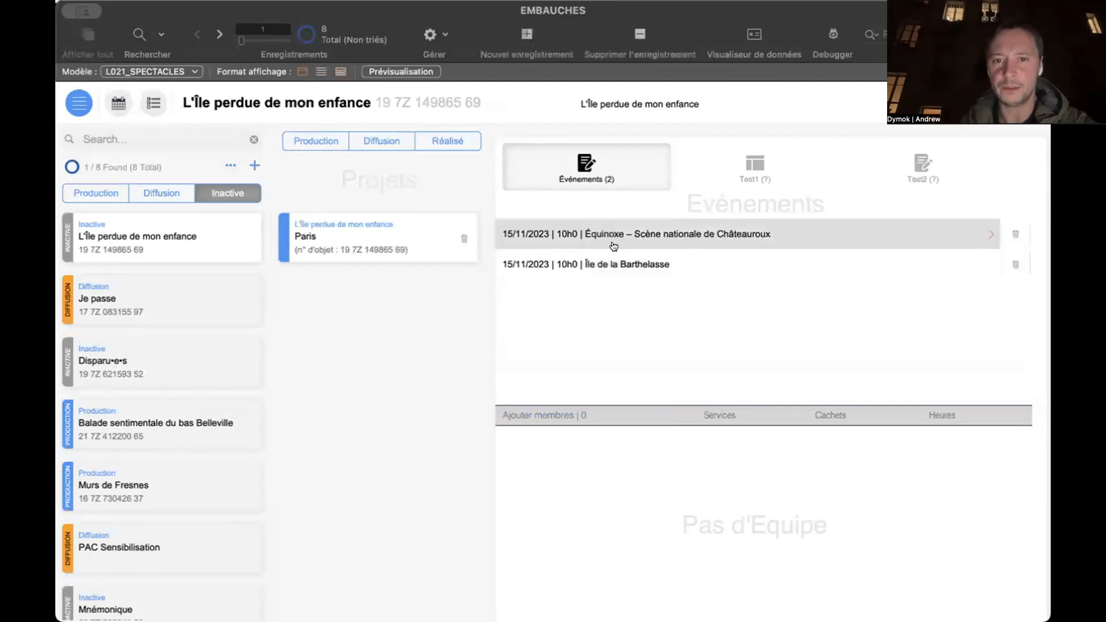
pyautogui.click(538, 413)
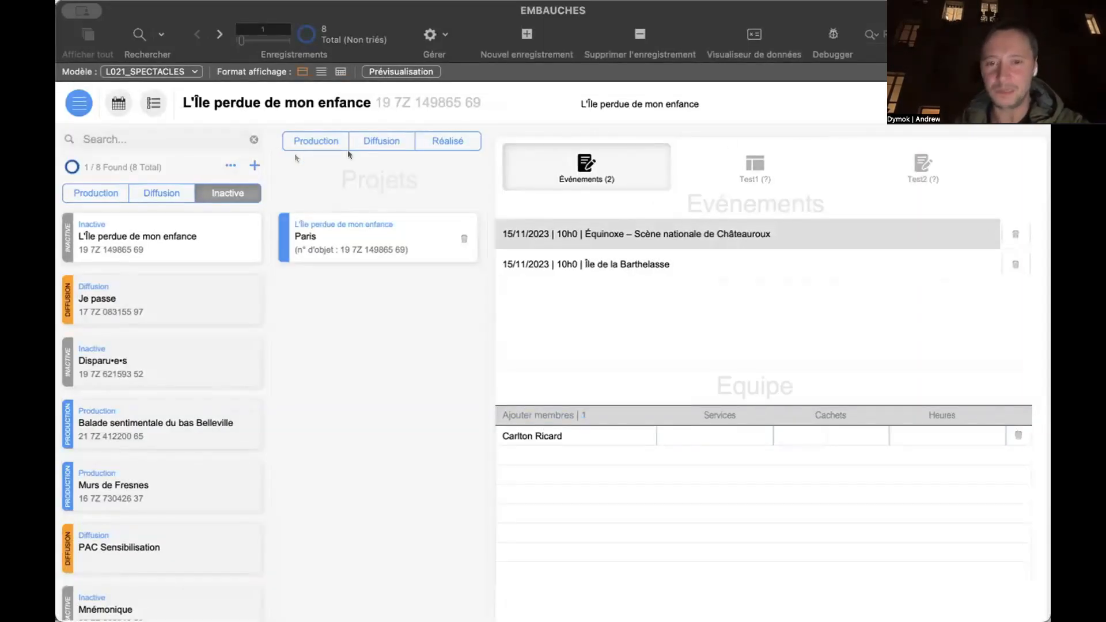
pyautogui.click(903, 429)
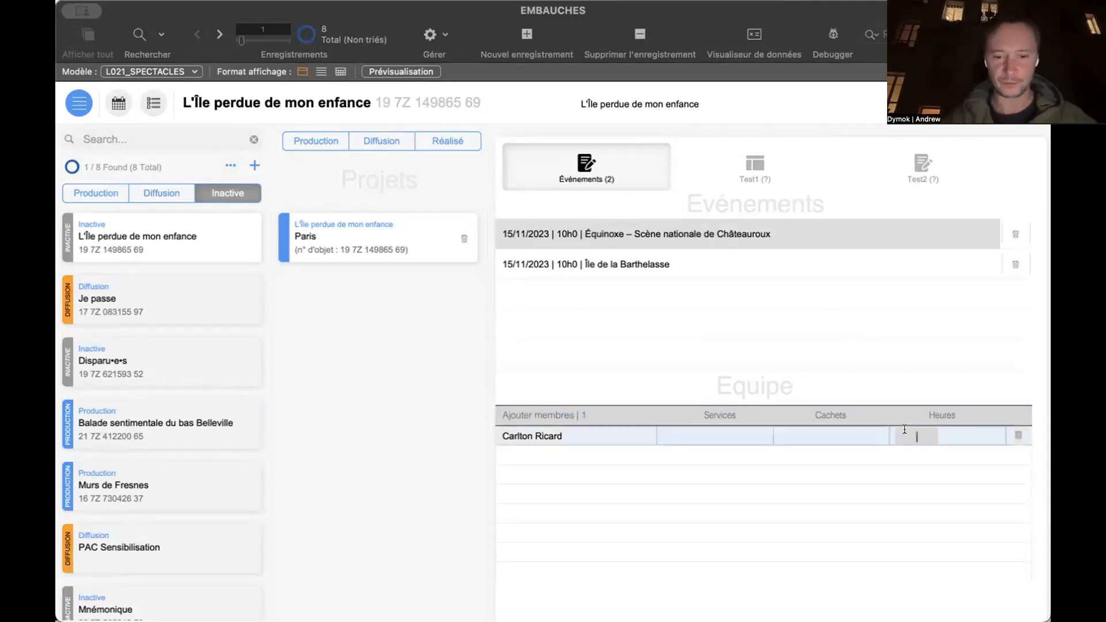
pyautogui.write('7')
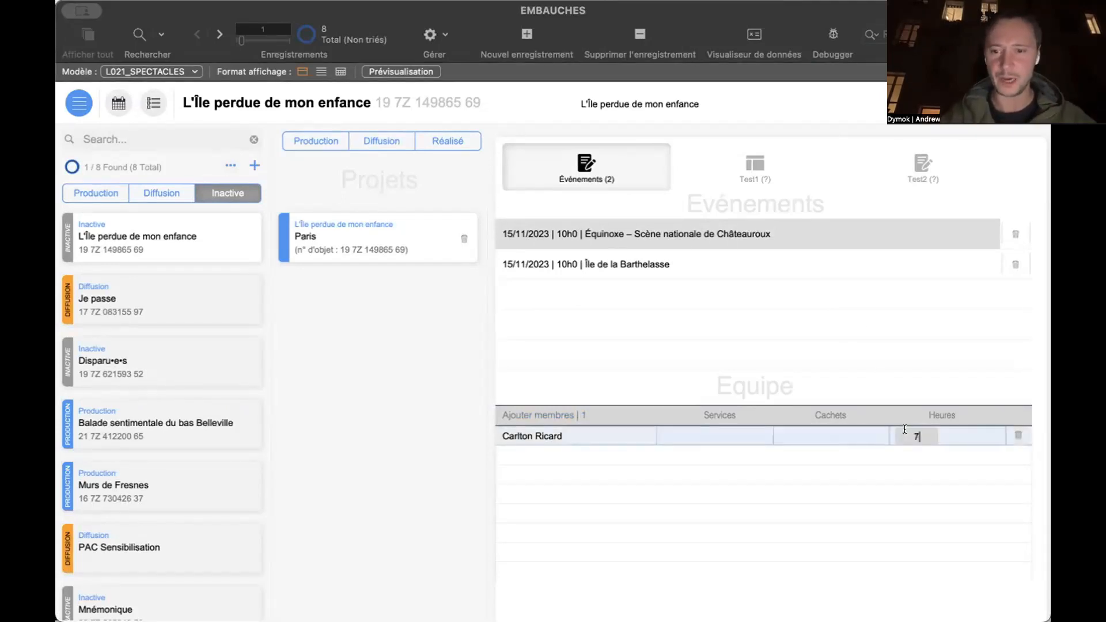
pyautogui.press('Tab')
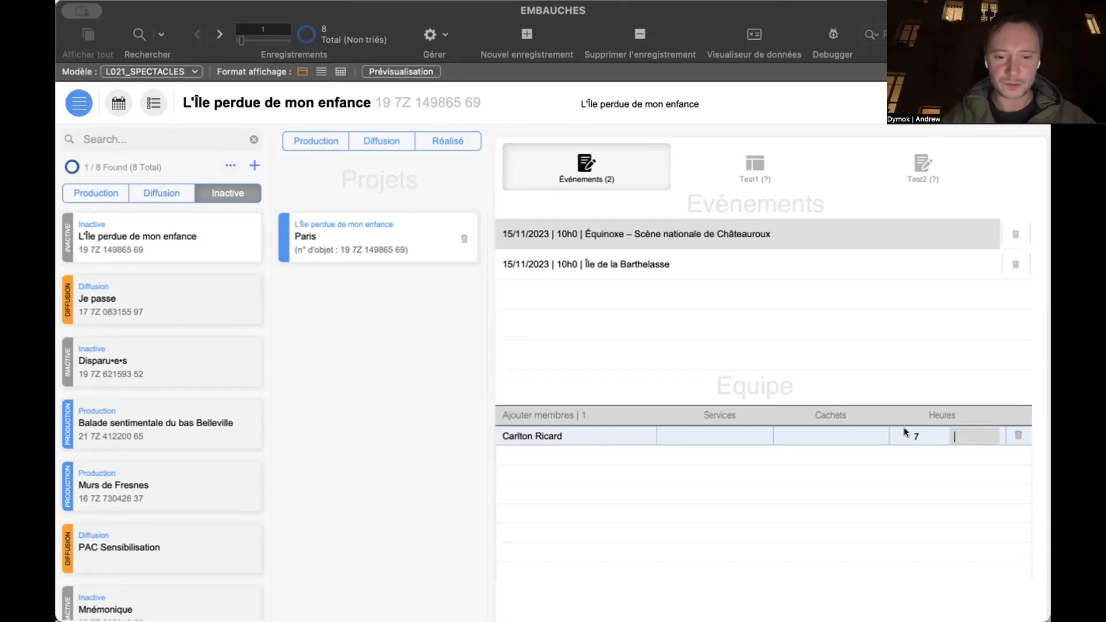
pyautogui.write('50')
pyautogui.press('Tab')
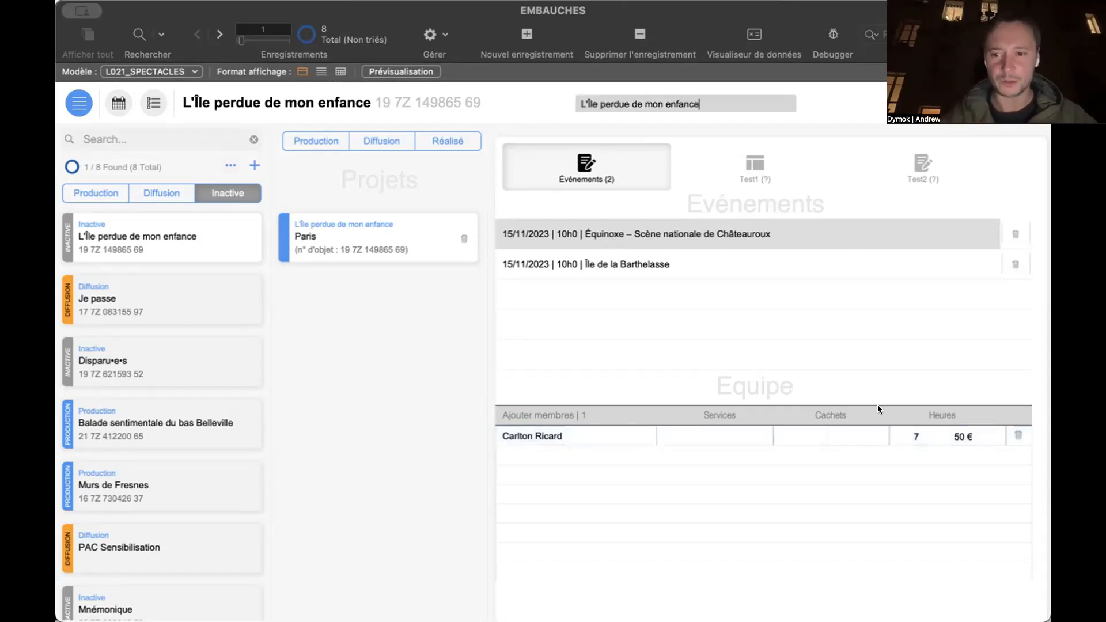
# - Add the same employee to the Île de la Barthelasse event's team, with 7 hours at 50 €
pyautogui.click(674, 262)
pyautogui.click(554, 415)
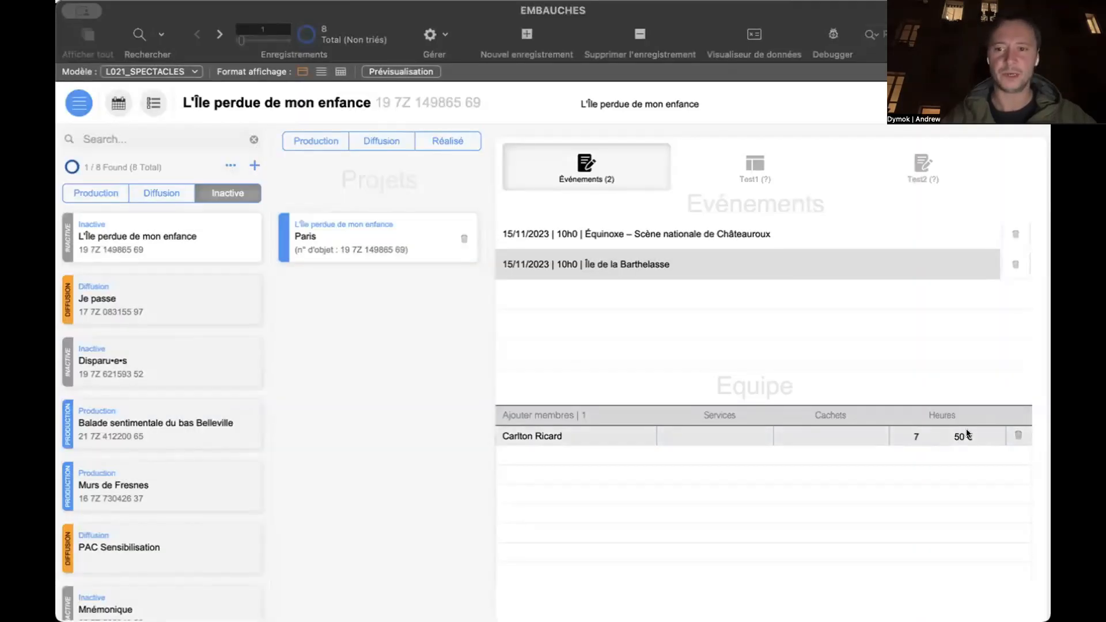
pyautogui.click(918, 435)
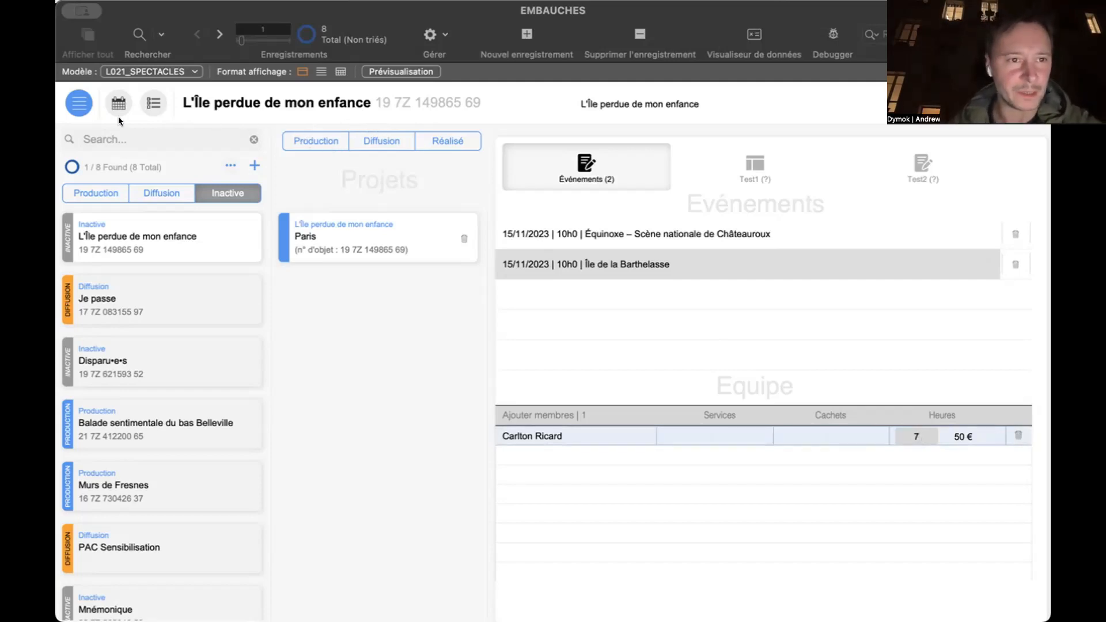
# - Switch to the L011_SALARIÉS layout and search the employee list for "car"
pyautogui.click(78, 105)
pyautogui.click(109, 166)
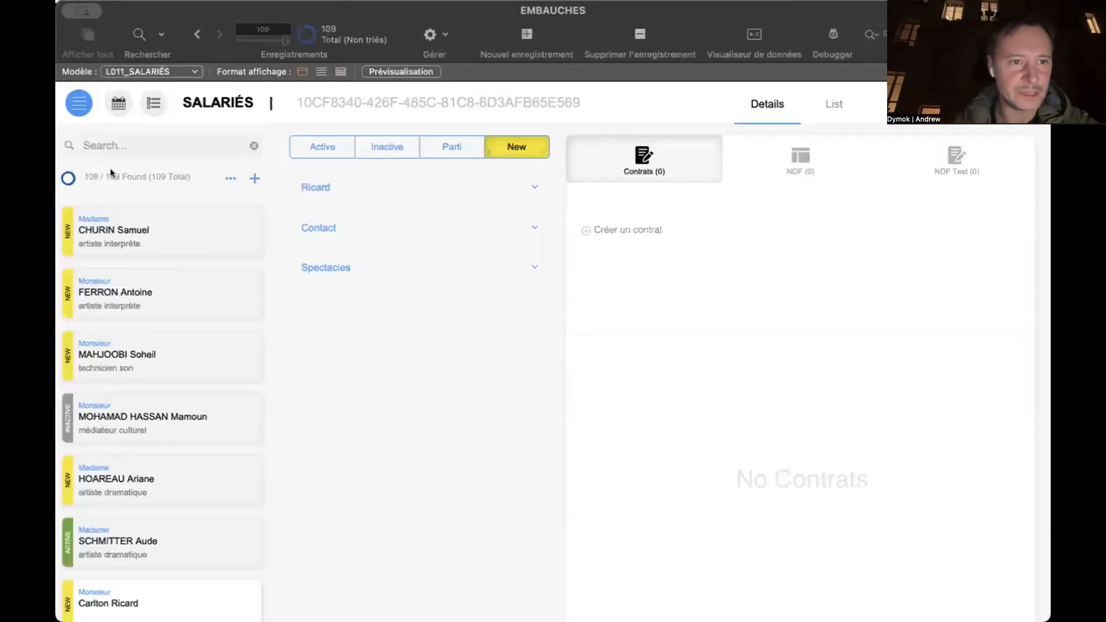
pyautogui.click(152, 144)
pyautogui.write('car')
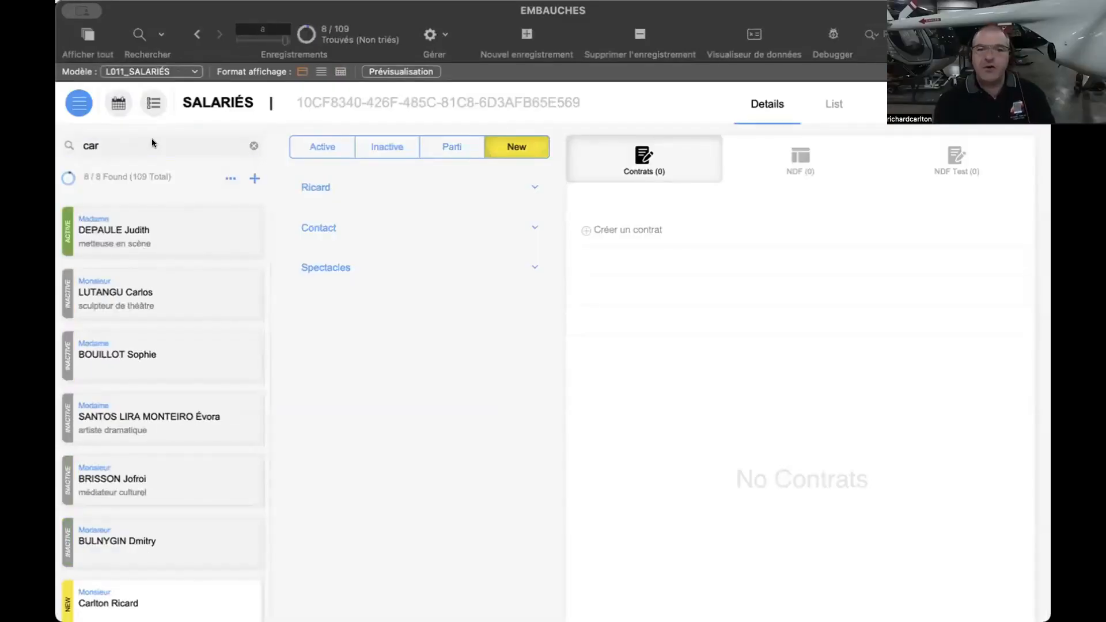
pyautogui.click(150, 138)
pyautogui.scroll(-2, 168, 329)
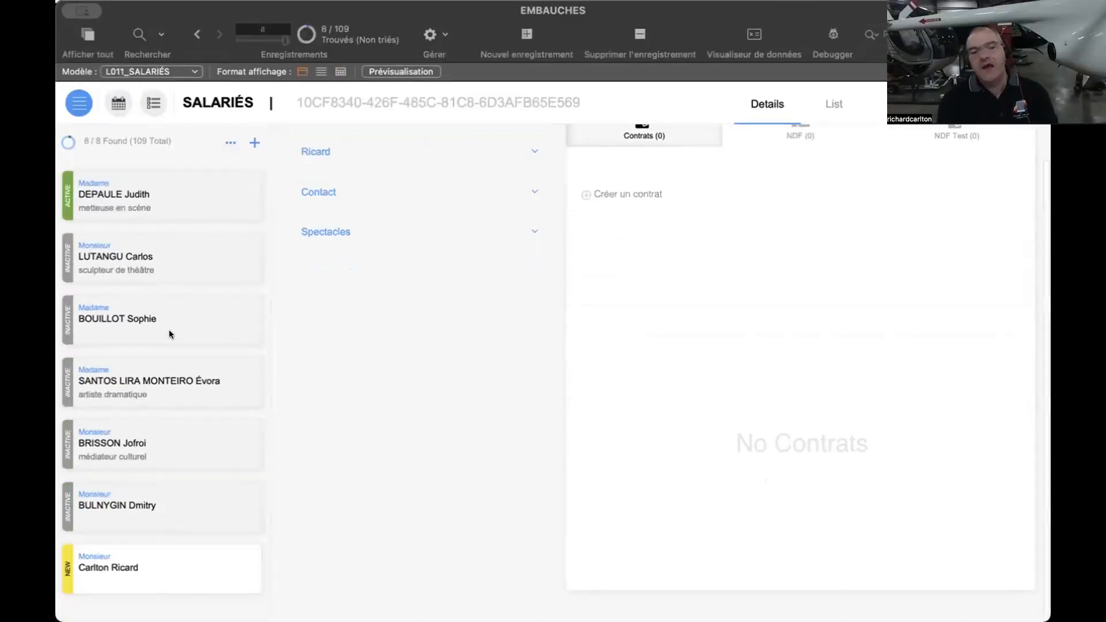
# - Select the newly created employee in the search results and set the status to Active
pyautogui.click(164, 579)
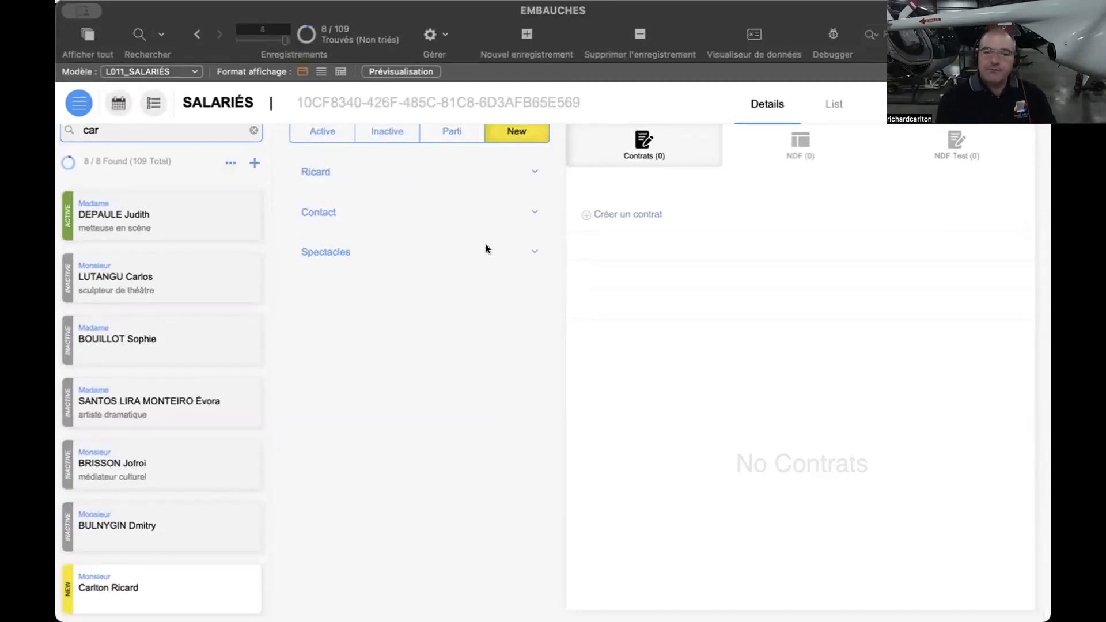
pyautogui.scroll(1, 437, 310)
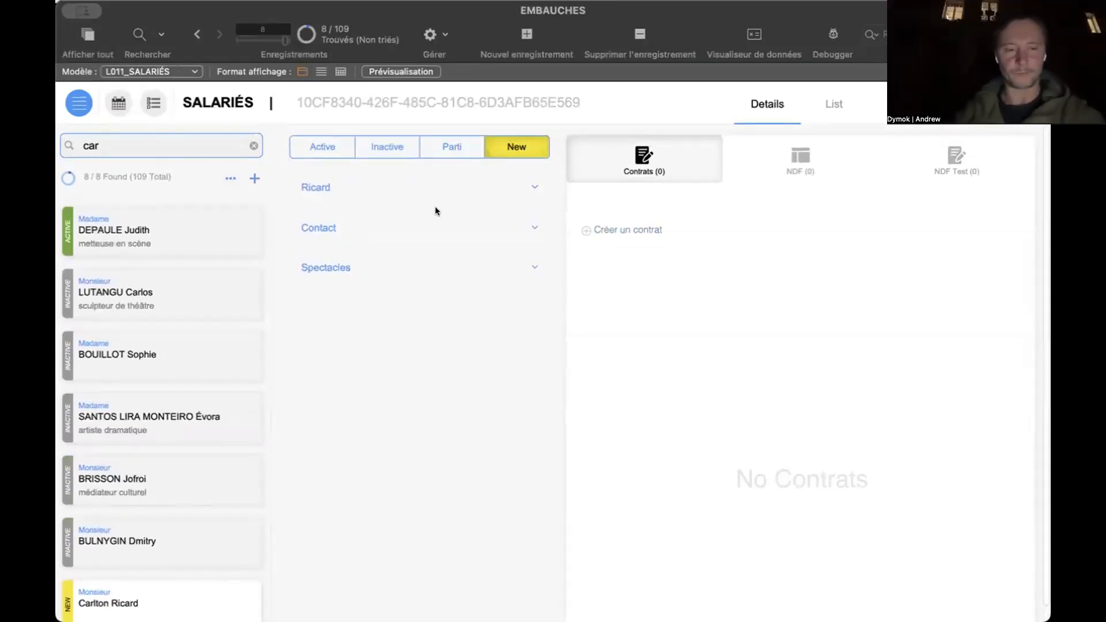
pyautogui.click(308, 144)
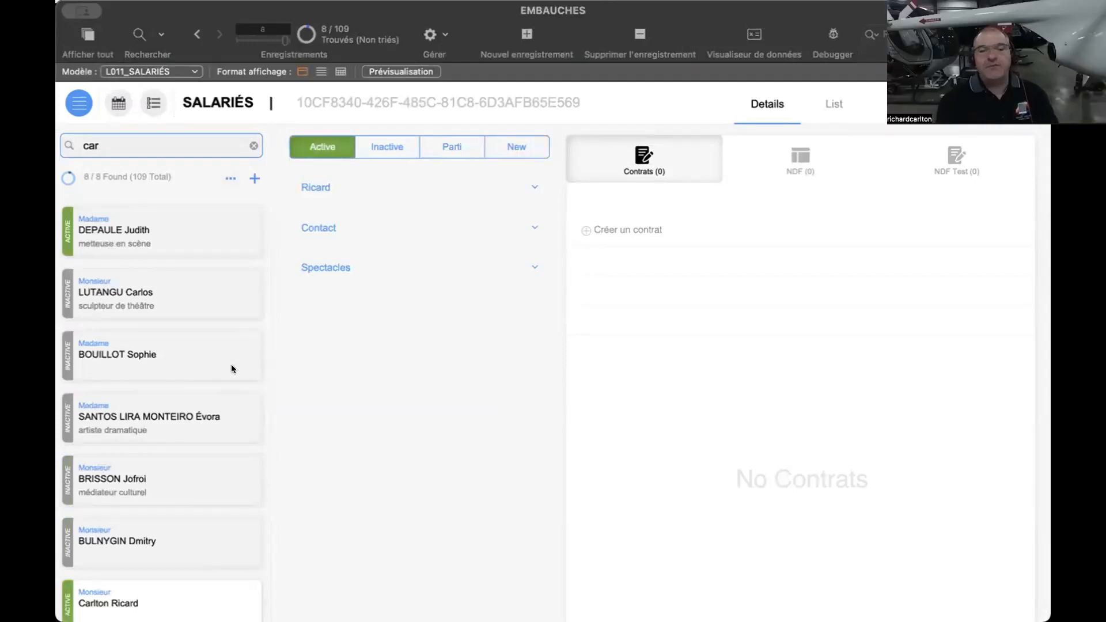
# - Create a contract for the employee based on the Paris project and fill it with the project's work days
pyautogui.scroll(-1, 229, 367)
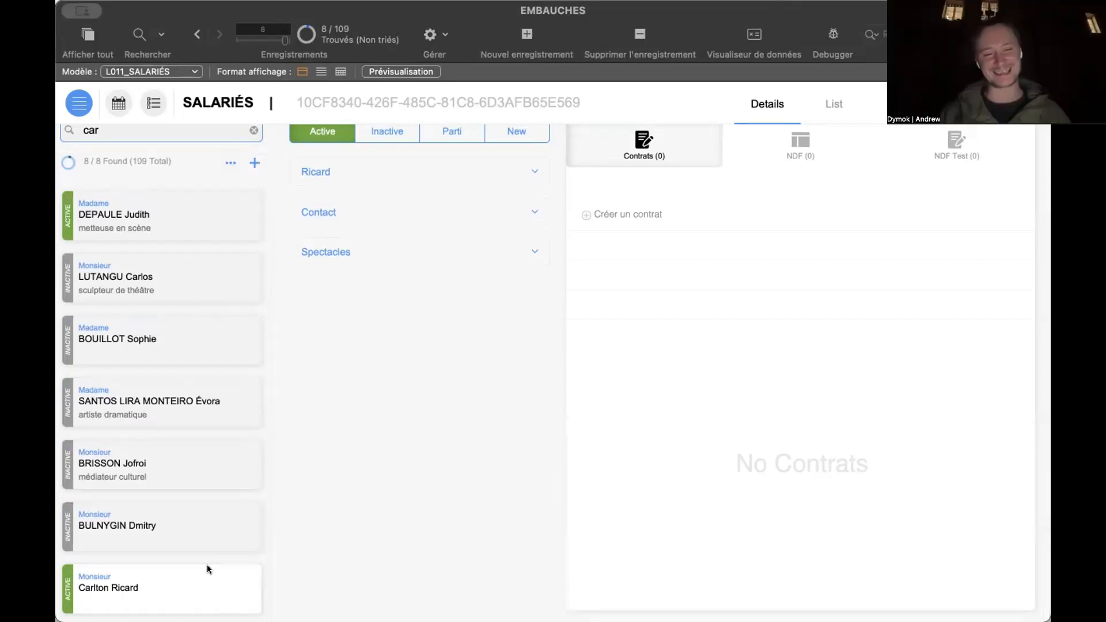
pyautogui.click(643, 214)
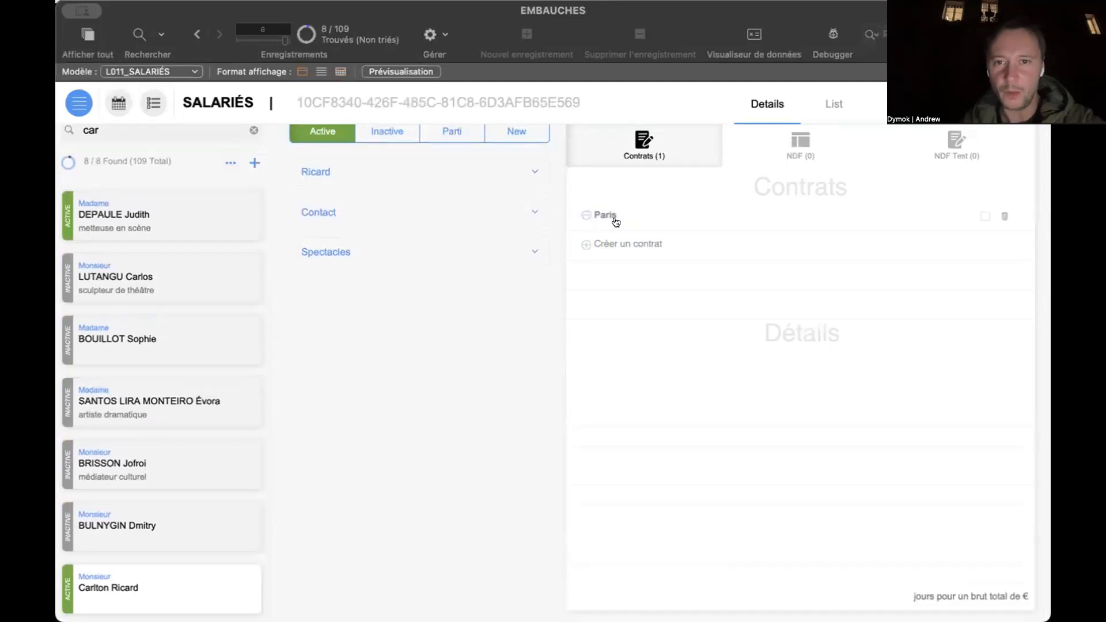
pyautogui.click(615, 215)
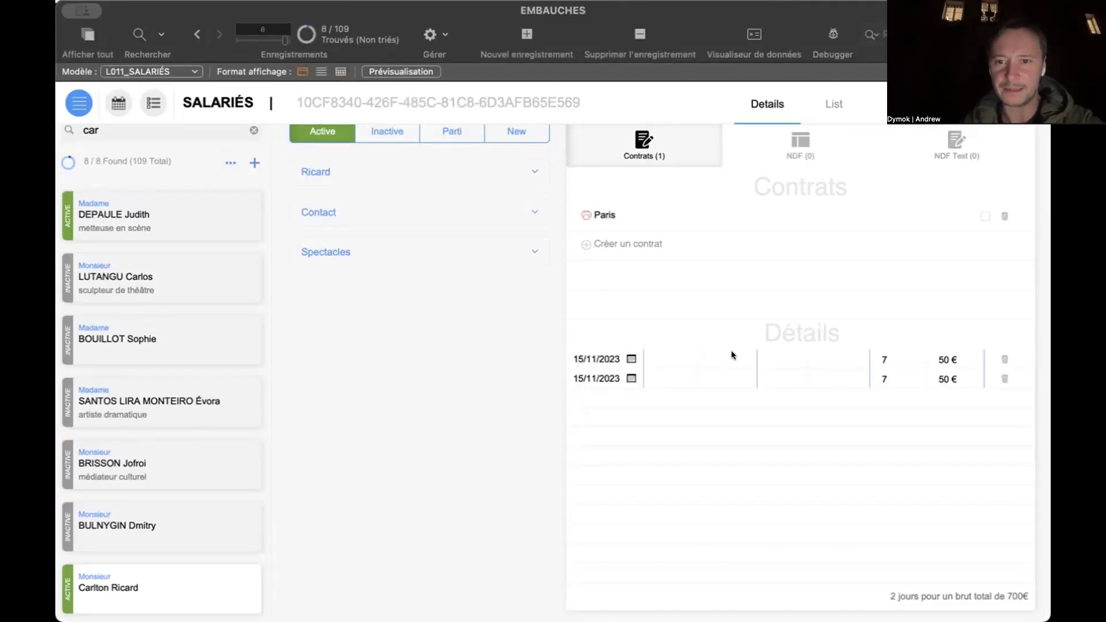
# - Open the Paris contract's printable document, look through its articles and save it as a PDF
pyautogui.click(656, 208)
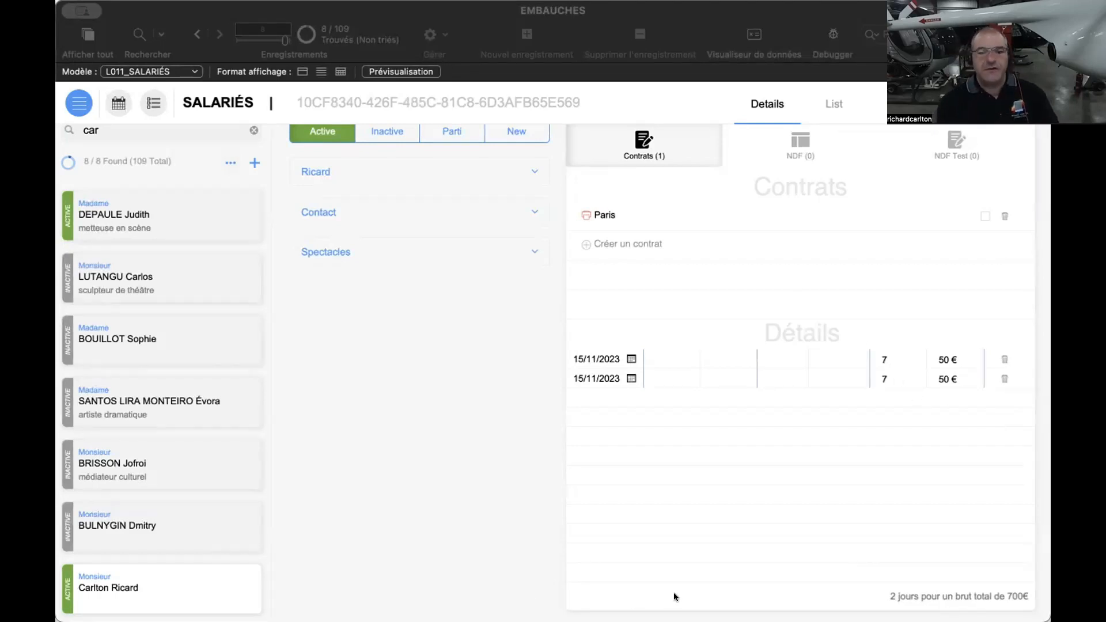
pyautogui.click(669, 212)
pyautogui.scroll(-5, 569, 379)
pyautogui.scroll(-15, 571, 380)
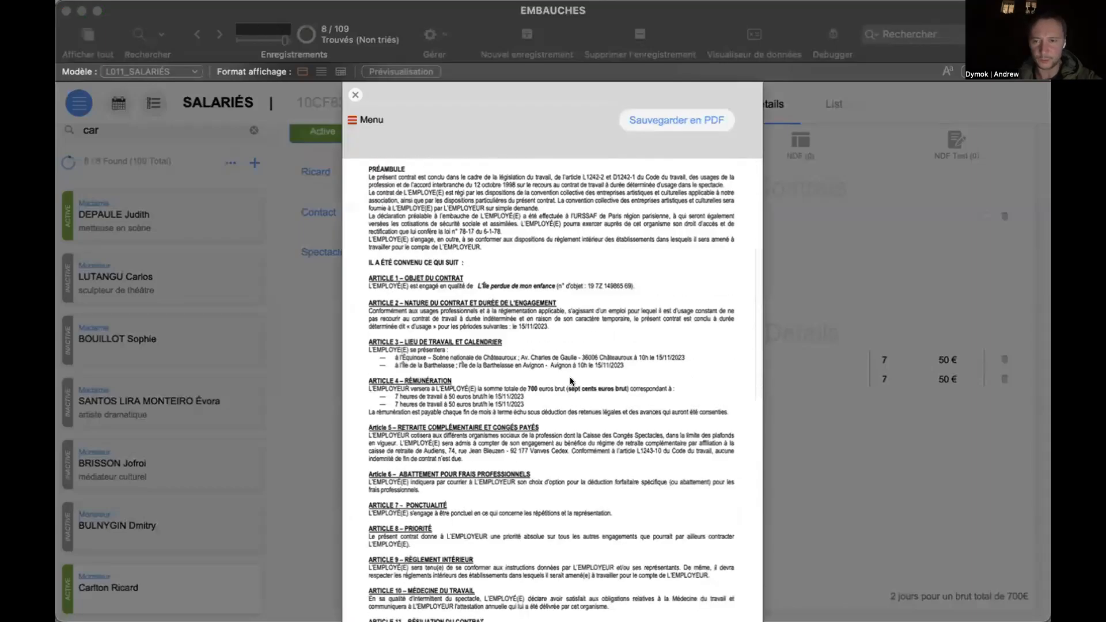
pyautogui.scroll(20, 571, 381)
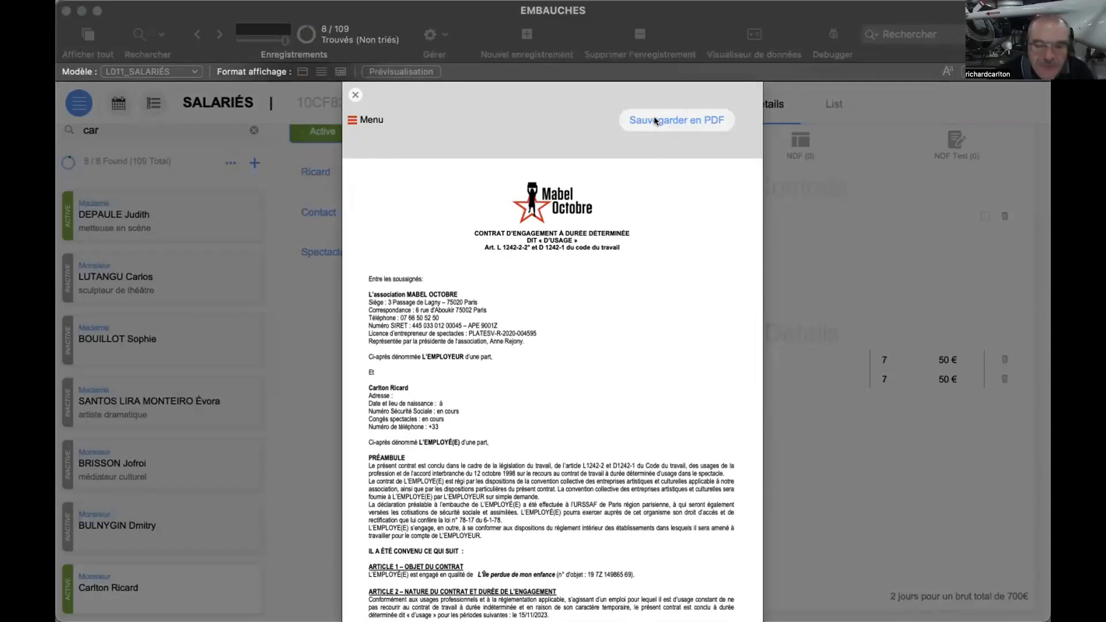
pyautogui.scroll(-10, 386, 281)
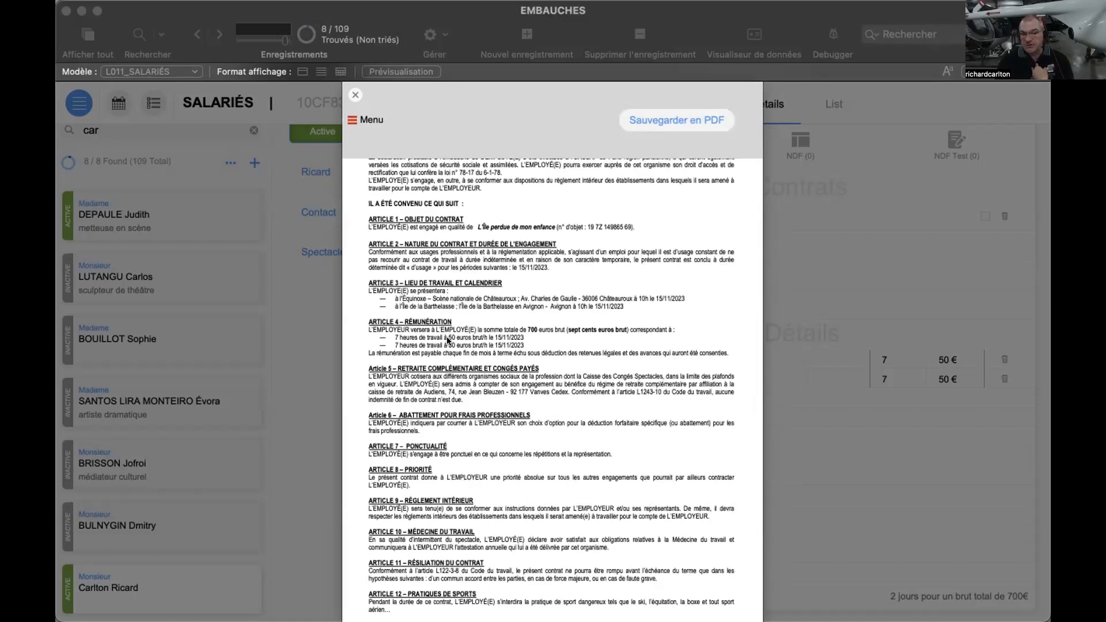
pyautogui.click(641, 116)
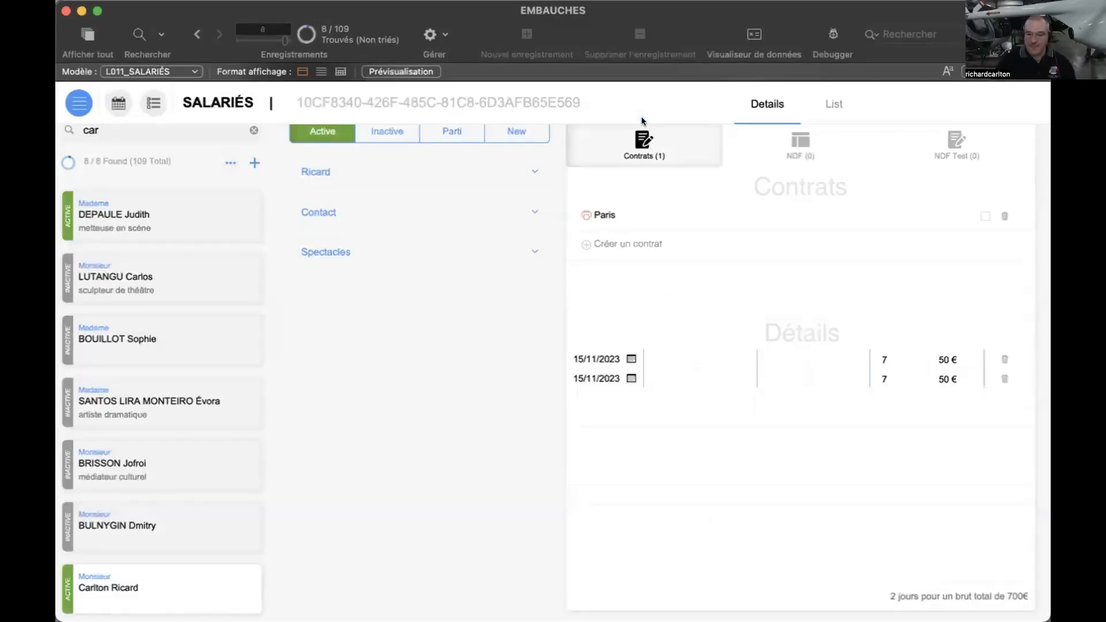
# - Switch to Preview by opening the saved PDF of the employee's Paris contract
pyautogui.hotkey('ctrl', 'Right')
pyautogui.moveTo(744, 27); pyautogui.dragTo(742, 96)
pyautogui.doubleClick(742, 95)
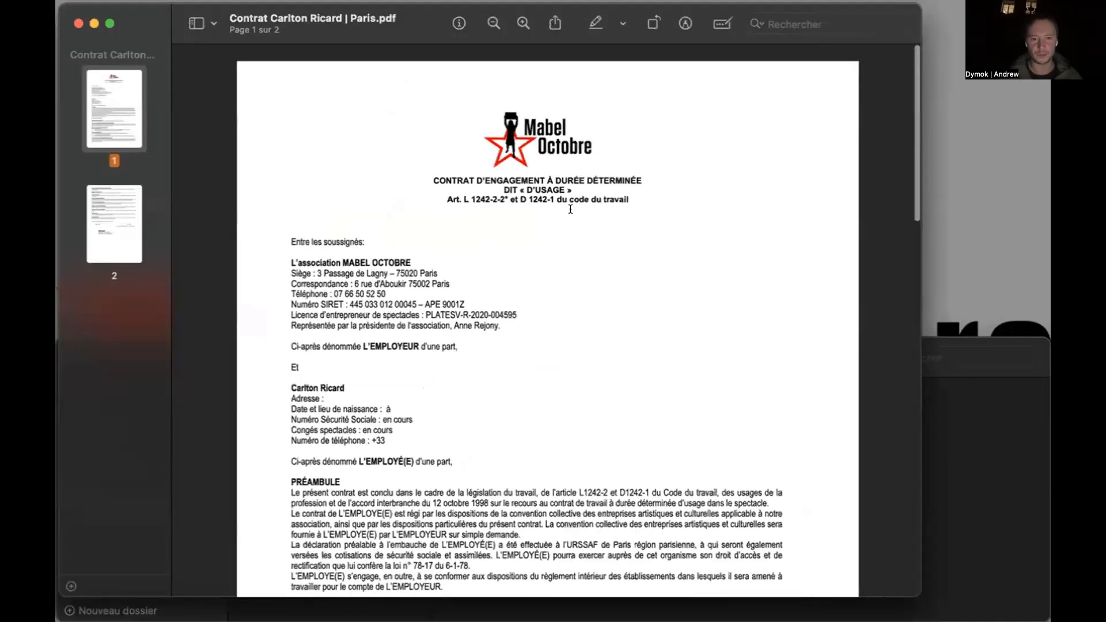
# - Examine the contract PDF's employee details and the articles on the show, engagement dates, work locations and pay
pyautogui.scroll(-10, 570, 210)
pyautogui.scroll(5, 299, 146)
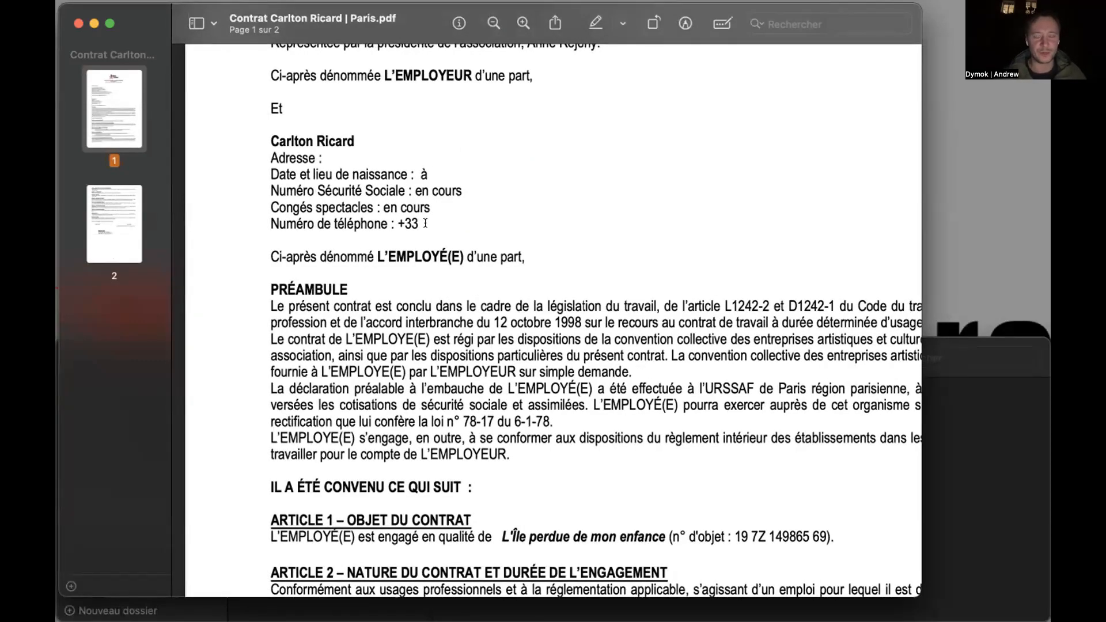
pyautogui.scroll(-10, 523, 241)
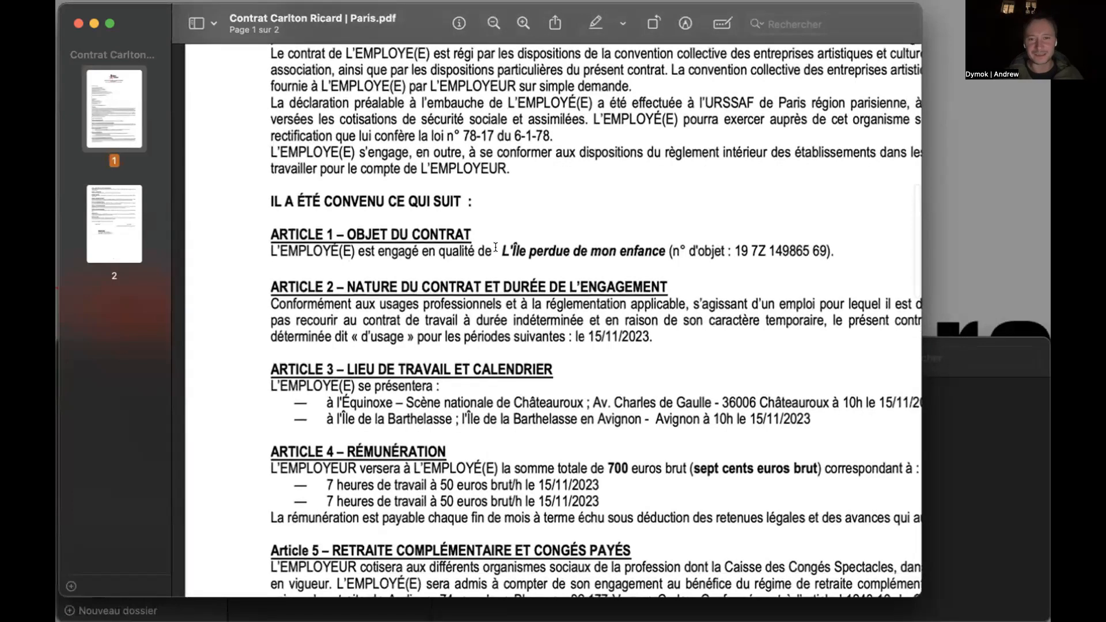
pyautogui.moveTo(502, 252); pyautogui.dragTo(835, 251)
pyautogui.moveTo(571, 333); pyautogui.dragTo(656, 336)
pyautogui.scroll(-3, 655, 336)
pyautogui.scroll(-1, 657, 335)
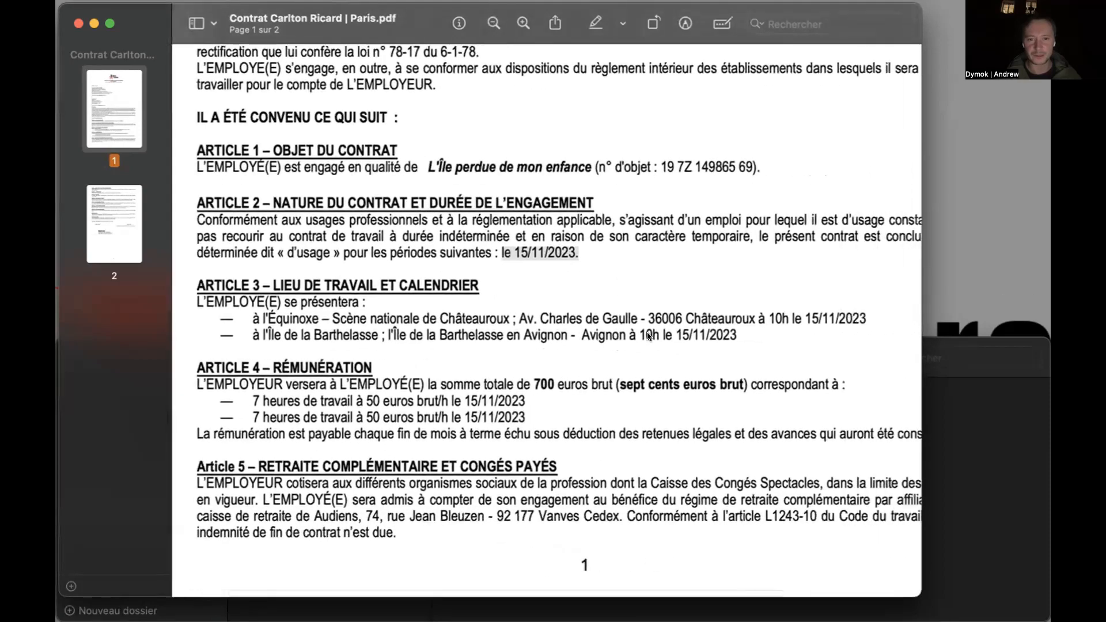
pyautogui.hscroll(3, 656, 335)
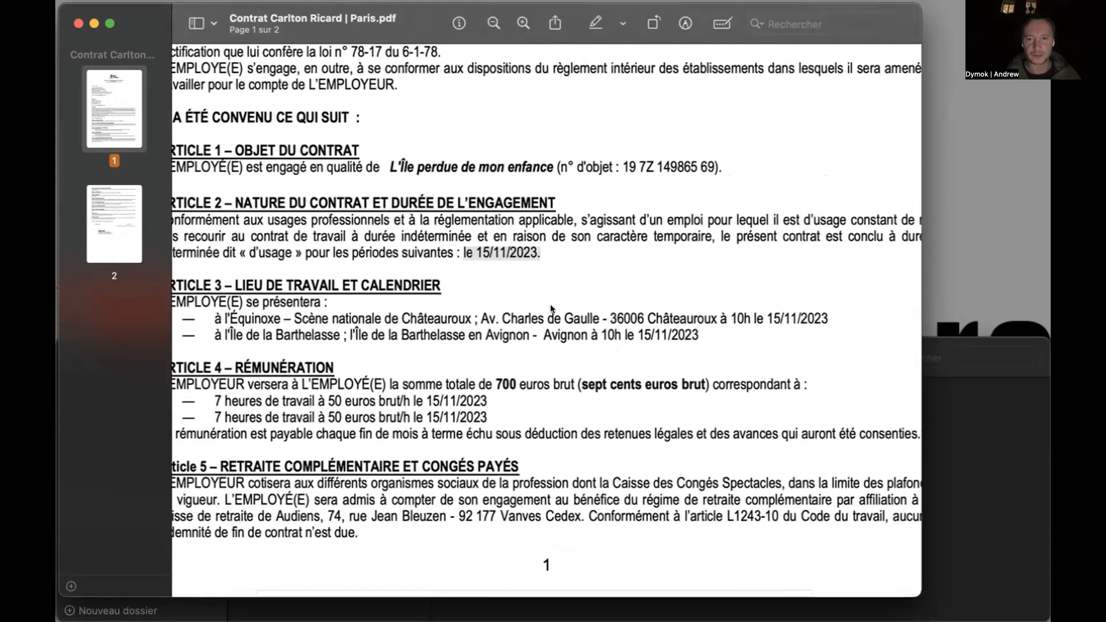
# - Examine the contract PDF's remuneration article, comparing the total in figures and words with the hourly work lines and the work locations
pyautogui.click(498, 384)
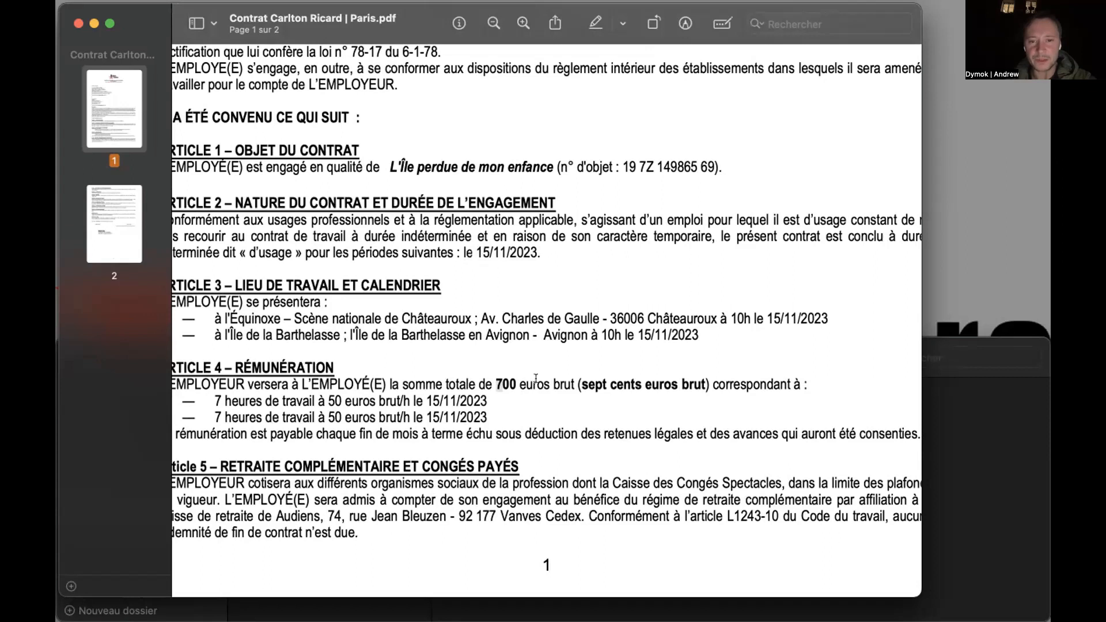
pyautogui.moveTo(580, 382); pyautogui.dragTo(686, 390)
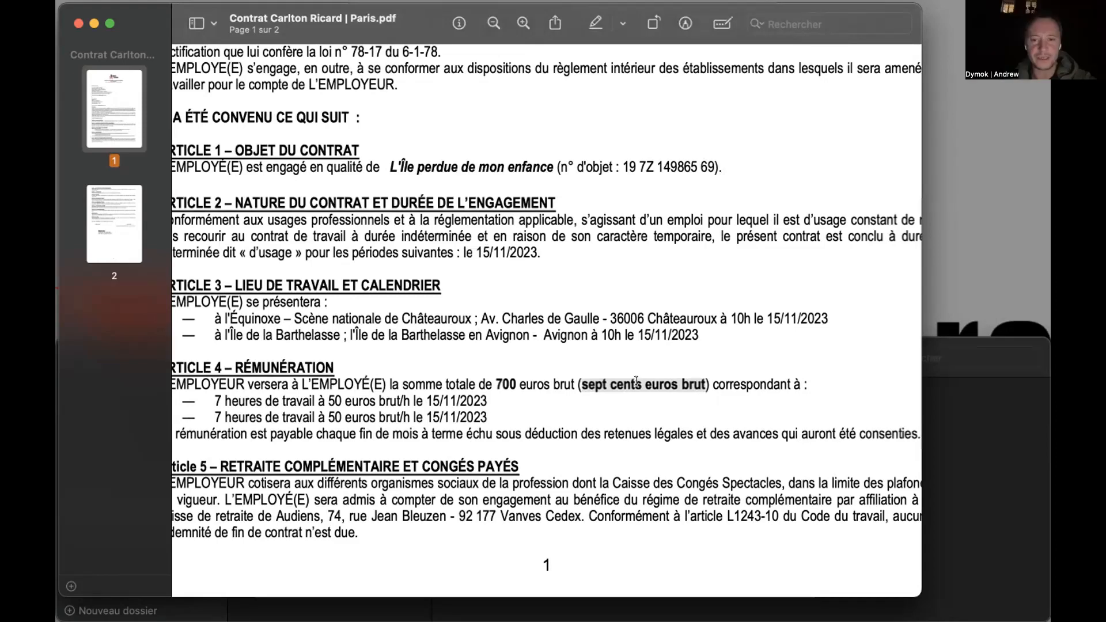
pyautogui.scroll(-3, 636, 382)
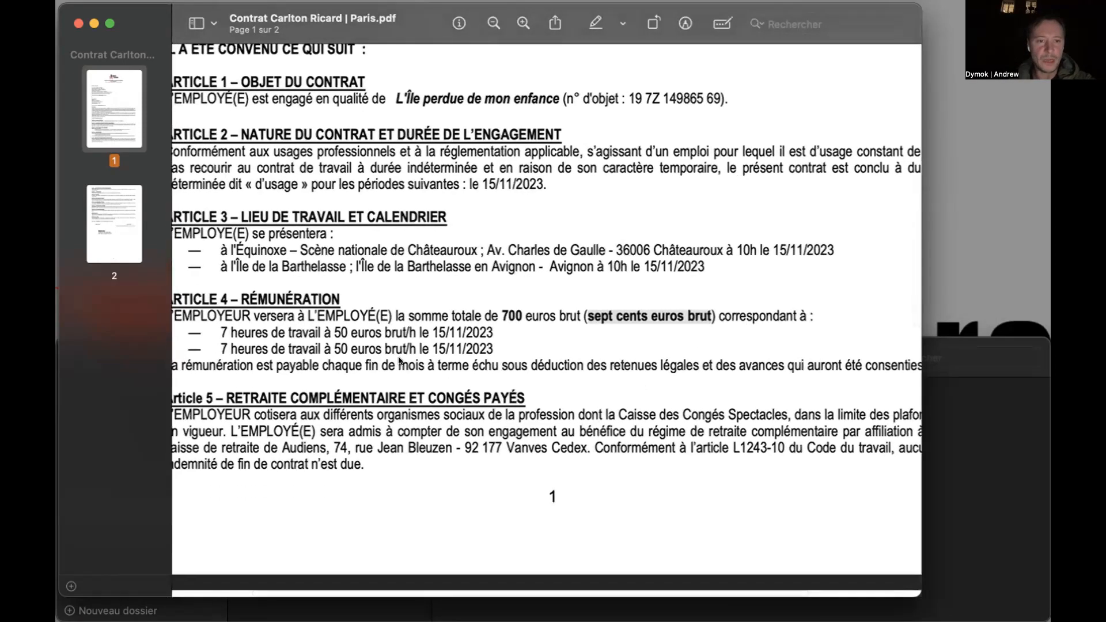
pyautogui.moveTo(215, 332); pyautogui.dragTo(495, 343)
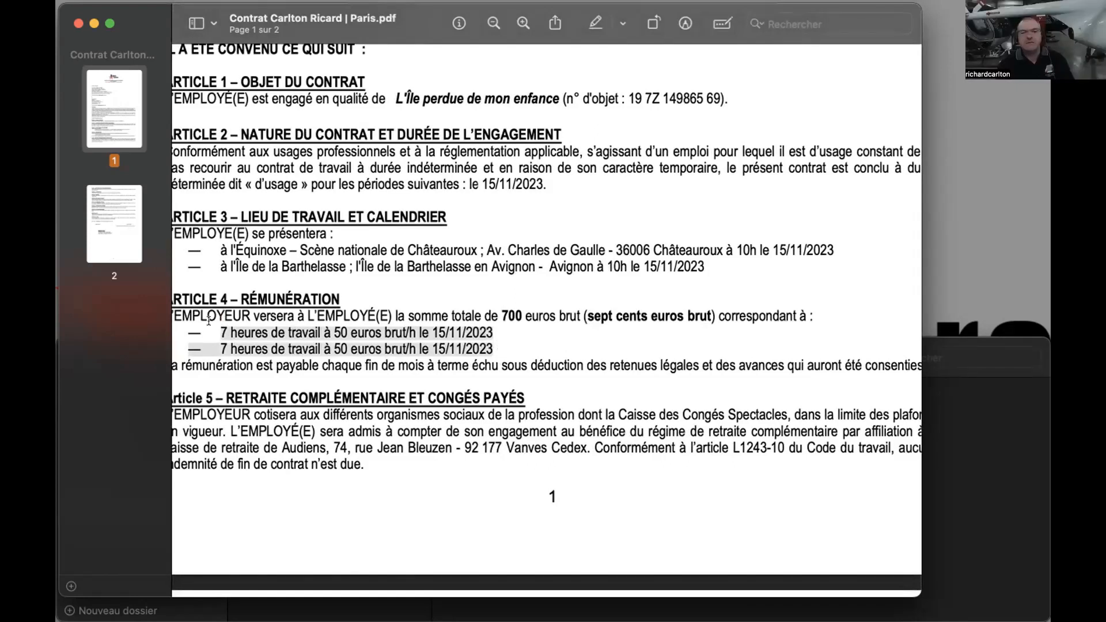
pyautogui.click(489, 332)
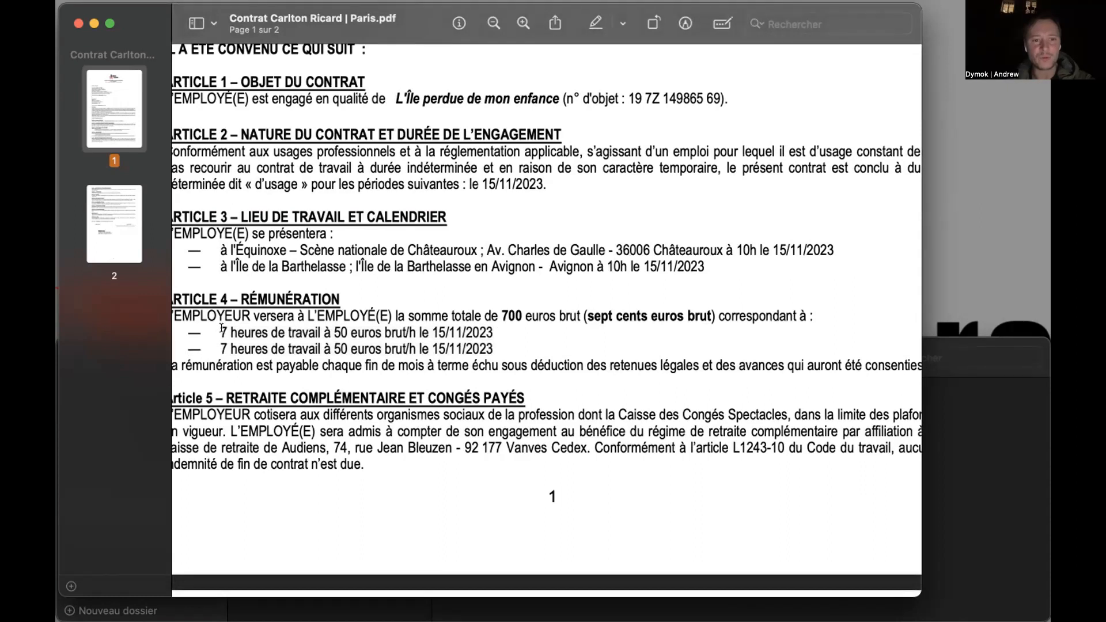
pyautogui.moveTo(222, 329); pyautogui.dragTo(488, 341)
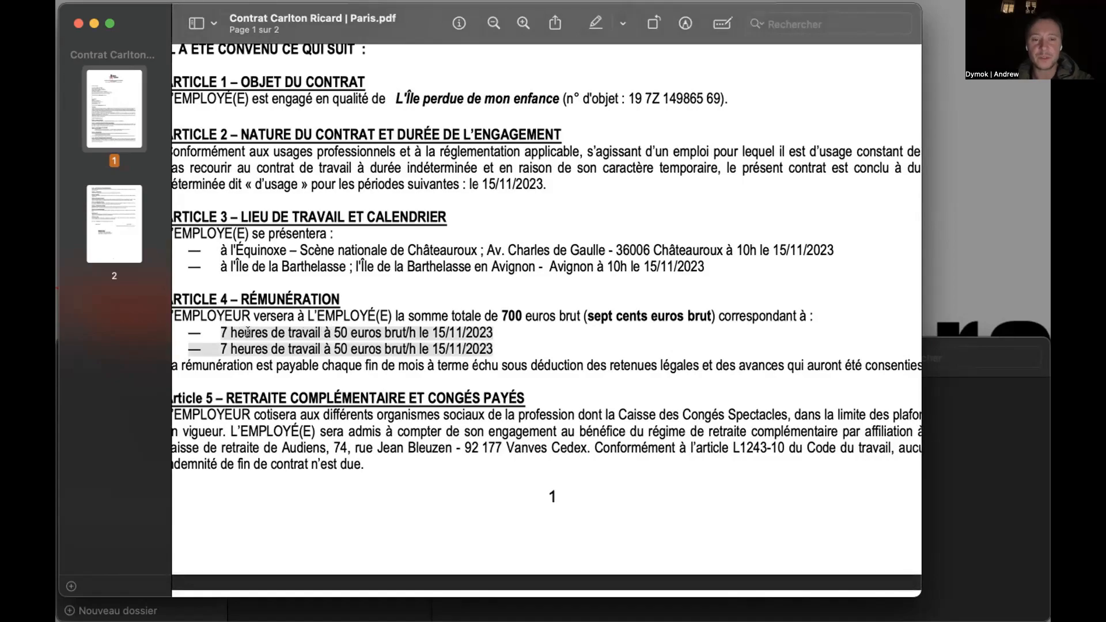
pyautogui.scroll(-5, 426, 320)
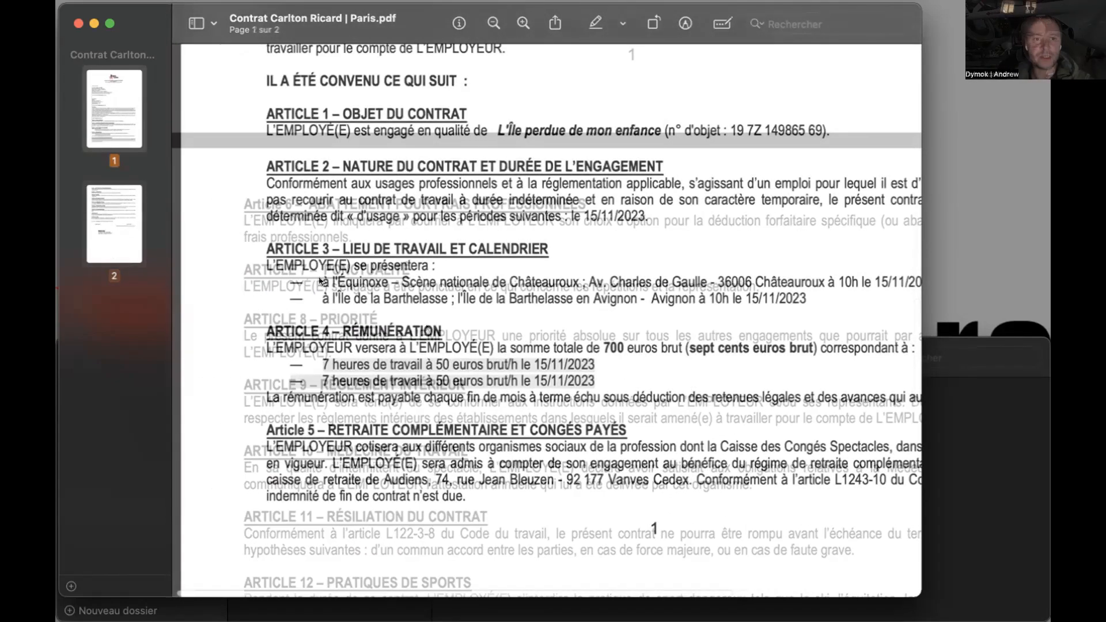
pyautogui.moveTo(321, 281); pyautogui.dragTo(434, 298)
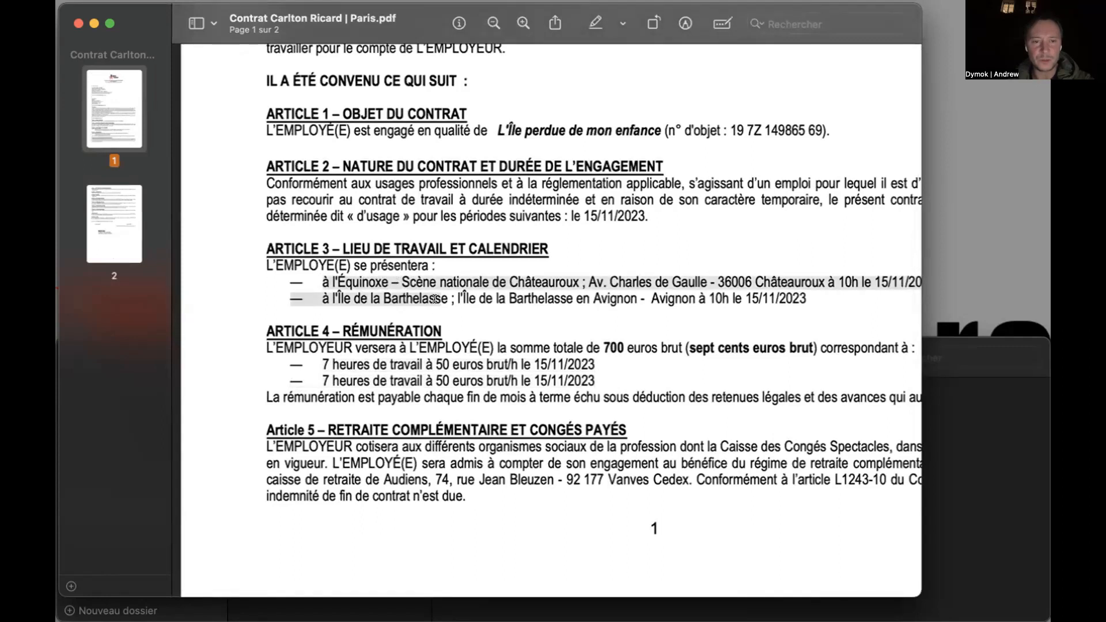
pyautogui.moveTo(320, 363); pyautogui.dragTo(592, 371)
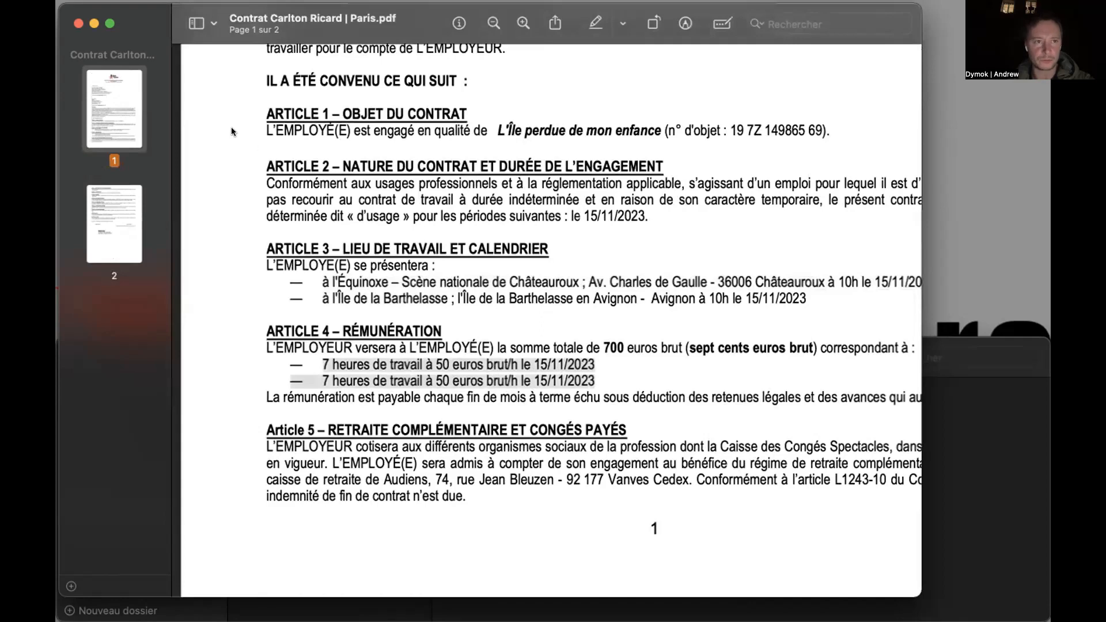
# - Close the contract PDF and switch back to the EMBAUCHES solution in FileMaker Pro
pyautogui.click(78, 23)
pyautogui.press('F4')
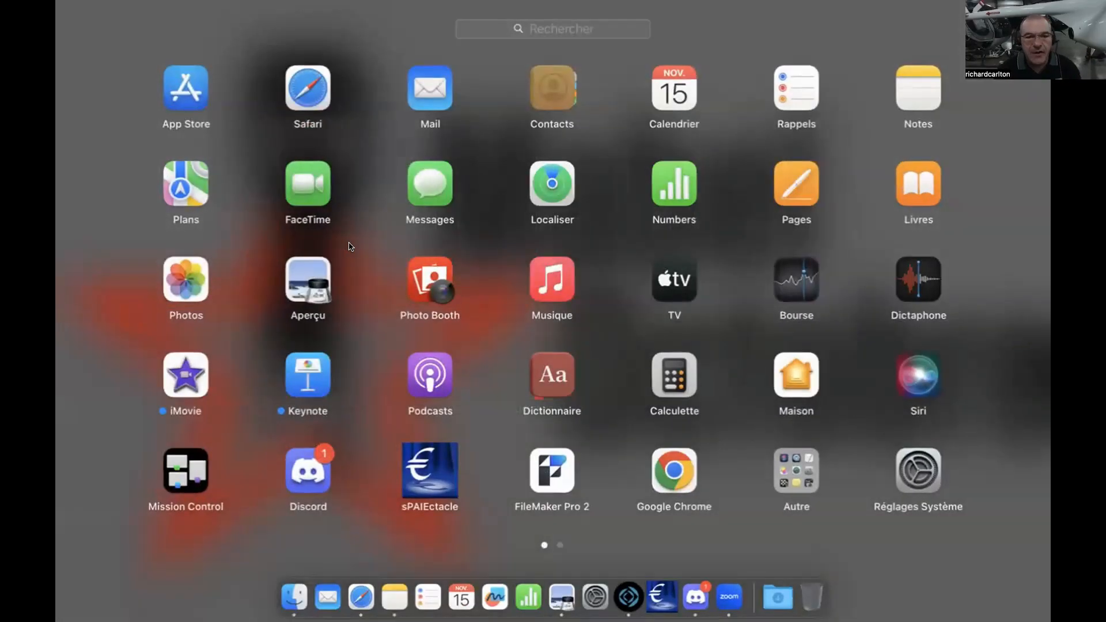
pyautogui.click(369, 248)
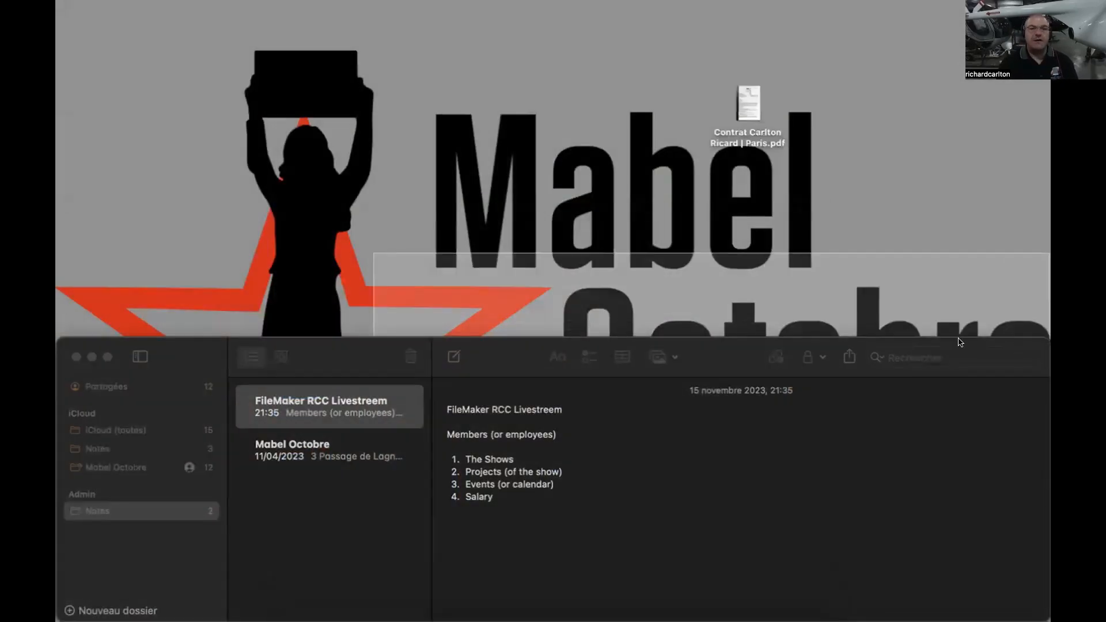
pyautogui.hotkey('ctrl', 'Left')
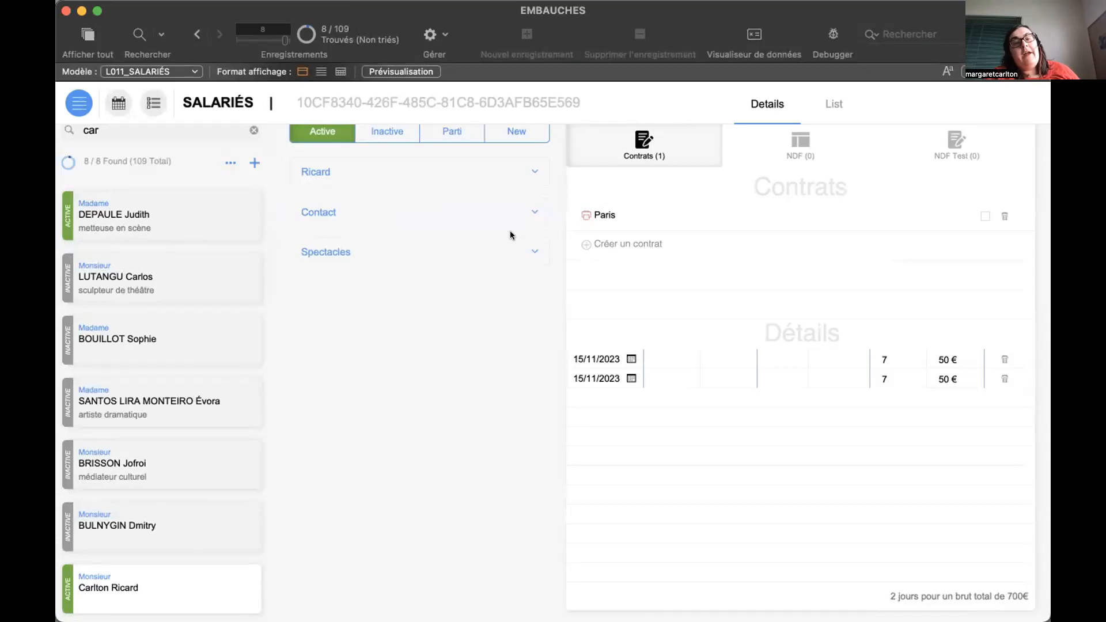
# - Open the EMBAUCHES database's relationship graph, look through the T1_SALARIES and T2_SPECTACLES table occurrence groups and close it
pyautogui.click(445, 35)
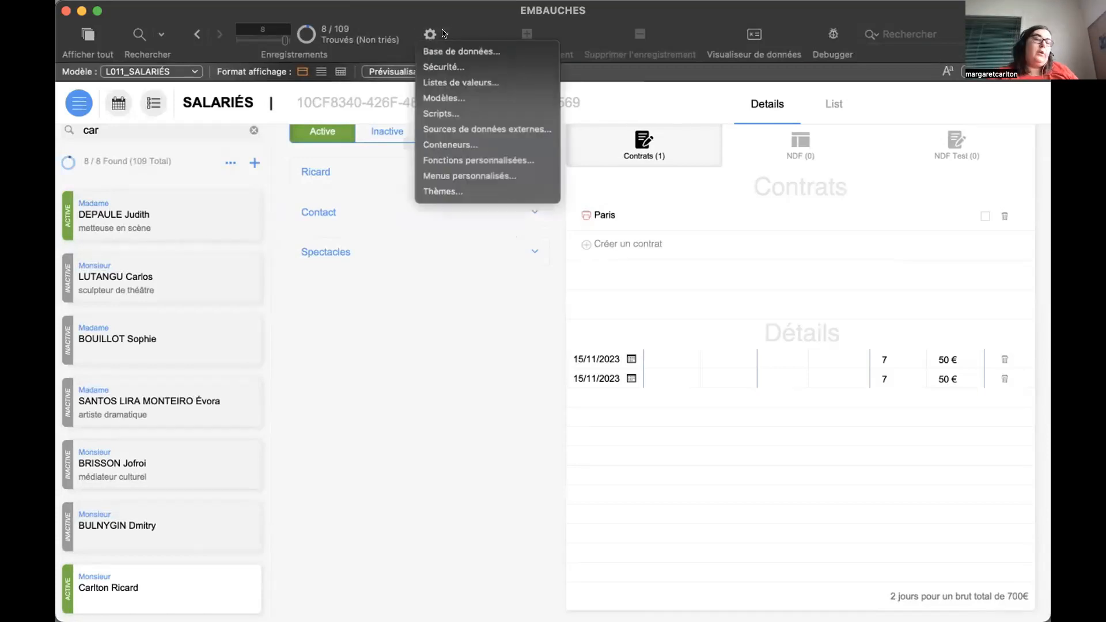
pyautogui.click(448, 48)
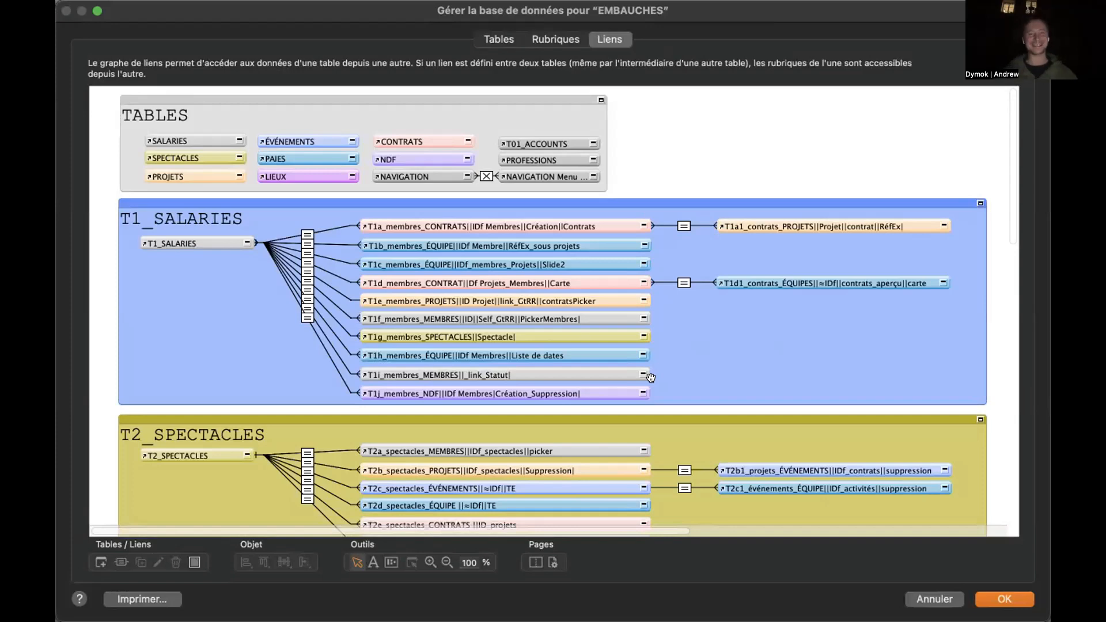
pyautogui.scroll(-5, 651, 378)
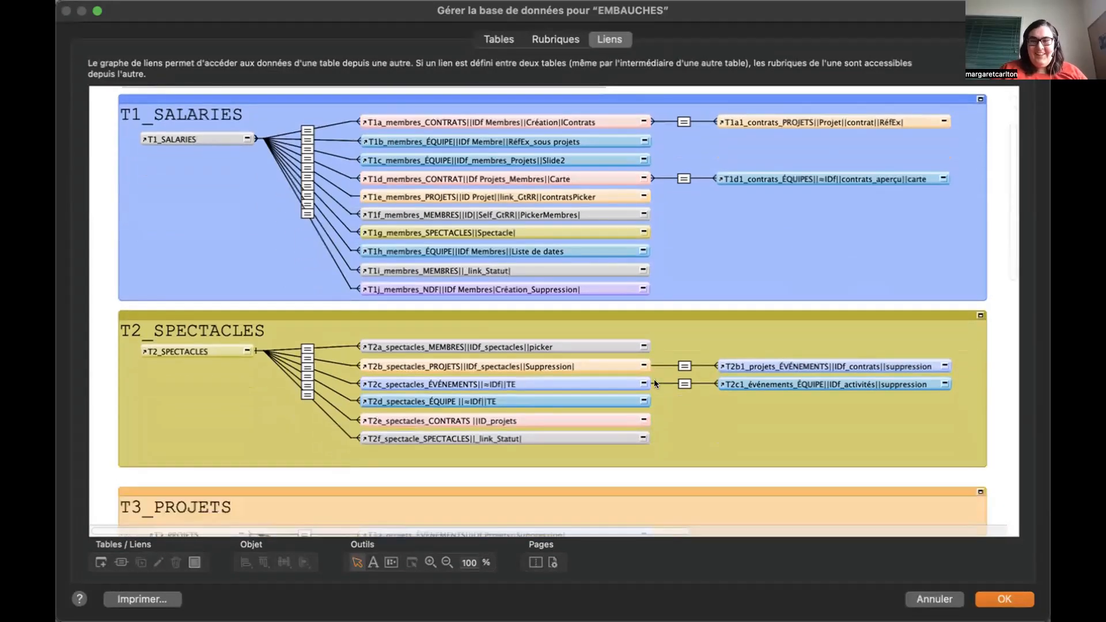
pyautogui.scroll(2, 651, 377)
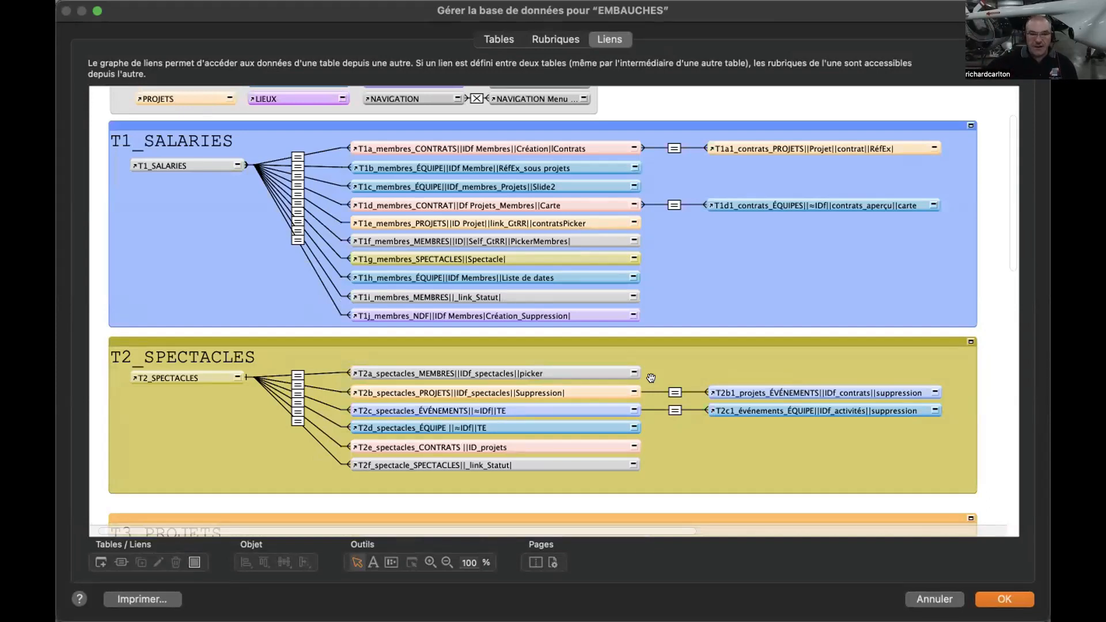
pyautogui.scroll(3, 651, 377)
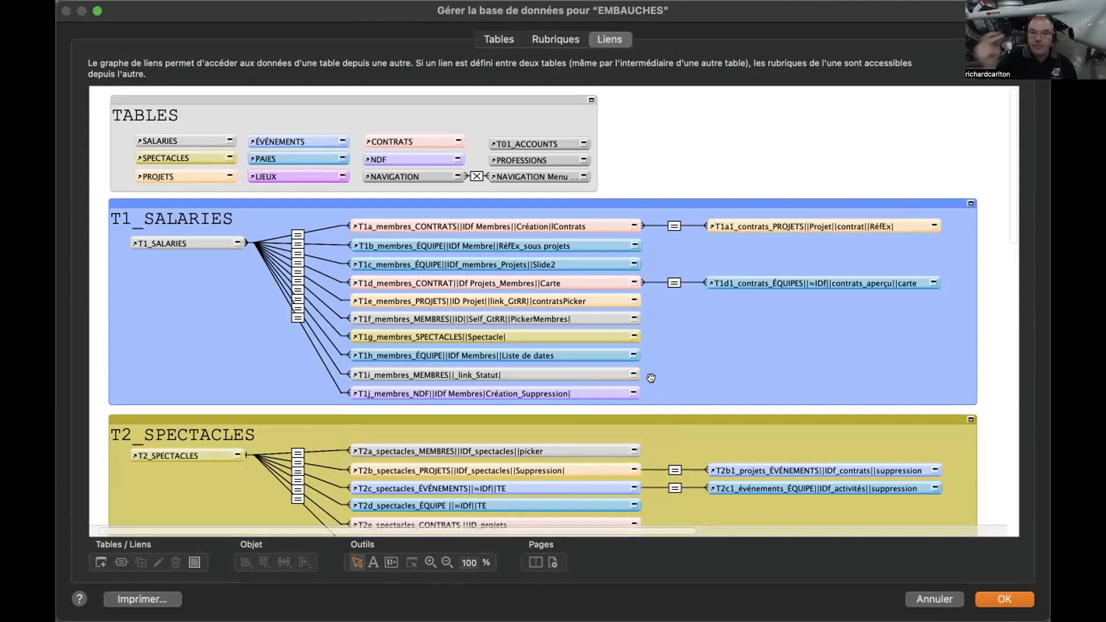
pyautogui.click(997, 592)
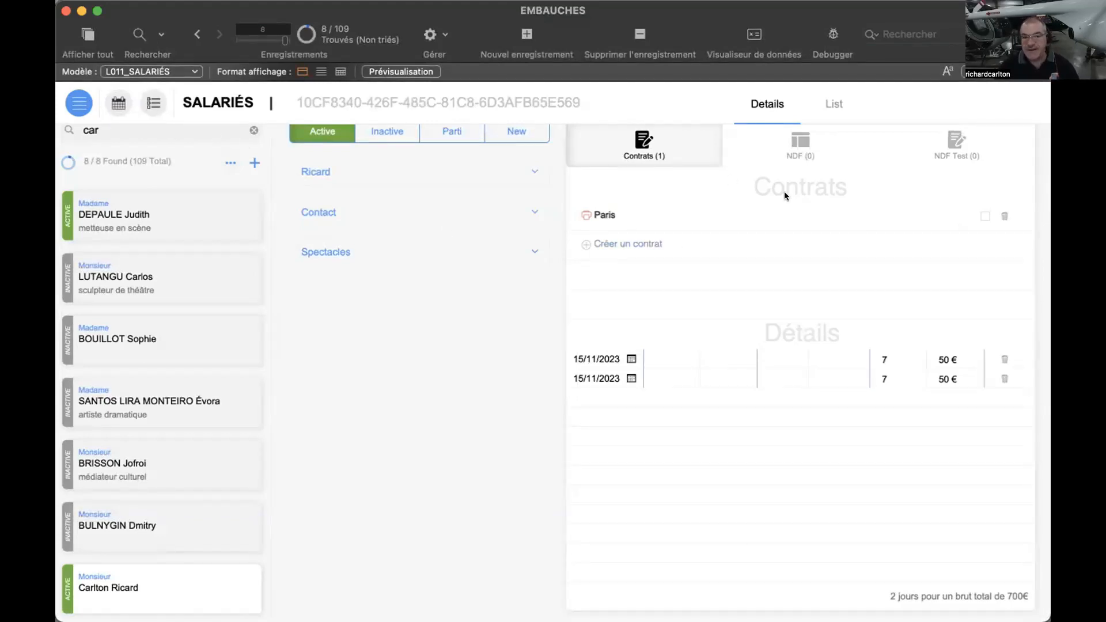
# - Go from the employees section to the Spectacles section of the solution
pyautogui.click(71, 102)
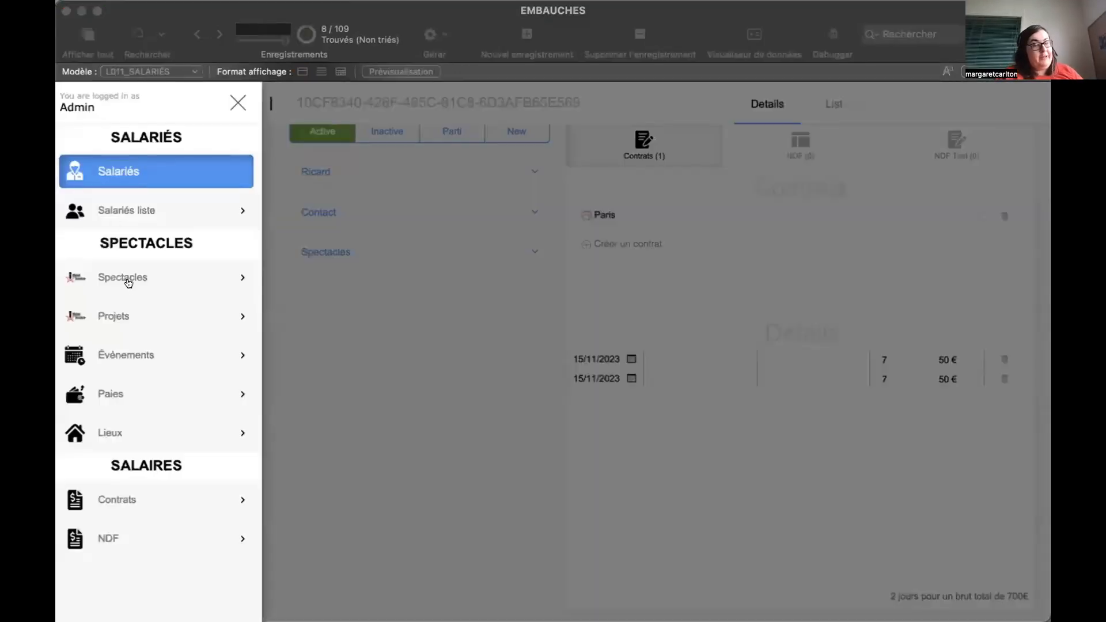
pyautogui.click(126, 277)
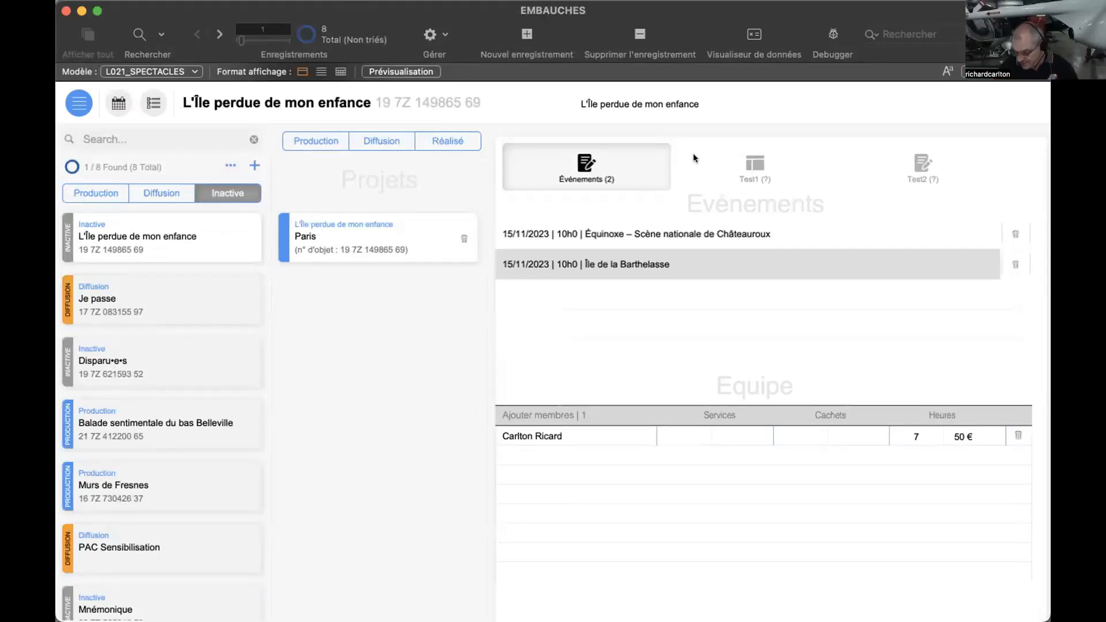
# - Switch to Discord, open the livestream-text-discussion channel and read through to its latest messages
pyautogui.hotkey('ctrl', 'Right')
pyautogui.hotkey('ctrl', 'Right')
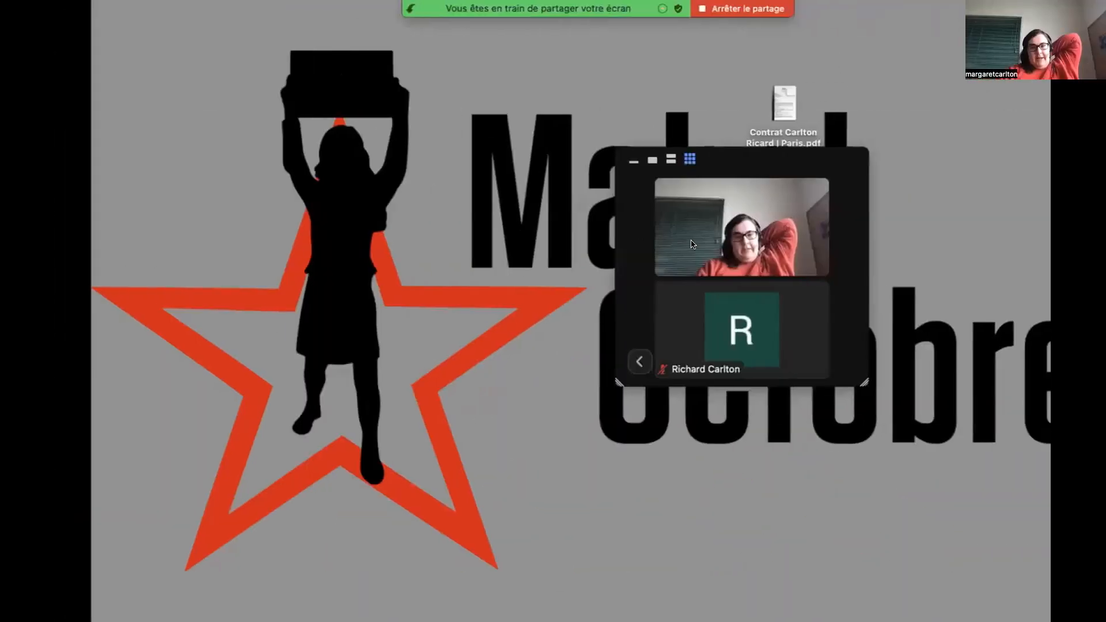
pyautogui.click(694, 594)
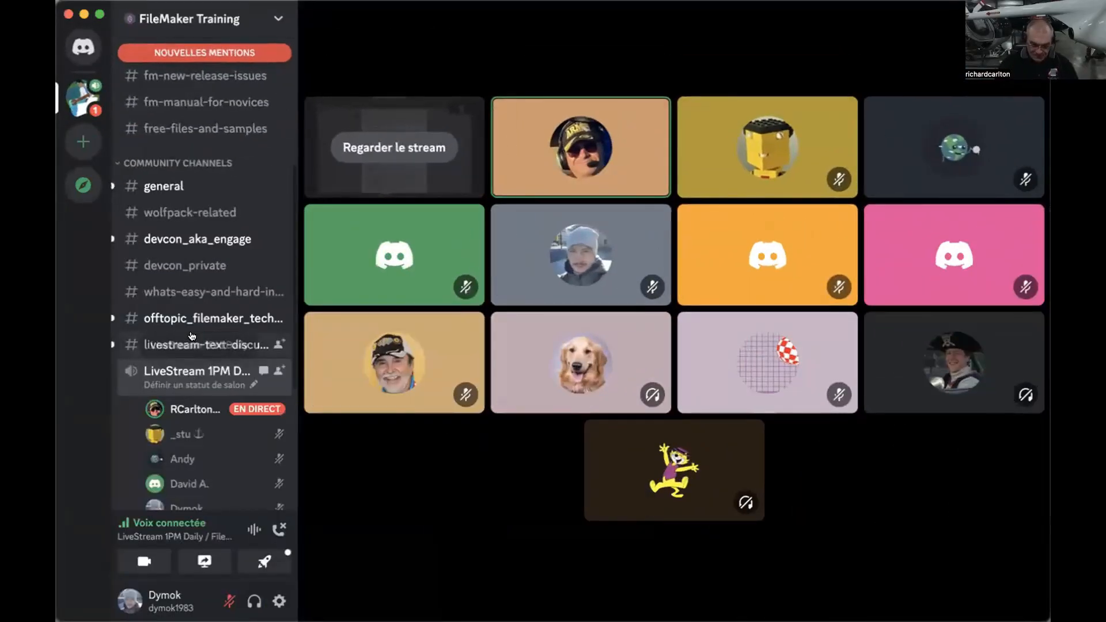
pyautogui.click(192, 346)
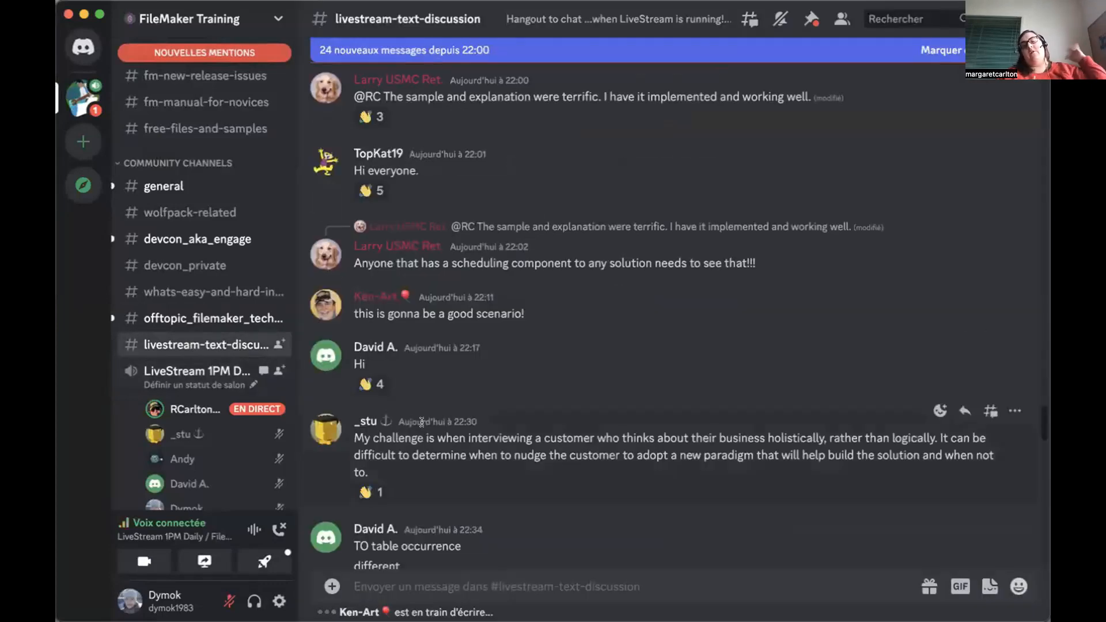
pyautogui.scroll(-3, 451, 442)
pyautogui.scroll(-10, 451, 442)
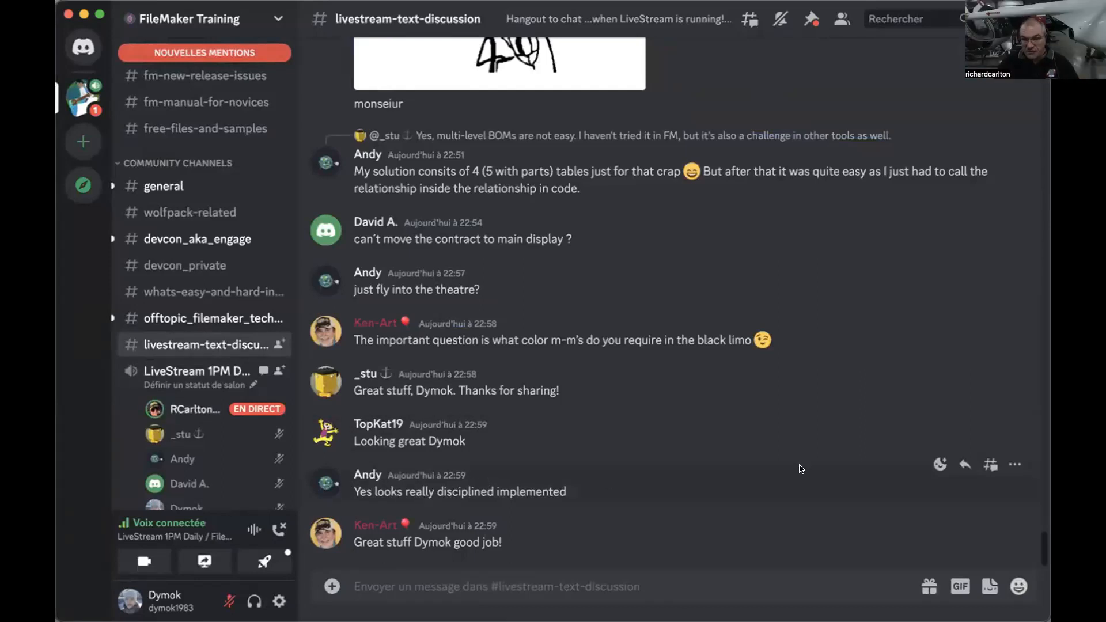
# - Add a thumbs-up reaction to the message "Yes looks really disciplined implemented" and leave Discord
pyautogui.click(939, 465)
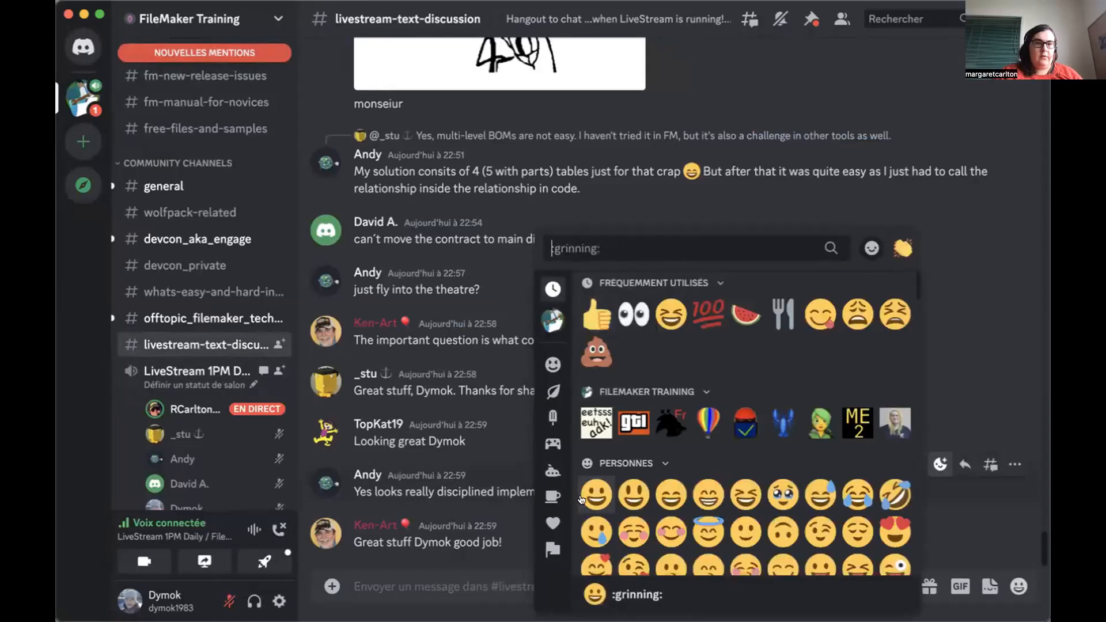
pyautogui.scroll(-3, 652, 497)
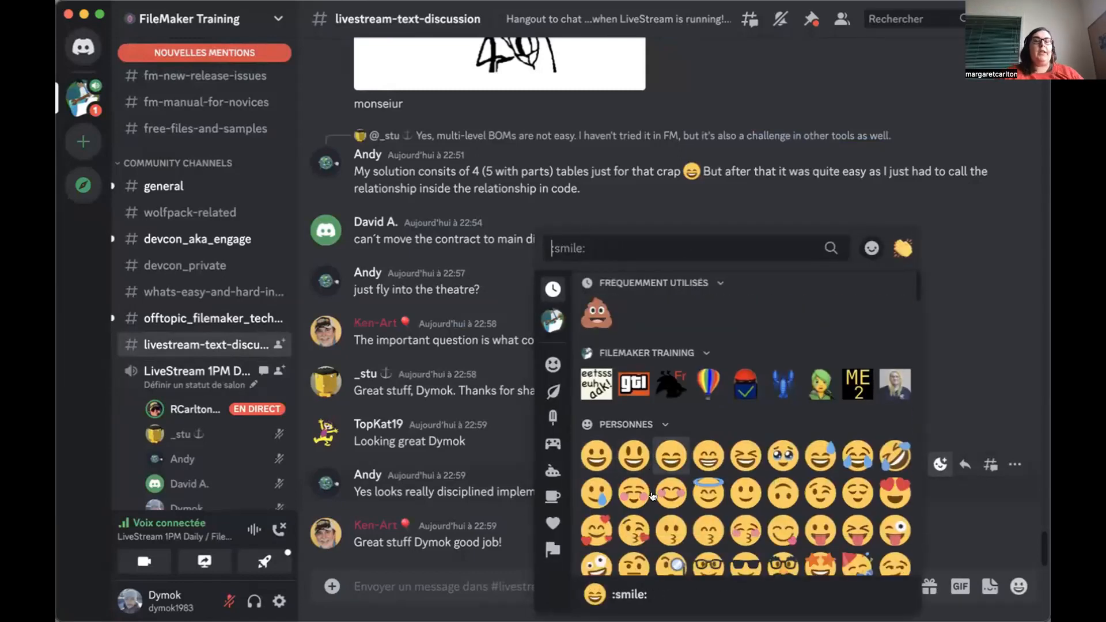
pyautogui.scroll(-5, 653, 496)
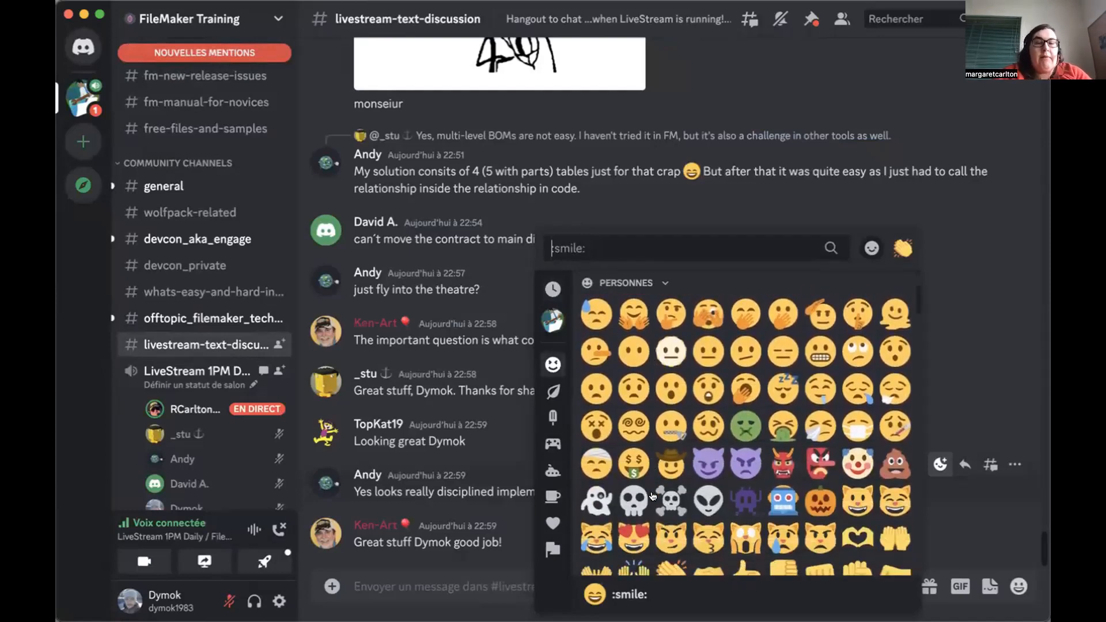
pyautogui.click(746, 500)
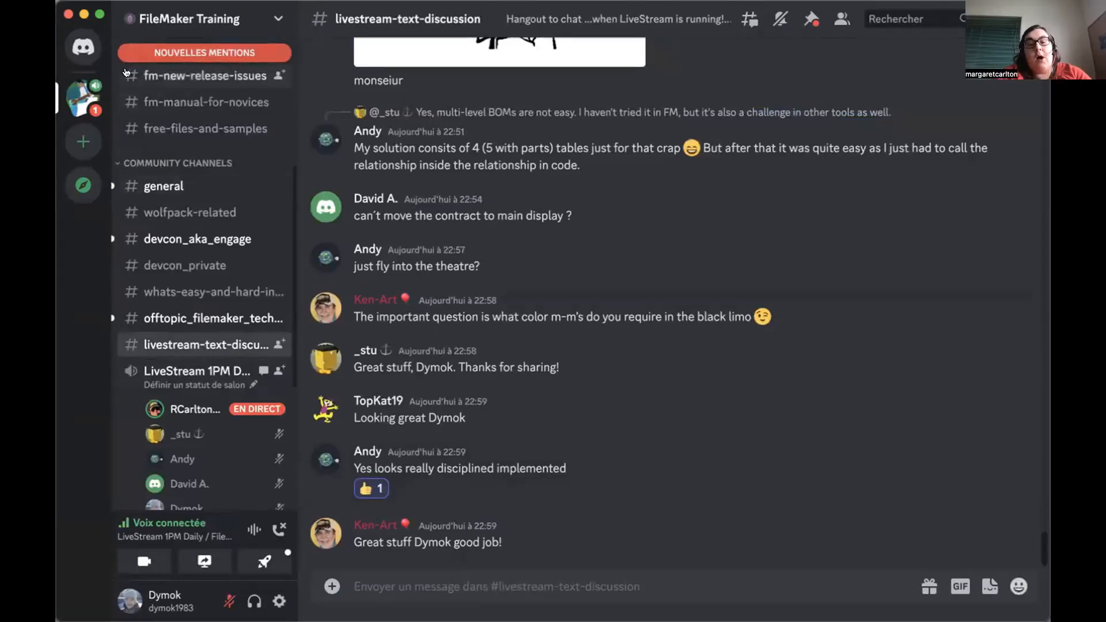
pyautogui.hotkey('ctrl', 'Left')
pyautogui.hotkey('ctrl', 'Left')
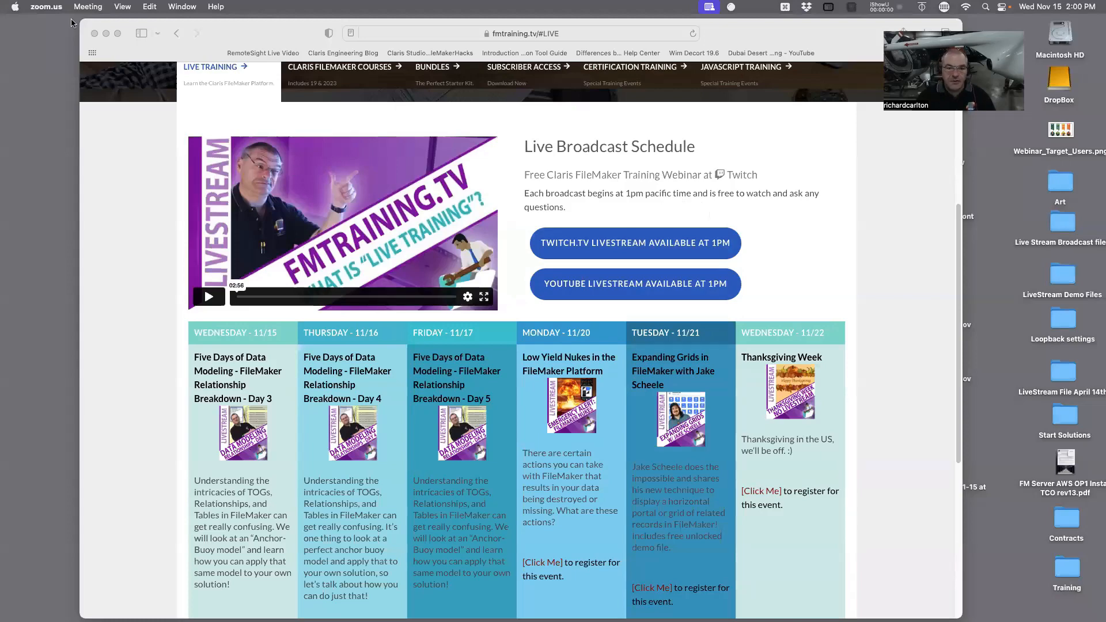
# - Close the broadcast schedule web page and play Twitch_Closing_Credits_2021 rev 2.mov from the Live Stream Broadcast files folder
pyautogui.click(94, 33)
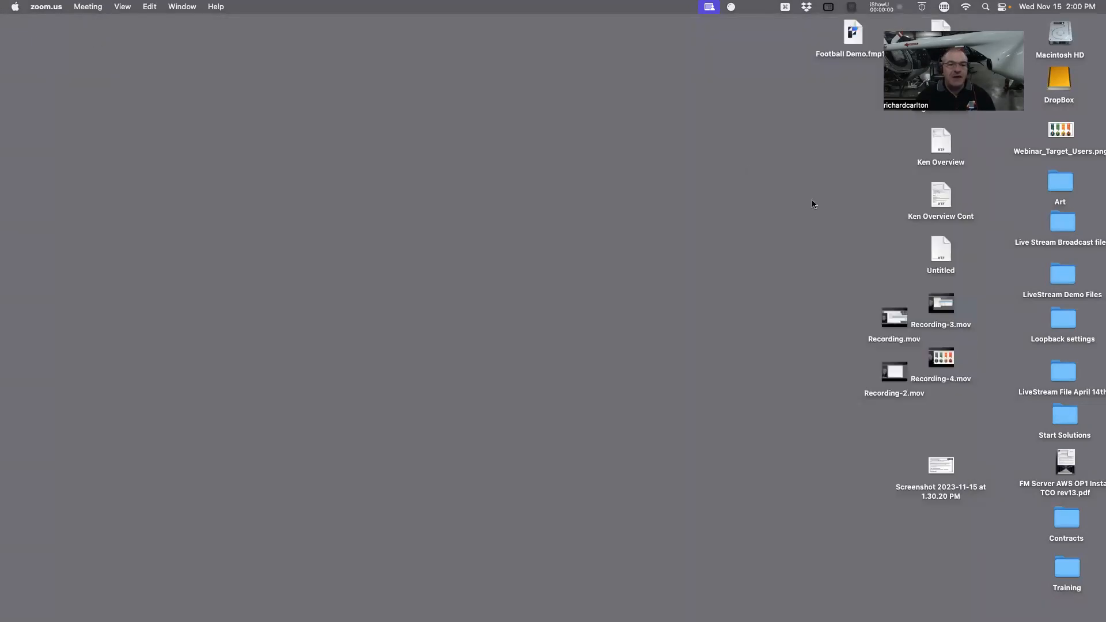
pyautogui.doubleClick(1061, 224)
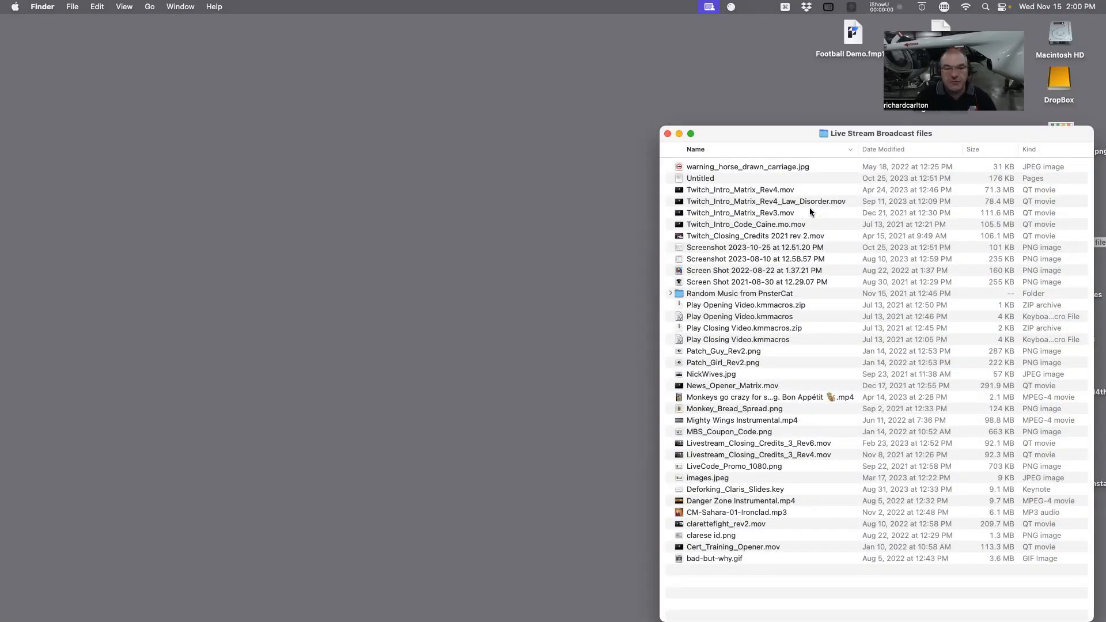
pyautogui.doubleClick(772, 236)
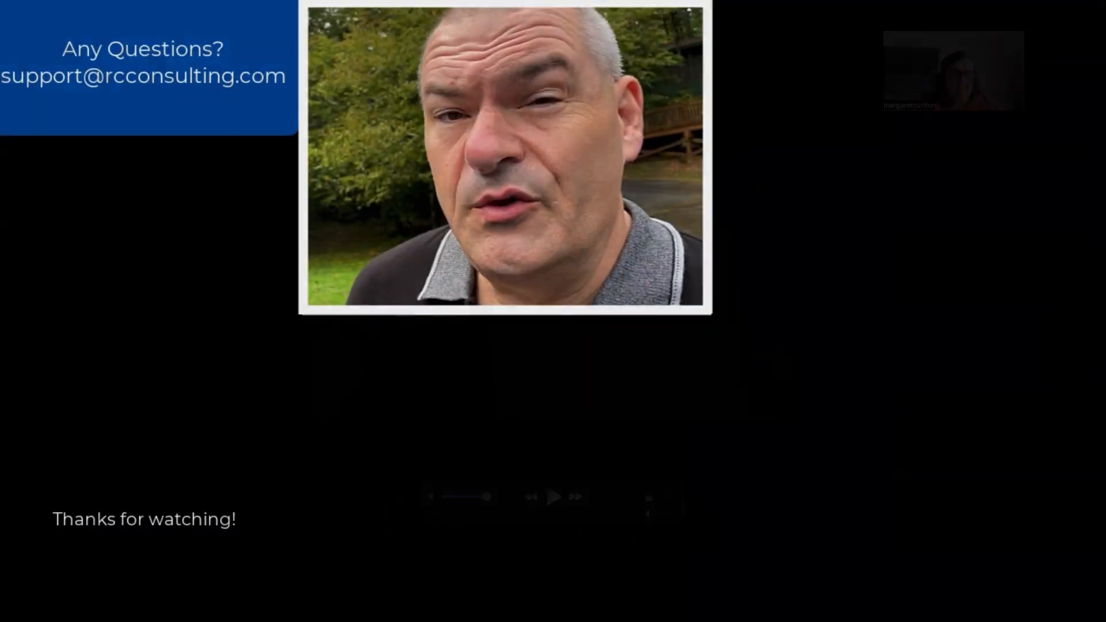